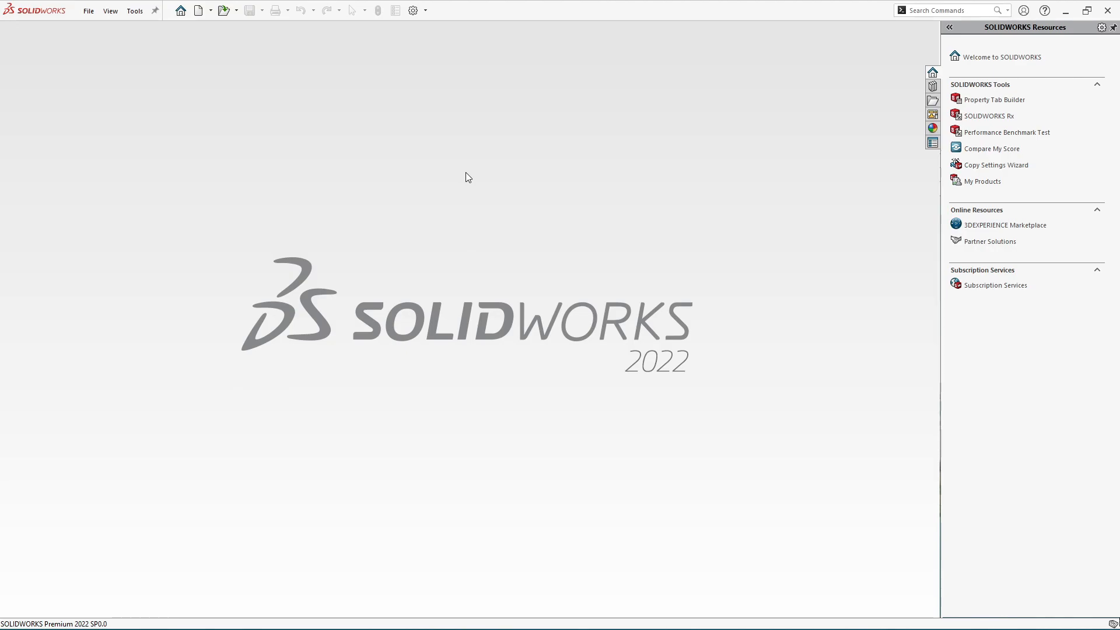
# Step: Create a new part and start a sketch on the Front Plane
pyautogui.click(90, 11)
pyautogui.click(97, 30)
pyautogui.doubleClick(234, 222)
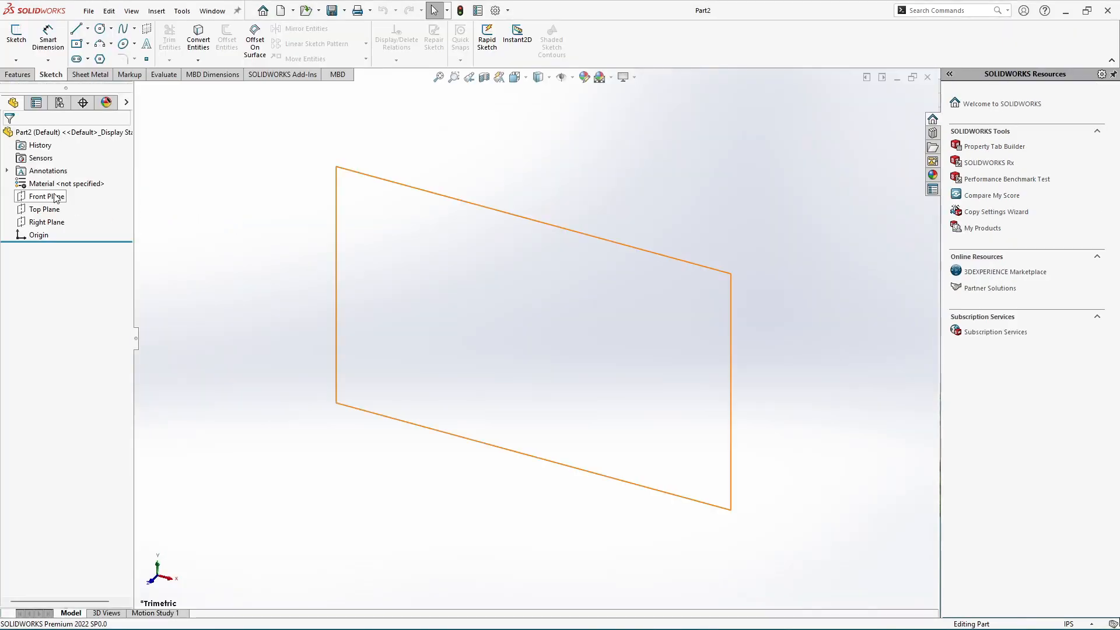
pyautogui.click(53, 197)
pyautogui.click(64, 177)
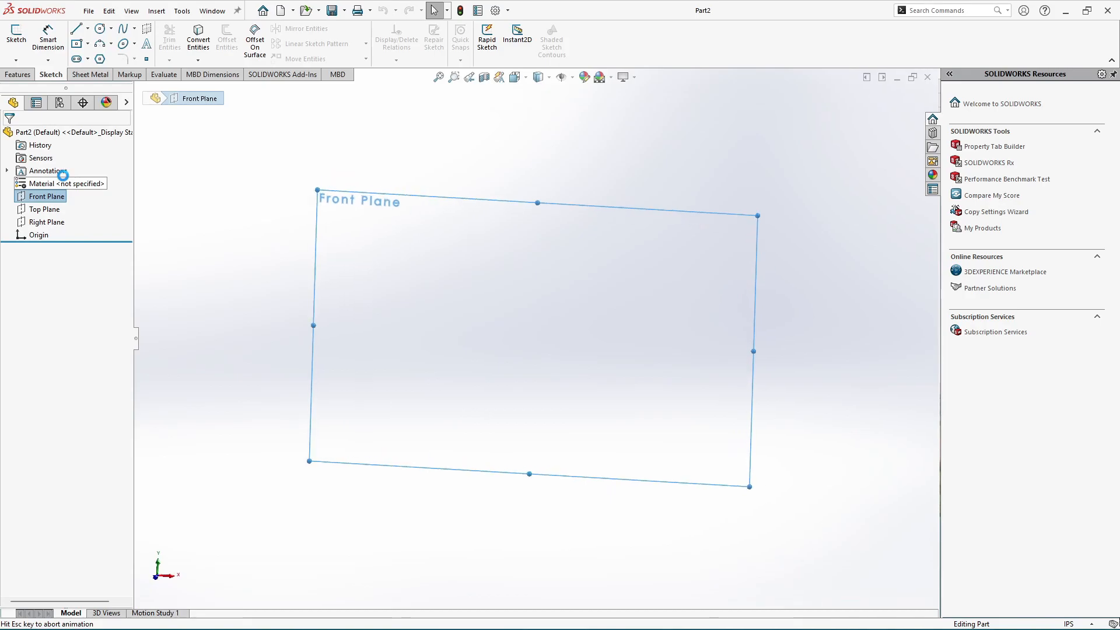
# Step: Sketch a center rectangle about 6 7/16 in wide and 4 1/16 in high, centred on the origin
pyautogui.click(77, 44)
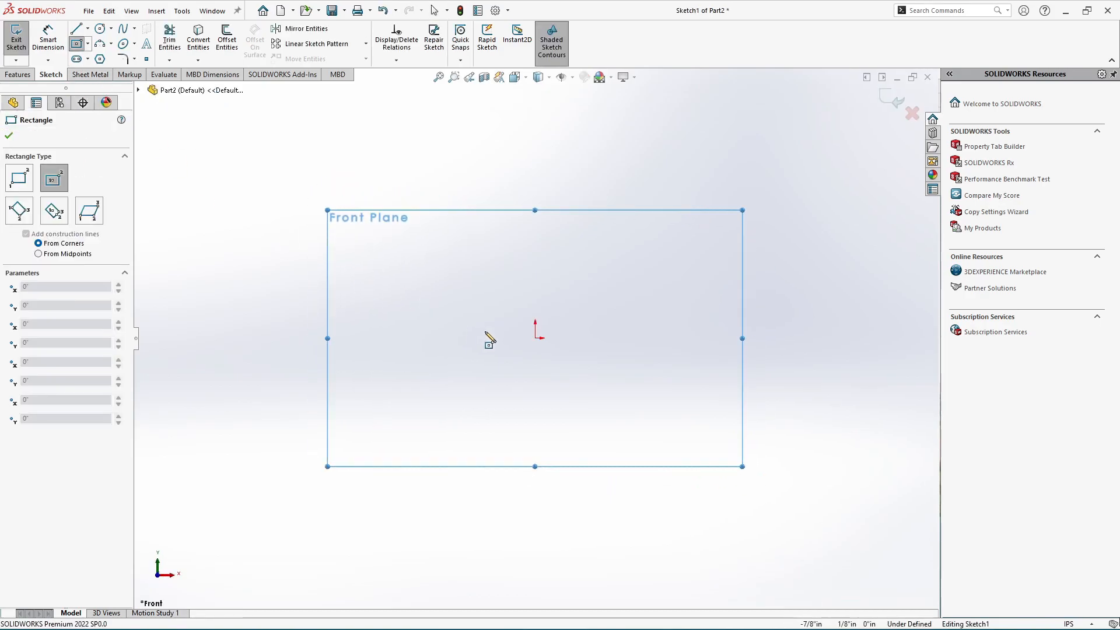
pyautogui.click(536, 337)
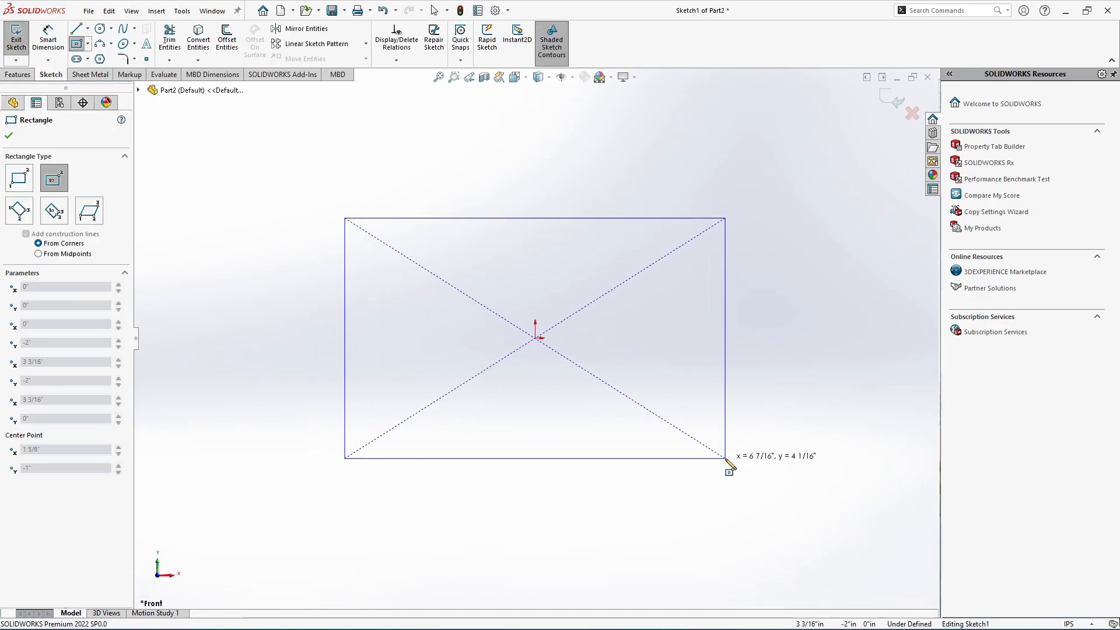
pyautogui.click(725, 459)
pyautogui.press('Escape')
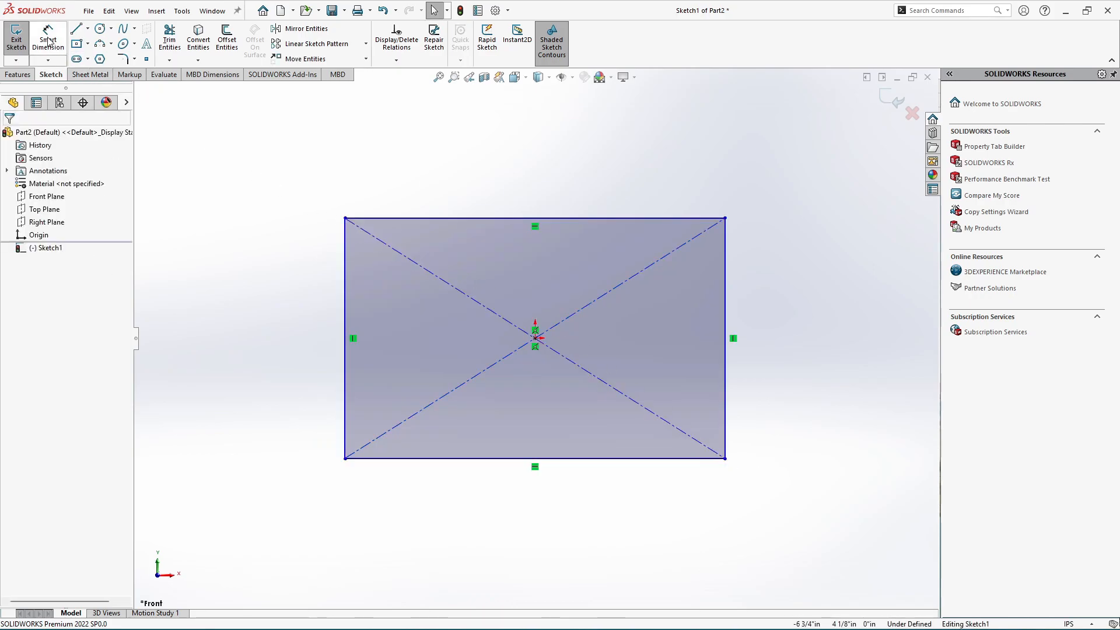
# Step: Dimension the rectangle to 12 in wide and 8 in high
pyautogui.click(48, 41)
pyautogui.click(538, 219)
pyautogui.click(532, 182)
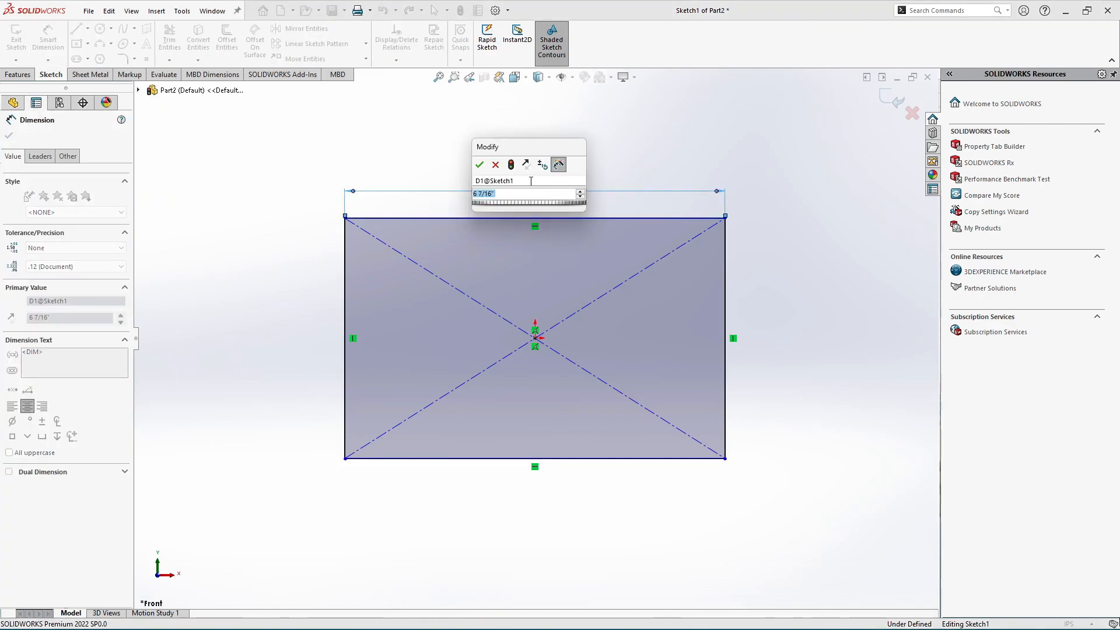
pyautogui.write('12')
pyautogui.press('Return')
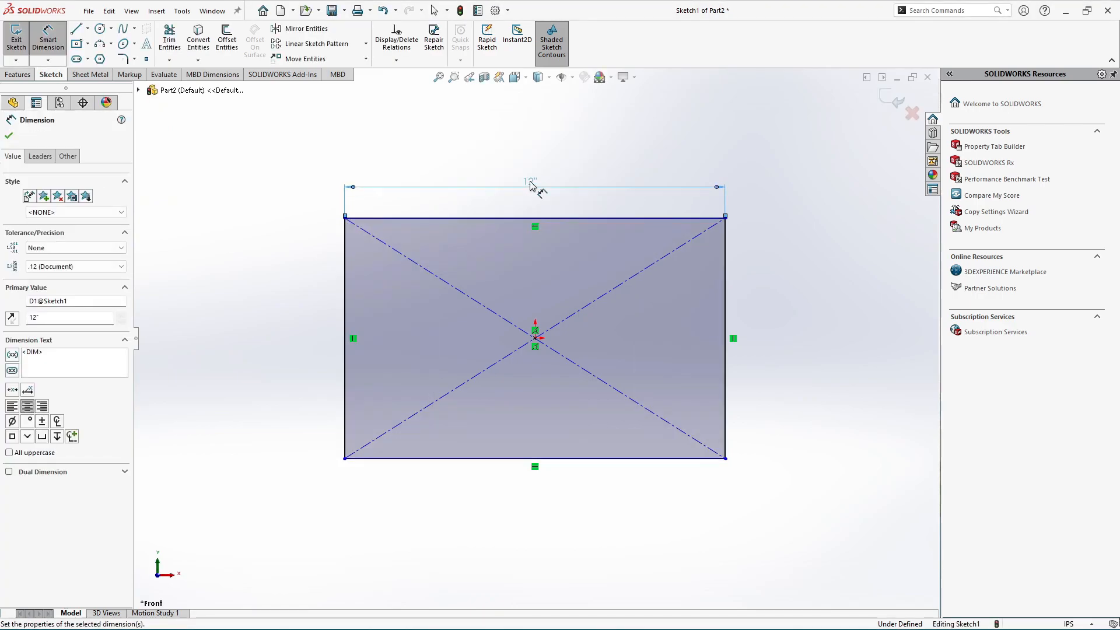
pyautogui.click(726, 305)
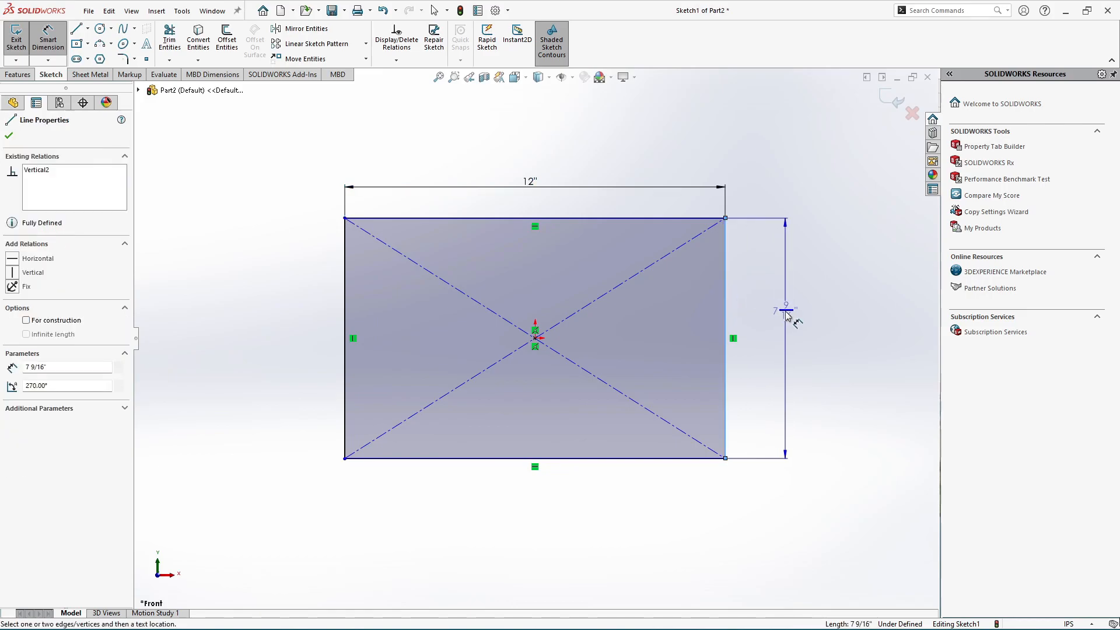
pyautogui.click(785, 316)
pyautogui.write('8')
pyautogui.press('Return')
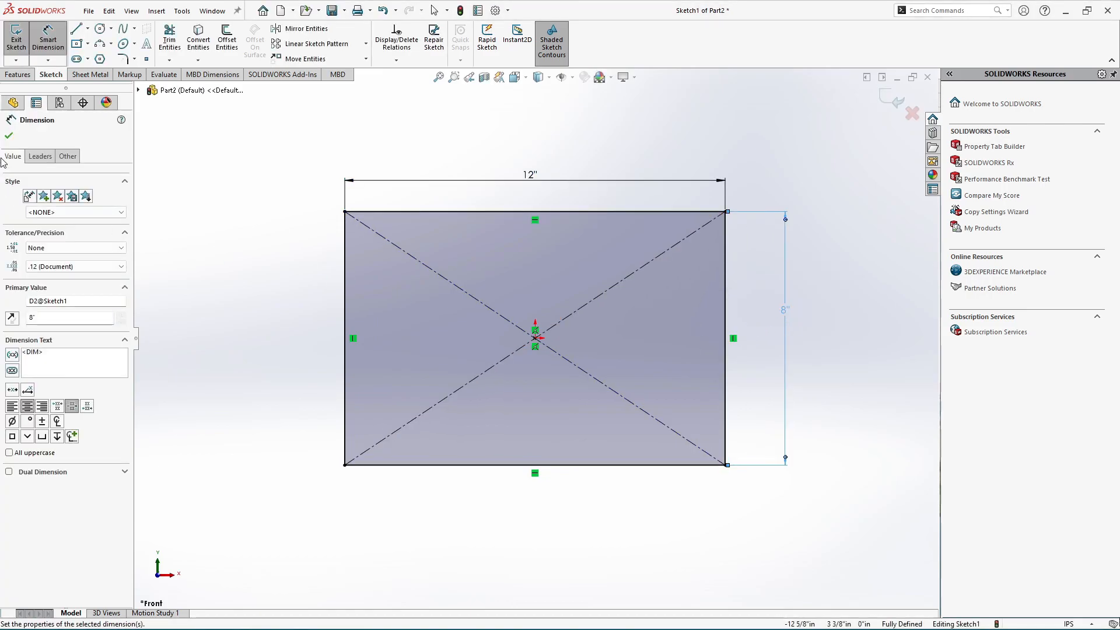
pyautogui.click(9, 137)
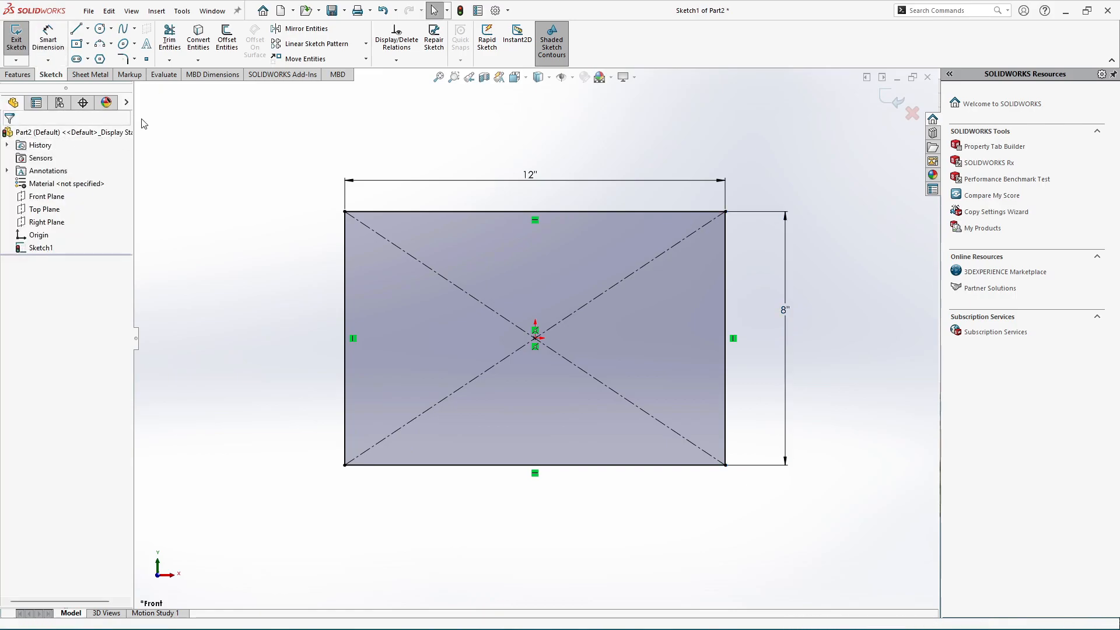
# Step: Apply 1 in radius sketch fillets to all four corners of the rectangle
pyautogui.click(123, 58)
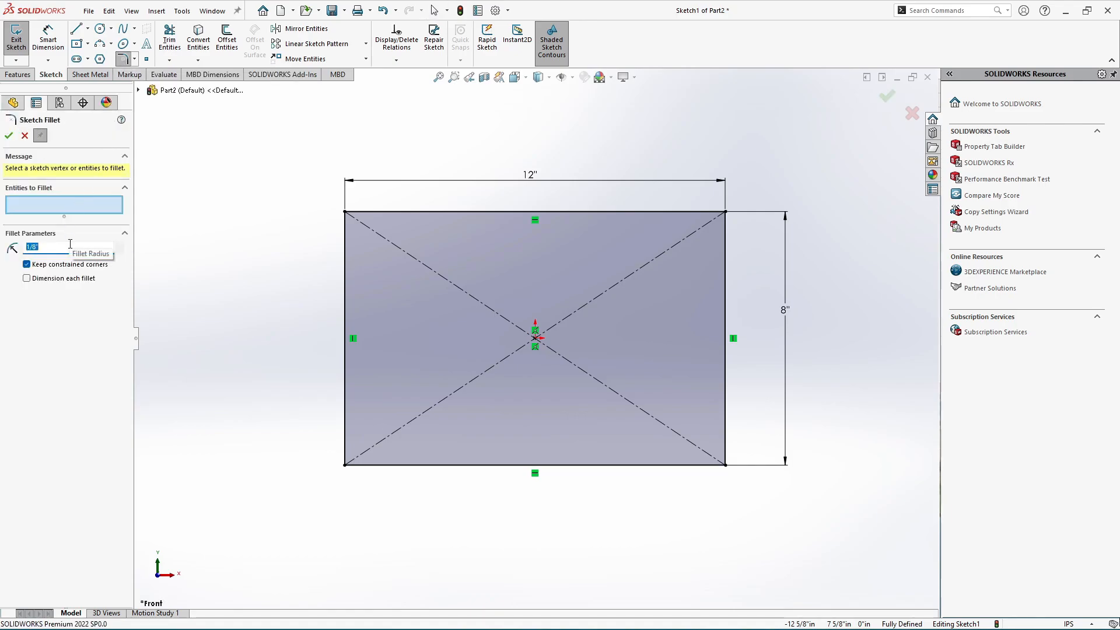
pyautogui.press('Return')
pyautogui.moveTo(242, 138)
pyautogui.mouseDown()
pyautogui.moveTo(392, 260)
pyautogui.moveTo(814, 535)
pyautogui.mouseUp()
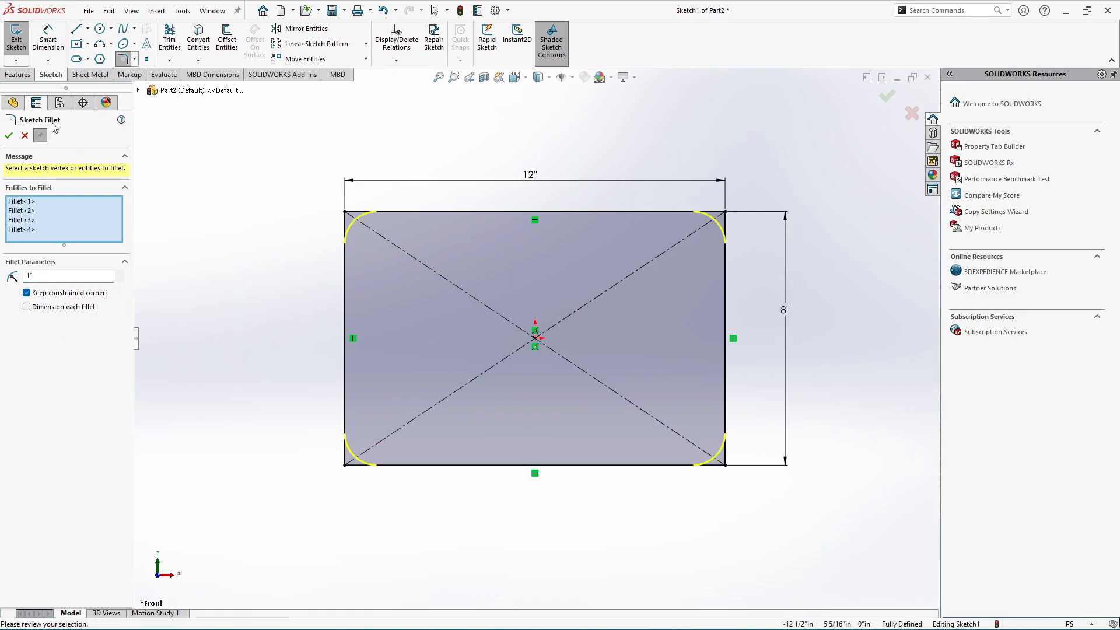
pyautogui.click(9, 136)
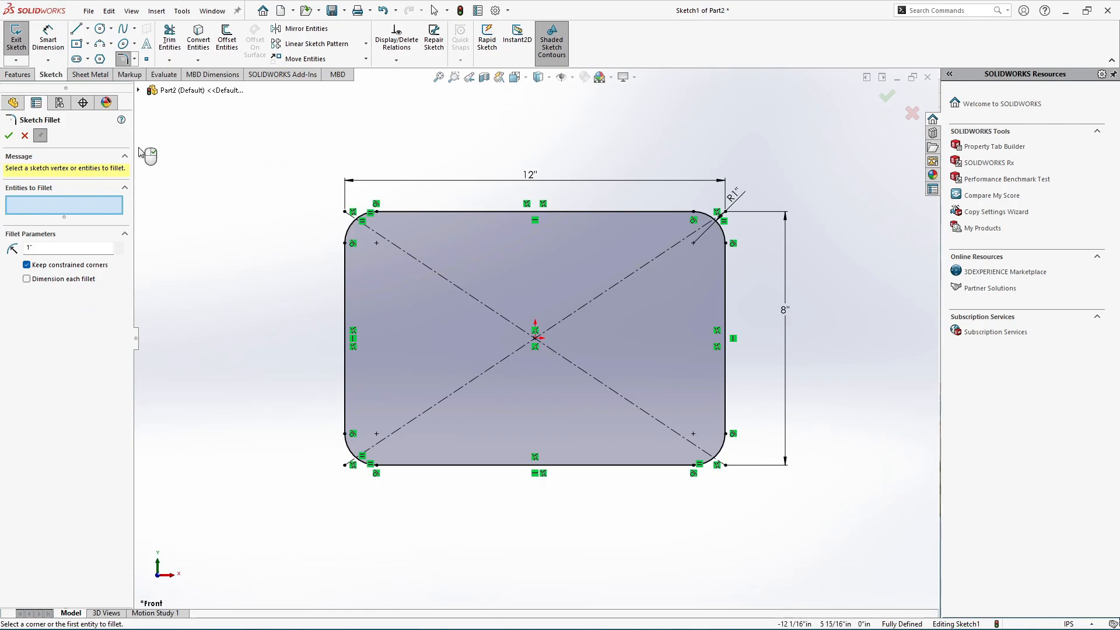
pyautogui.click(8, 136)
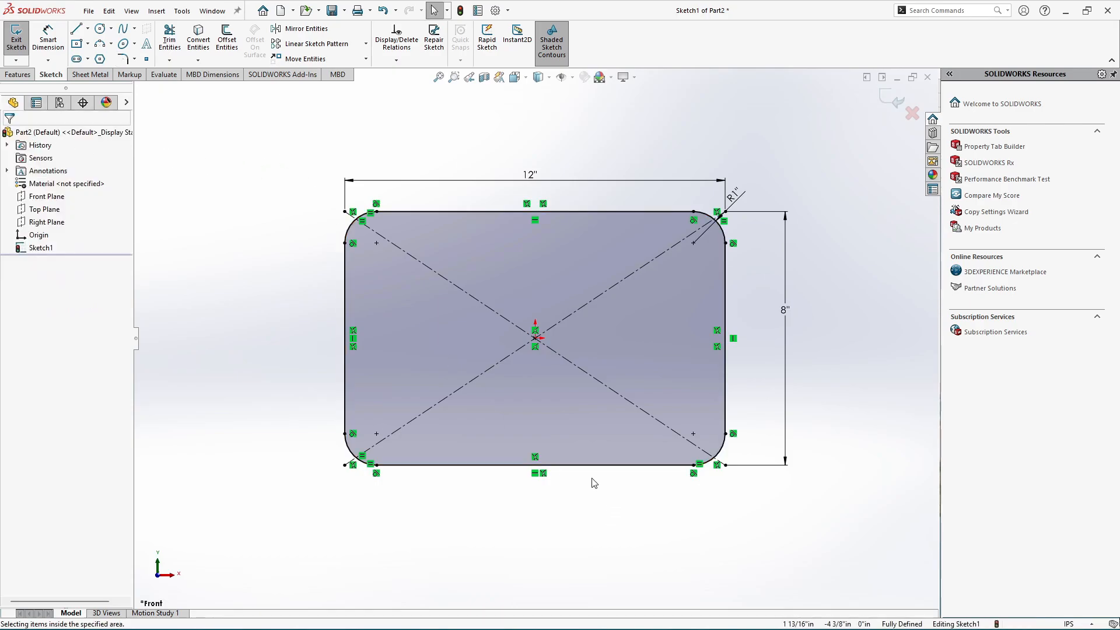
# Step: Draw a vertical midpoint line about 1 7/8 in long, centred on the midpoint of the rectangle's bottom edge
pyautogui.scroll(-2, 507, 443)
pyautogui.scroll(2, 508, 455)
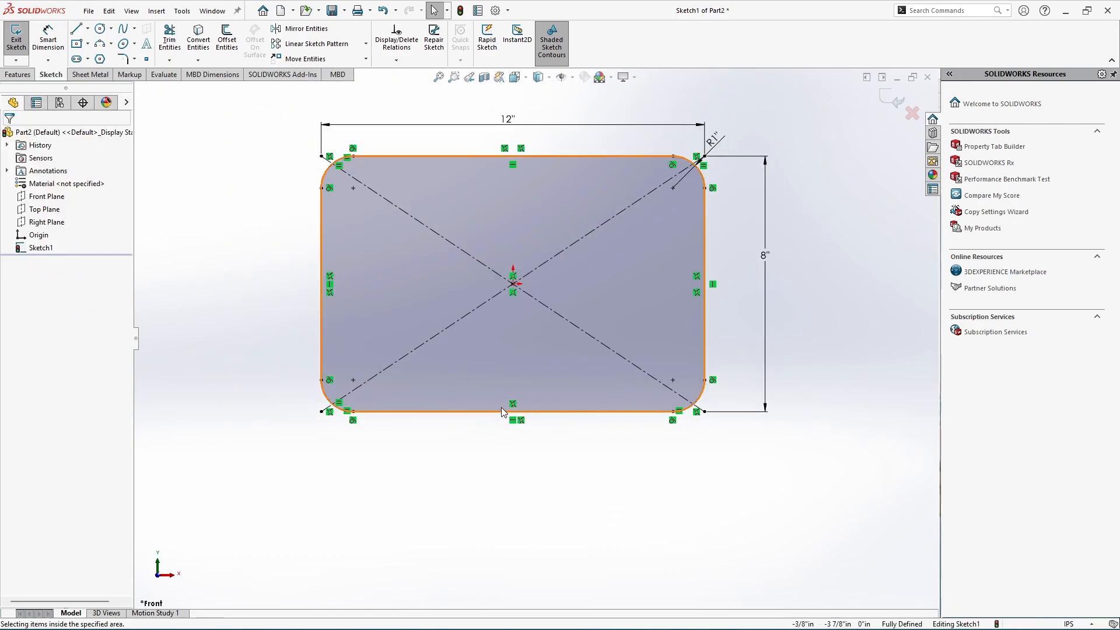
pyautogui.scroll(-2, 507, 414)
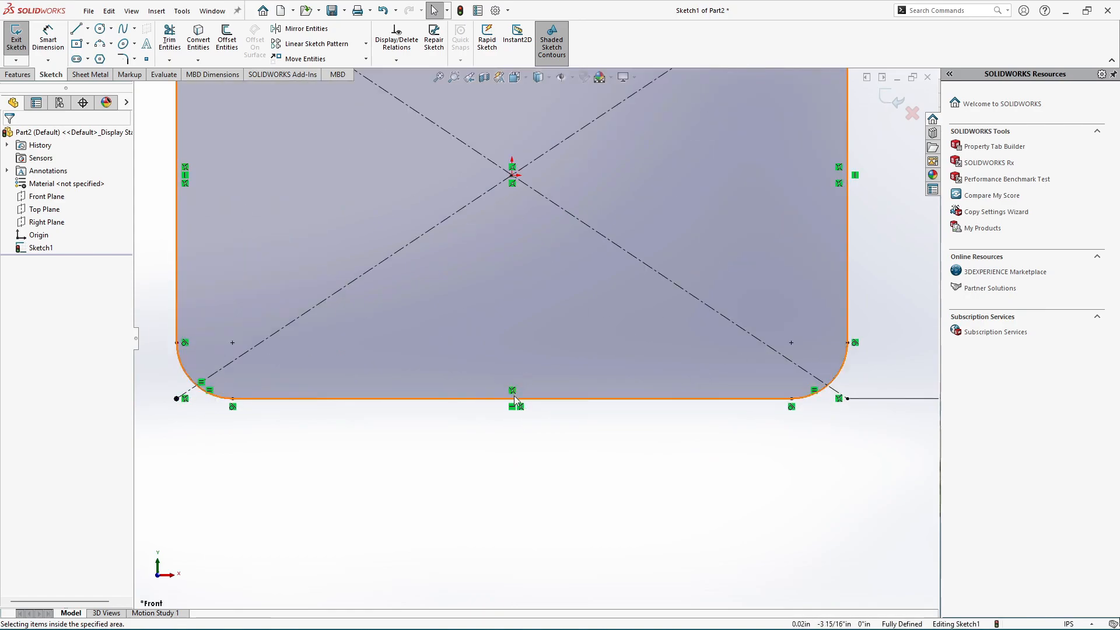
pyautogui.scroll(-2, 514, 408)
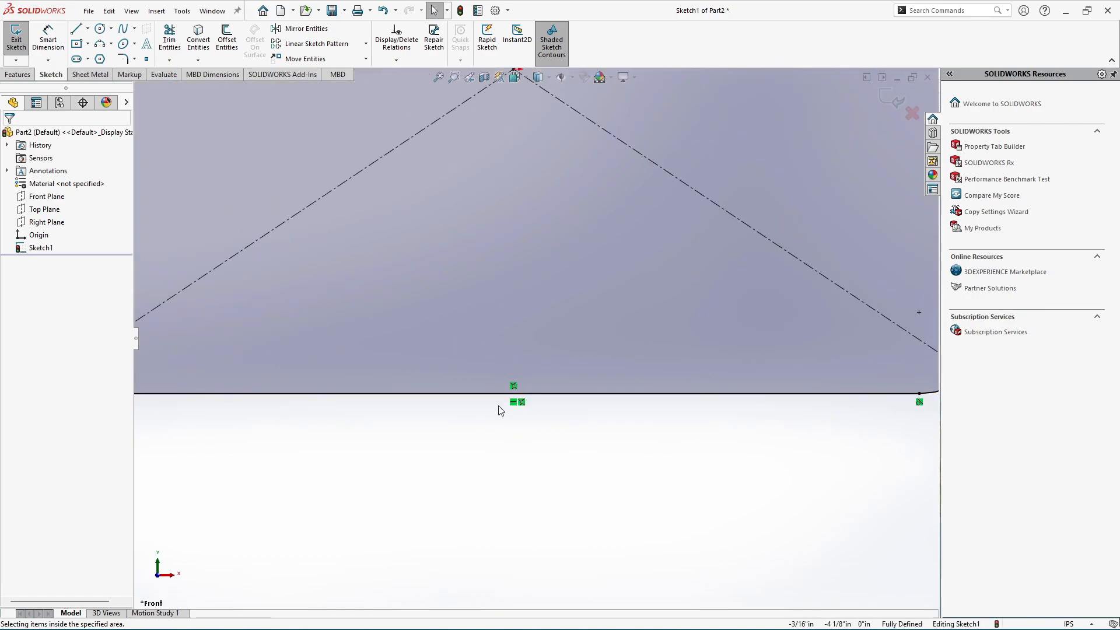
pyautogui.press('f')
pyautogui.click(88, 28)
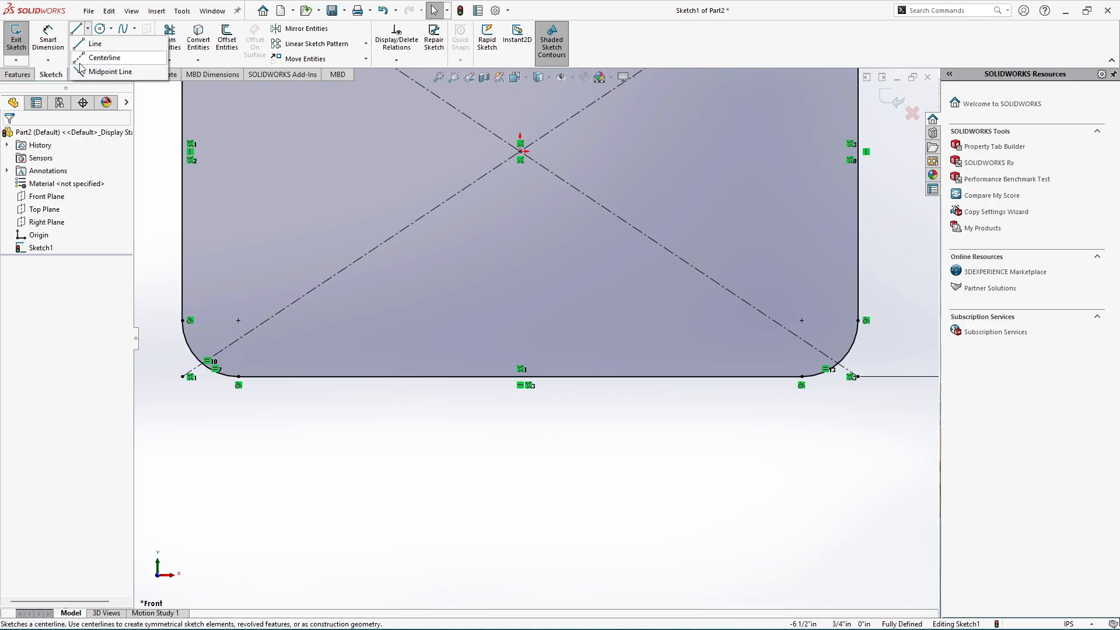
pyautogui.click(79, 73)
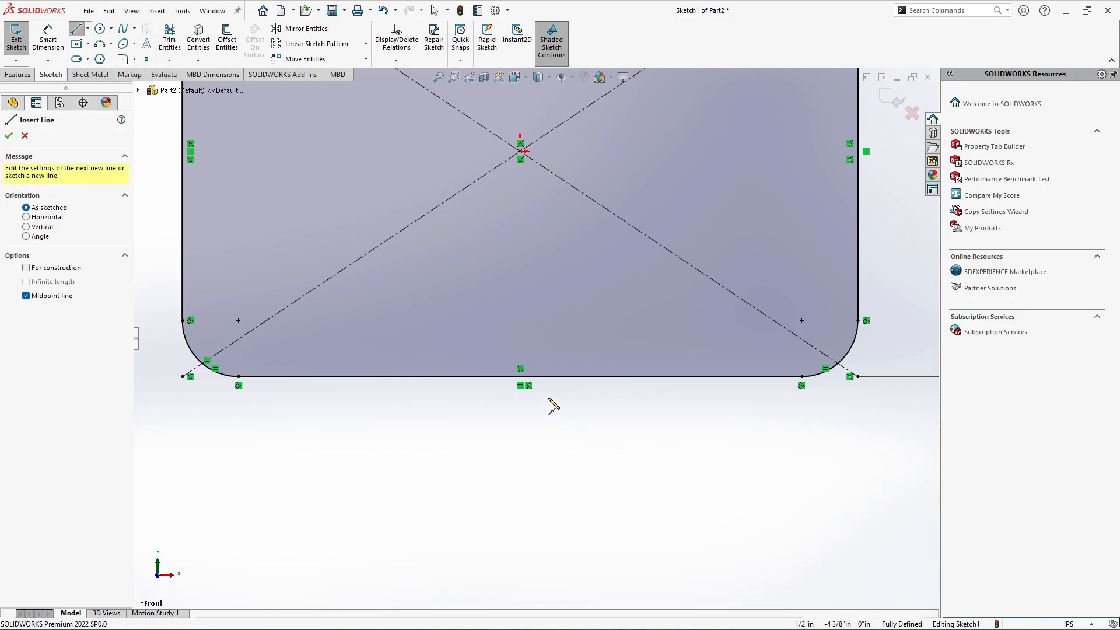
pyautogui.click(519, 377)
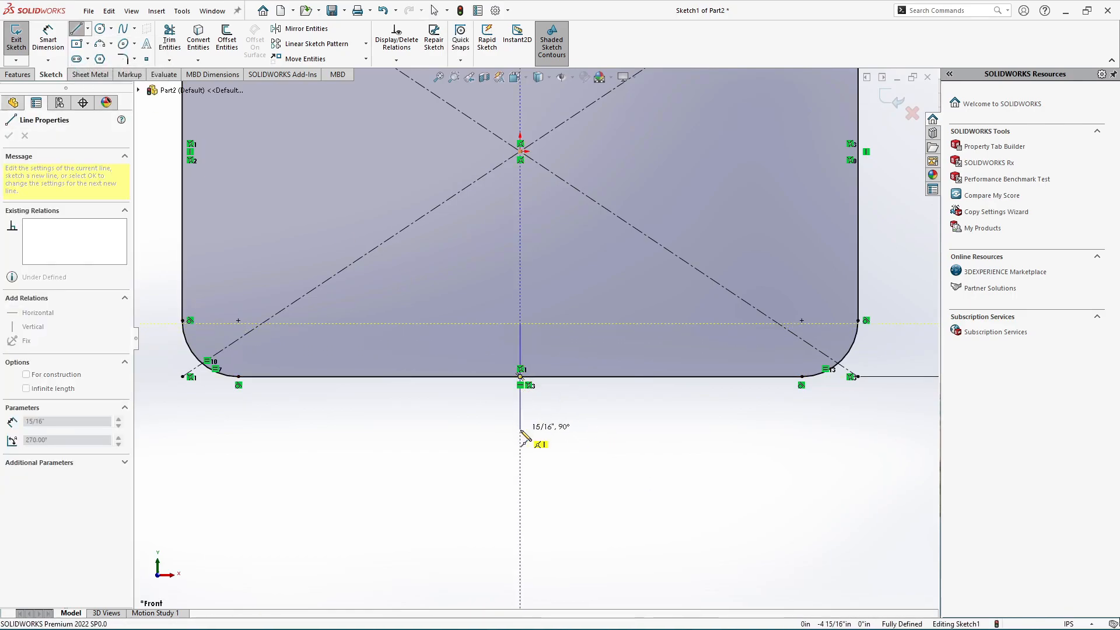
pyautogui.click(520, 430)
pyautogui.press('Escape')
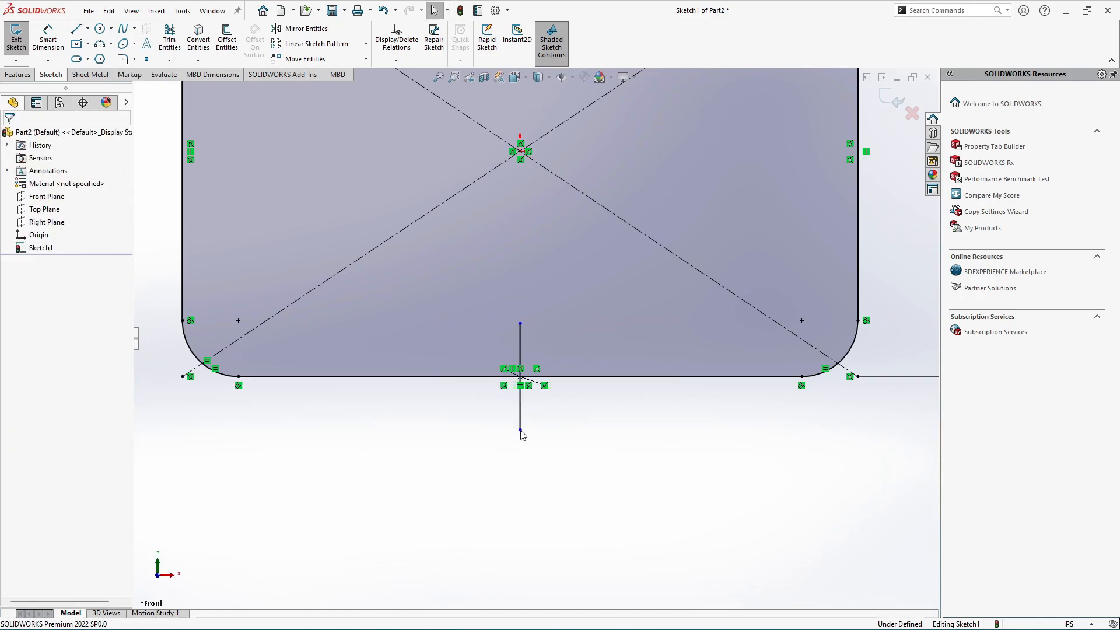
# Step: Offset the vertical line 1/8 in bi-directionally, with dimensions added
pyautogui.scroll(-2, 522, 408)
pyautogui.scroll(-2, 522, 408)
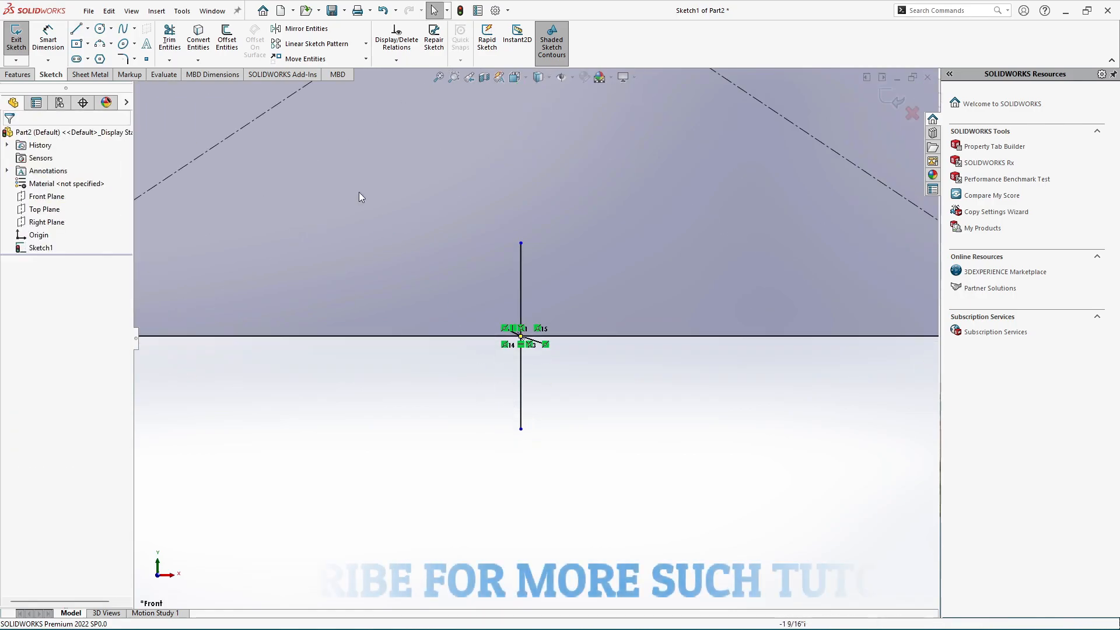
pyautogui.click(227, 39)
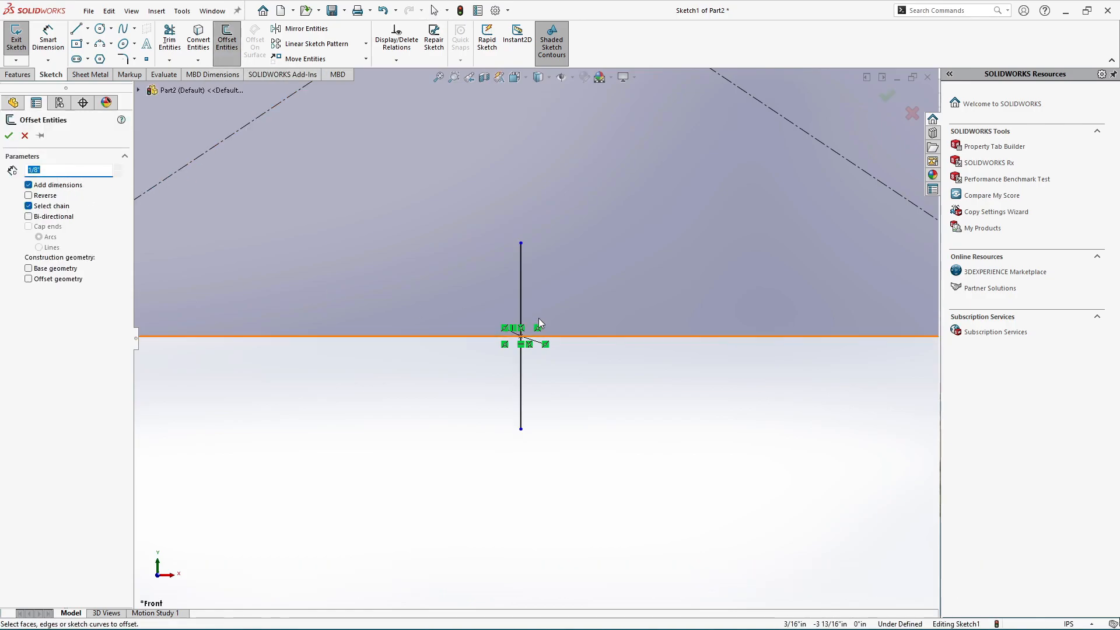
pyautogui.scroll(-2, 538, 317)
pyautogui.click(513, 392)
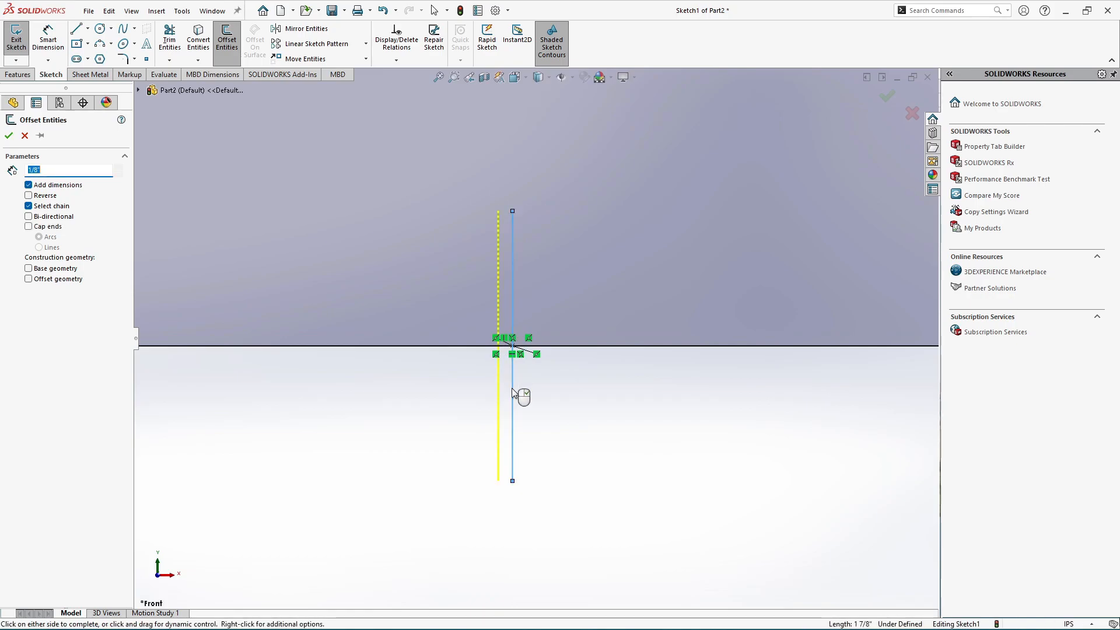
pyautogui.scroll(-1, 519, 392)
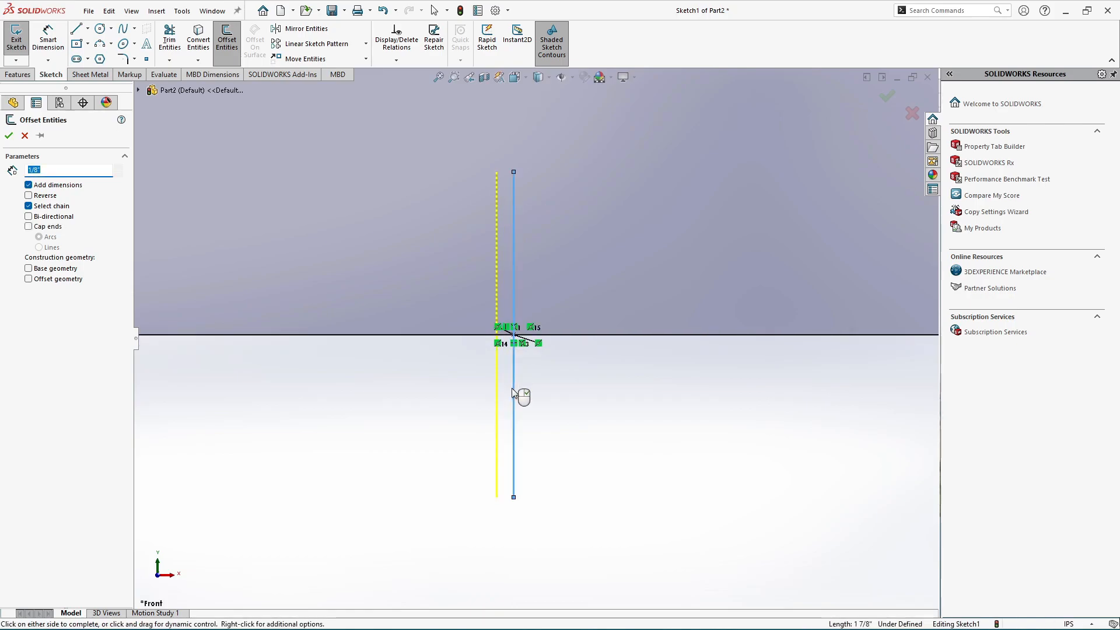
pyautogui.click(29, 217)
pyautogui.scroll(-1, 554, 296)
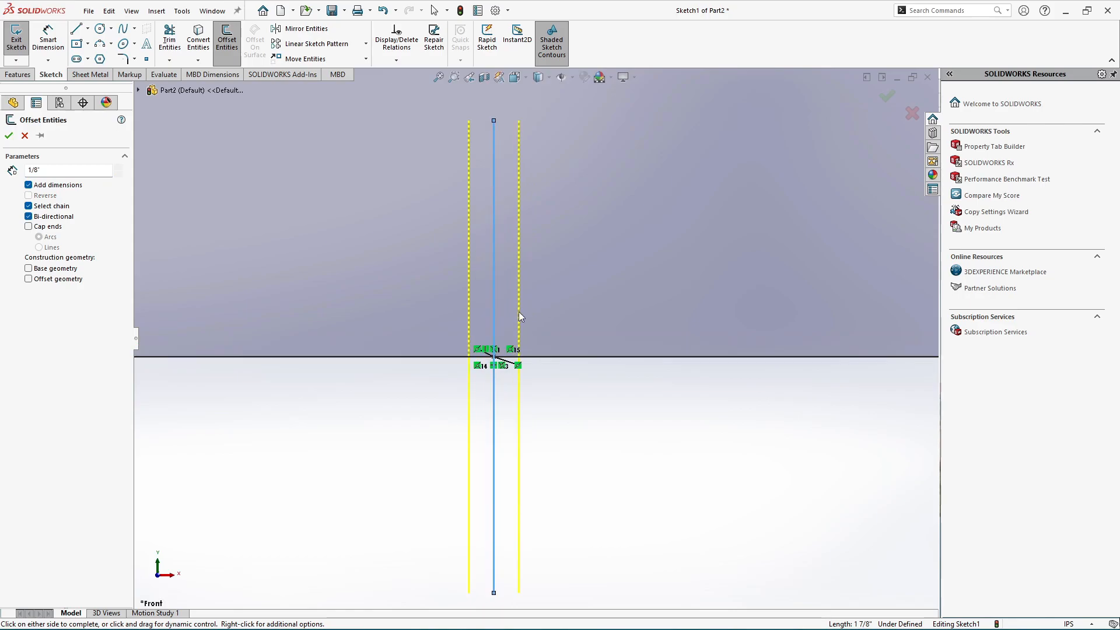
pyautogui.click(11, 140)
# Step: Convert the middle vertical line between the two offset lines to construction geometry
pyautogui.scroll(-1, 466, 341)
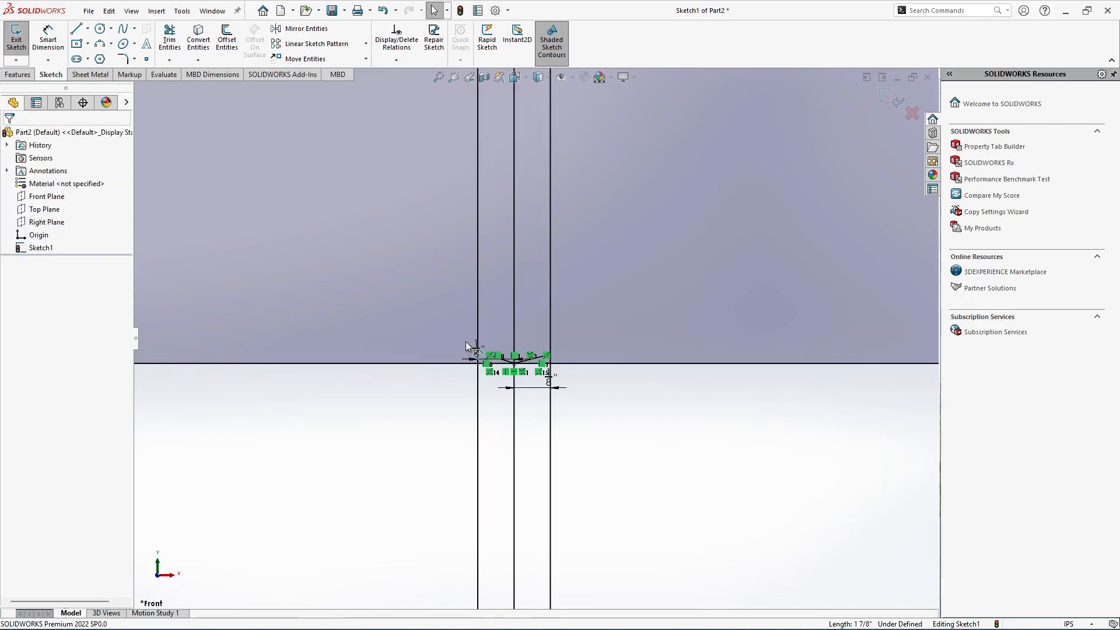
pyautogui.click(515, 428)
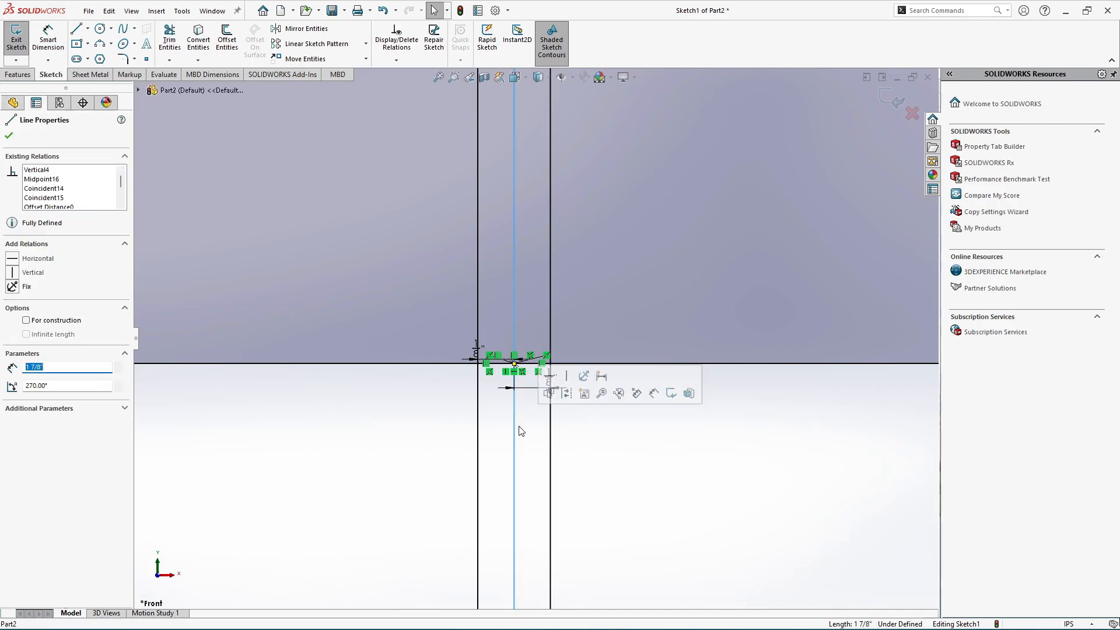
pyautogui.click(568, 394)
pyautogui.press('f')
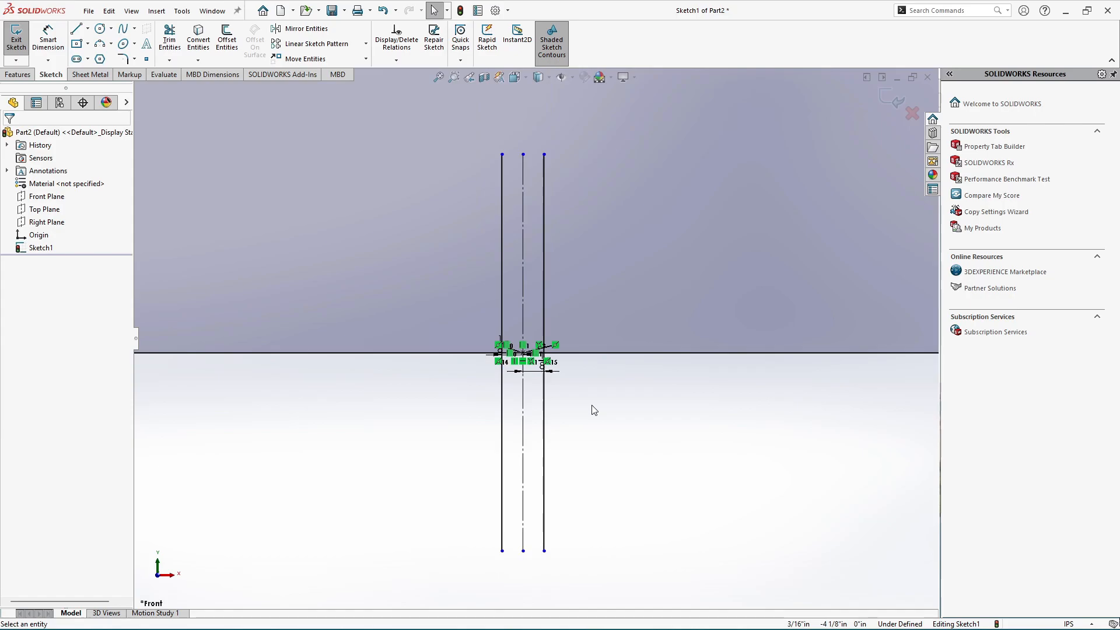
# Step: Trim the rectangle's bottom edge between the two offset lines with Trim to closest, on both sides of the centerline
pyautogui.scroll(-1, 594, 410)
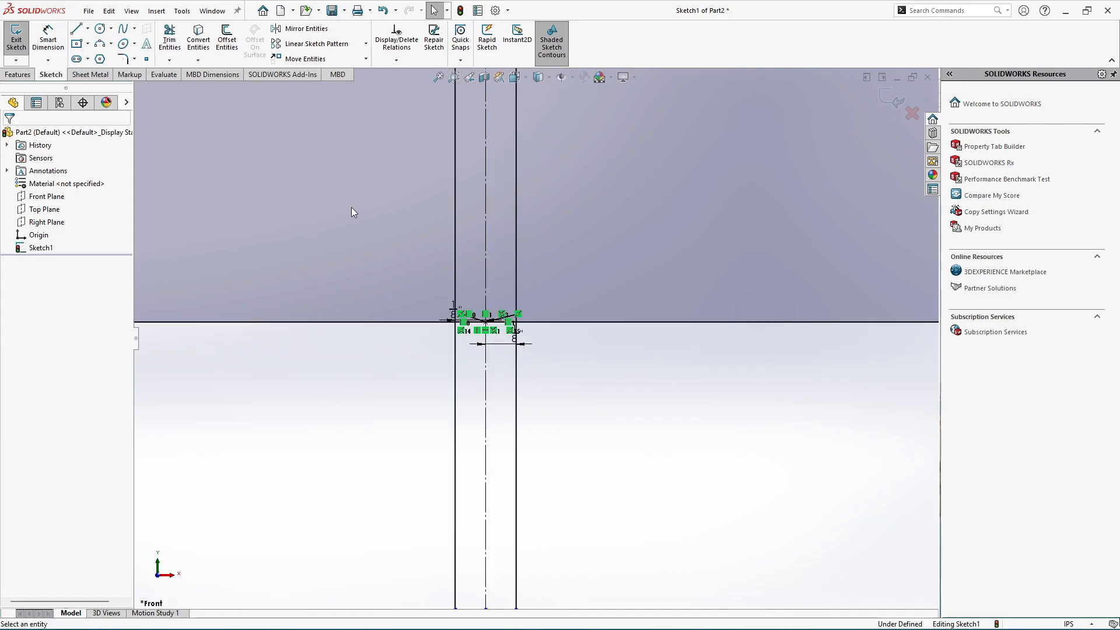
pyautogui.click(174, 43)
pyautogui.scroll(-2, 543, 343)
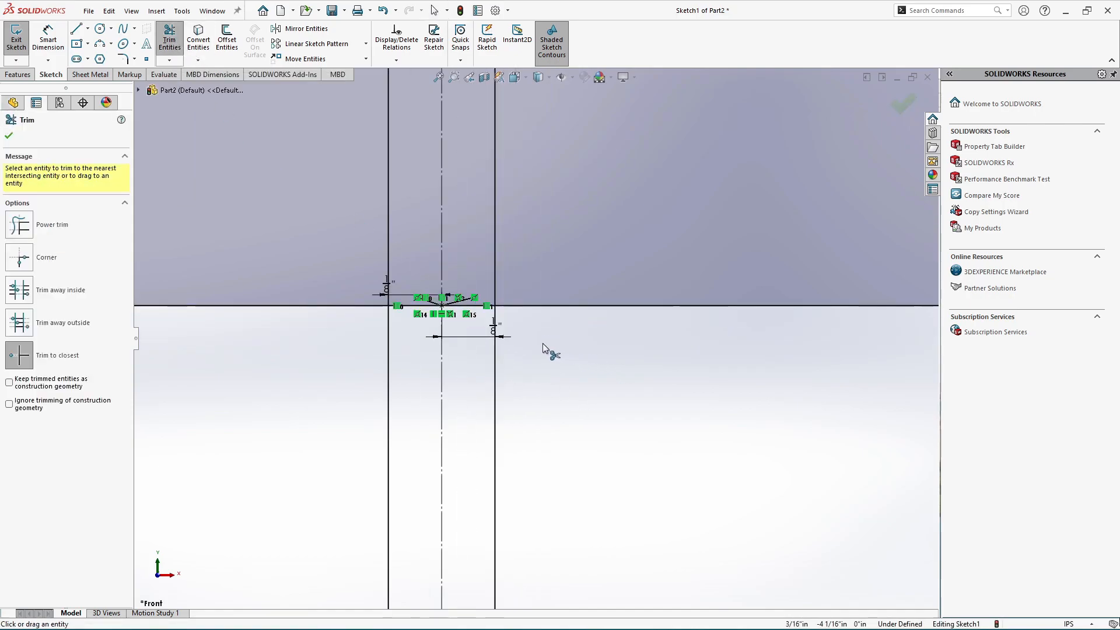
pyautogui.scroll(-3, 408, 317)
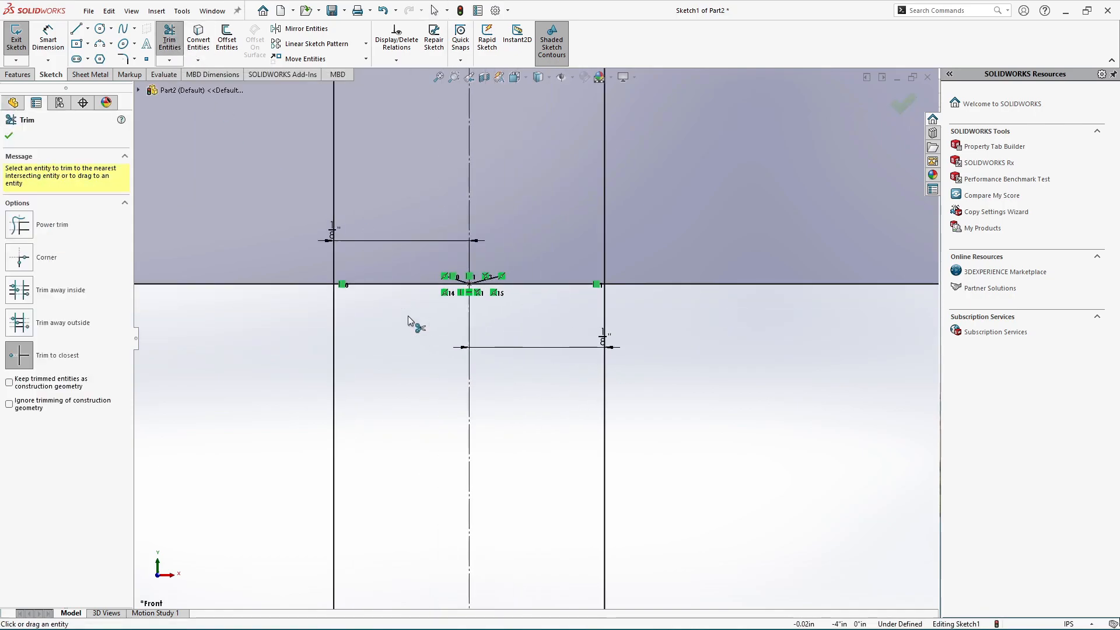
pyautogui.click(401, 285)
pyautogui.click(588, 330)
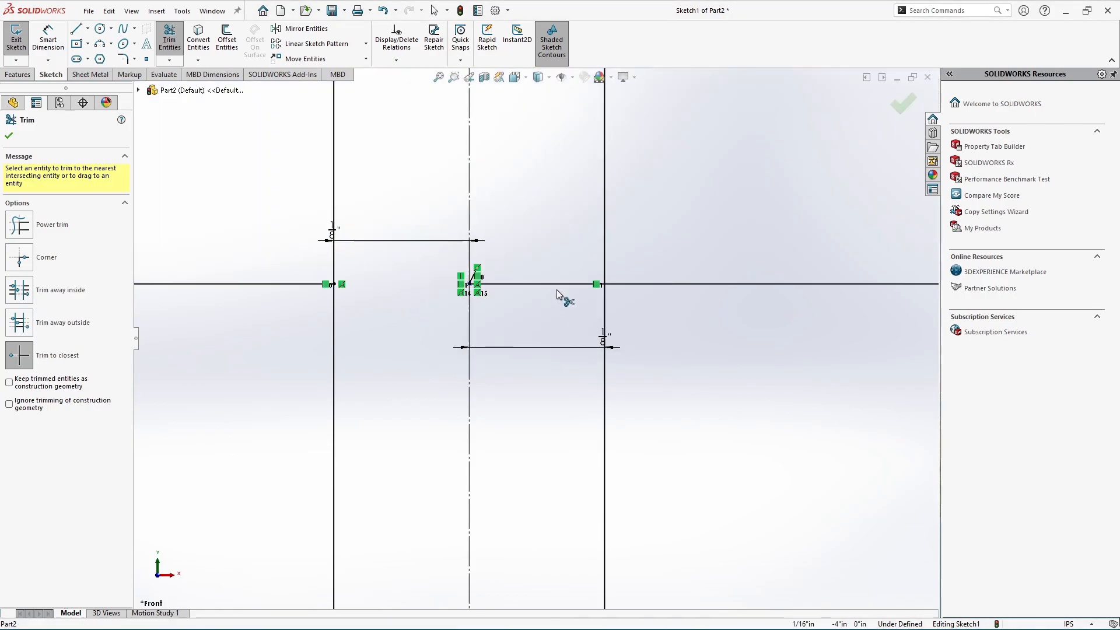
pyautogui.click(554, 285)
# Step: Trim away both vertical offset lines beside the centerline, above and below the bottom edge, and finish trimming
pyautogui.scroll(1, 538, 296)
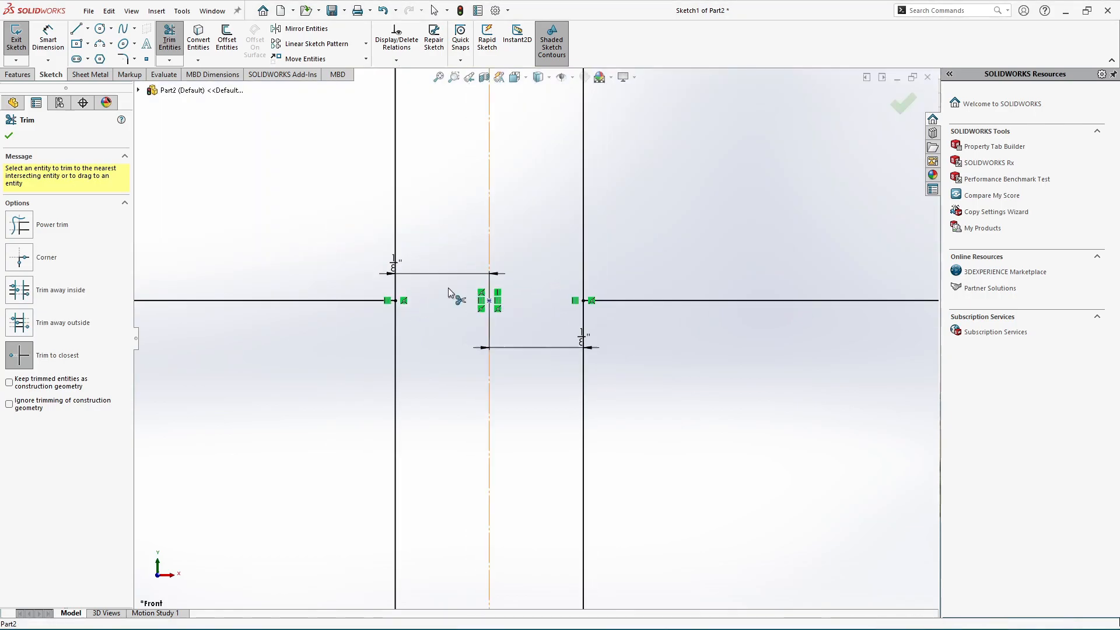
pyautogui.click(396, 257)
pyautogui.click(396, 326)
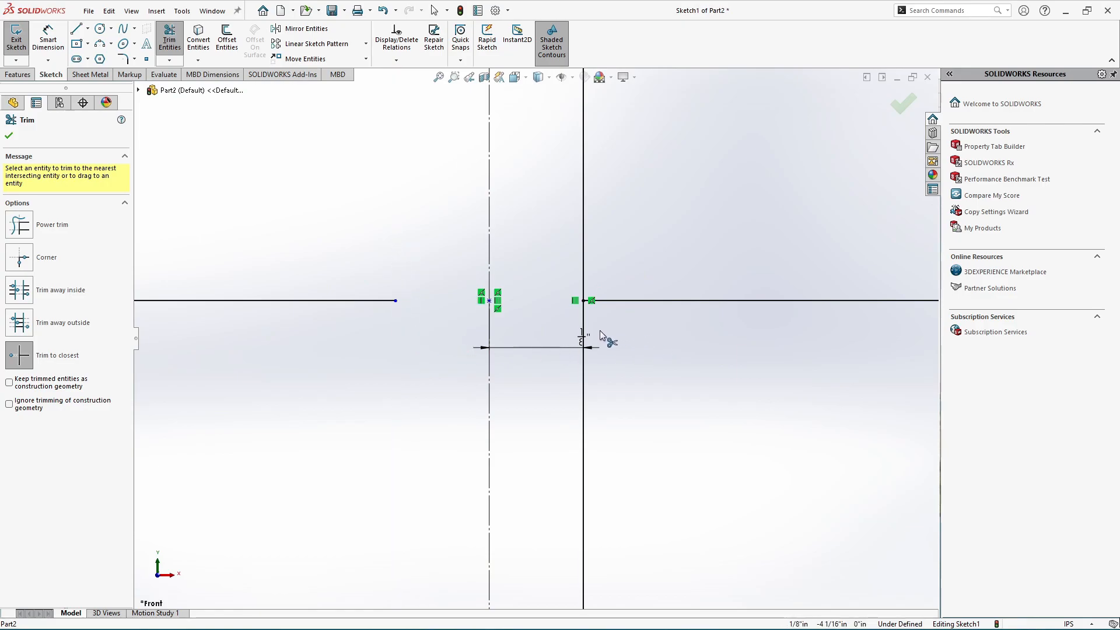
pyautogui.click(584, 320)
pyautogui.click(583, 261)
pyautogui.click(8, 136)
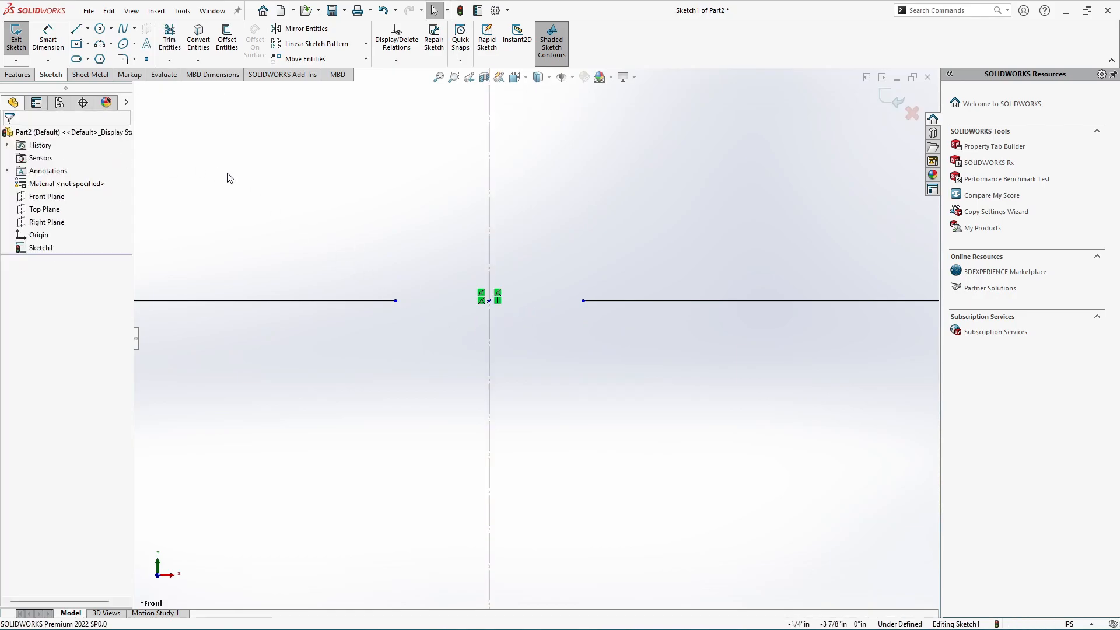
# Step: Dimension both endpoints of the bottom edge's gap 1/8 in from the vertical centerline and exit the sketch
pyautogui.click(48, 36)
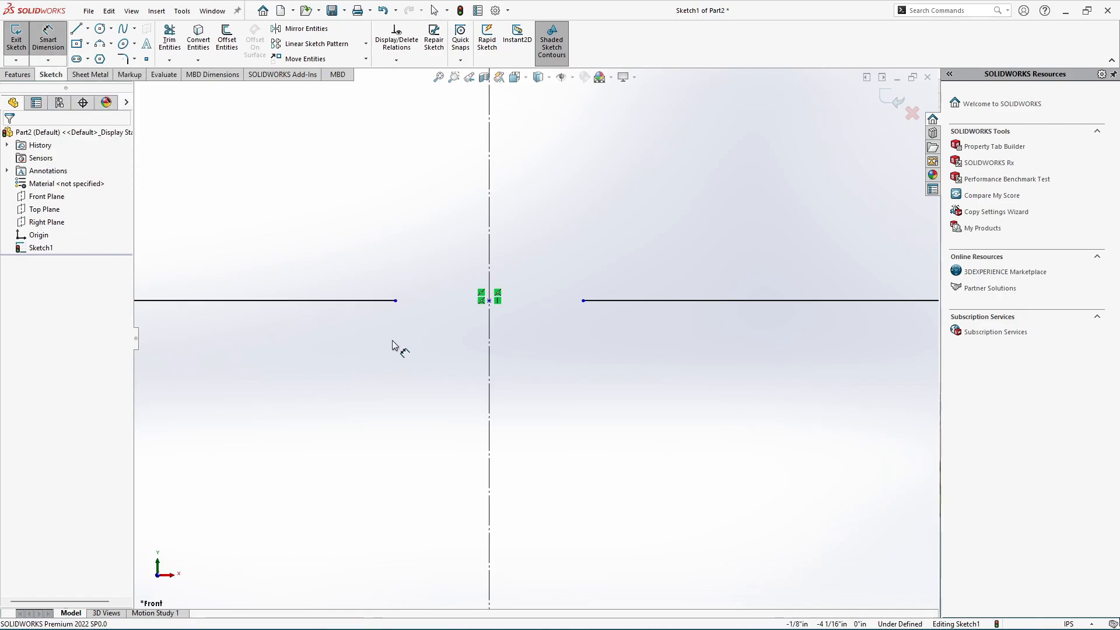
pyautogui.click(395, 301)
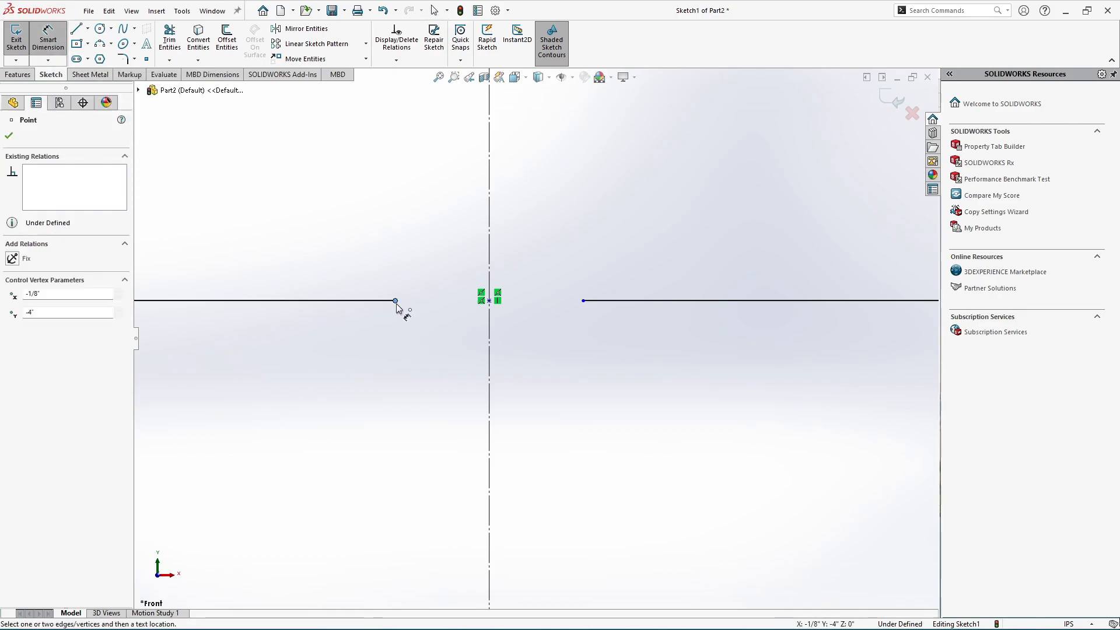
pyautogui.click(489, 334)
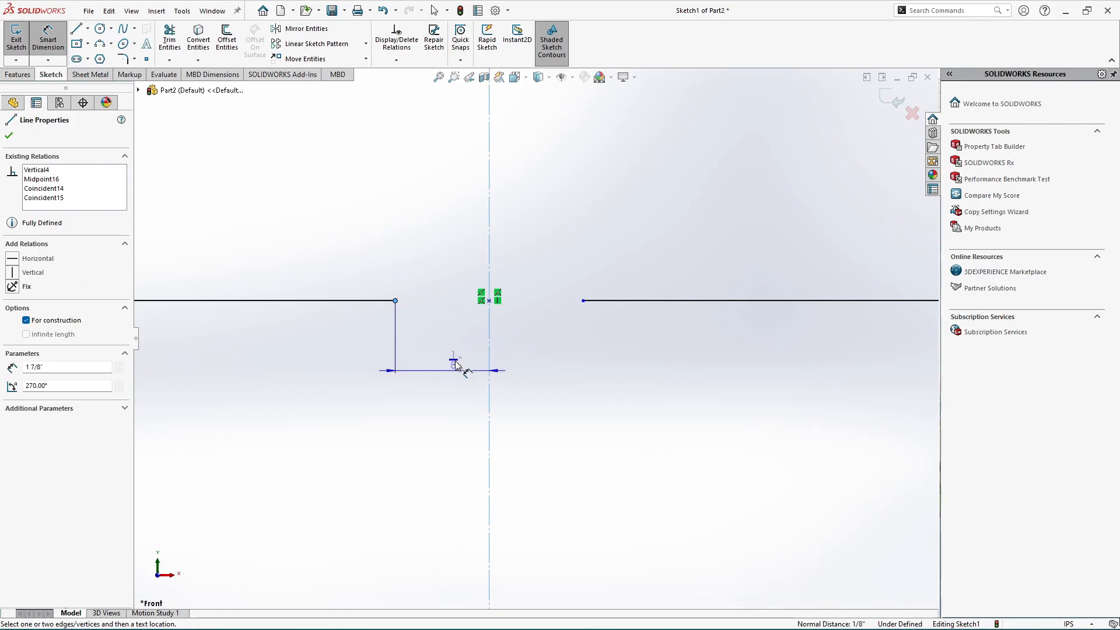
pyautogui.click(456, 365)
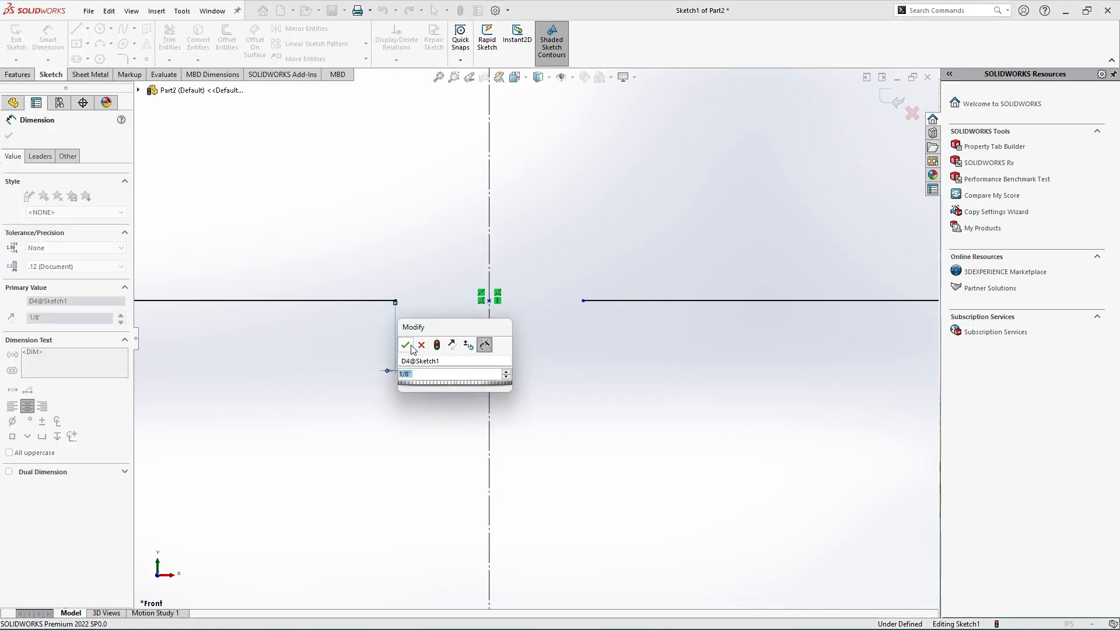
pyautogui.click(405, 343)
pyautogui.click(583, 301)
pyautogui.click(496, 334)
pyautogui.click(535, 371)
pyautogui.click(494, 348)
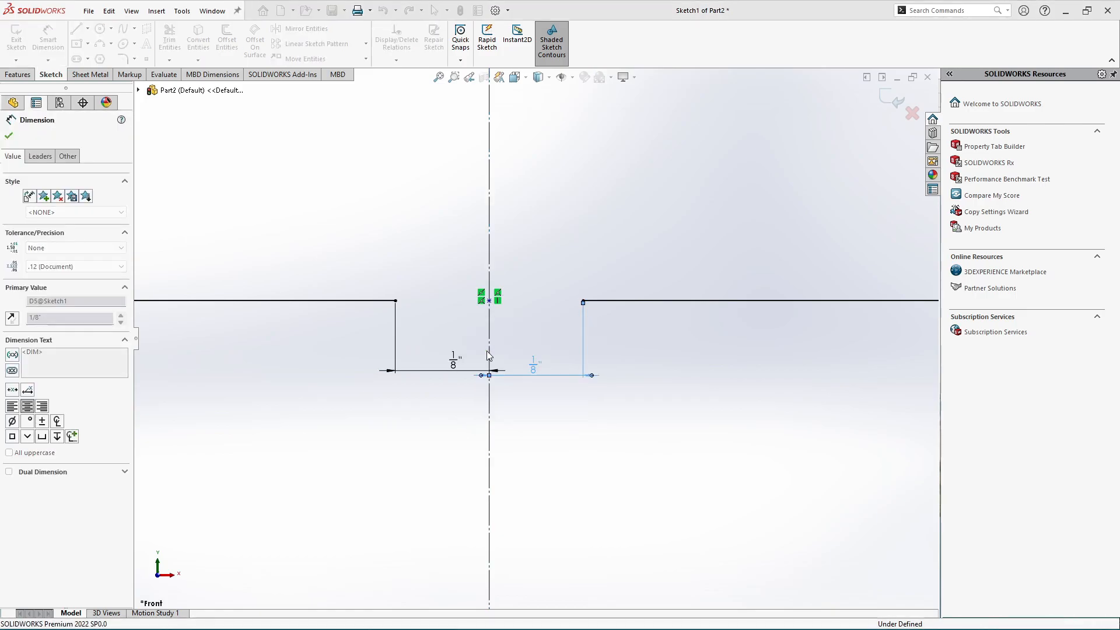
pyautogui.click(9, 135)
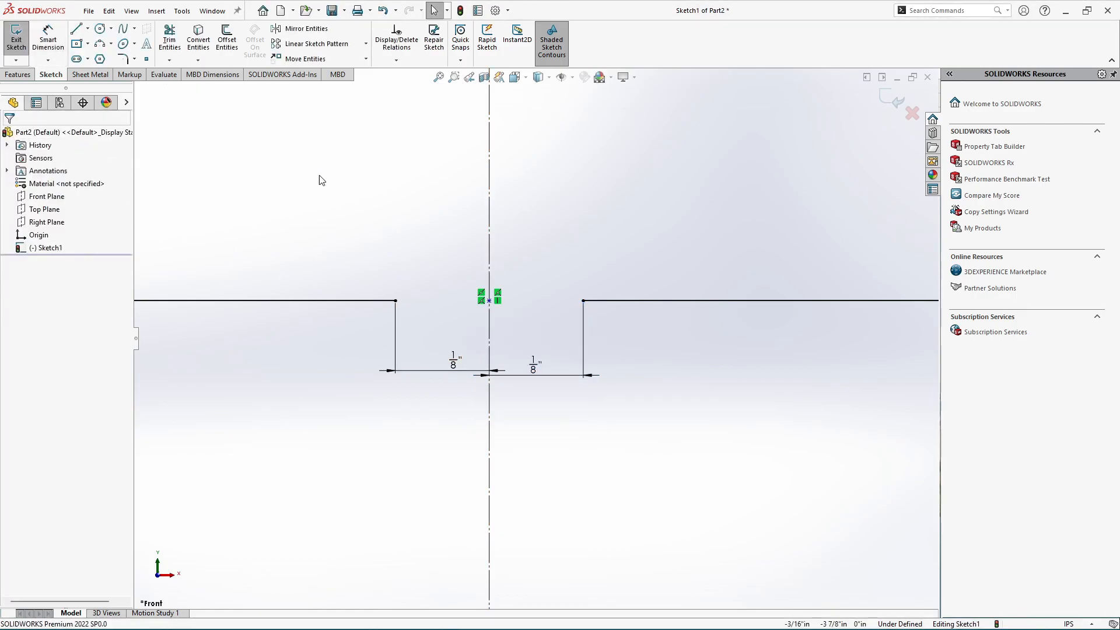
pyautogui.click(885, 104)
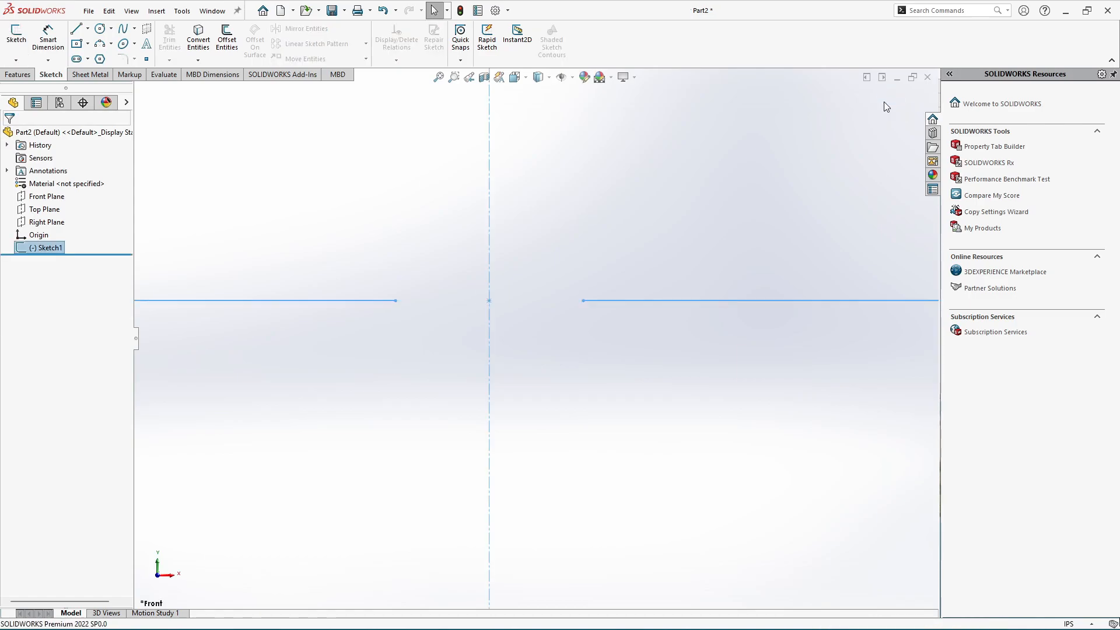
# Step: Start a reference plane from the Front Plane with an offset distance of 24 in
pyautogui.scroll(5, 687, 220)
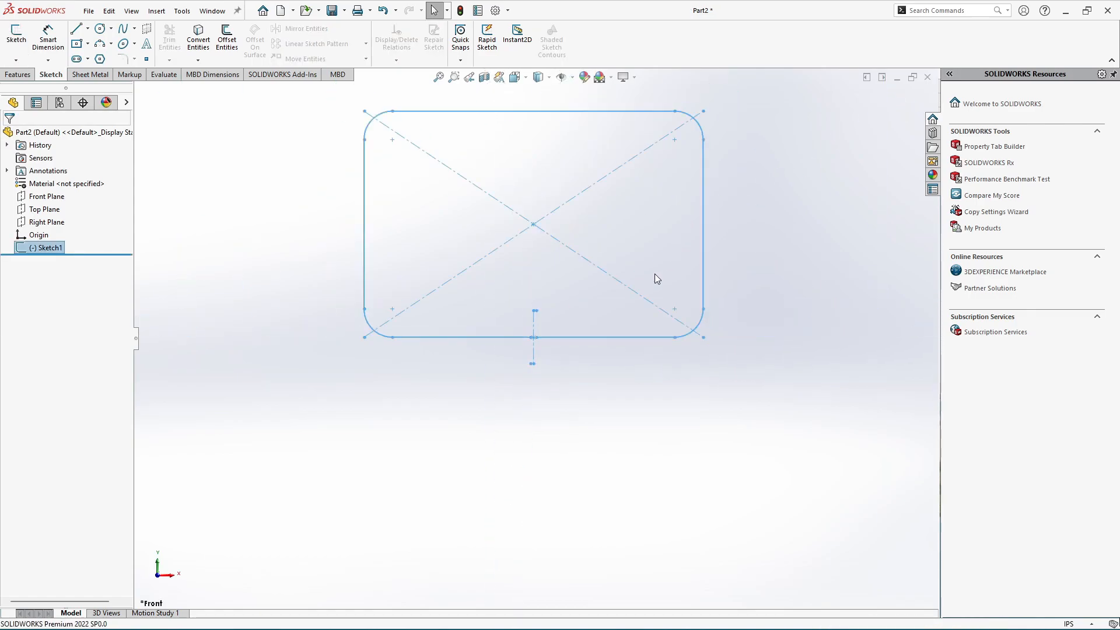
pyautogui.scroll(2, 655, 274)
pyautogui.scroll(-3, 654, 275)
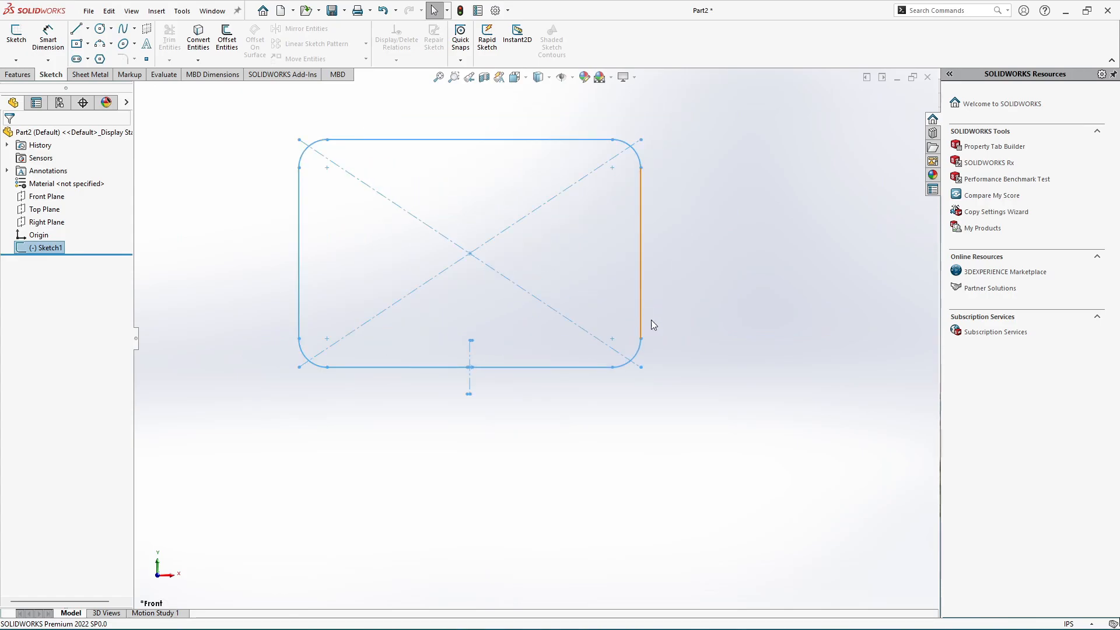
pyautogui.moveTo(667, 342)
pyautogui.mouseDown(button='middle')
pyautogui.moveTo(663, 217)
pyautogui.moveTo(678, 185)
pyautogui.moveTo(737, 195)
pyautogui.moveTo(730, 223)
pyautogui.moveTo(755, 170)
pyautogui.moveTo(758, 223)
pyautogui.mouseUp(button='middle')
pyautogui.scroll(-2, 441, 298)
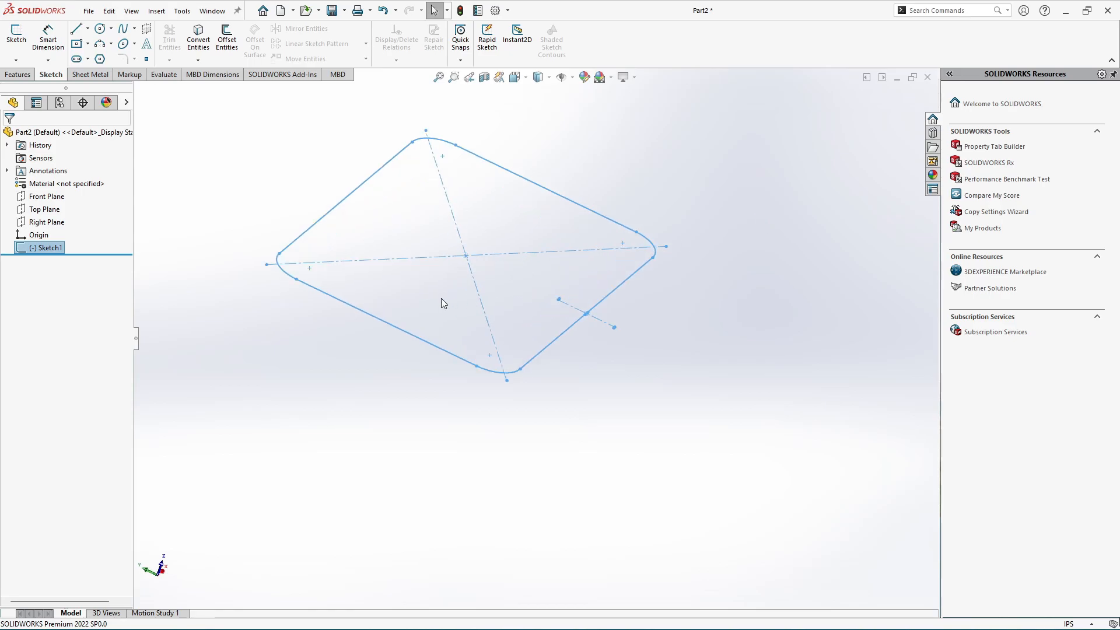
pyautogui.click(28, 75)
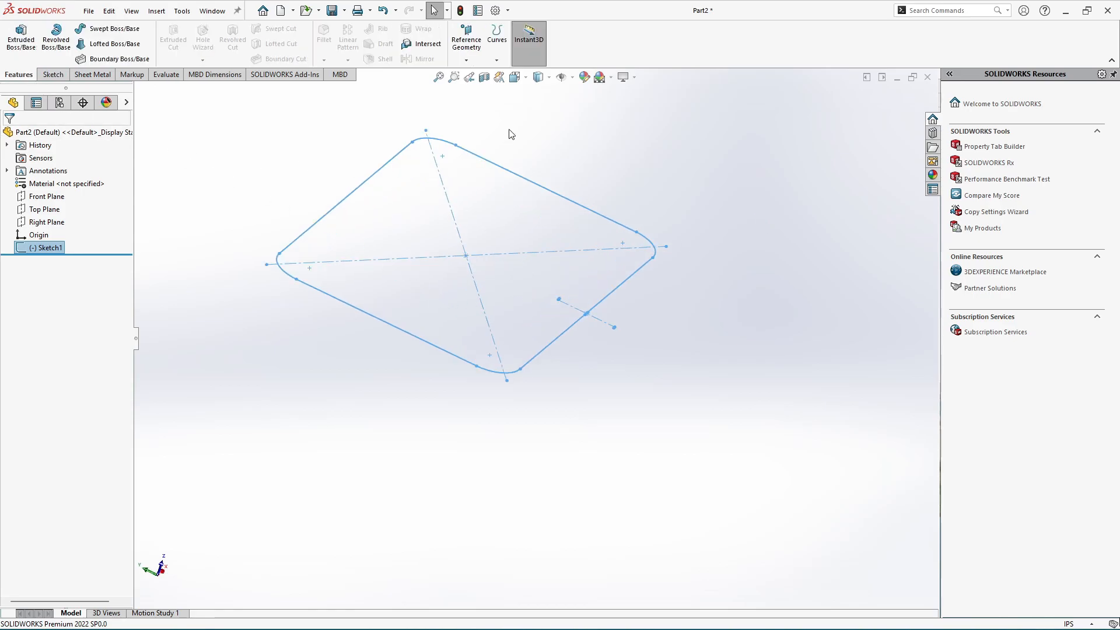
pyautogui.click(466, 60)
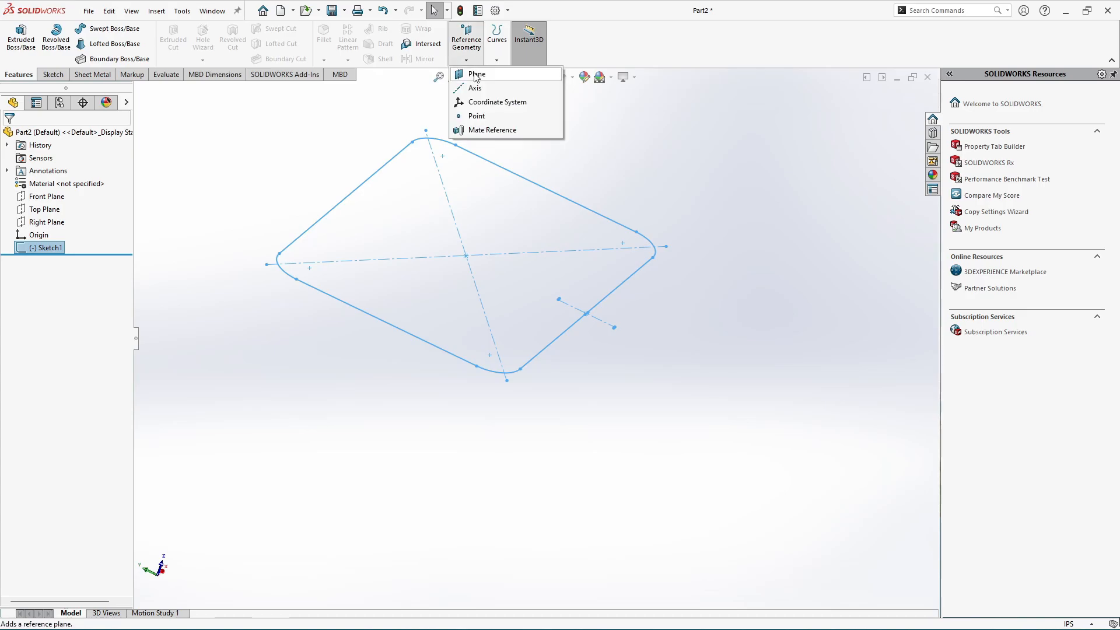
pyautogui.click(477, 75)
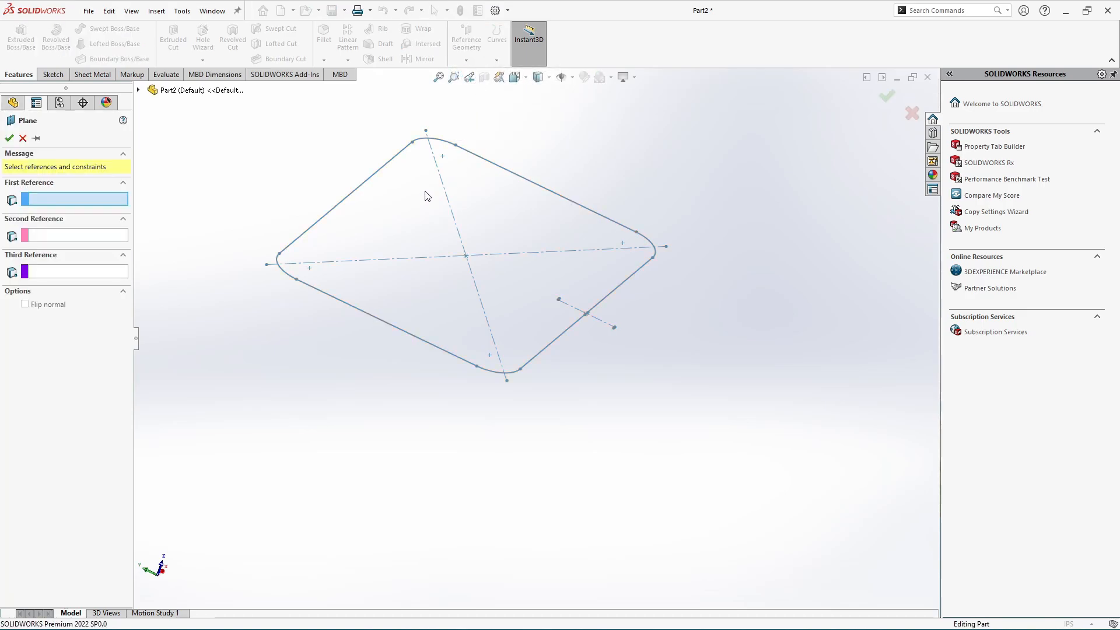
pyautogui.click(138, 90)
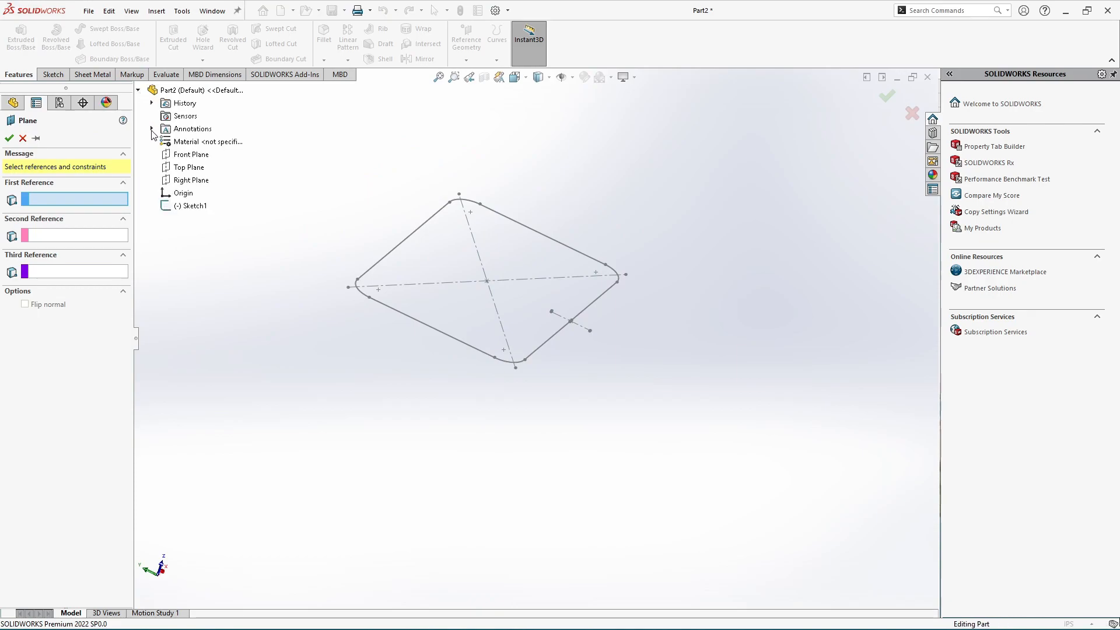
pyautogui.click(184, 155)
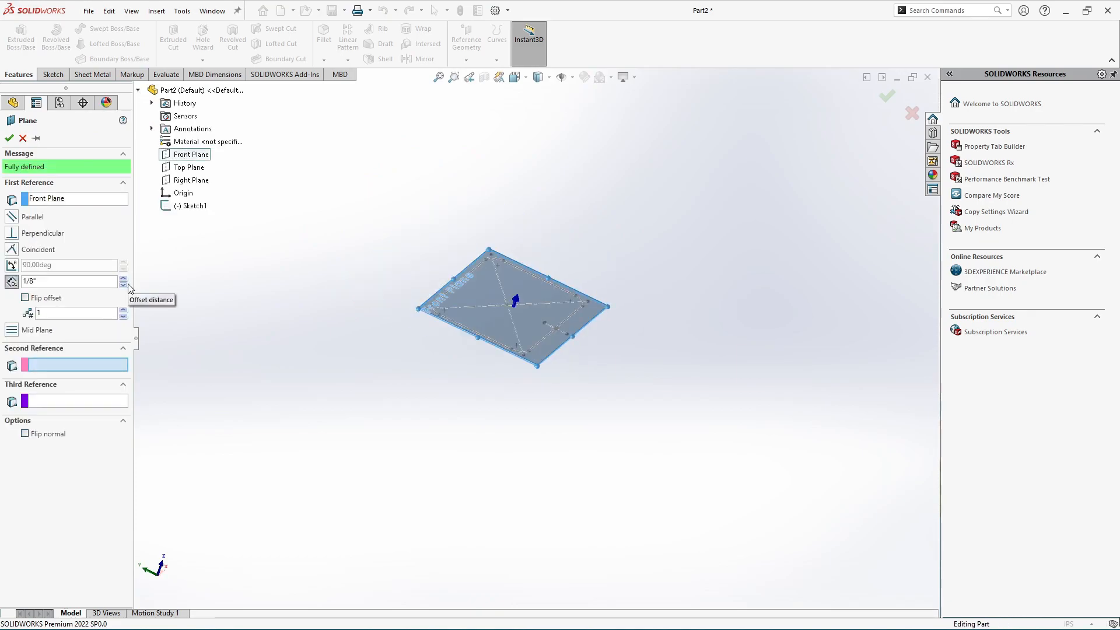
pyautogui.scroll(-2, 495, 303)
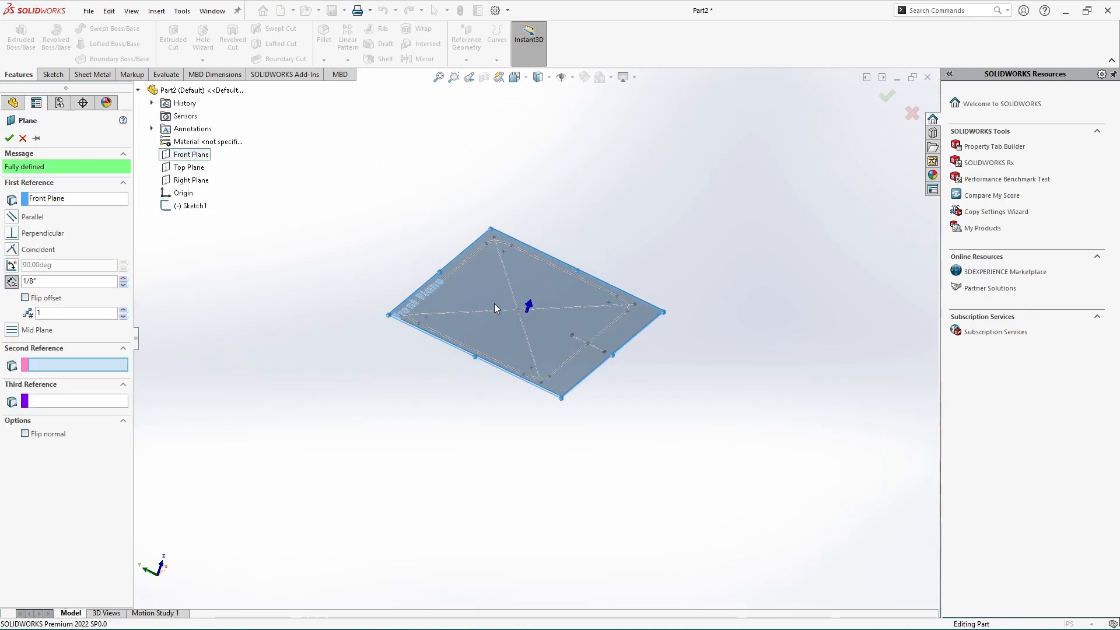
pyautogui.moveTo(65, 284); pyautogui.dragTo(14, 287)
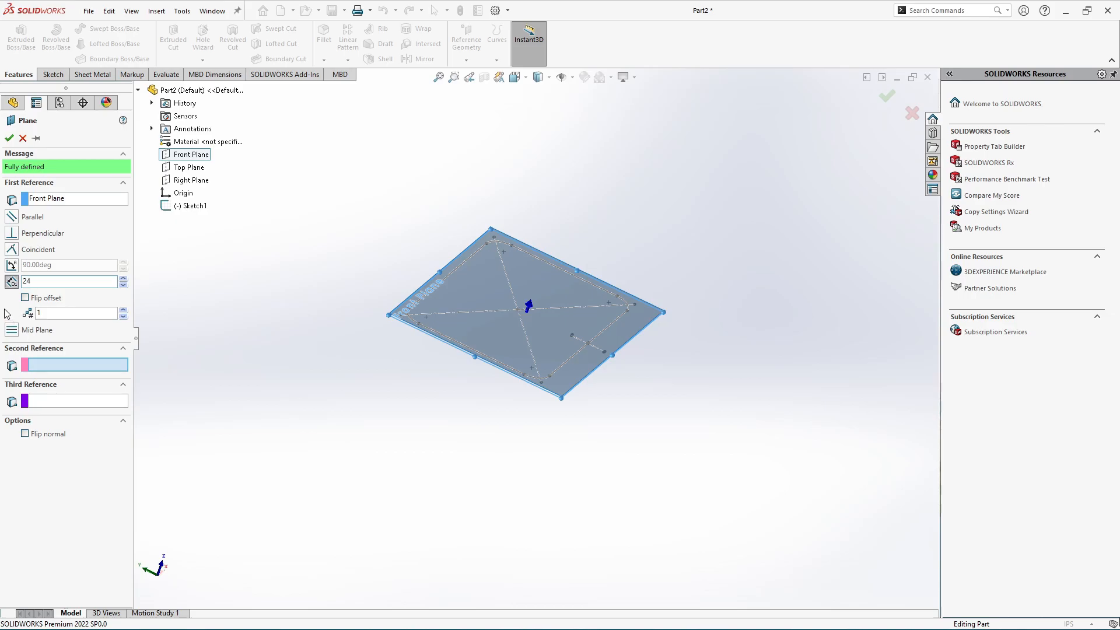
pyautogui.press('Return')
# Step: Flip the offset to the opposite side of the Front Plane and create the reference plane
pyautogui.scroll(3, 271, 295)
pyautogui.scroll(-2, 685, 267)
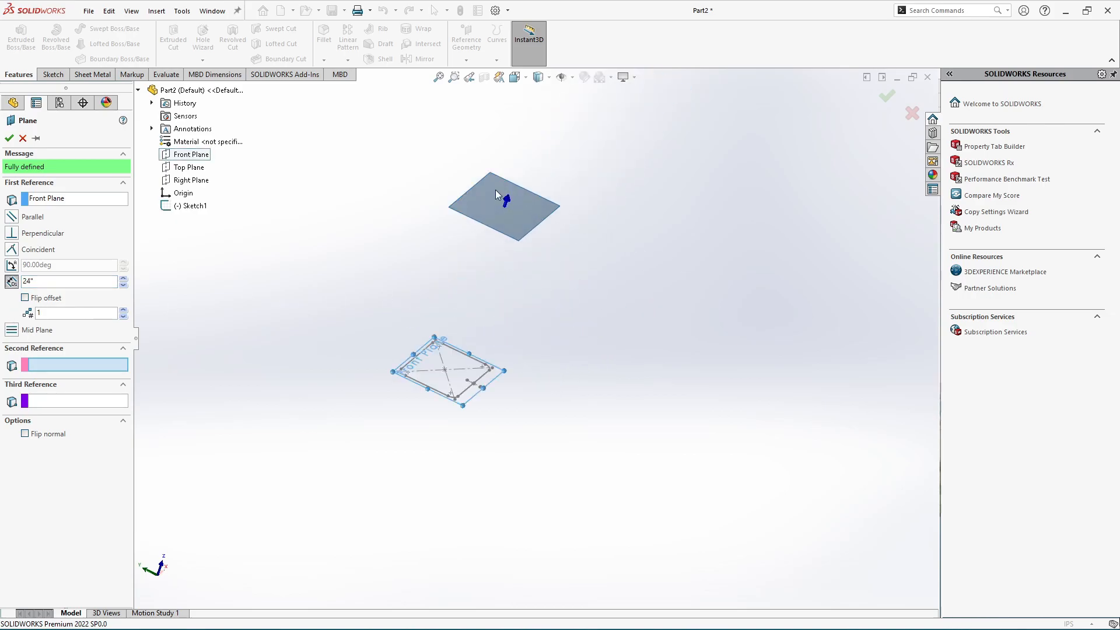
pyautogui.scroll(-1, 505, 235)
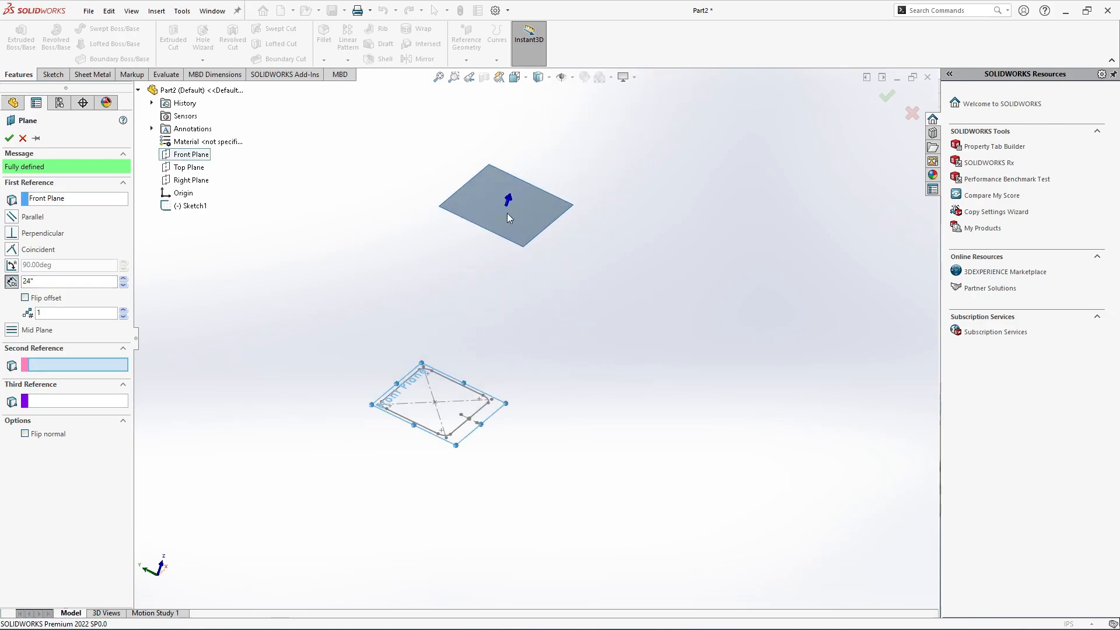
pyautogui.scroll(-1, 427, 406)
pyautogui.scroll(3, 478, 397)
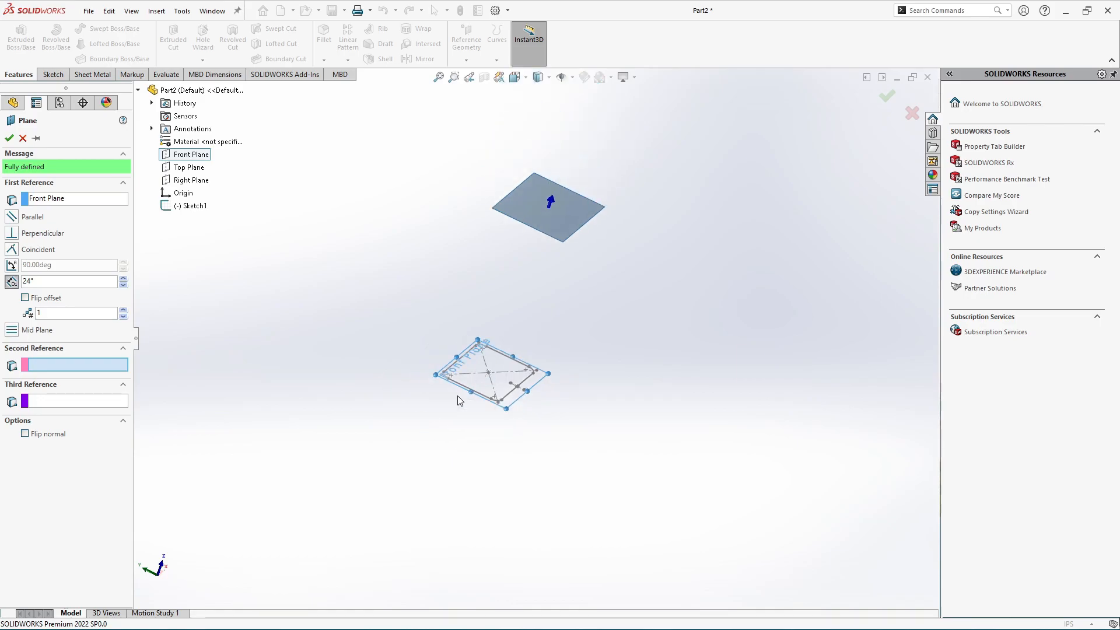
pyautogui.scroll(-1, 506, 411)
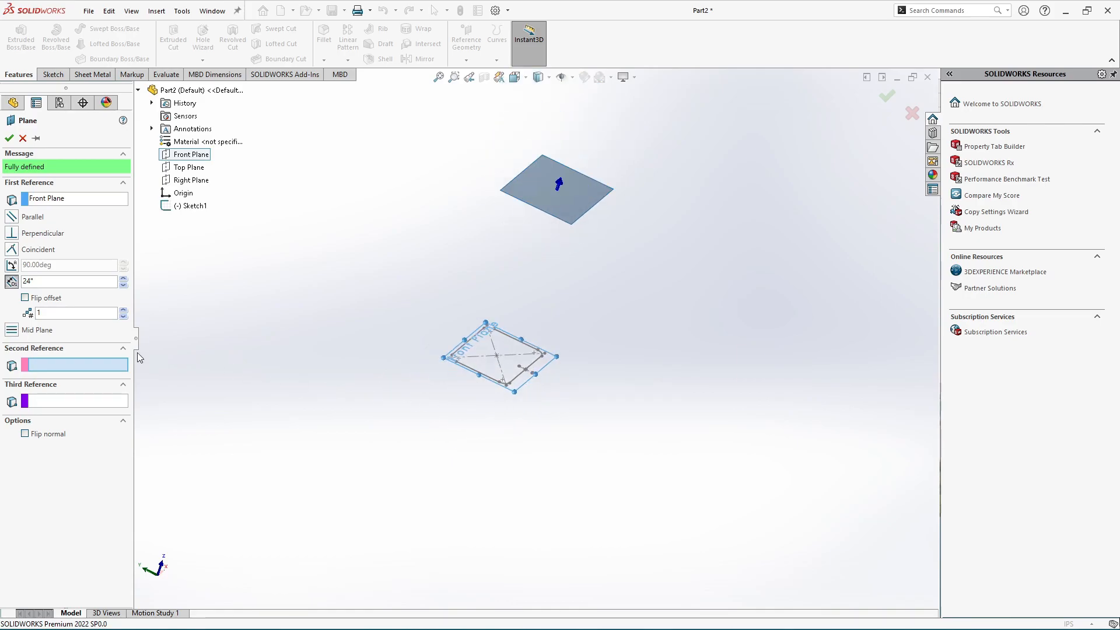
pyautogui.click(25, 298)
pyautogui.scroll(-1, 362, 350)
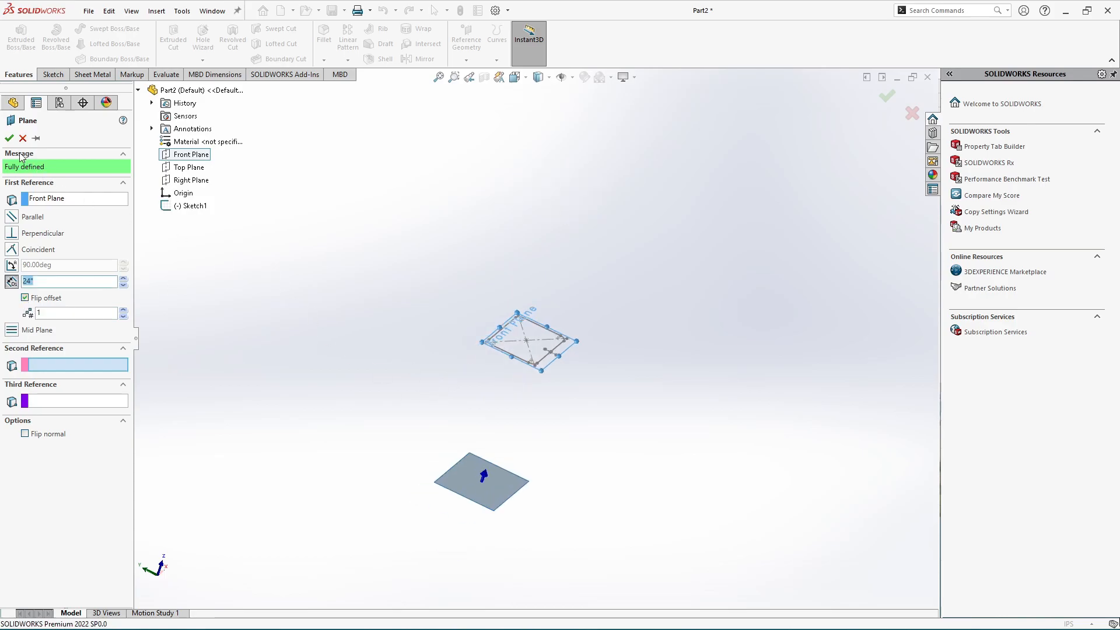
pyautogui.click(9, 138)
# Step: Start a new sketch on the offset reference plane
pyautogui.scroll(-4, 511, 455)
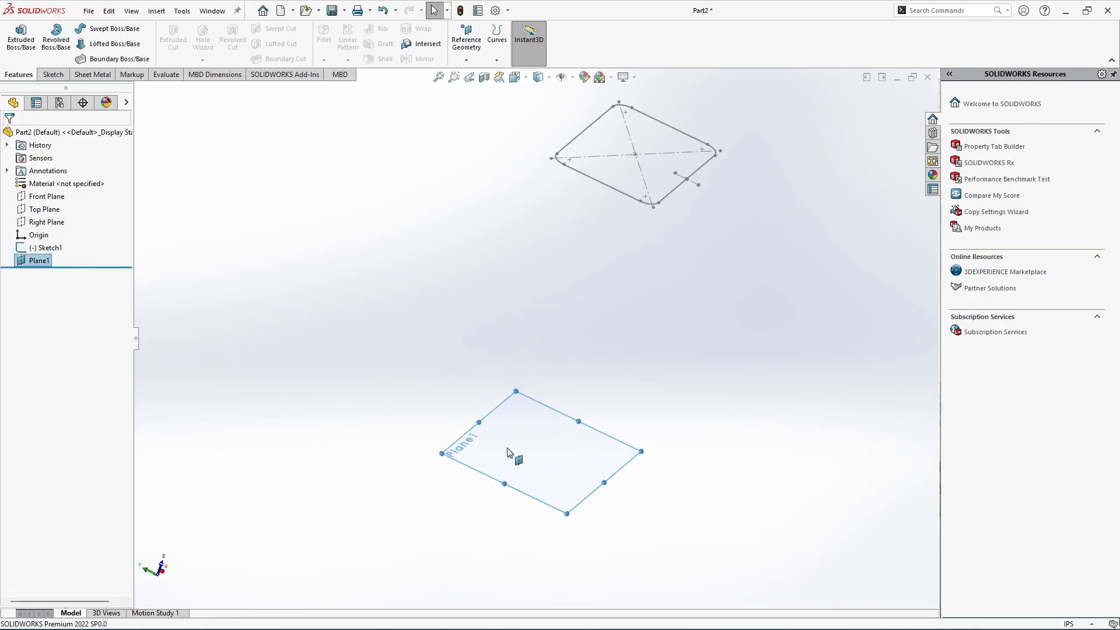
pyautogui.click(509, 450)
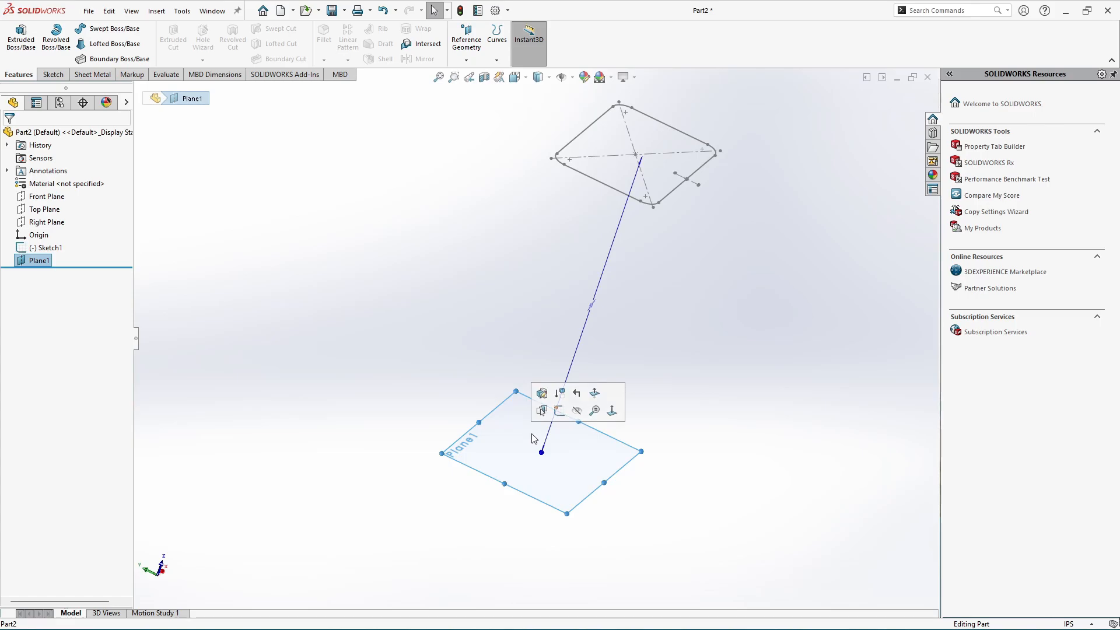
pyautogui.click(559, 412)
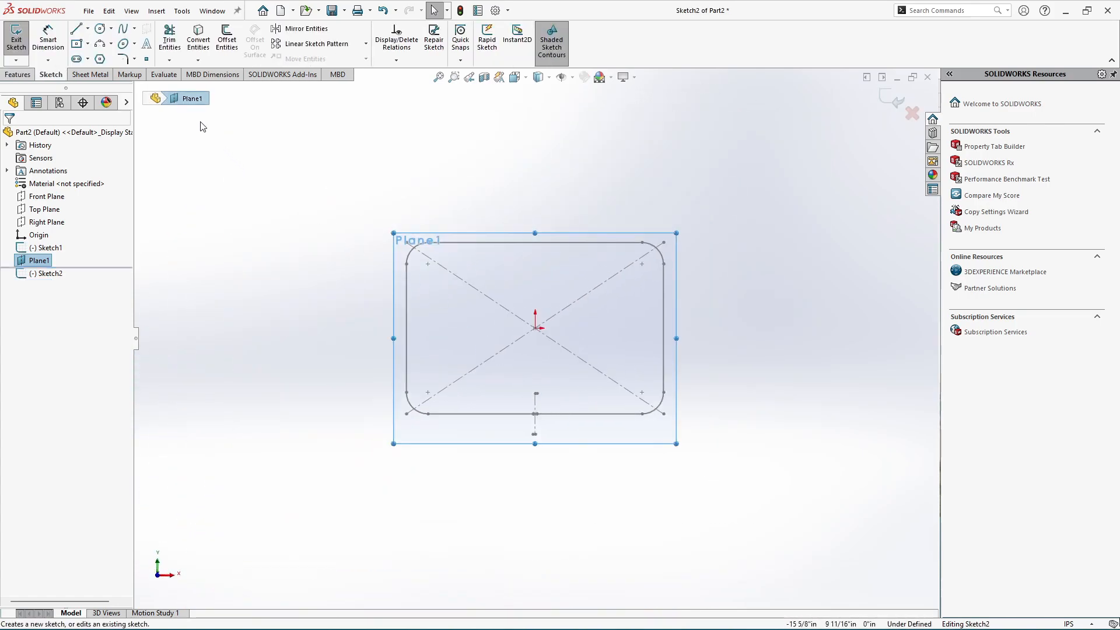
# Step: Draw a center rectangle about 28 3/8 in wide, centred on the origin and enclosing the rounded profile
pyautogui.click(76, 45)
pyautogui.scroll(-2, 400, 223)
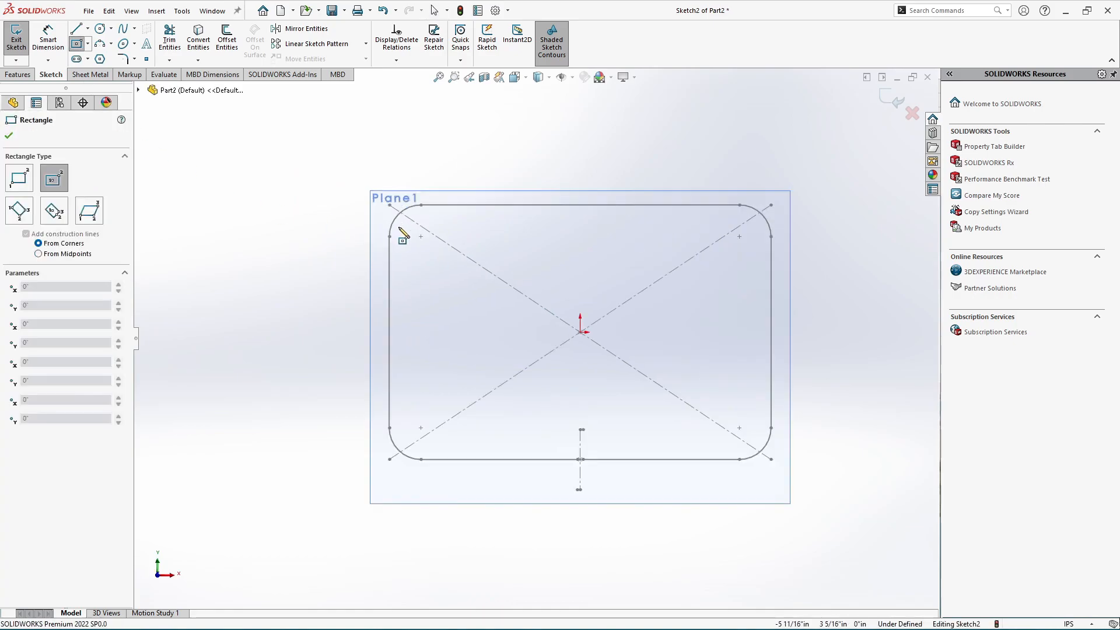
pyautogui.click(581, 333)
pyautogui.scroll(2, 653, 388)
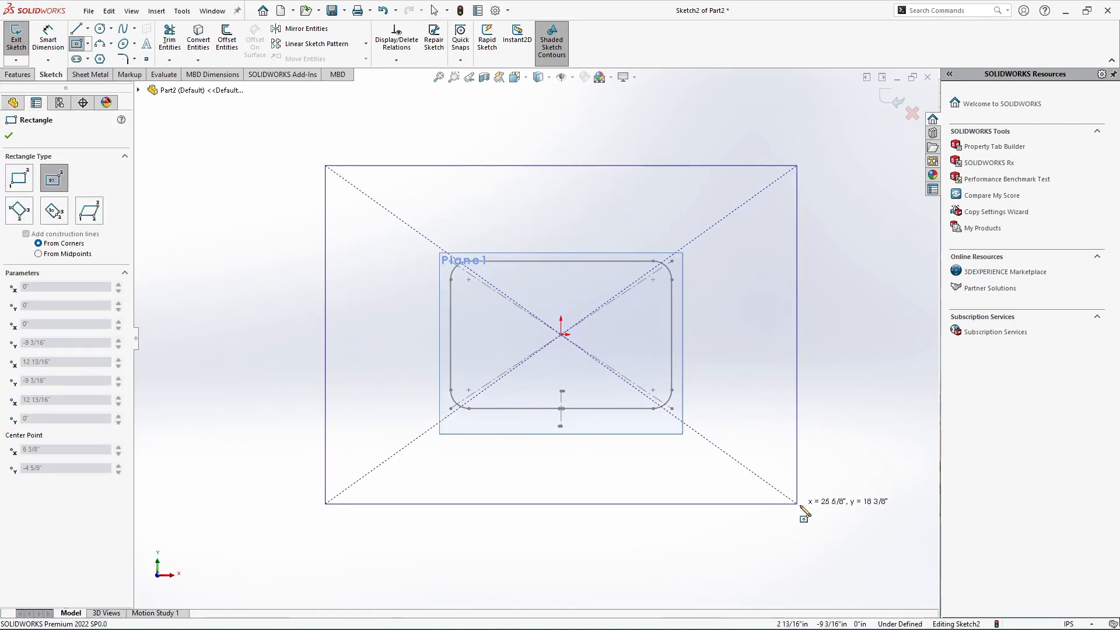
pyautogui.click(822, 513)
pyautogui.rightClick(824, 513)
pyautogui.click(850, 518)
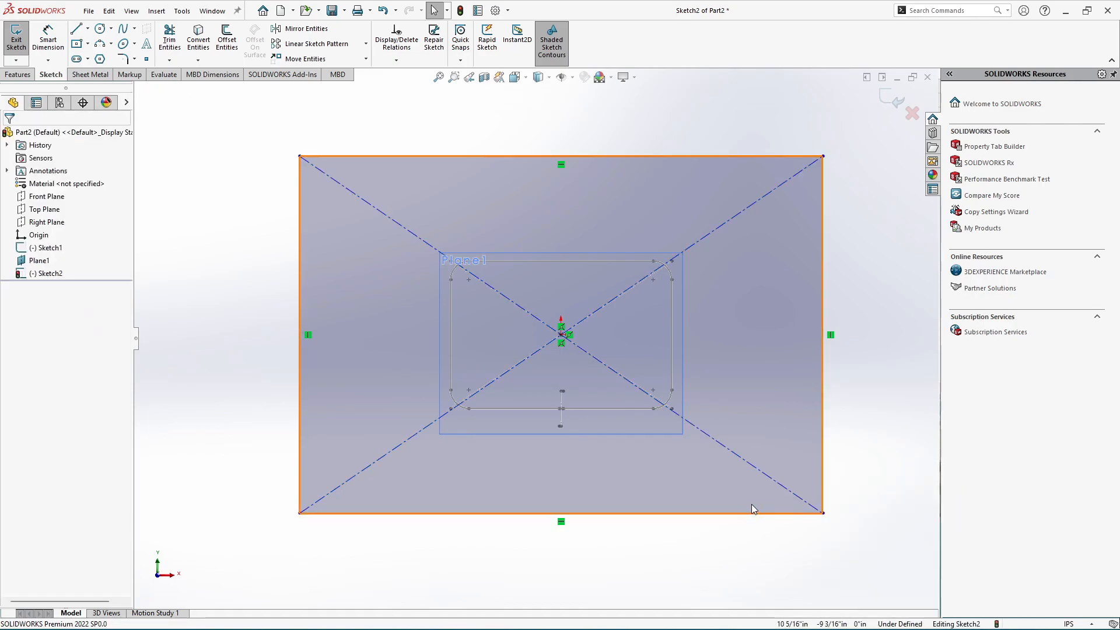
# Step: Dimension the center rectangle 24 in wide and 12 in high
pyautogui.scroll(3, 535, 339)
pyautogui.click(47, 39)
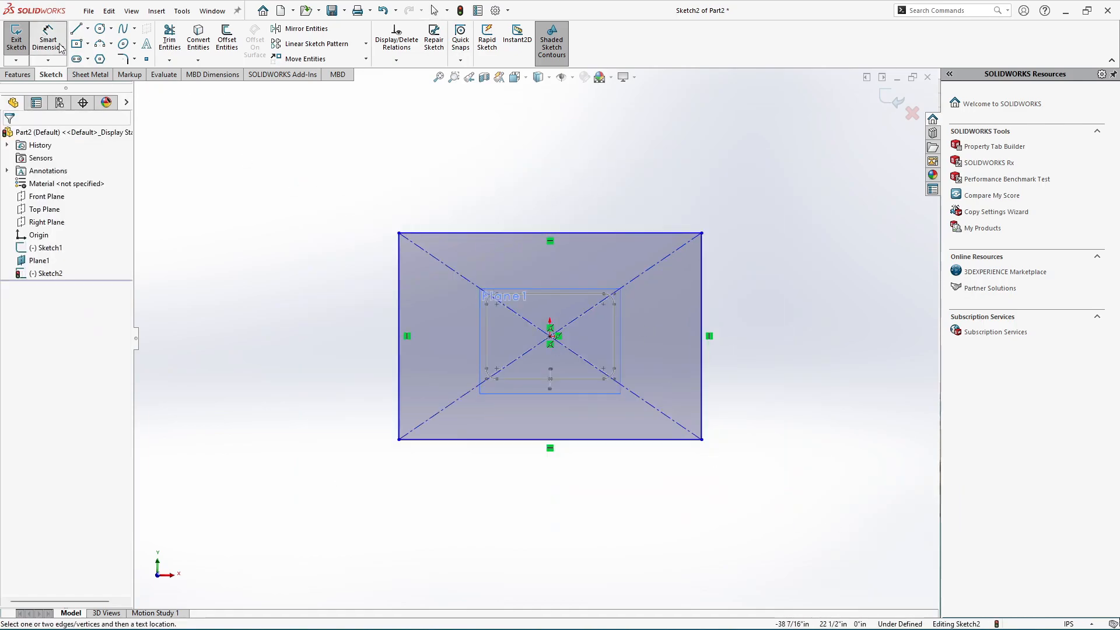
pyautogui.click(534, 233)
pyautogui.click(535, 203)
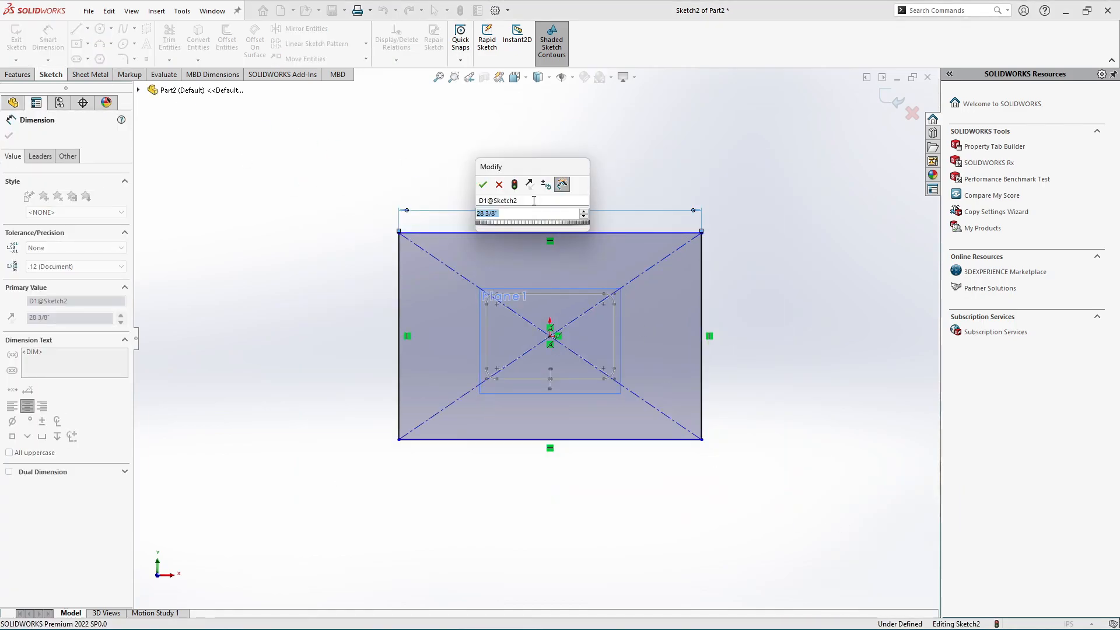
pyautogui.write('24')
pyautogui.press('Return')
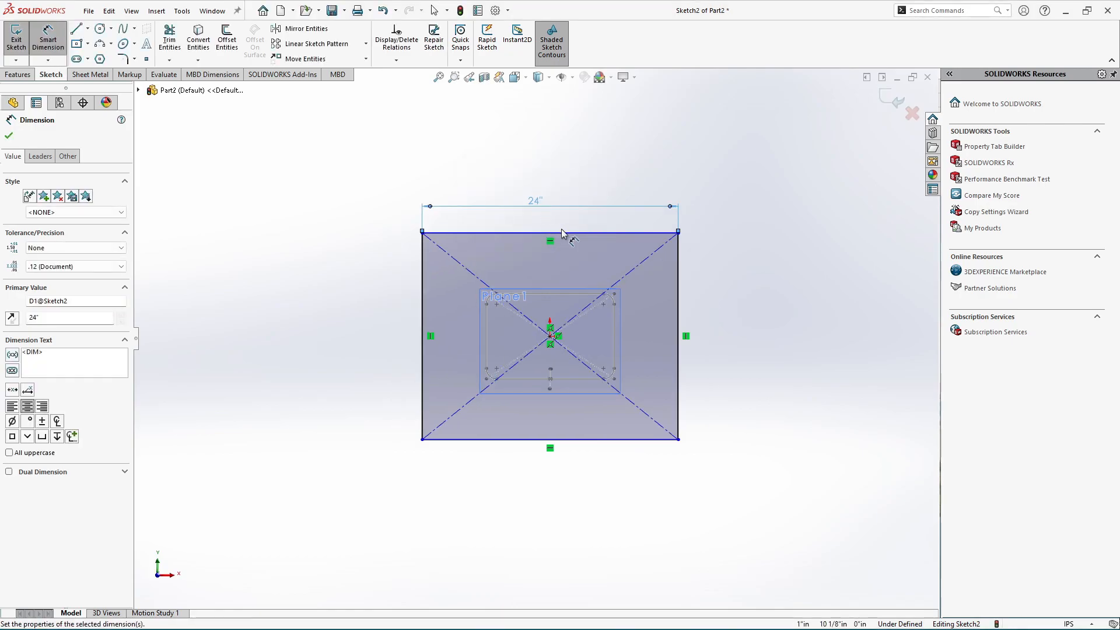
pyautogui.click(680, 294)
pyautogui.click(723, 300)
pyautogui.write('12')
pyautogui.press('Return')
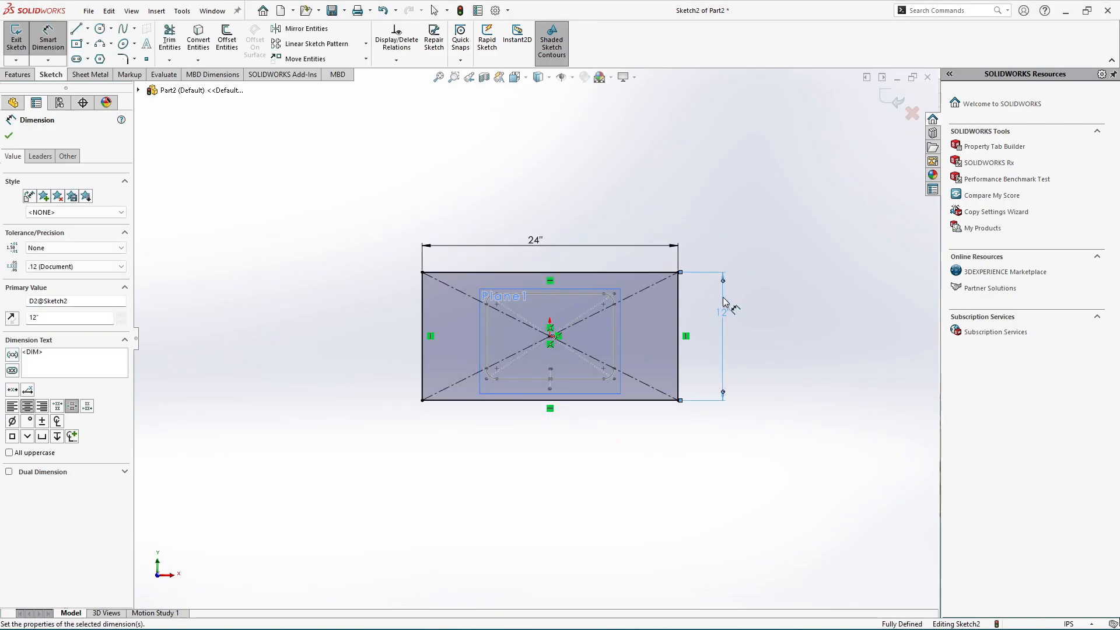
# Step: Fillet all four corners of the 24 by 12 in rectangle with a 1 in radius
pyautogui.click(9, 135)
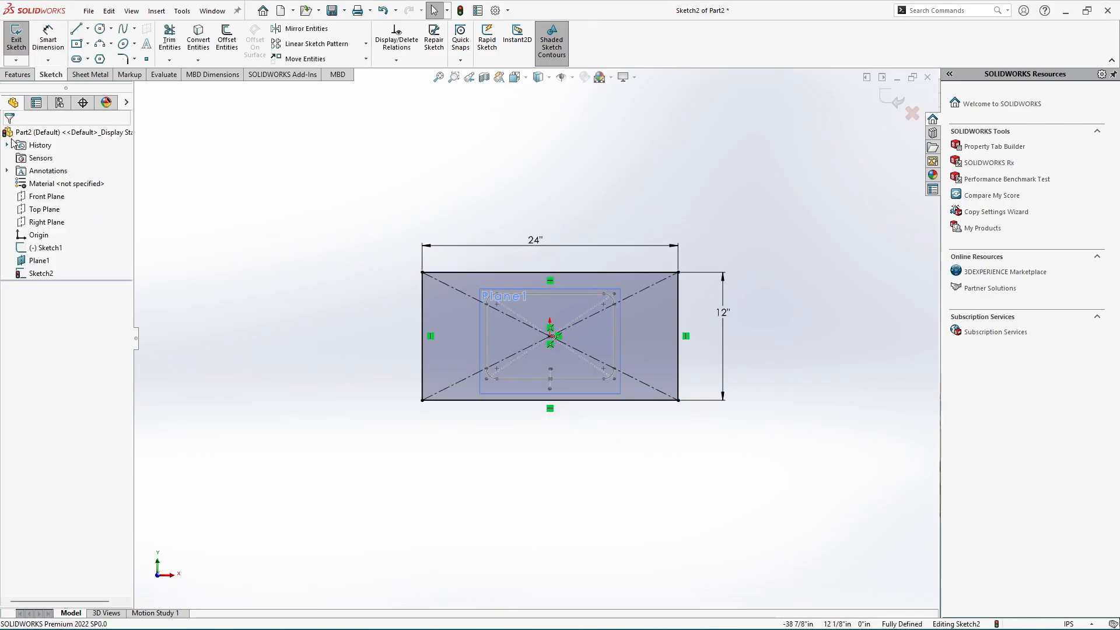
pyautogui.click(122, 59)
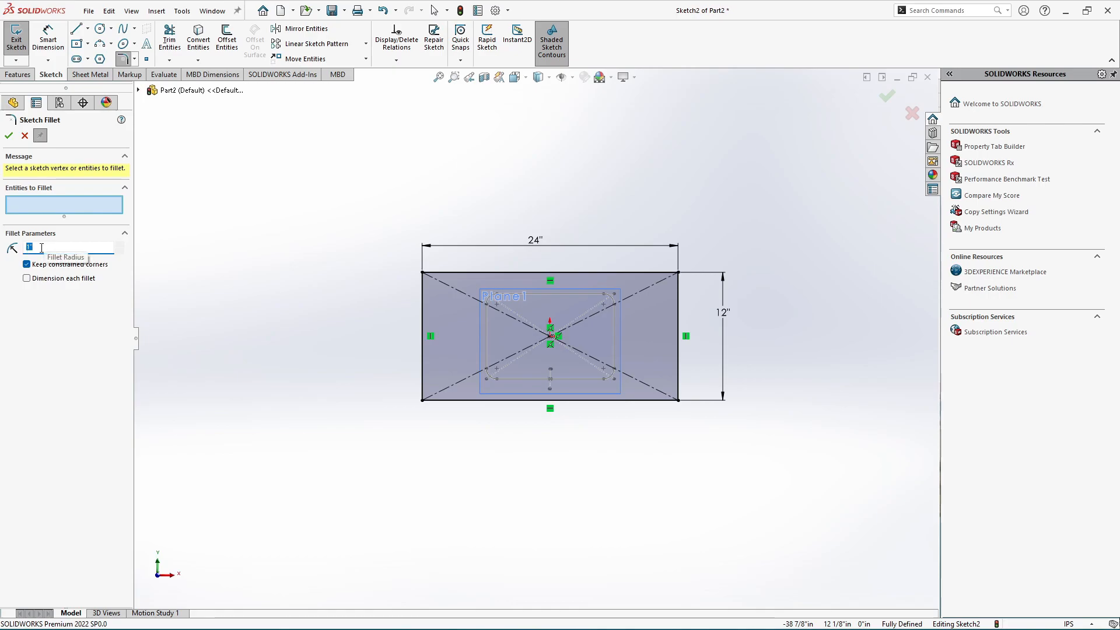
pyautogui.scroll(-2, 461, 373)
pyautogui.moveTo(358, 164); pyautogui.dragTo(880, 477)
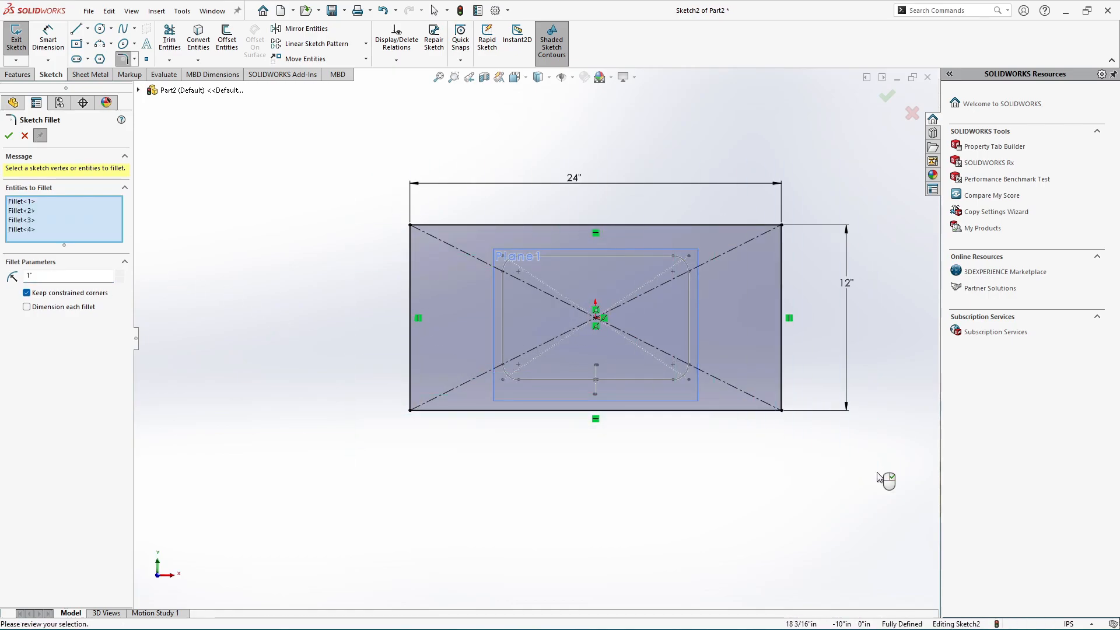
pyautogui.click(10, 136)
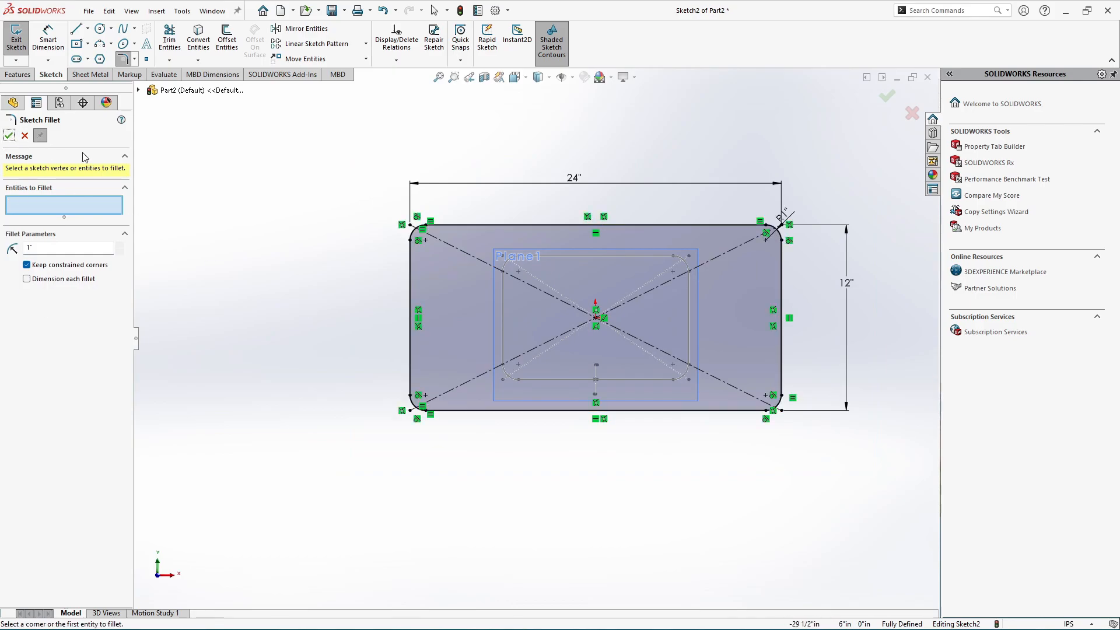
pyautogui.click(10, 136)
# Step: Draw a vertical midpoint line about 1 11/16 in long, centred on the midpoint of the rectangle's lower edge
pyautogui.scroll(-2, 603, 364)
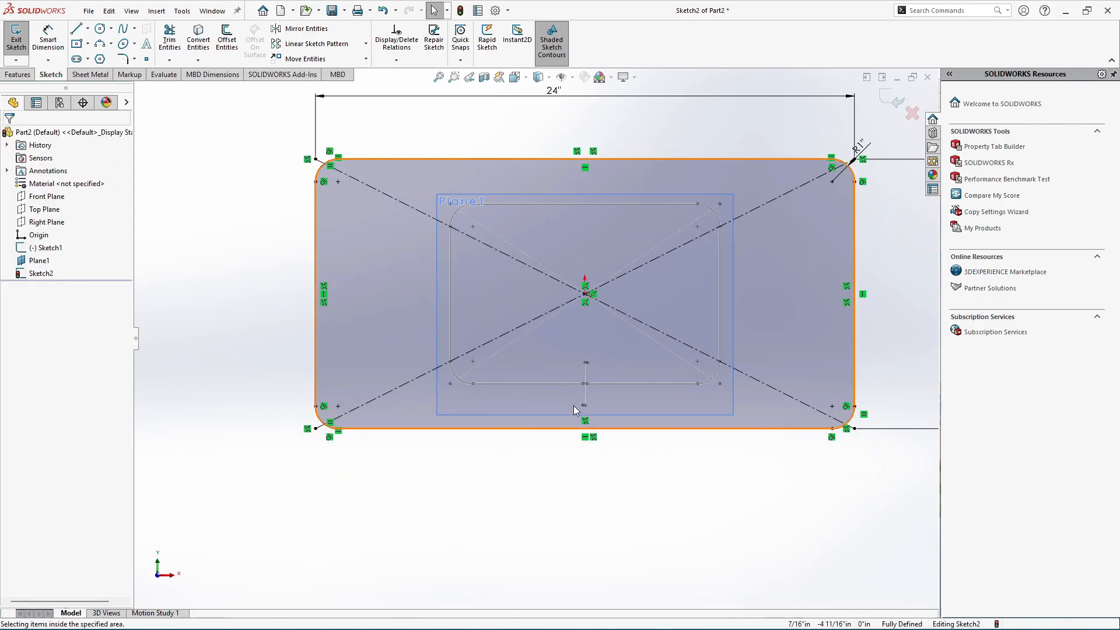
pyautogui.scroll(-3, 599, 449)
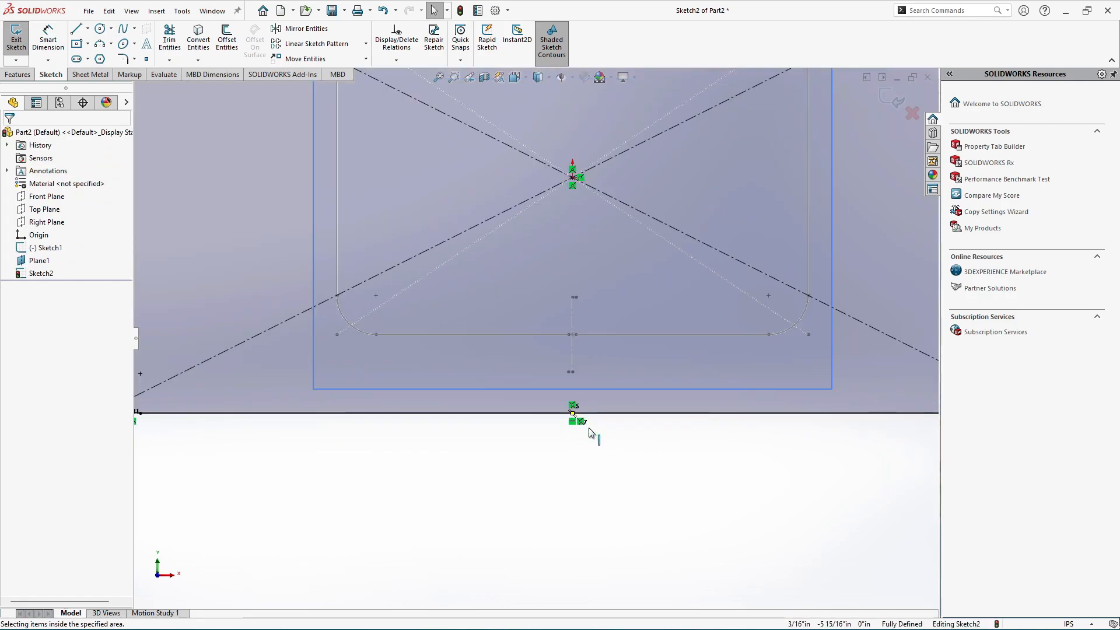
pyautogui.click(564, 414)
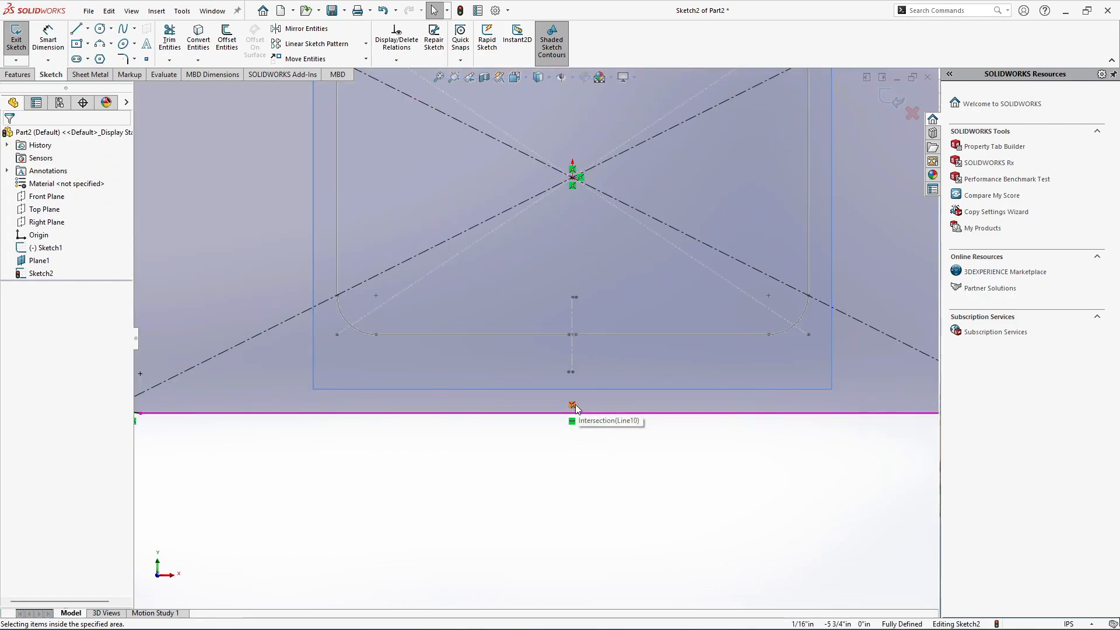
pyautogui.click(88, 28)
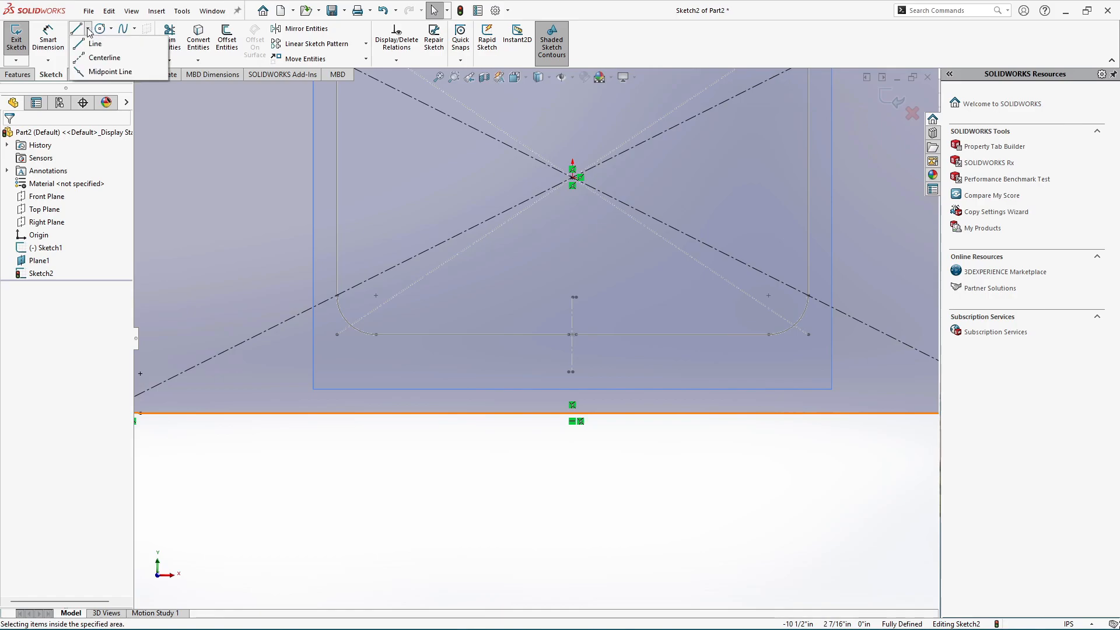
pyautogui.click(76, 72)
pyautogui.scroll(-3, 586, 452)
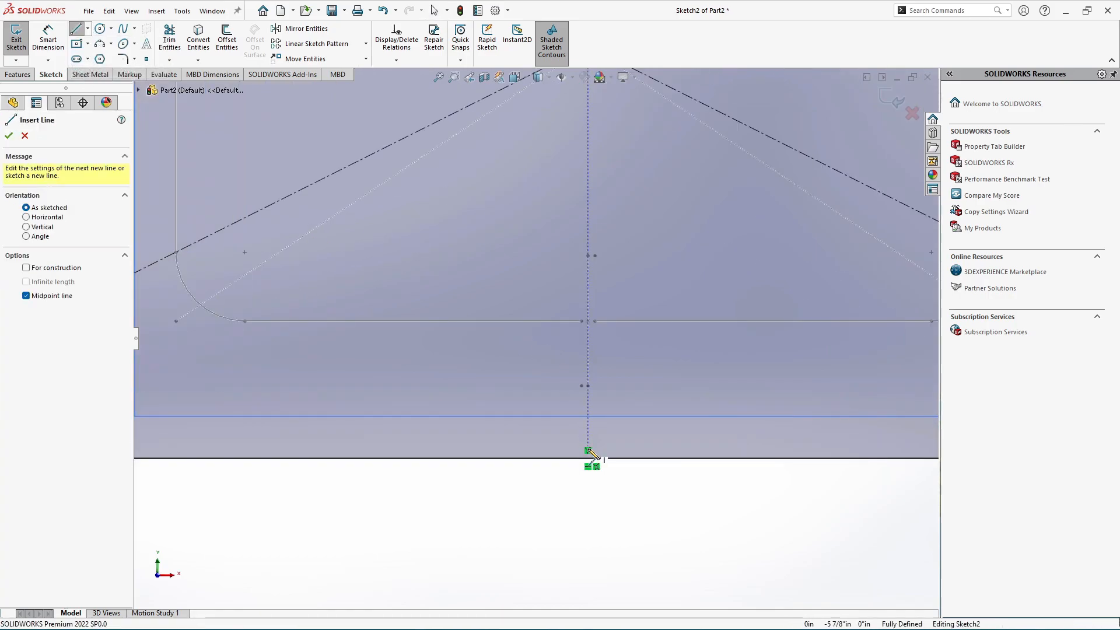
pyautogui.moveTo(588, 458); pyautogui.dragTo(588, 517)
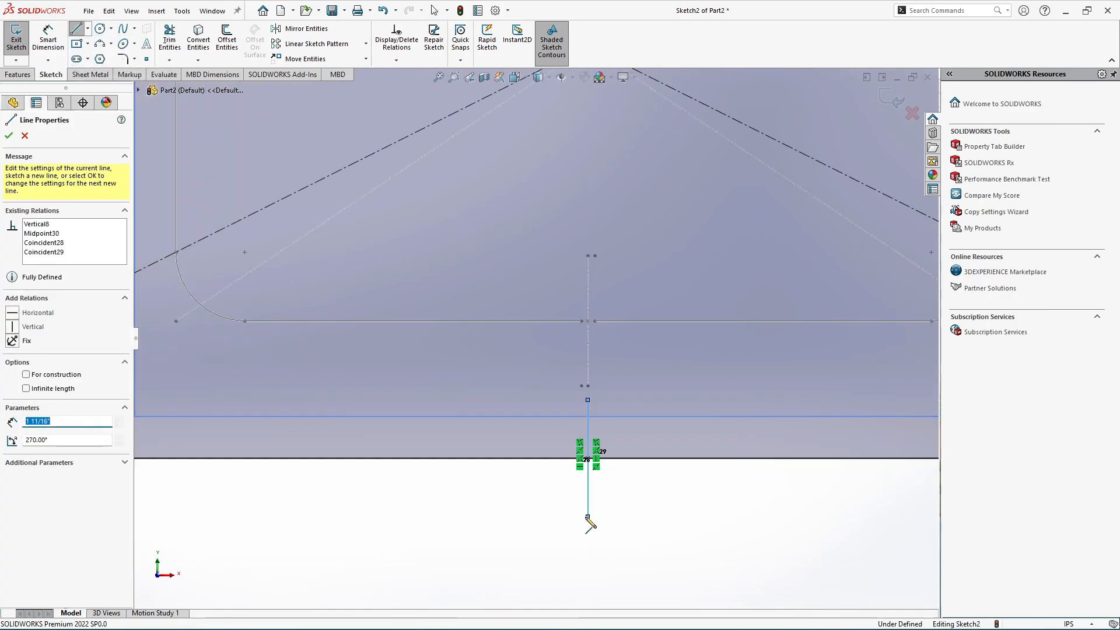
pyautogui.press('Escape')
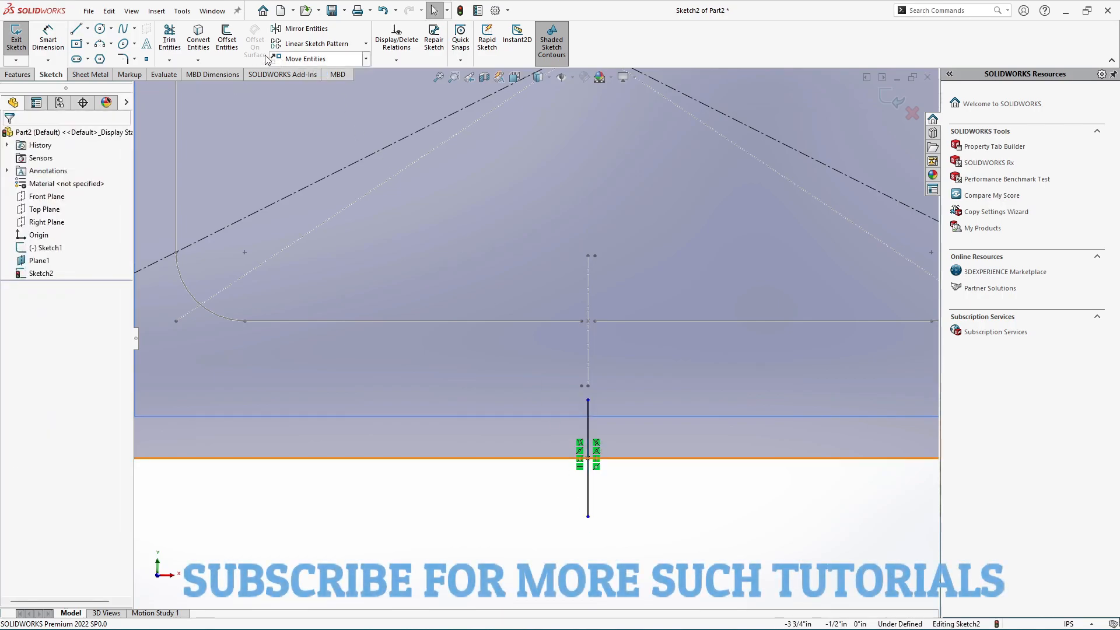
# Step: Offset the short vertical line 1/8 in to both sides
pyautogui.click(227, 40)
pyautogui.scroll(-2, 564, 467)
pyautogui.click(564, 467)
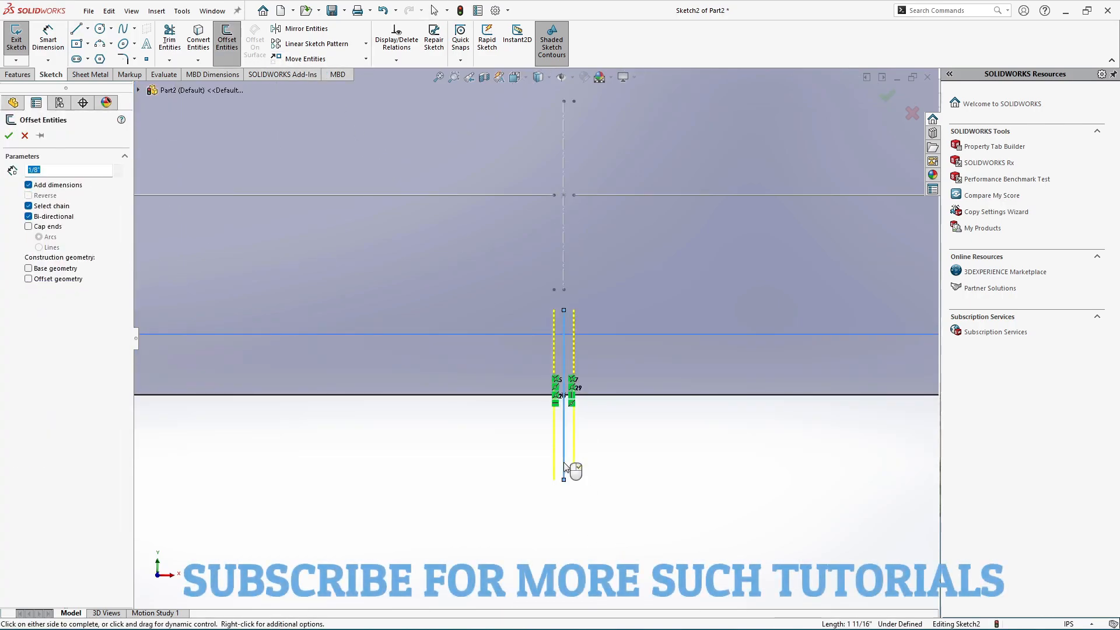
pyautogui.click(9, 135)
pyautogui.scroll(-2, 528, 437)
pyautogui.scroll(-1, 592, 429)
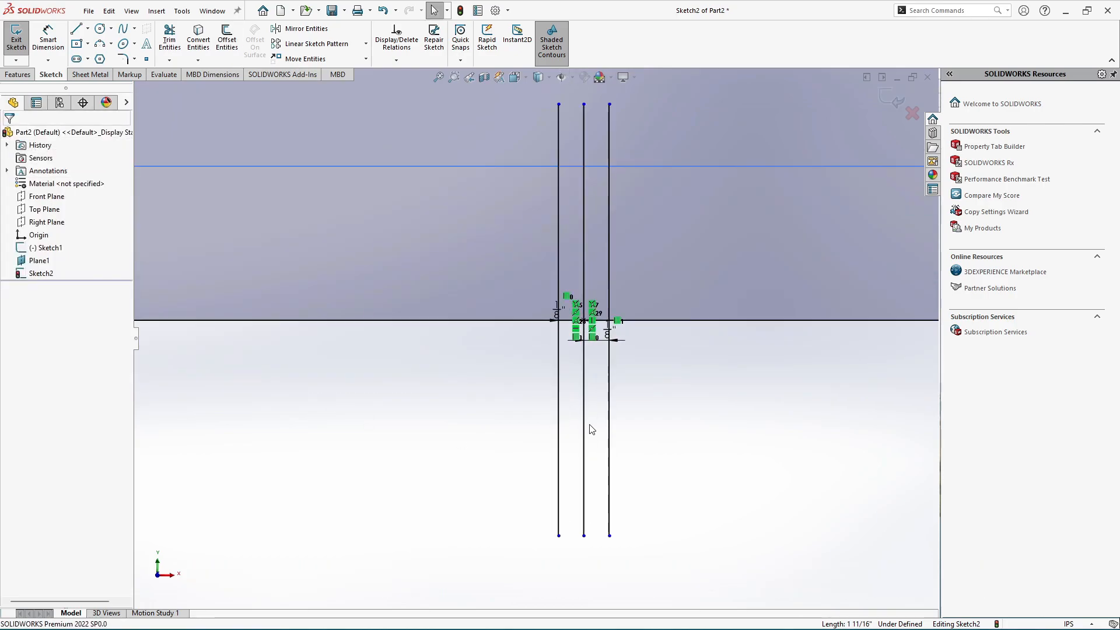
# Step: Trim the rectangle's lower edge between the two offset lines and trim away both offset lines, leaving a gap
pyautogui.click(169, 38)
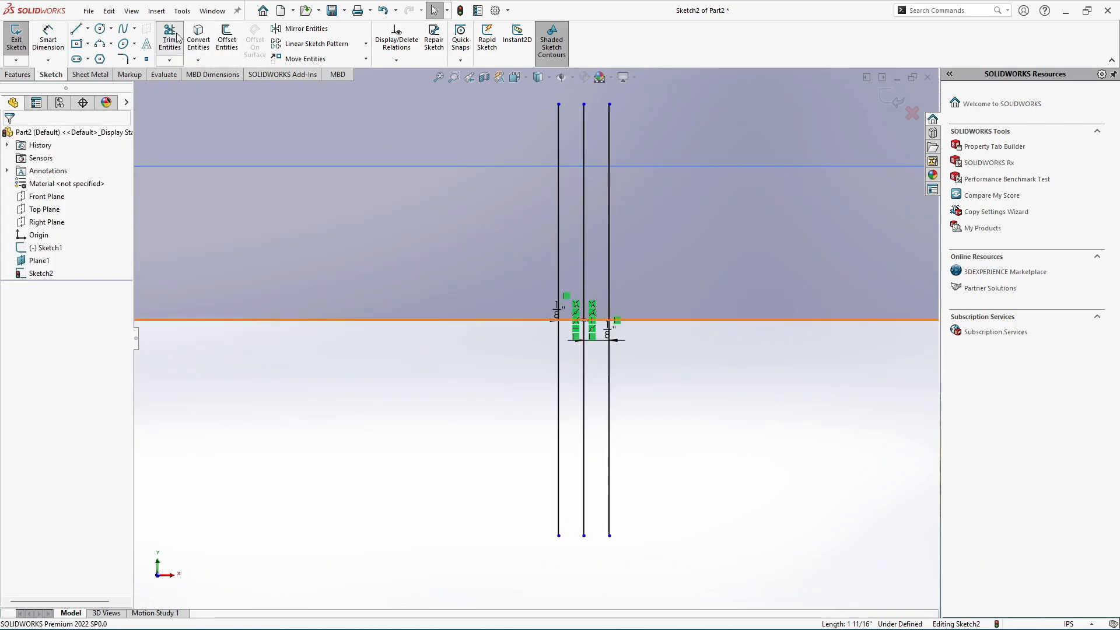
pyautogui.scroll(-3, 558, 258)
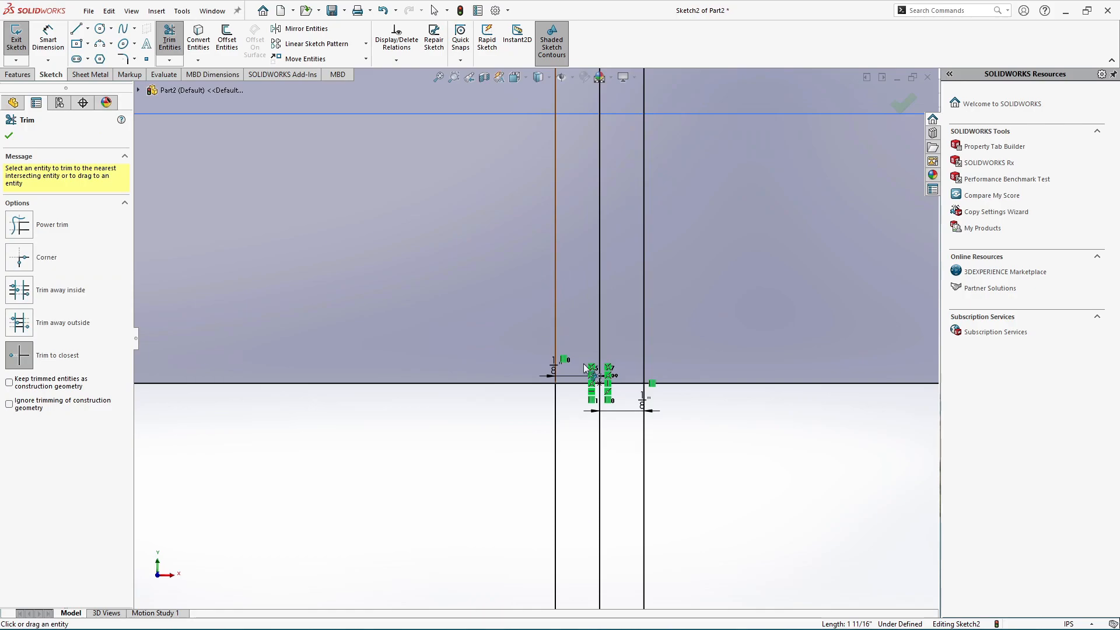
pyautogui.click(572, 392)
pyautogui.click(585, 328)
pyautogui.click(642, 390)
pyautogui.click(536, 295)
pyautogui.click(538, 435)
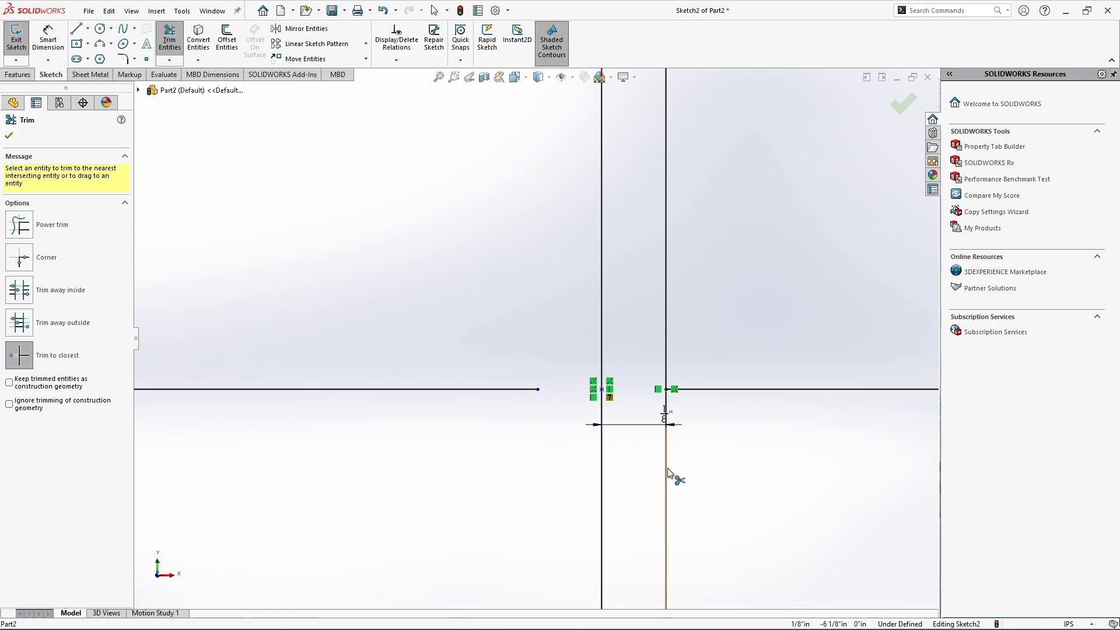
pyautogui.click(666, 461)
pyautogui.click(665, 348)
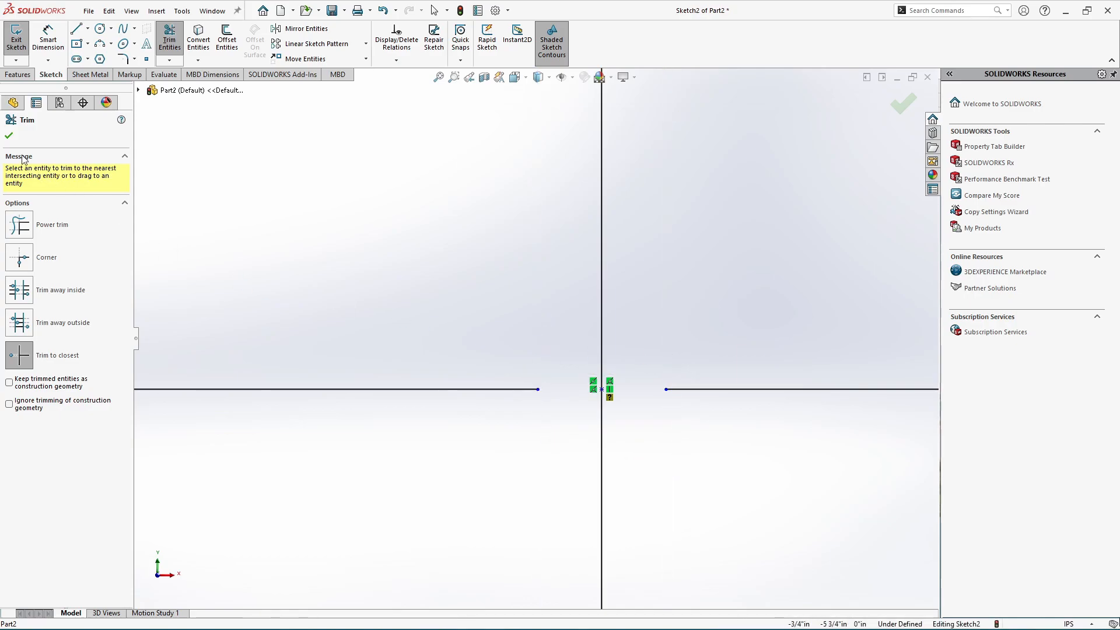
pyautogui.click(9, 135)
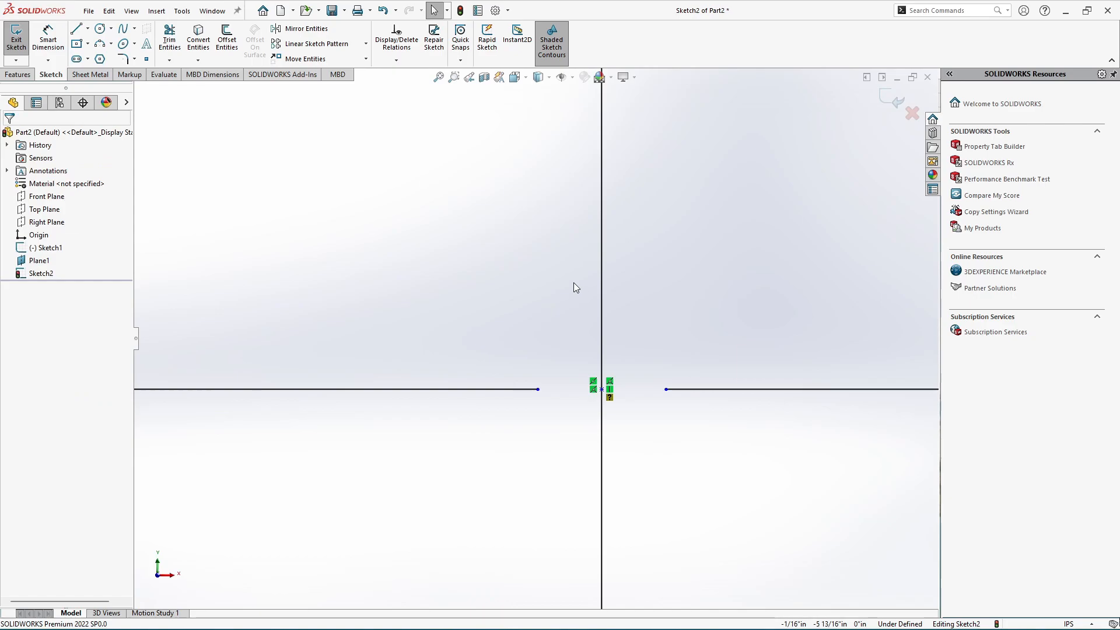
# Step: Convert the remaining vertical line at the gap to construction geometry
pyautogui.click(602, 296)
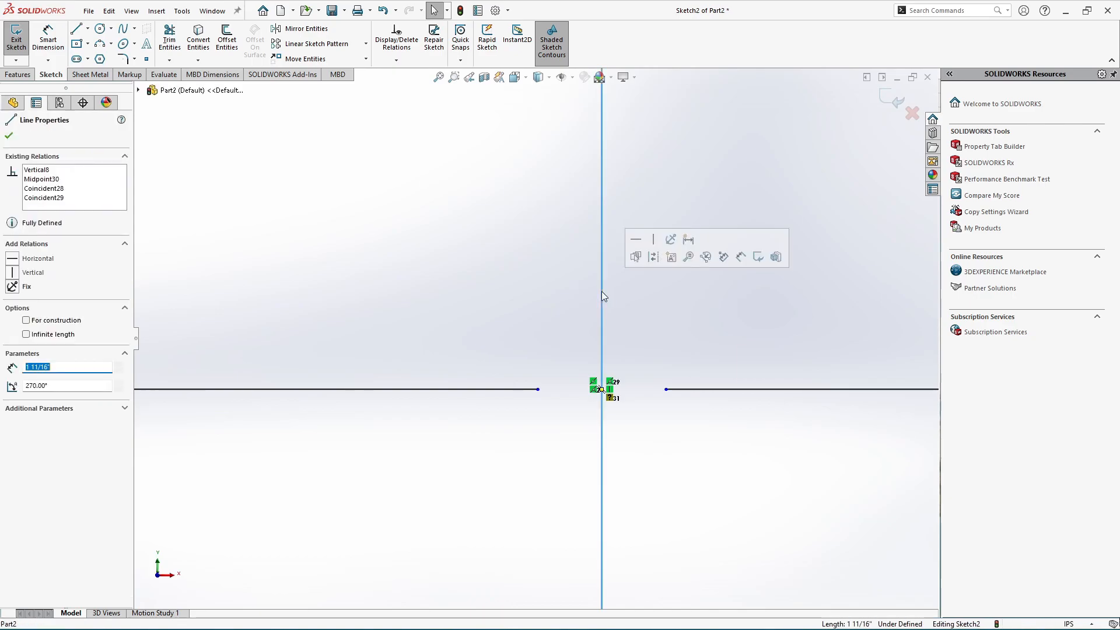
pyautogui.click(651, 260)
pyautogui.press('f')
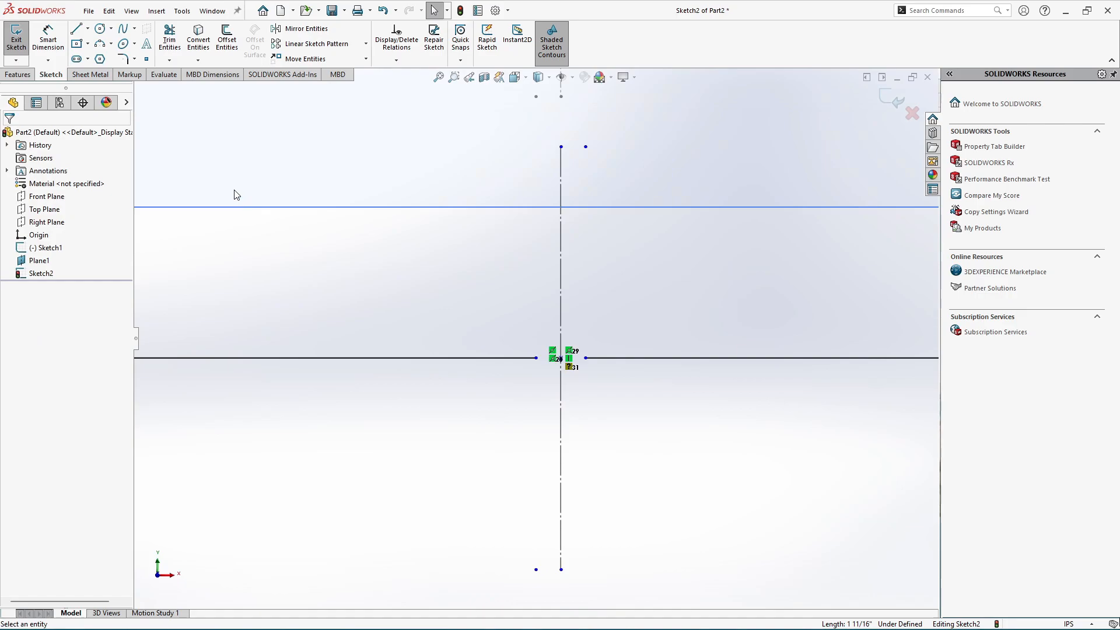
# Step: Dimension each end of the gap 1/8 in from the vertical centerline and exit the sketch
pyautogui.click(48, 40)
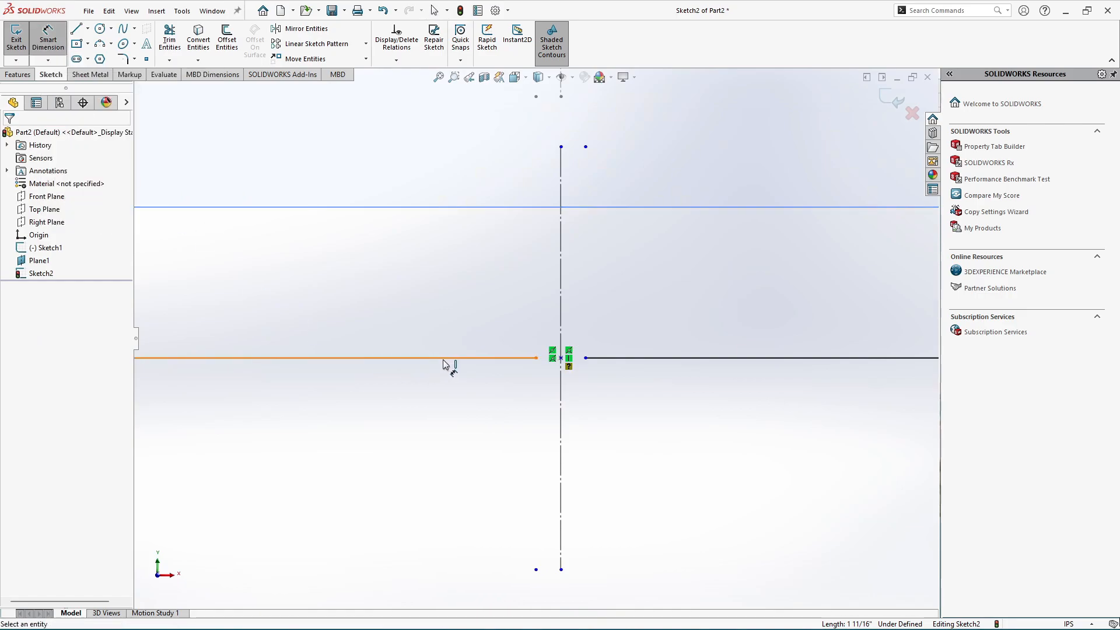
pyautogui.scroll(-3, 525, 382)
pyautogui.click(543, 339)
pyautogui.click(586, 376)
pyautogui.click(561, 385)
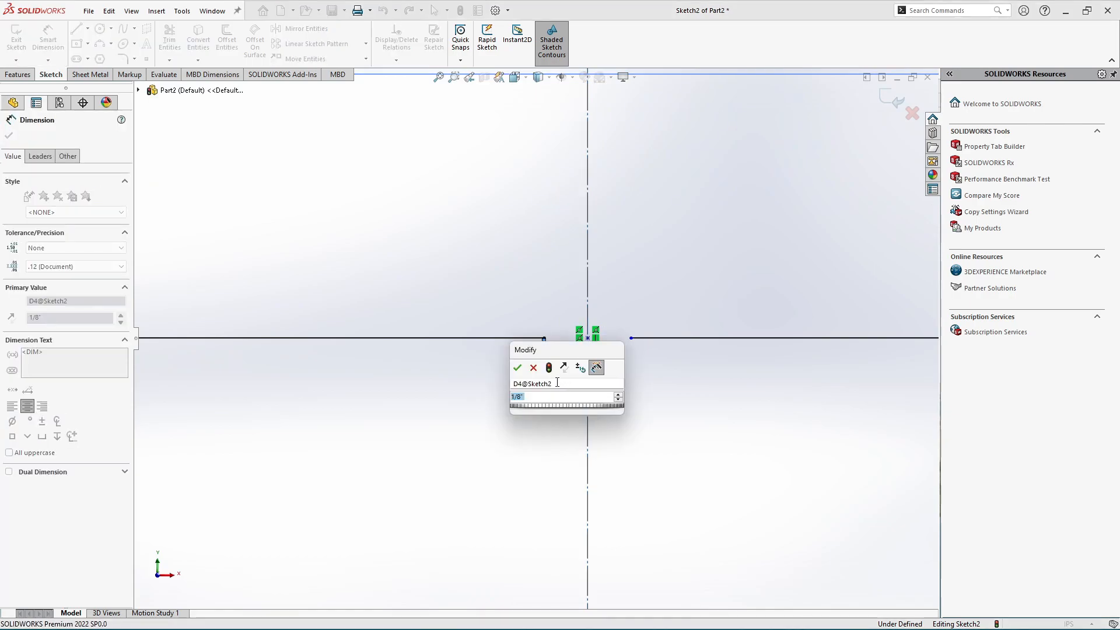
pyautogui.click(518, 371)
pyautogui.click(631, 339)
pyautogui.click(587, 426)
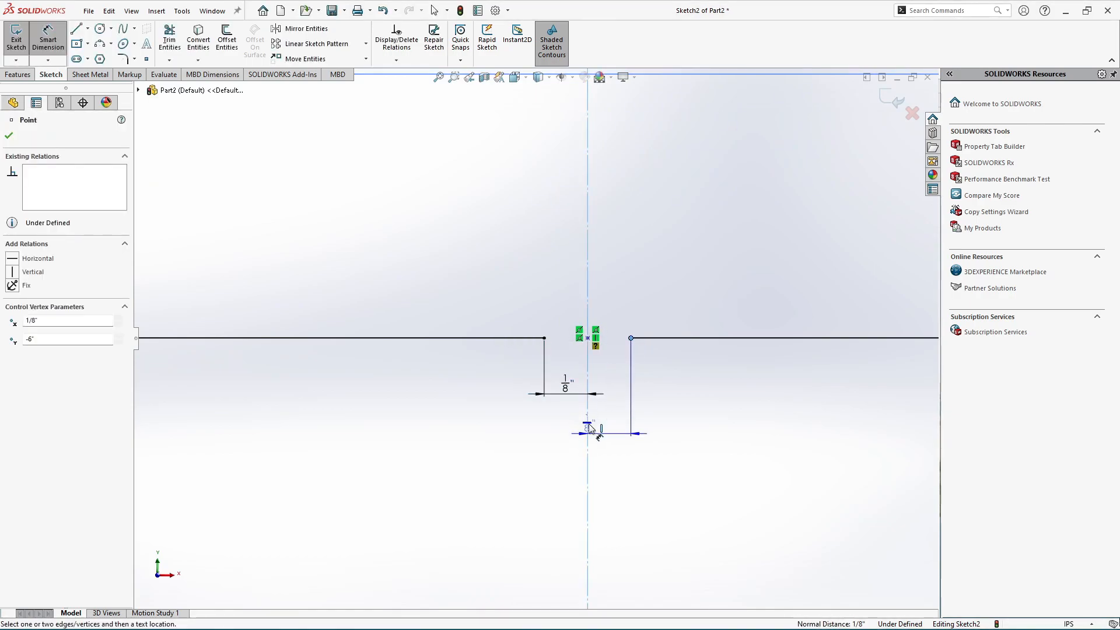
pyautogui.click(604, 438)
pyautogui.click(553, 415)
pyautogui.click(710, 439)
pyautogui.press('f')
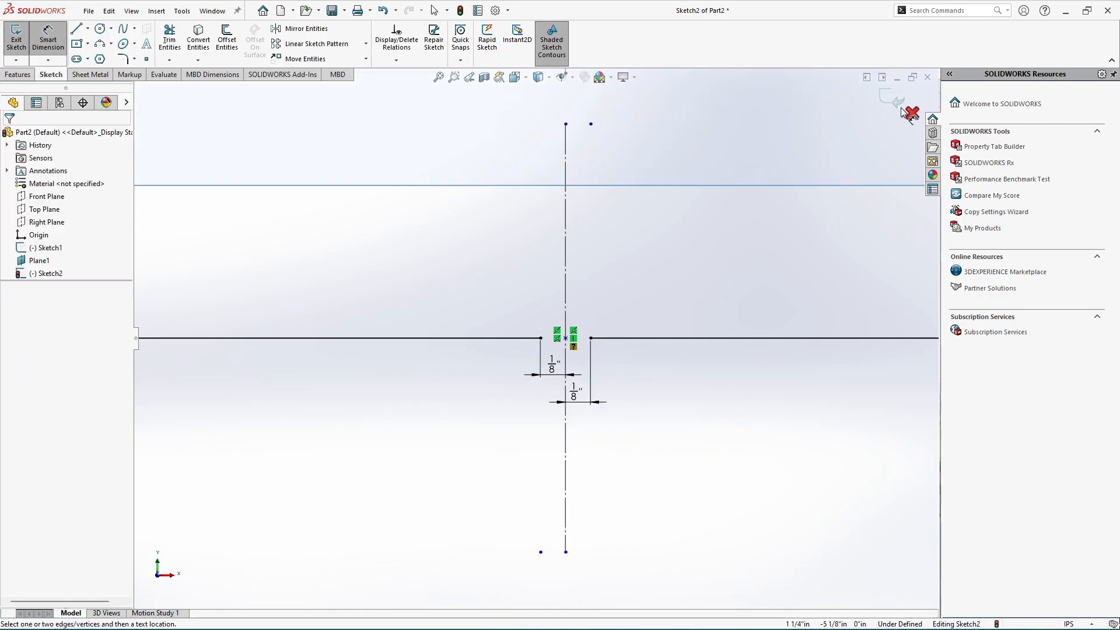
pyautogui.click(892, 99)
# Step: Start a sheet metal Lofted Bends feature and set its manufacturing method to Bent
pyautogui.scroll(2, 725, 250)
pyautogui.scroll(2, 665, 297)
pyautogui.scroll(2, 639, 353)
pyautogui.moveTo(635, 358)
pyautogui.mouseDown(button='middle')
pyautogui.moveTo(644, 180)
pyautogui.moveTo(534, 268)
pyautogui.moveTo(555, 275)
pyautogui.moveTo(565, 299)
pyautogui.mouseUp(button='middle')
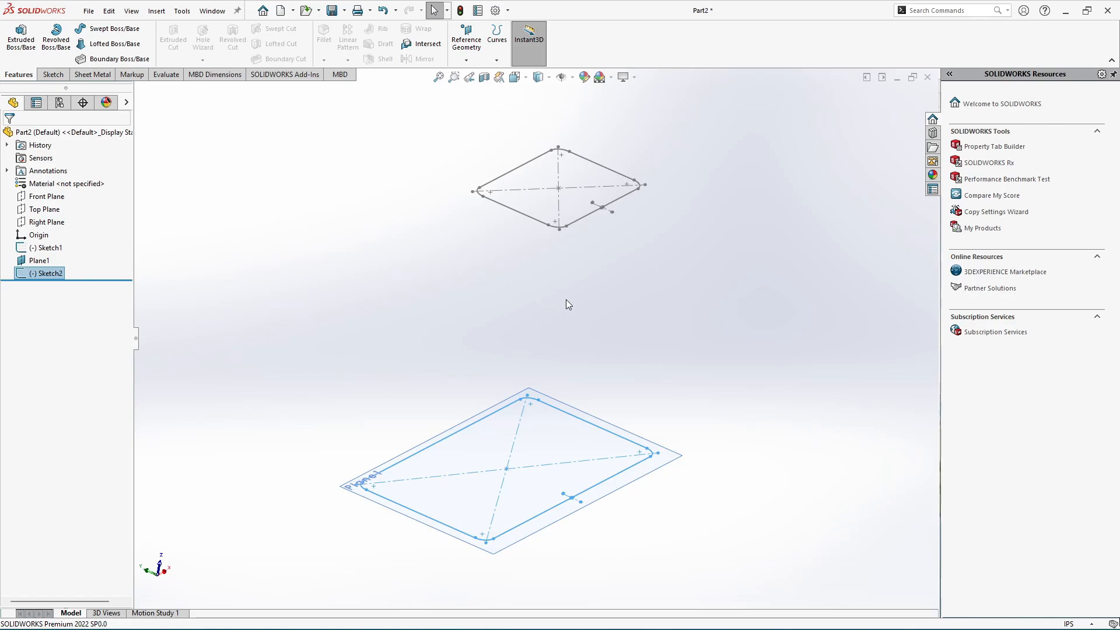
pyautogui.click(92, 75)
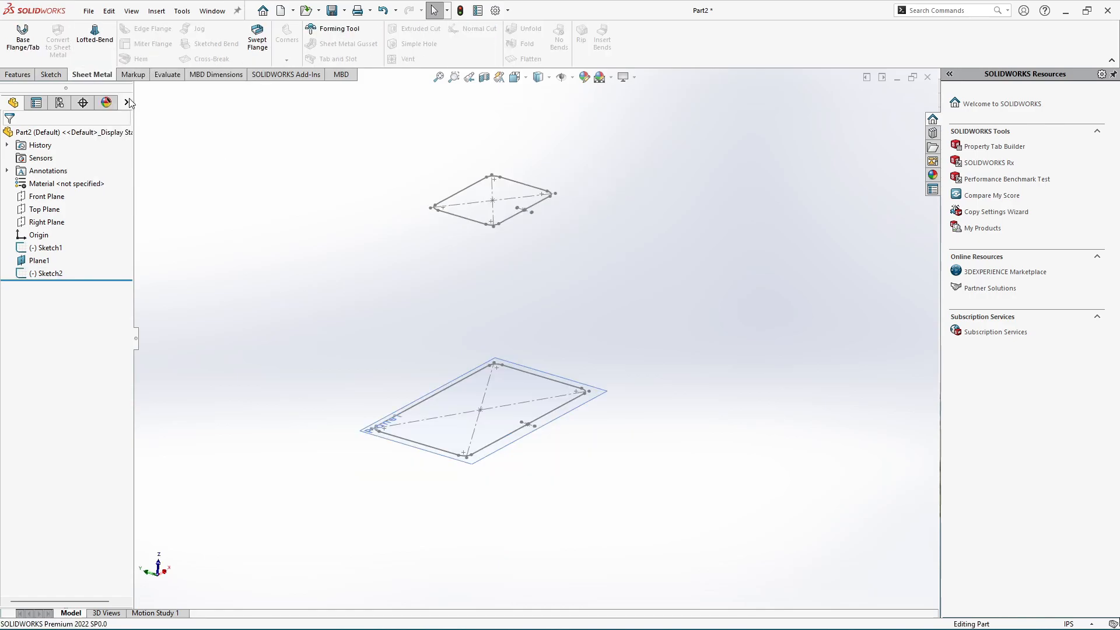
pyautogui.click(103, 44)
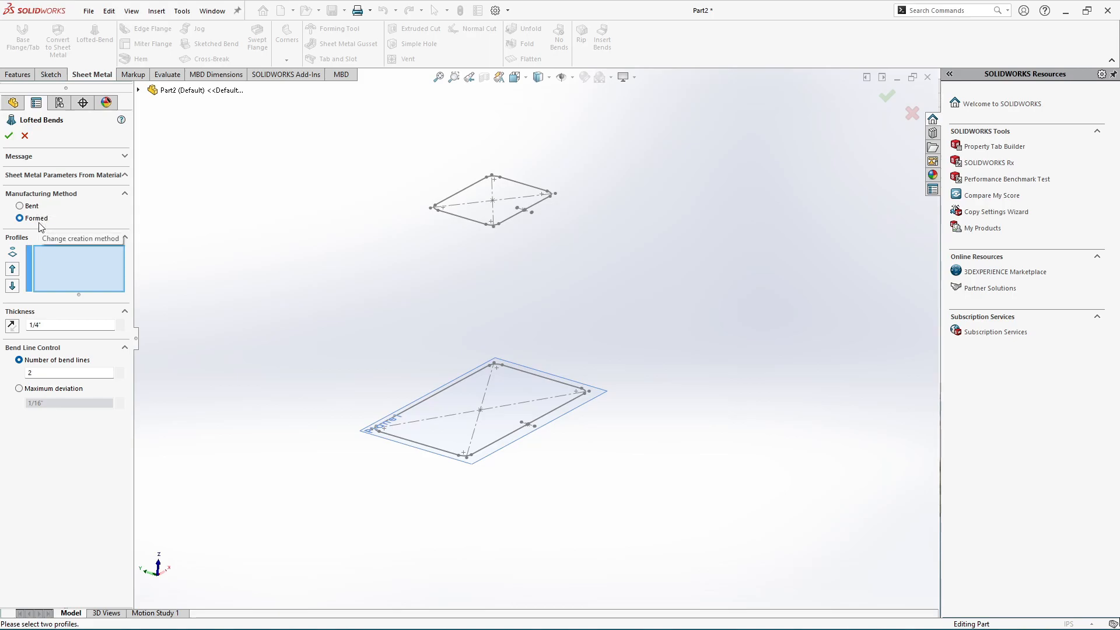
pyautogui.click(31, 206)
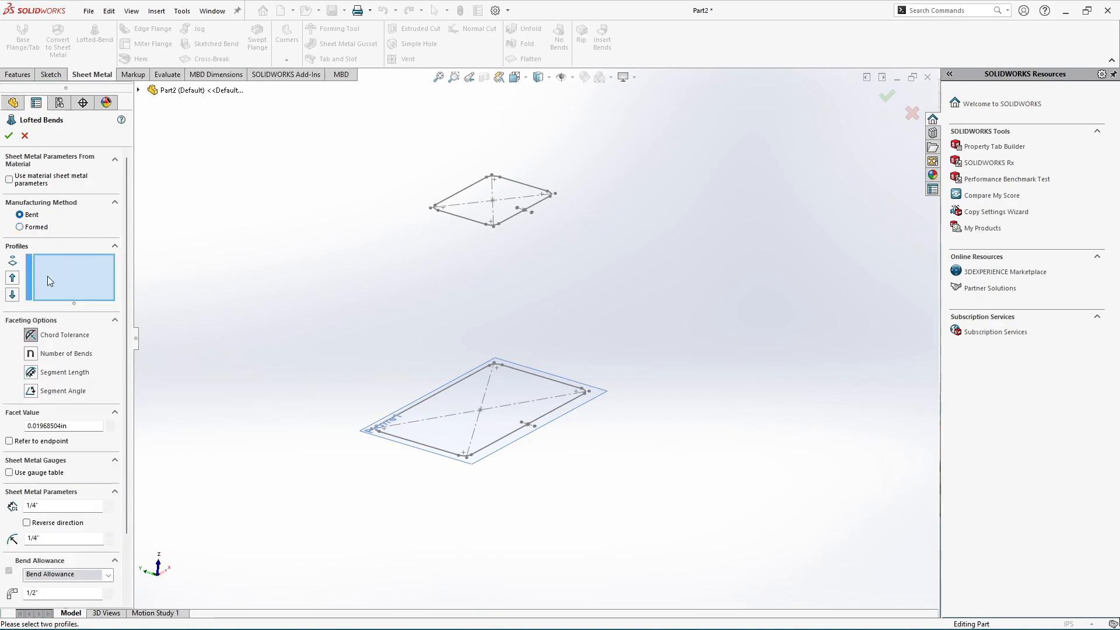
# Step: Pick the smaller and larger gapped profiles near their gaps and create the lofted bend with 1/4 in thickness
pyautogui.scroll(-1, 500, 268)
pyautogui.scroll(-2, 535, 215)
pyautogui.click(517, 204)
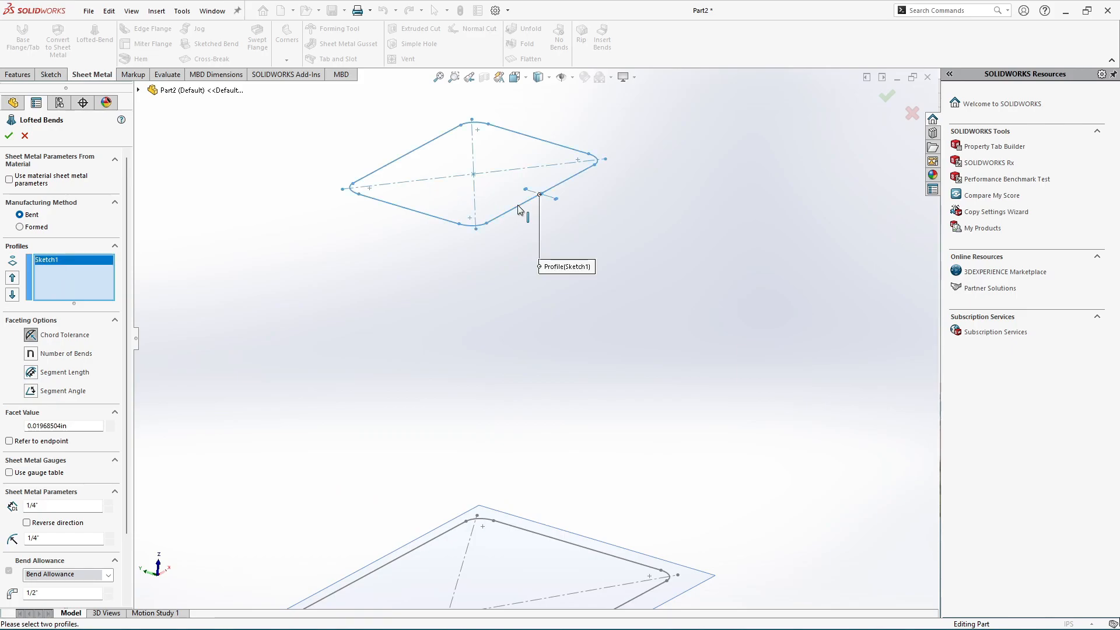
pyautogui.scroll(2, 520, 428)
pyautogui.scroll(-3, 533, 452)
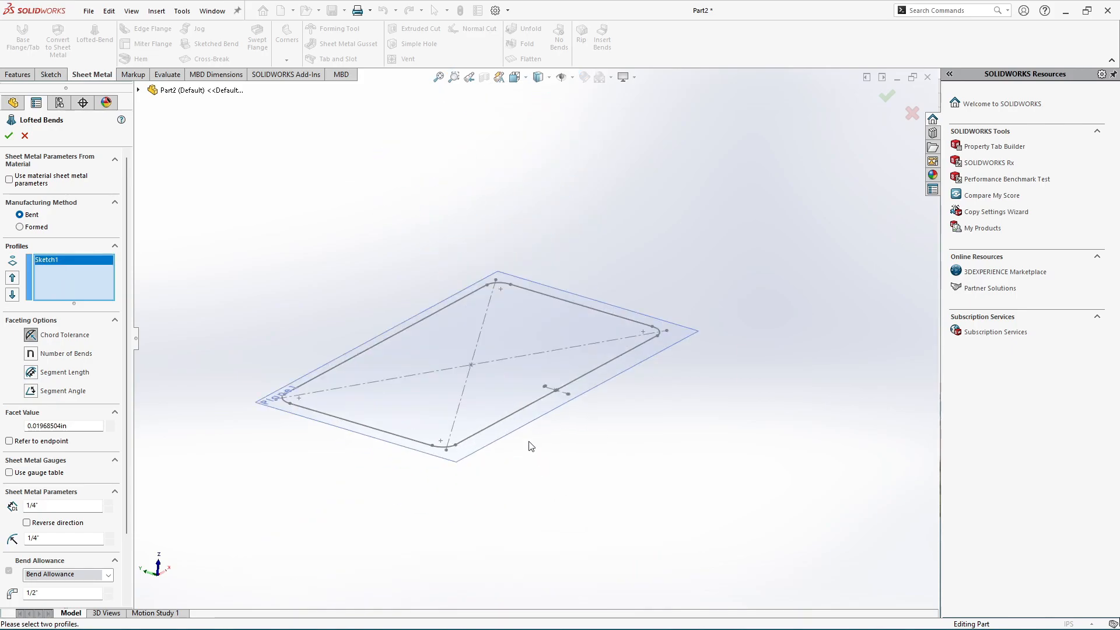
pyautogui.click(516, 417)
pyautogui.scroll(2, 547, 435)
pyautogui.scroll(-3, 537, 167)
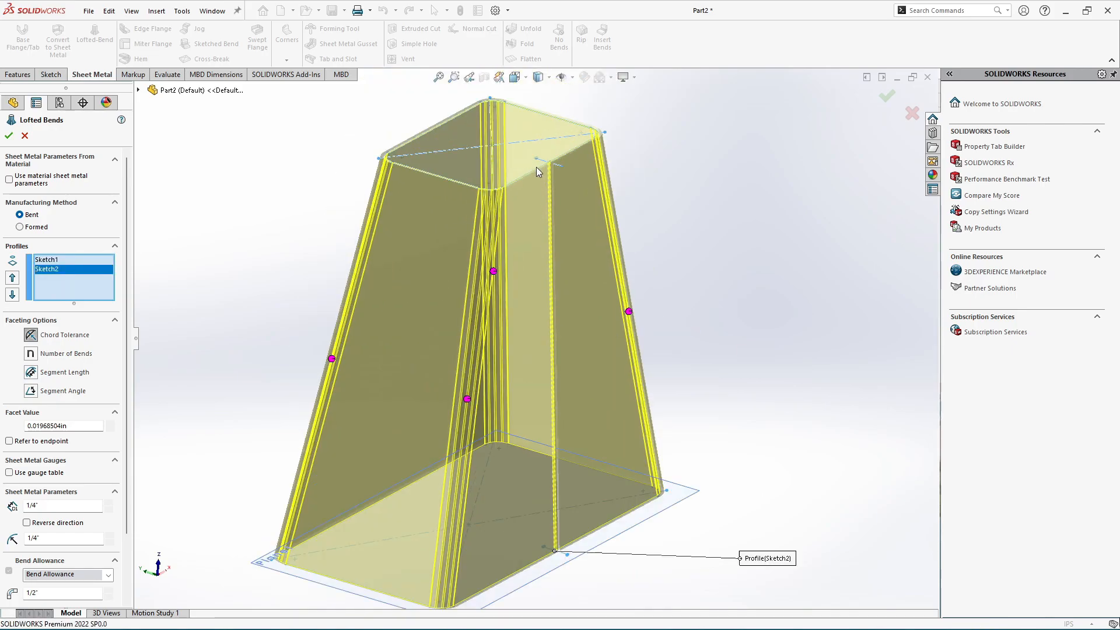
pyautogui.moveTo(622, 167); pyautogui.dragTo(528, 240, button='middle')
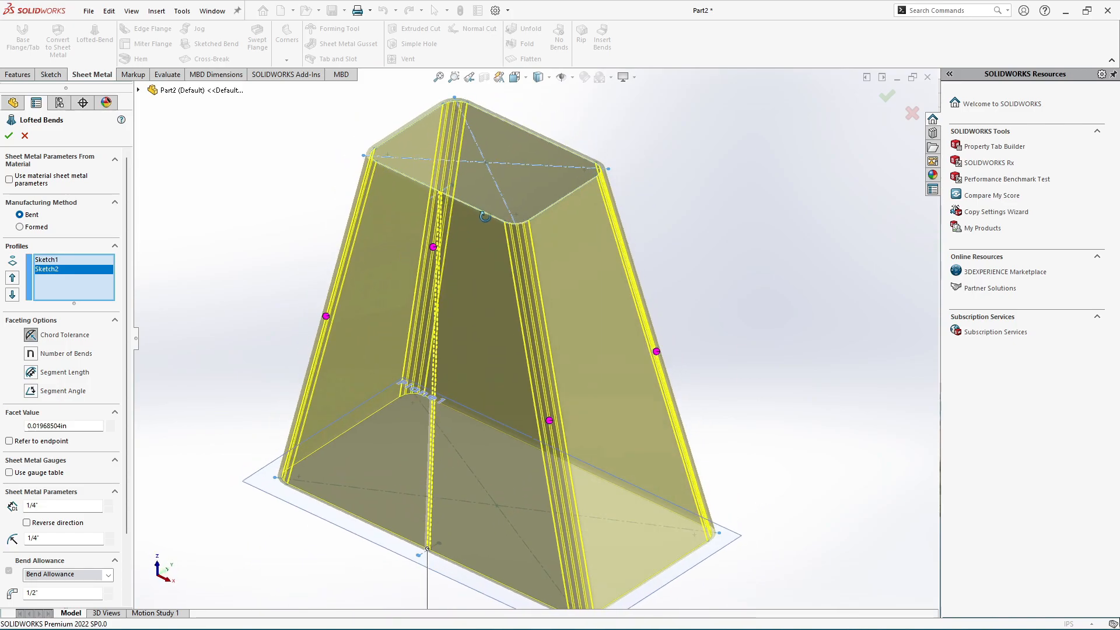
pyautogui.click(12, 139)
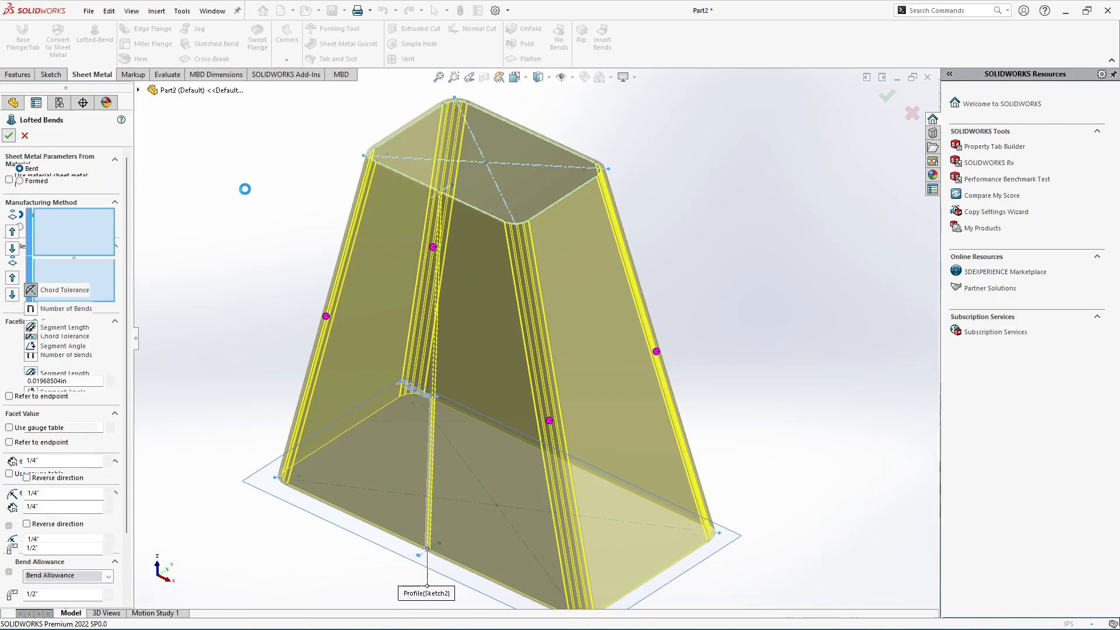
pyautogui.scroll(-5, 480, 159)
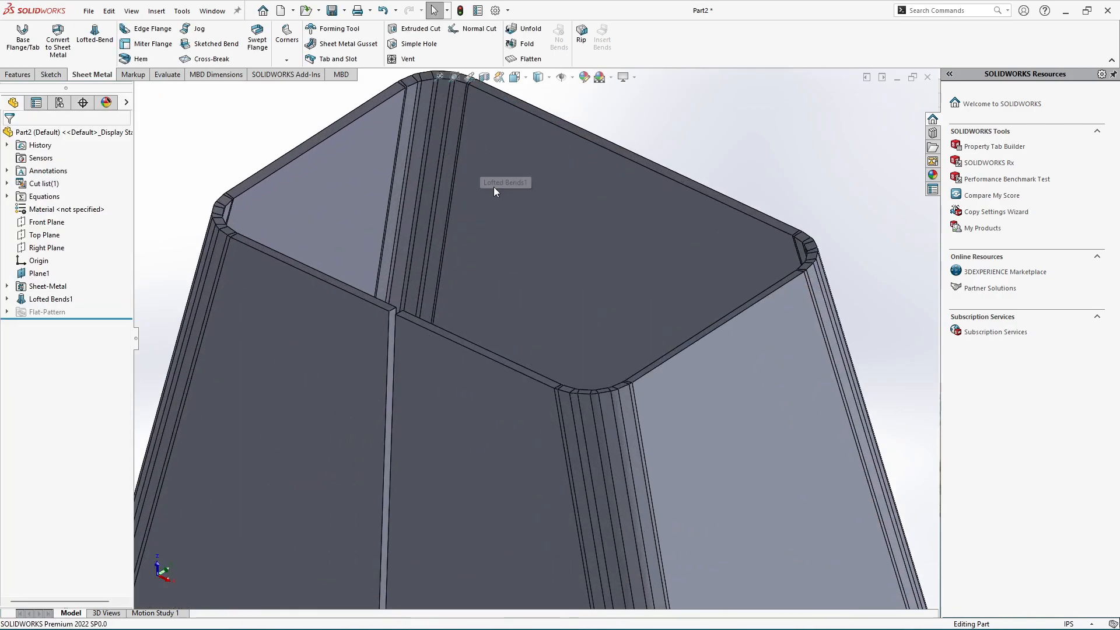
pyautogui.scroll(4, 494, 190)
pyautogui.scroll(3, 601, 354)
pyautogui.scroll(-3, 538, 467)
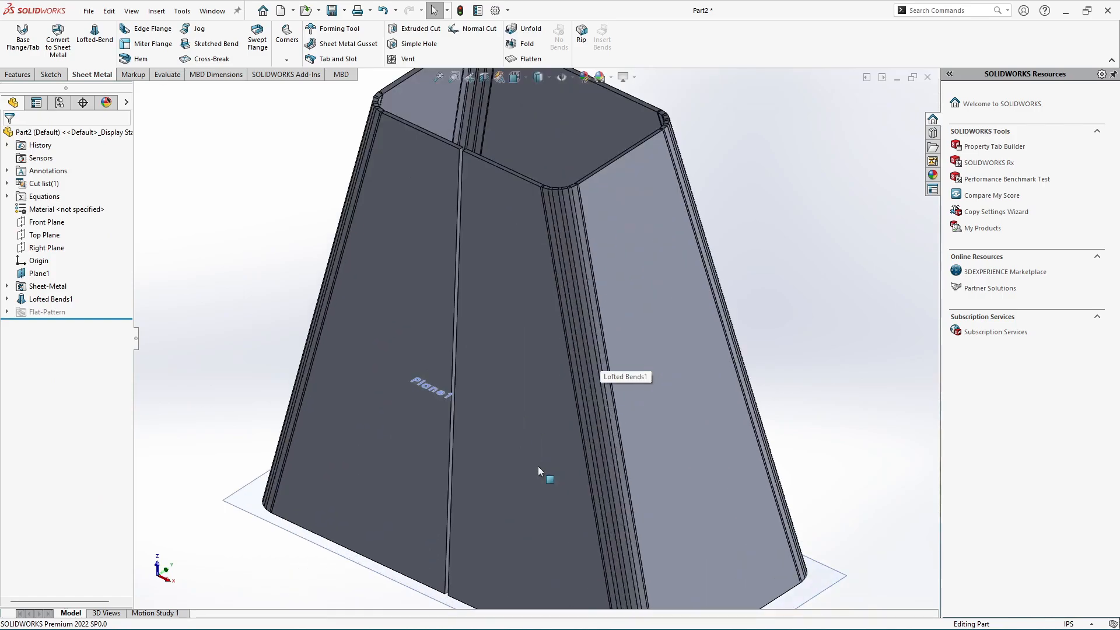
# Step: Open the lofted bend for editing and examine the chord tolerance facets against the rounded corner of the smaller profile
pyautogui.scroll(3, 537, 466)
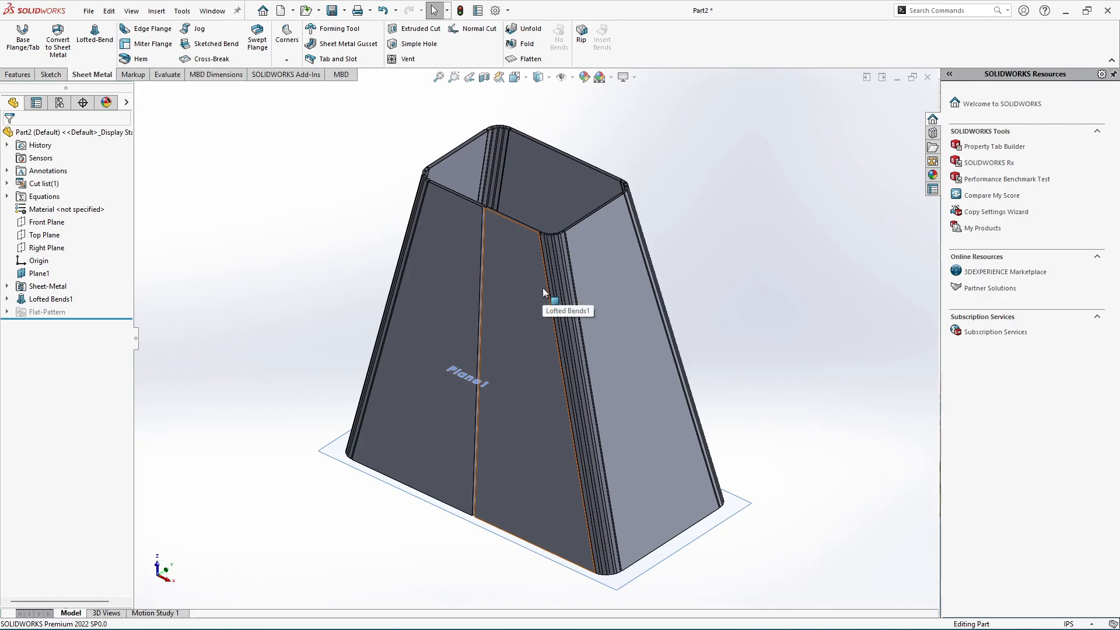
pyautogui.rightClick(63, 304)
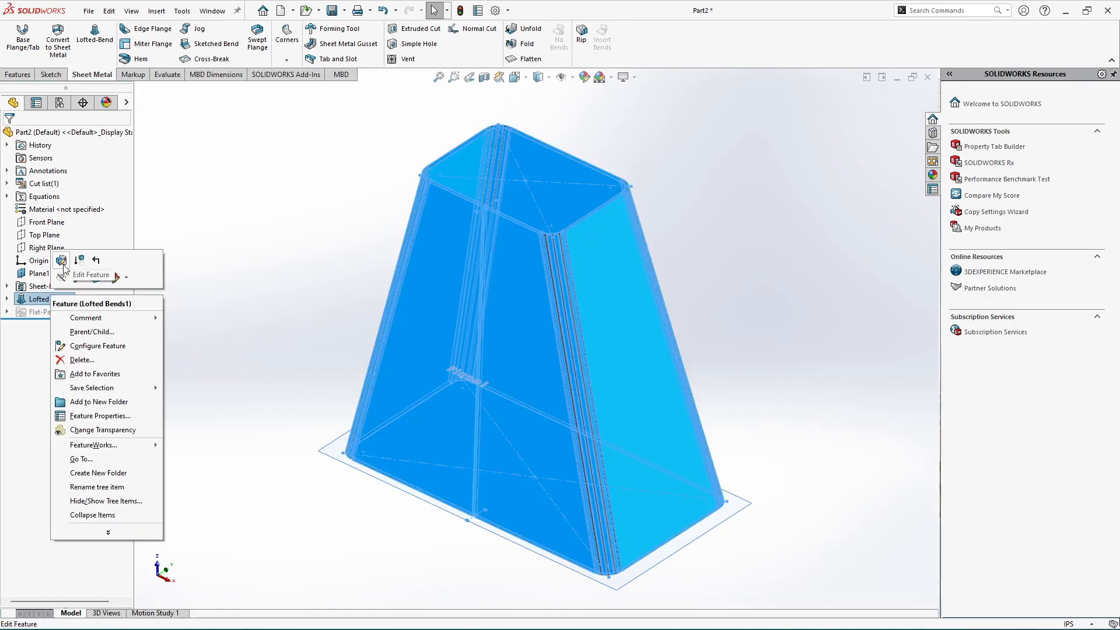
pyautogui.click(62, 261)
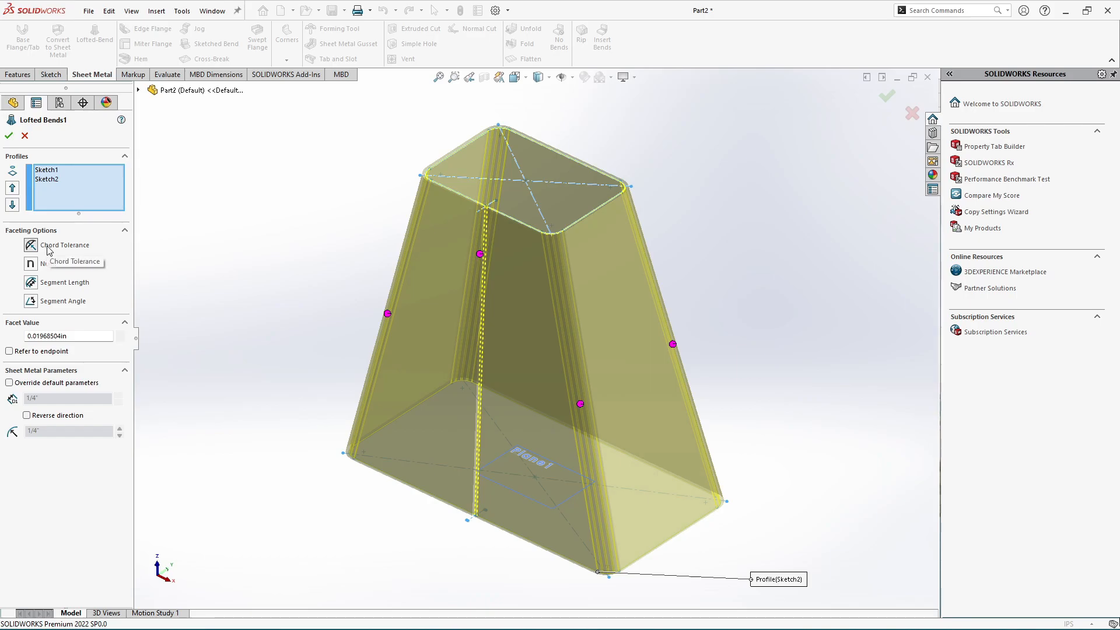
pyautogui.scroll(-10, 461, 176)
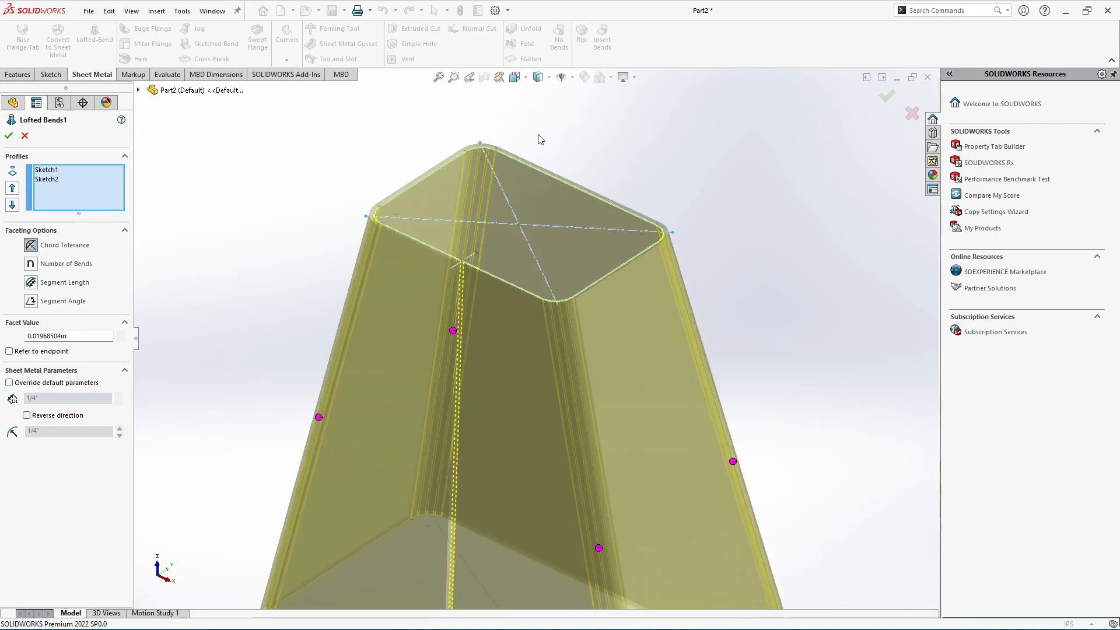
pyautogui.scroll(-8, 509, 271)
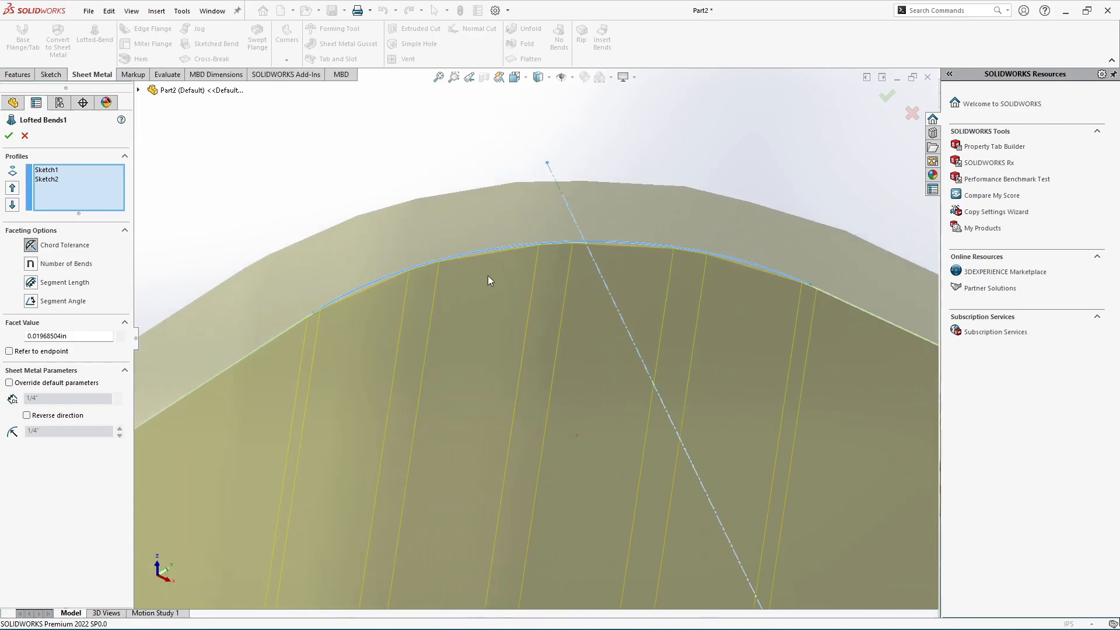
pyautogui.scroll(-2, 479, 266)
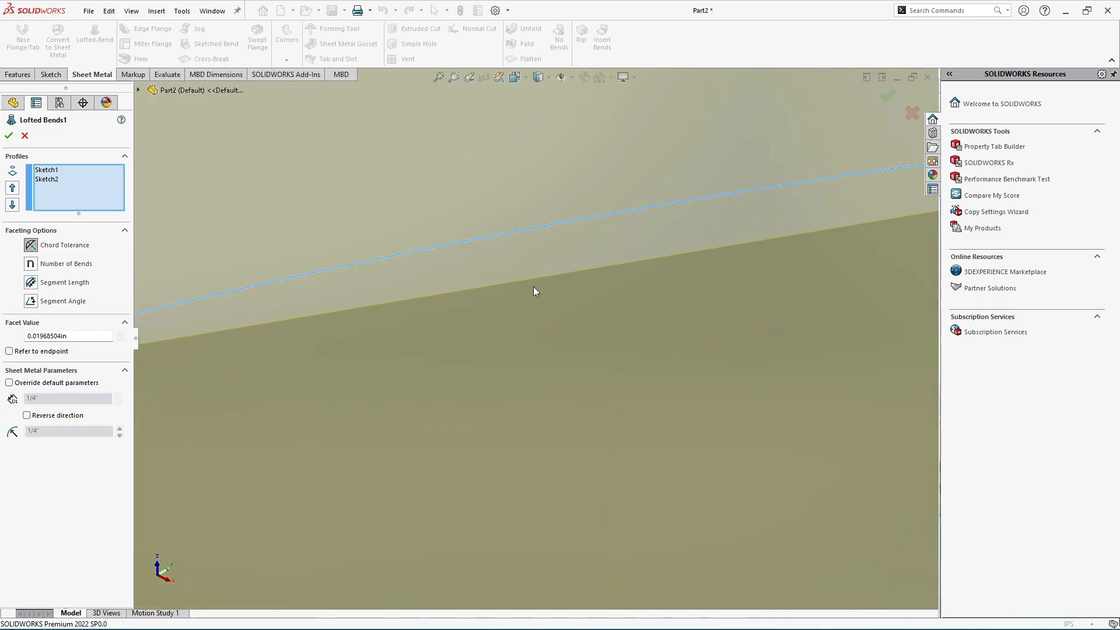
pyautogui.scroll(6, 534, 282)
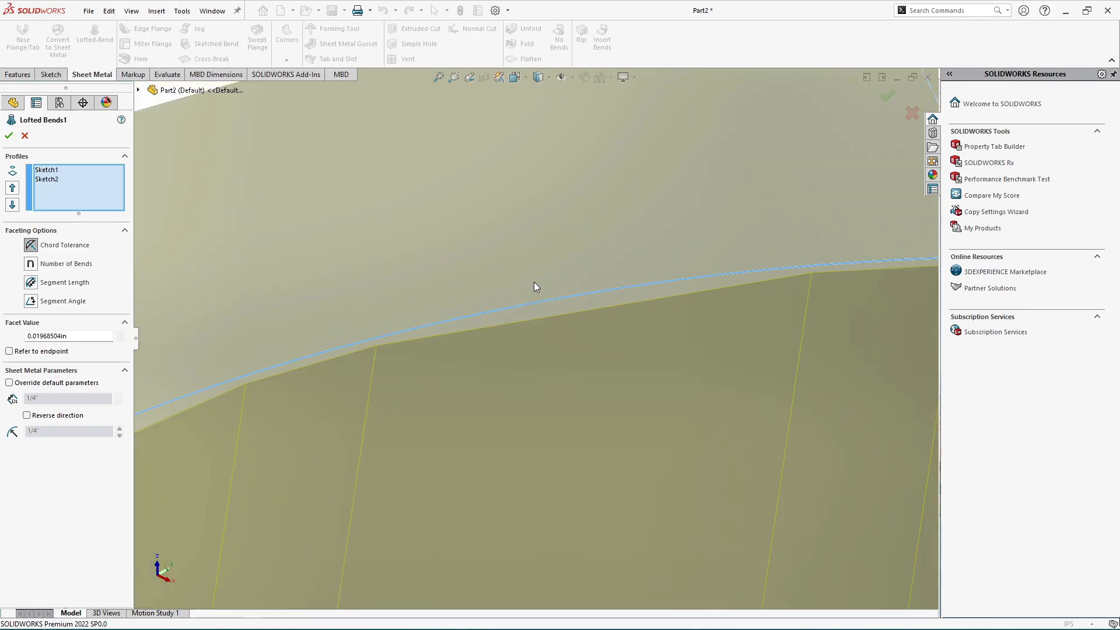
pyautogui.scroll(-6, 547, 340)
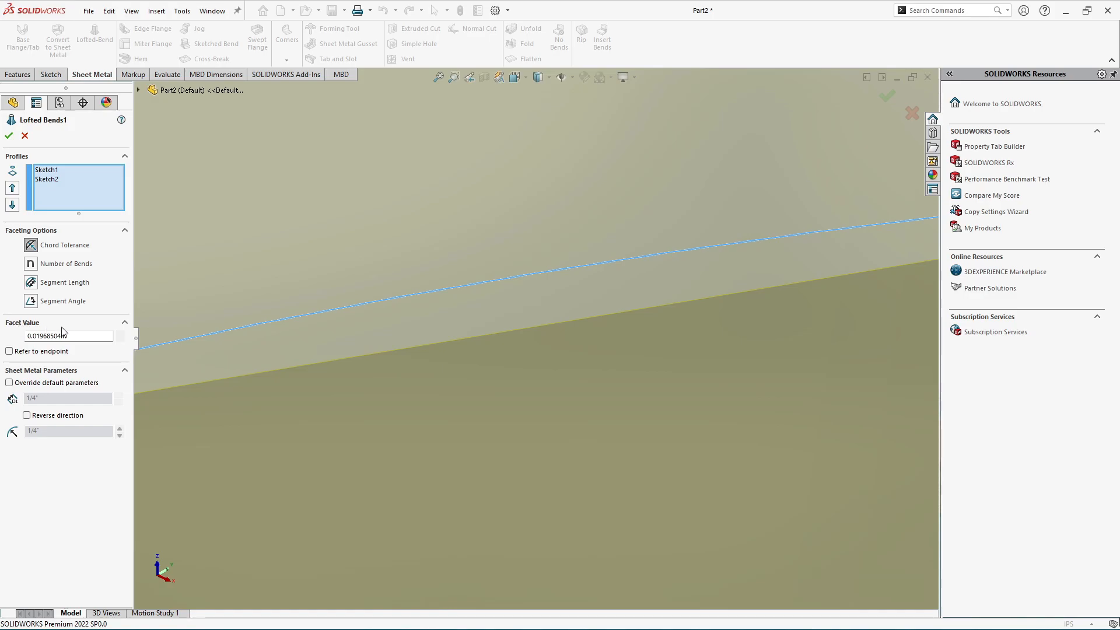
# Step: Try a chord tolerance facet value of 0.01468504 in and inspect the facets at the corners of the smaller profile
pyautogui.click(121, 340)
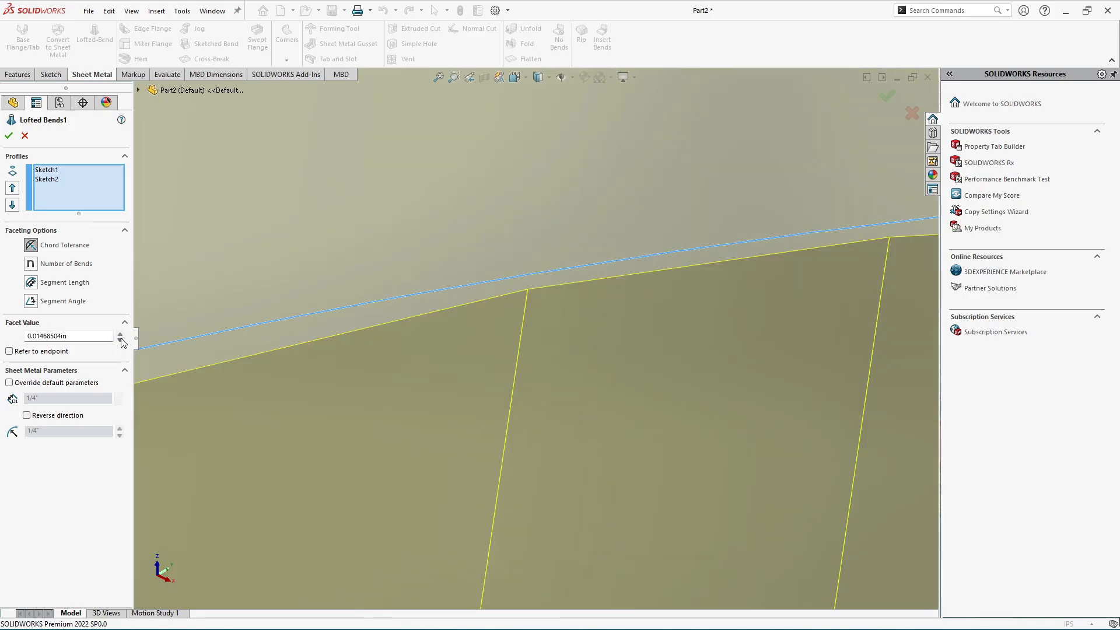
pyautogui.click(120, 335)
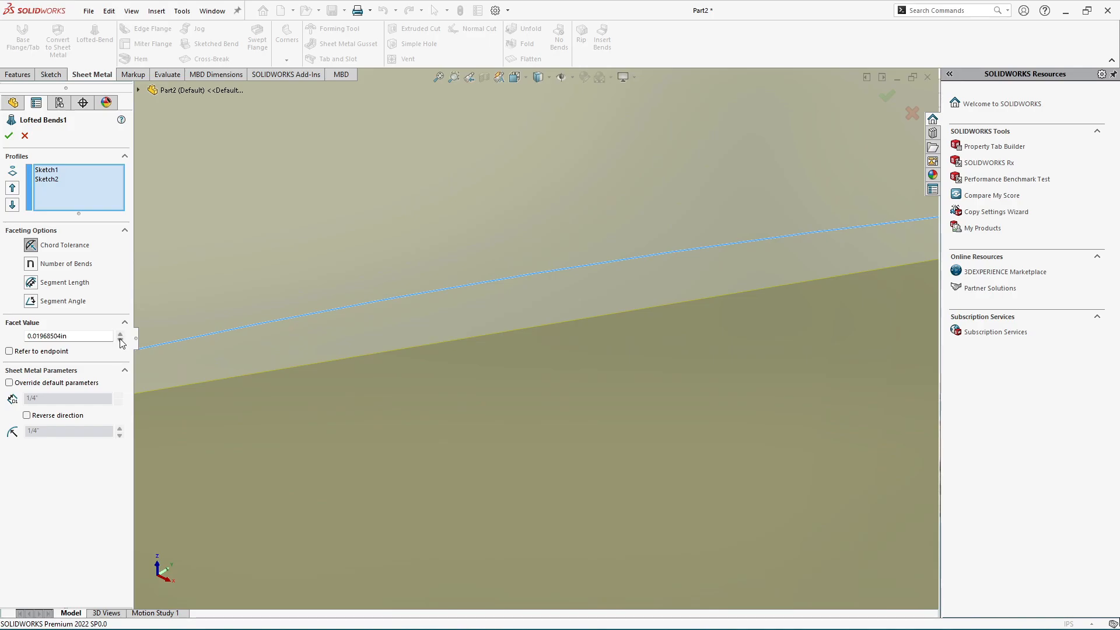
pyautogui.click(120, 341)
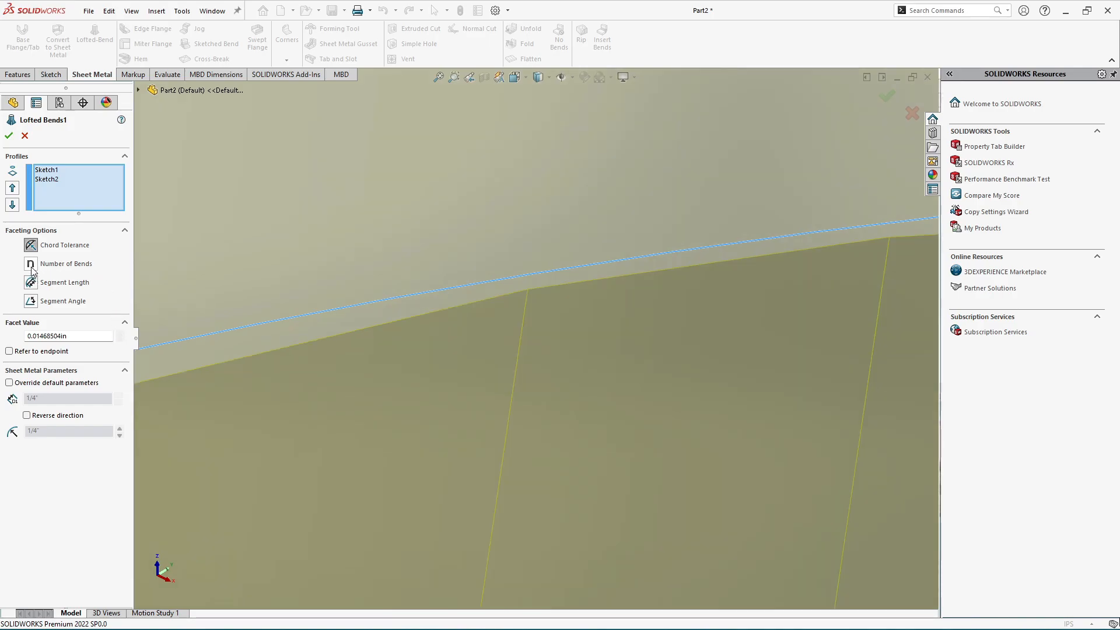
pyautogui.scroll(5, 349, 239)
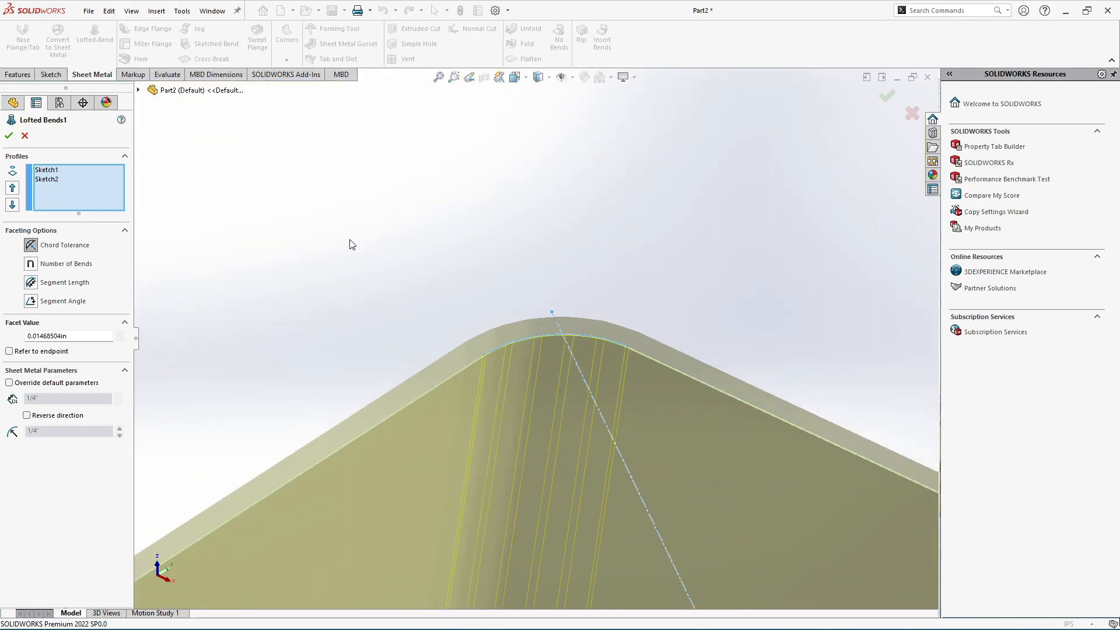
pyautogui.scroll(5, 372, 281)
pyautogui.scroll(-6, 609, 454)
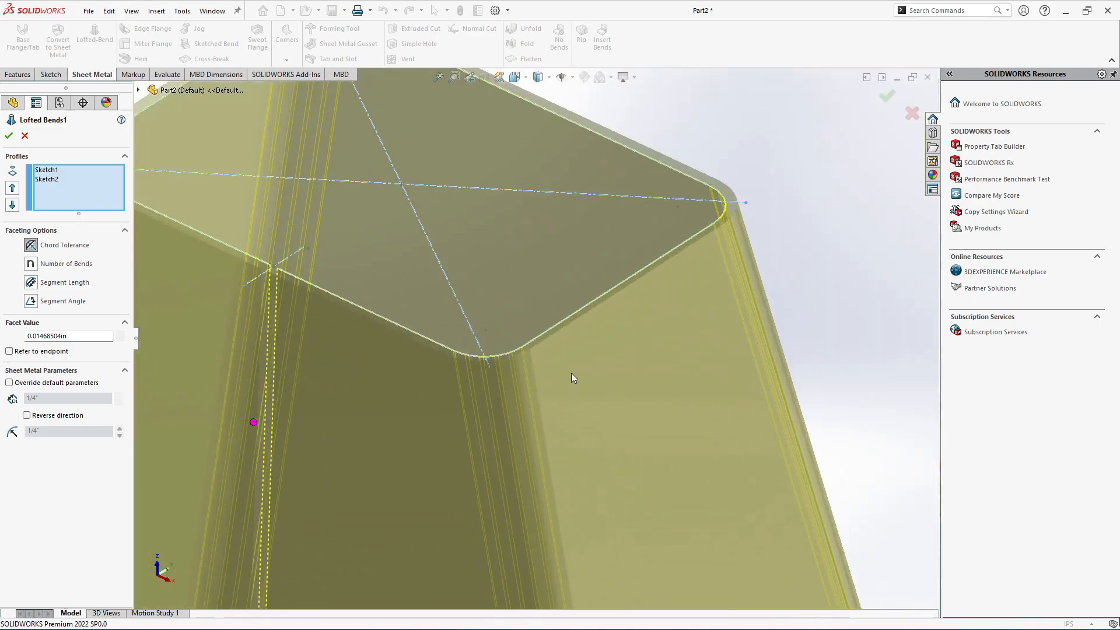
pyautogui.scroll(-4, 524, 363)
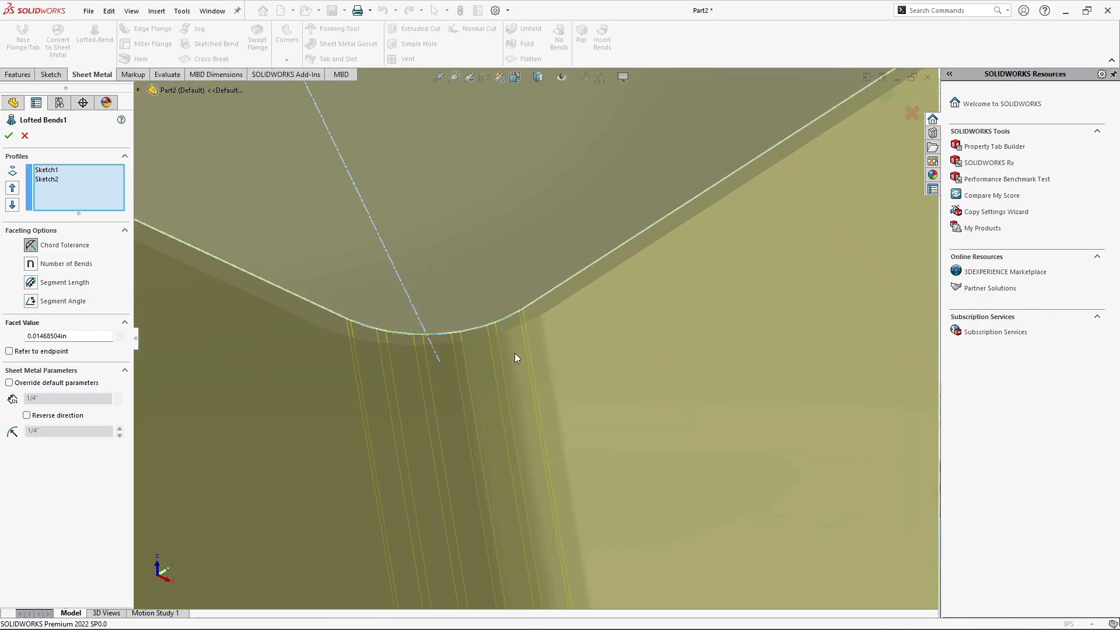
# Step: Try Number of Bends faceting with a facet value of 4 and inspect the bends at the corners
pyautogui.click(31, 264)
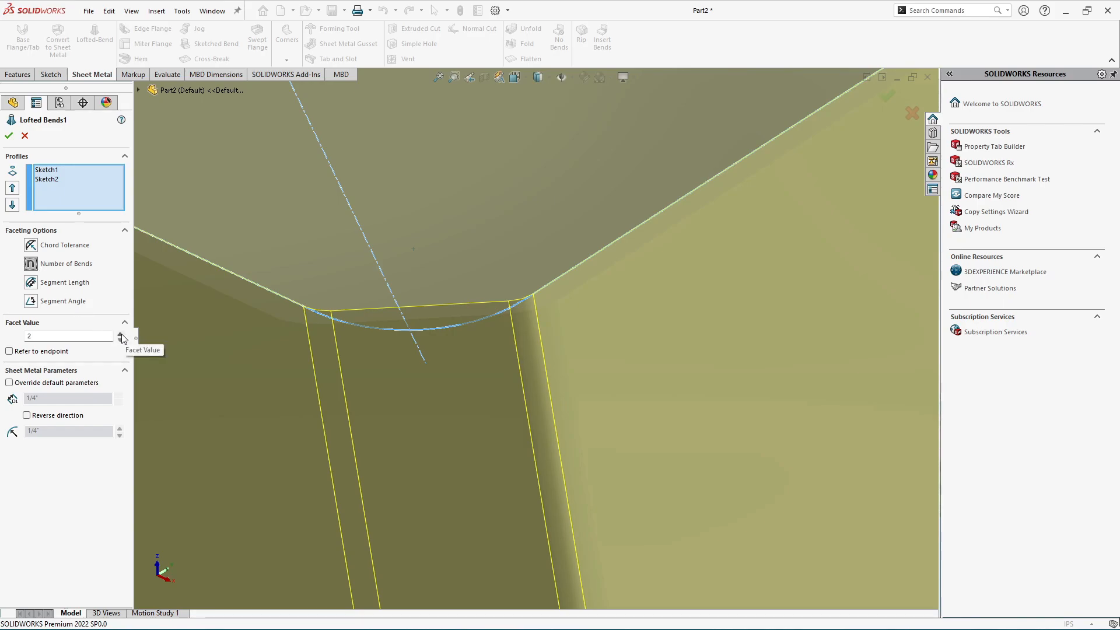
pyautogui.click(121, 335)
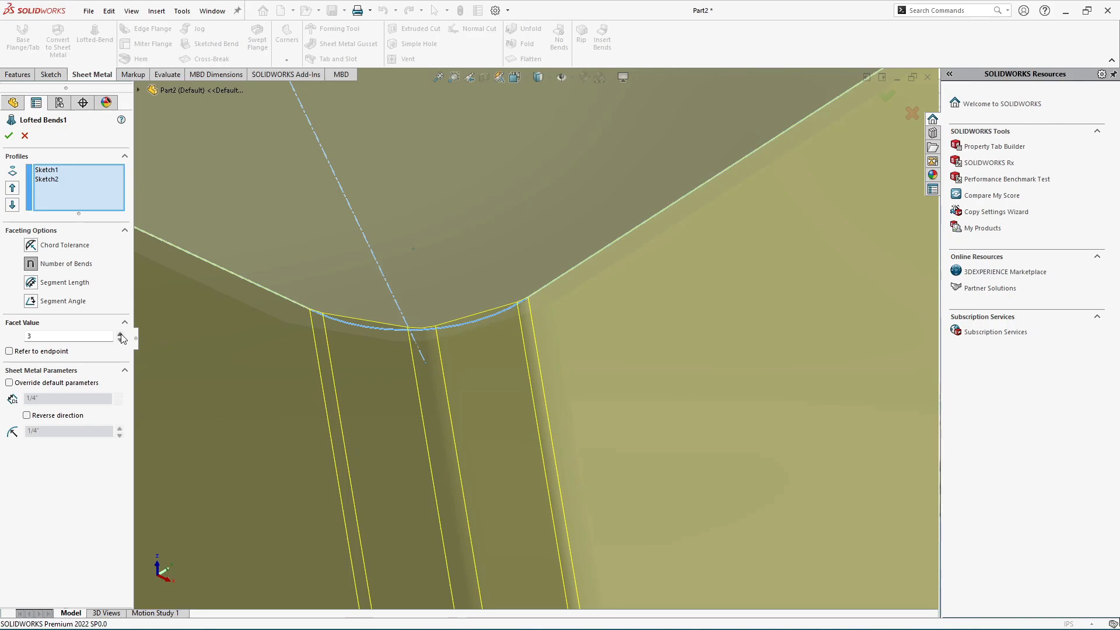
pyautogui.click(121, 335)
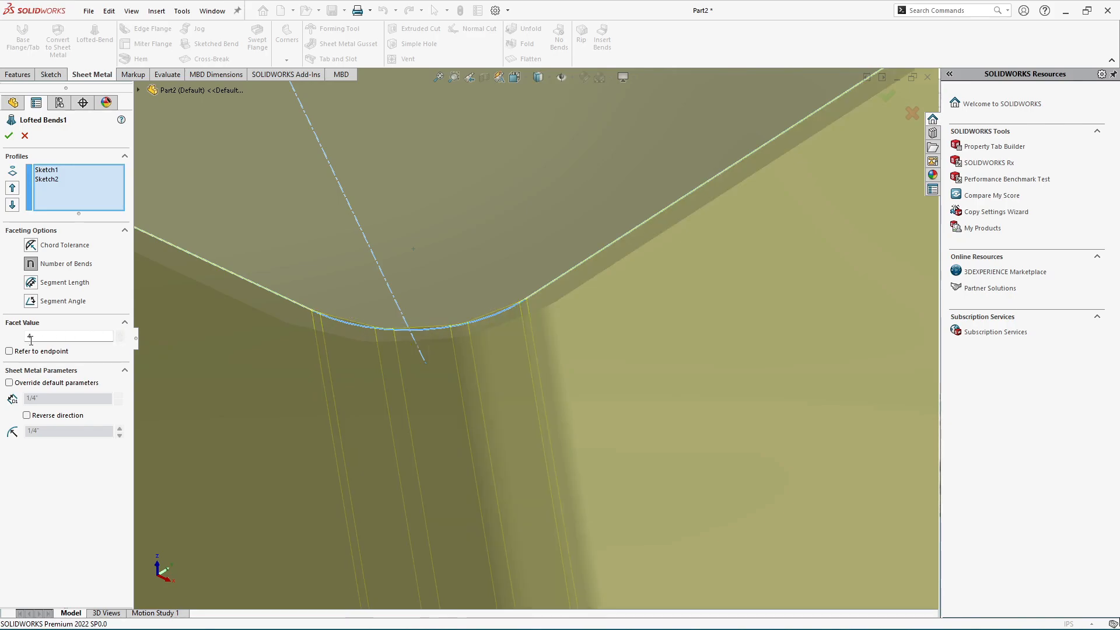
pyautogui.scroll(-2, 366, 326)
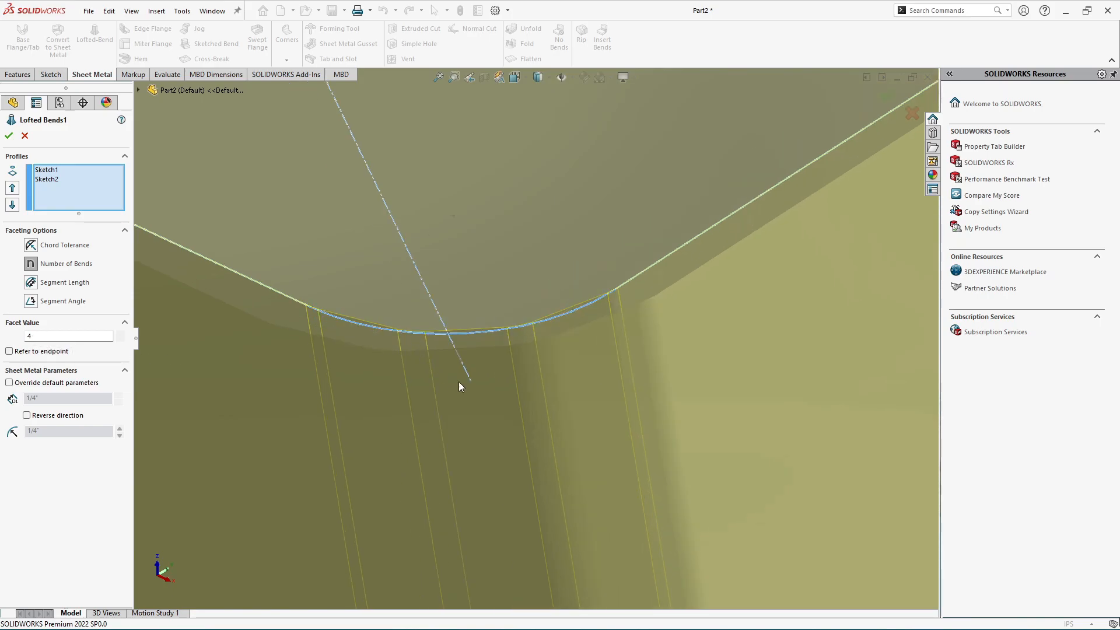
pyautogui.scroll(3, 611, 350)
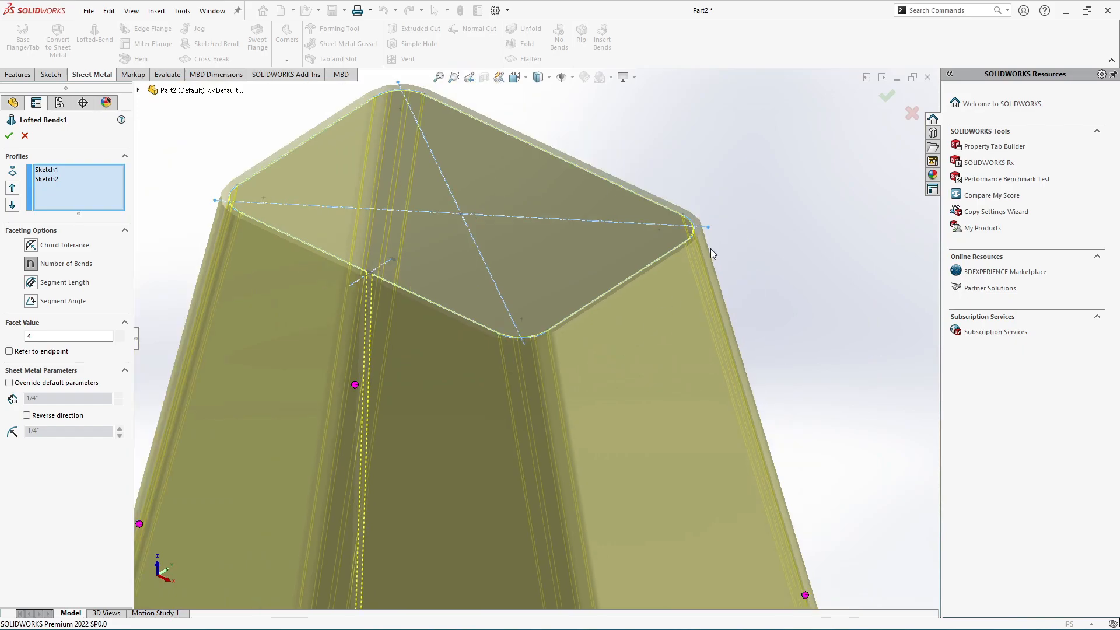
pyautogui.scroll(-3, 402, 105)
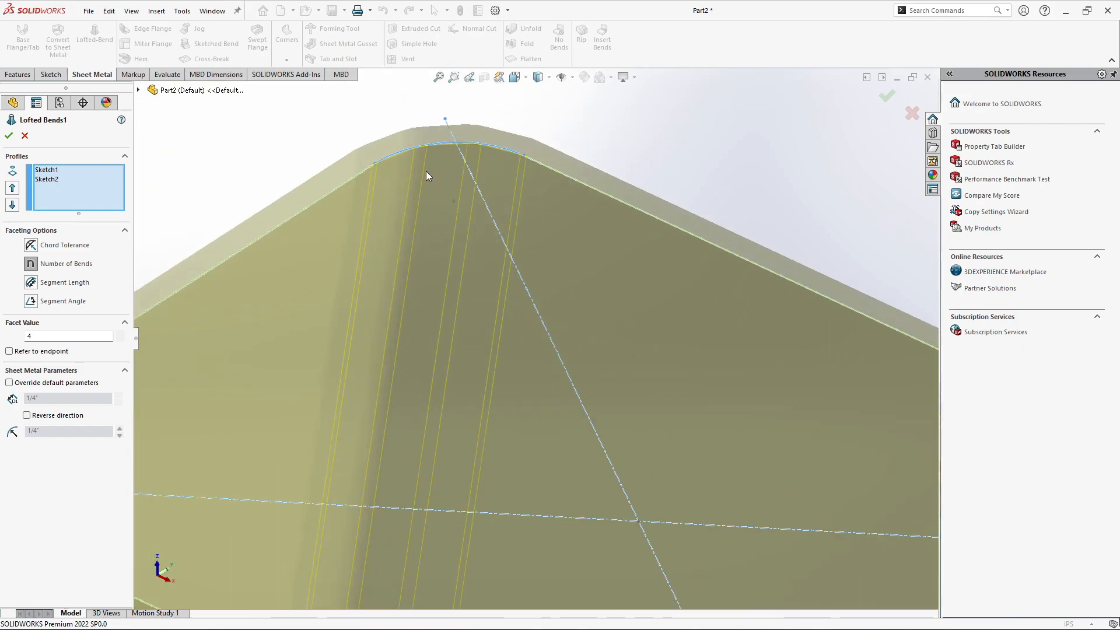
pyautogui.scroll(-1, 426, 170)
pyautogui.scroll(1, 469, 169)
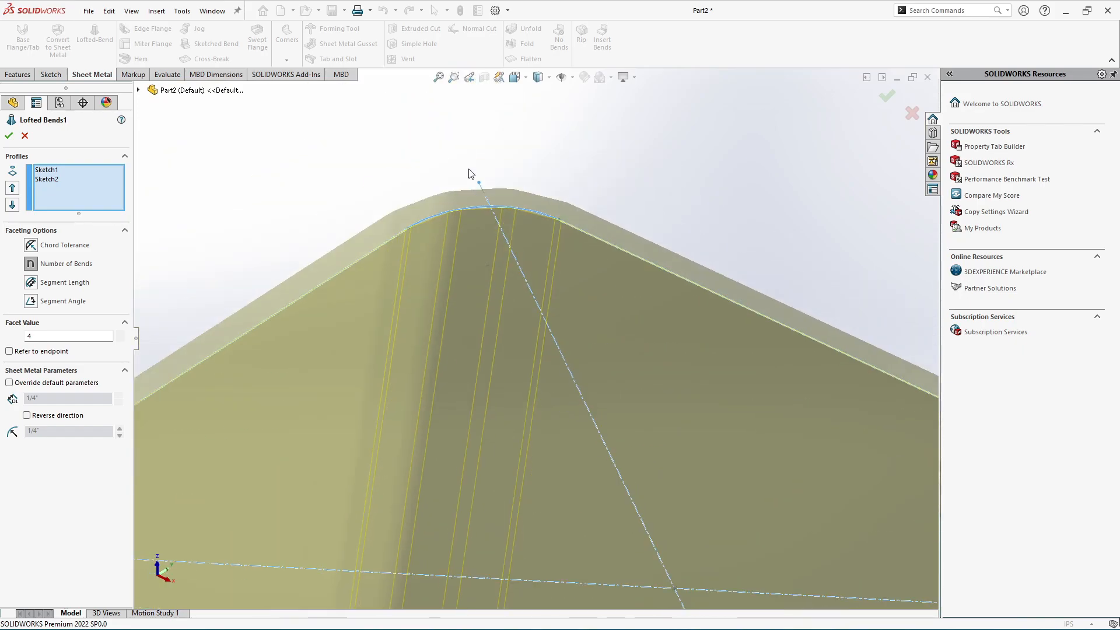
pyautogui.scroll(2, 227, 224)
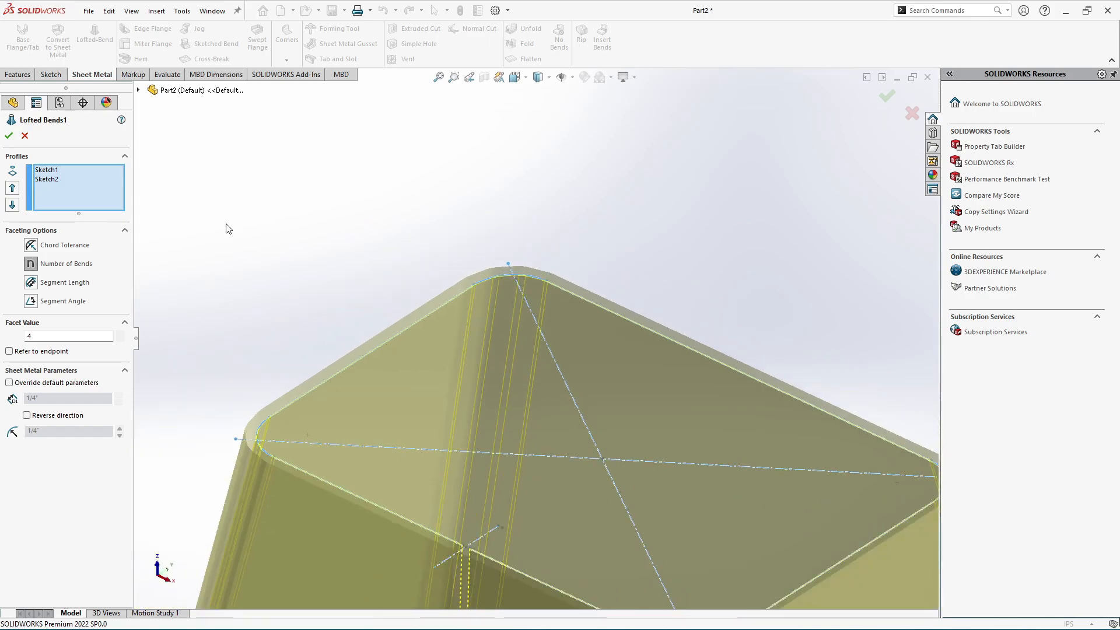
# Step: Try Segment Length faceting with a 3/16 in facet value and inspect the segments along the corner arc
pyautogui.click(31, 284)
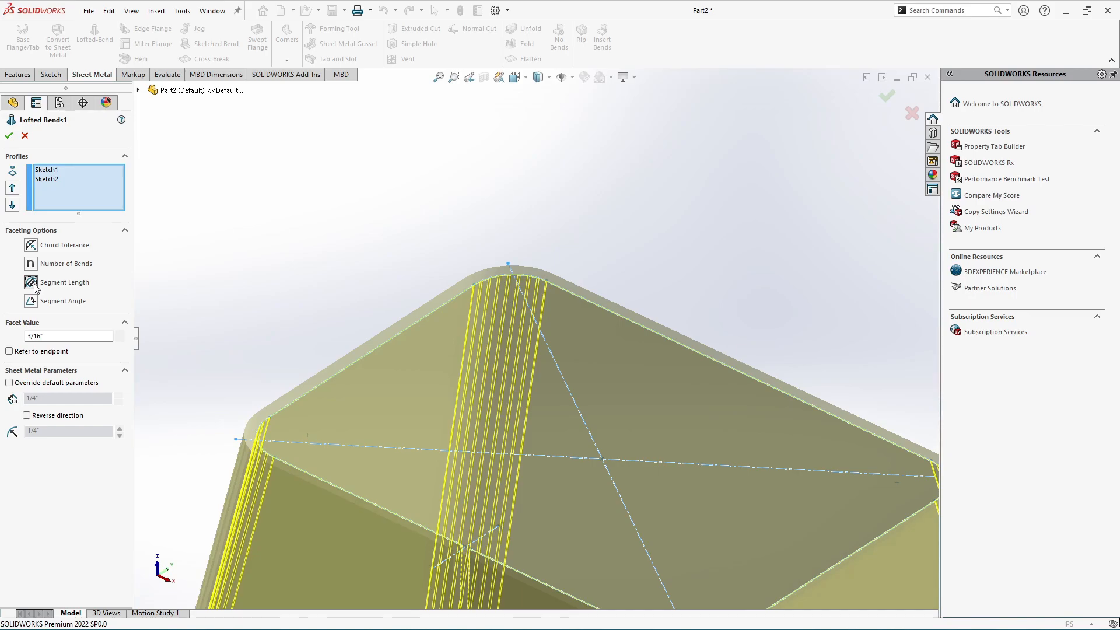
pyautogui.scroll(-5, 584, 264)
pyautogui.scroll(-6, 408, 294)
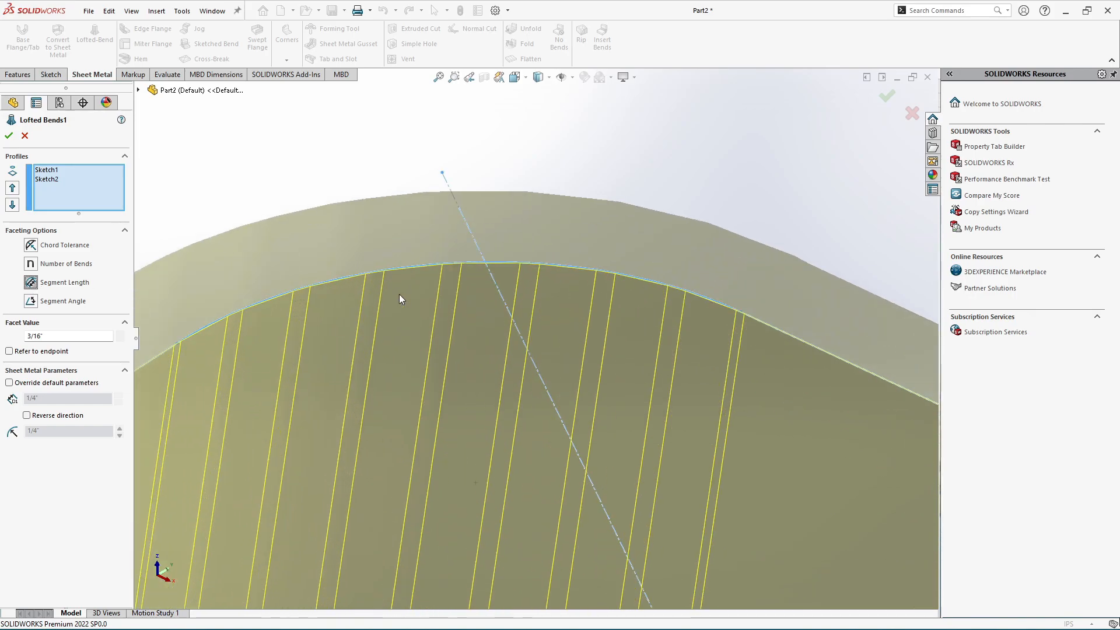
pyautogui.scroll(6, 421, 271)
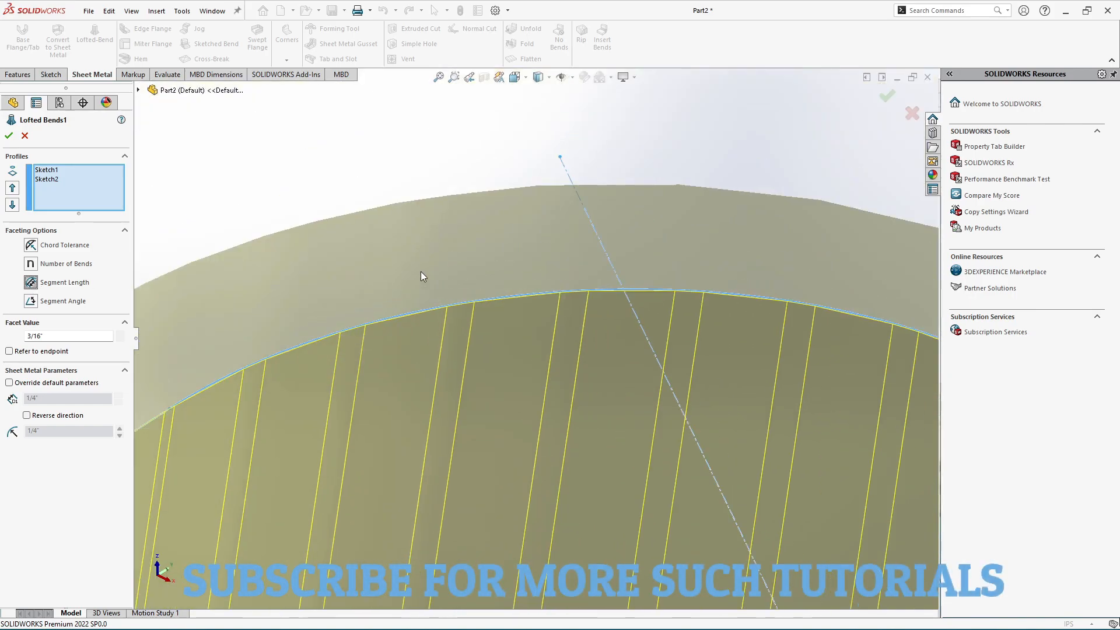
pyautogui.scroll(-3, 430, 357)
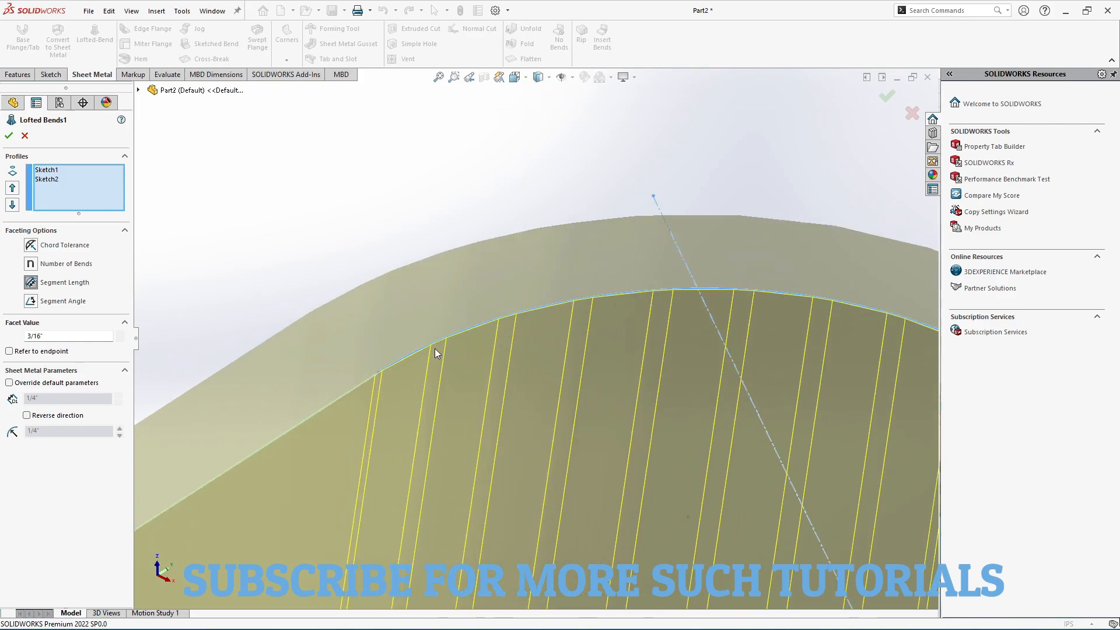
pyautogui.scroll(-2, 516, 332)
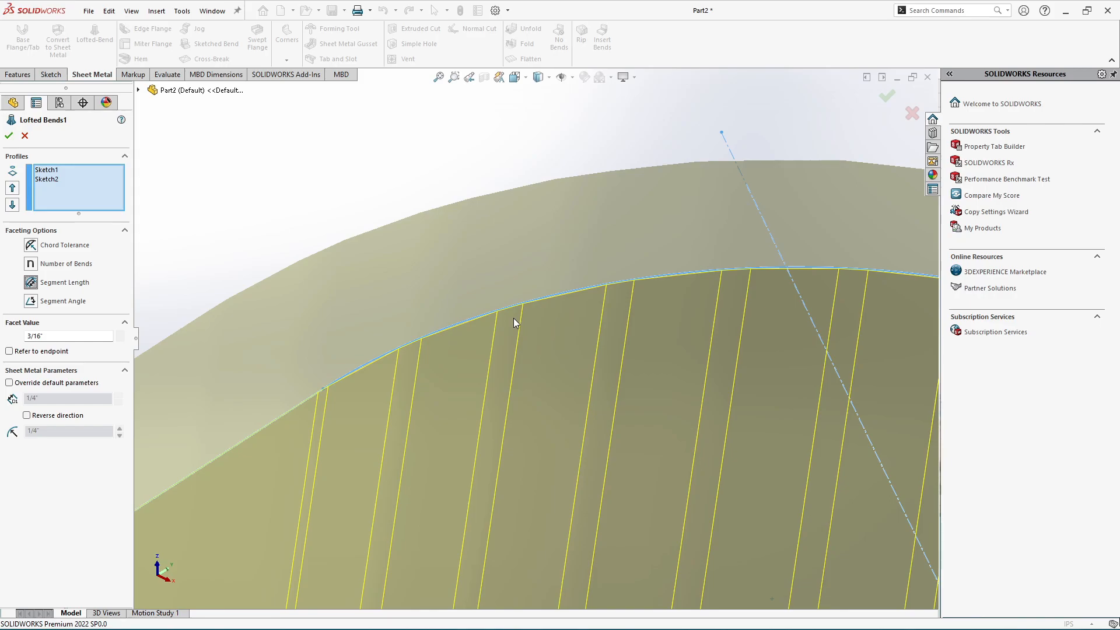
pyautogui.scroll(-2, 513, 317)
pyautogui.scroll(-2, 501, 328)
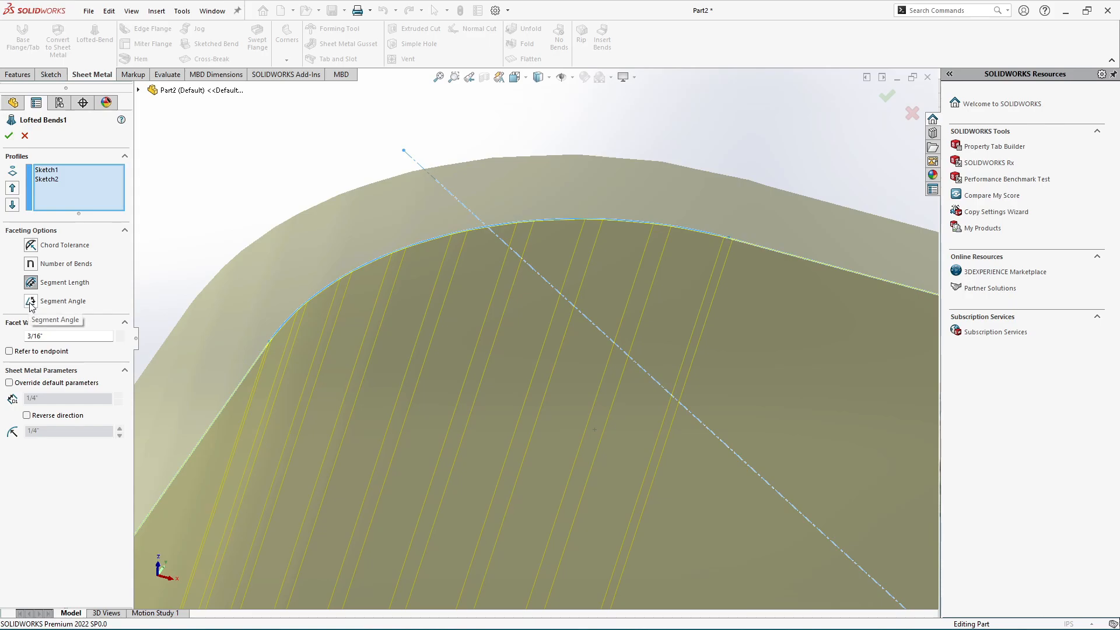
# Step: Try Segment Angle faceting, raising the facet value to 32 degrees and returning it to 30 degrees
pyautogui.click(31, 302)
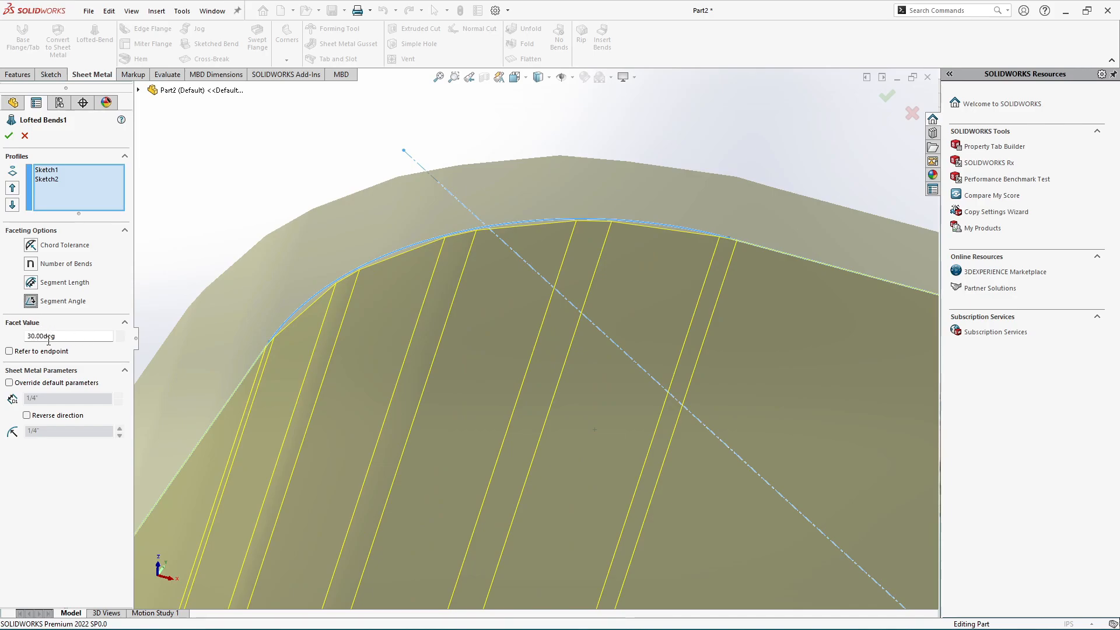
pyautogui.click(119, 334)
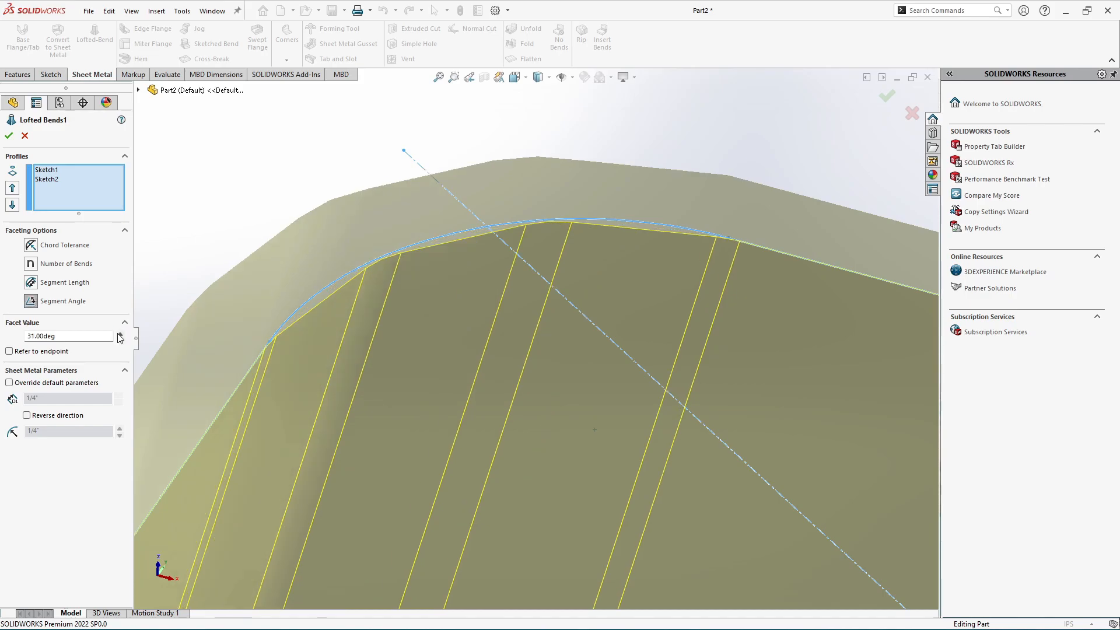
pyautogui.click(118, 334)
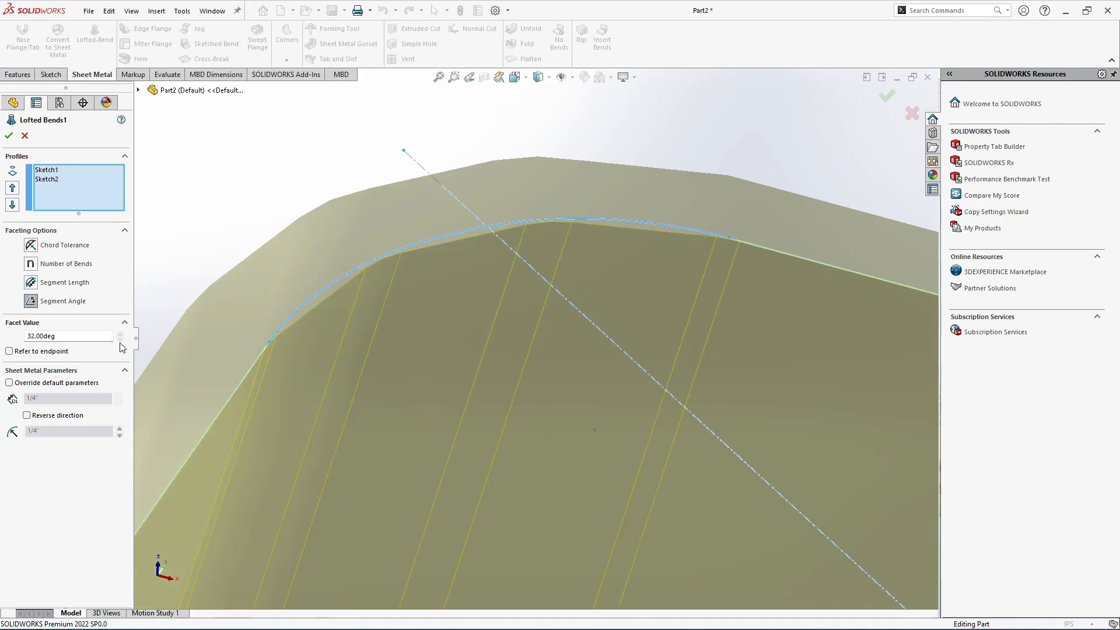
pyautogui.click(121, 340)
pyautogui.click(121, 341)
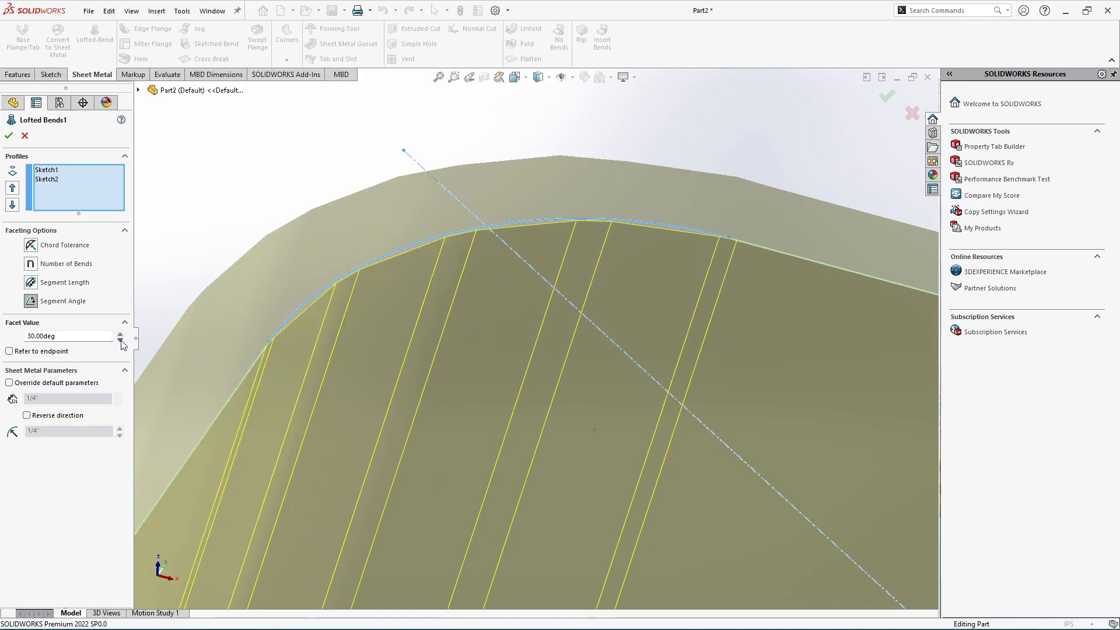
pyautogui.click(120, 340)
pyautogui.click(120, 334)
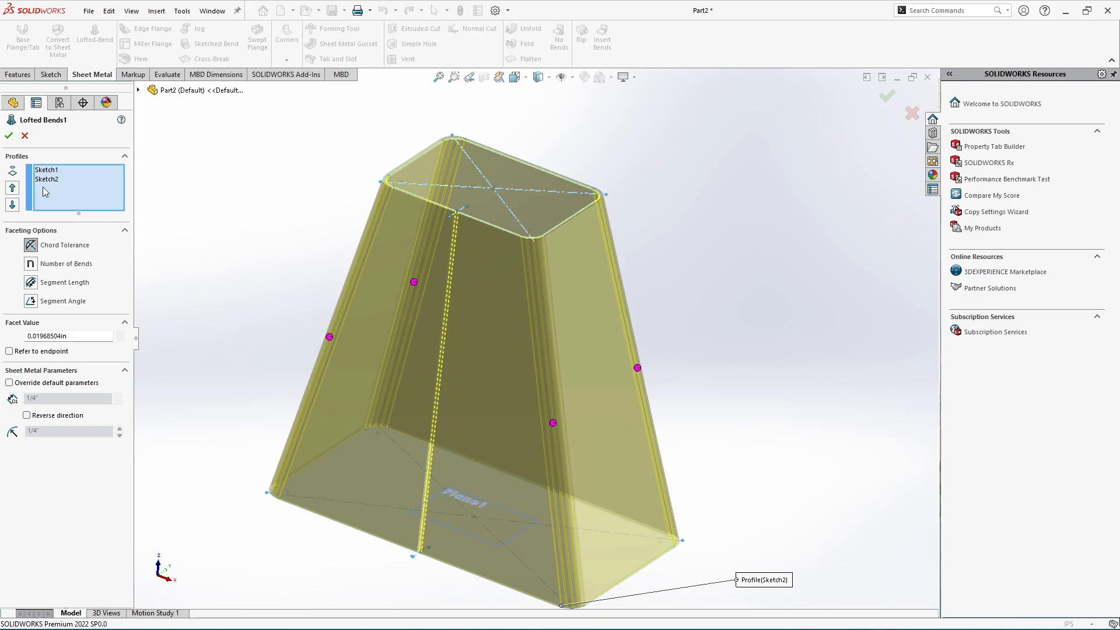
# Step: Accept the lofted bend with Chord Tolerance faceting at 0.01968504 in
pyautogui.click(9, 136)
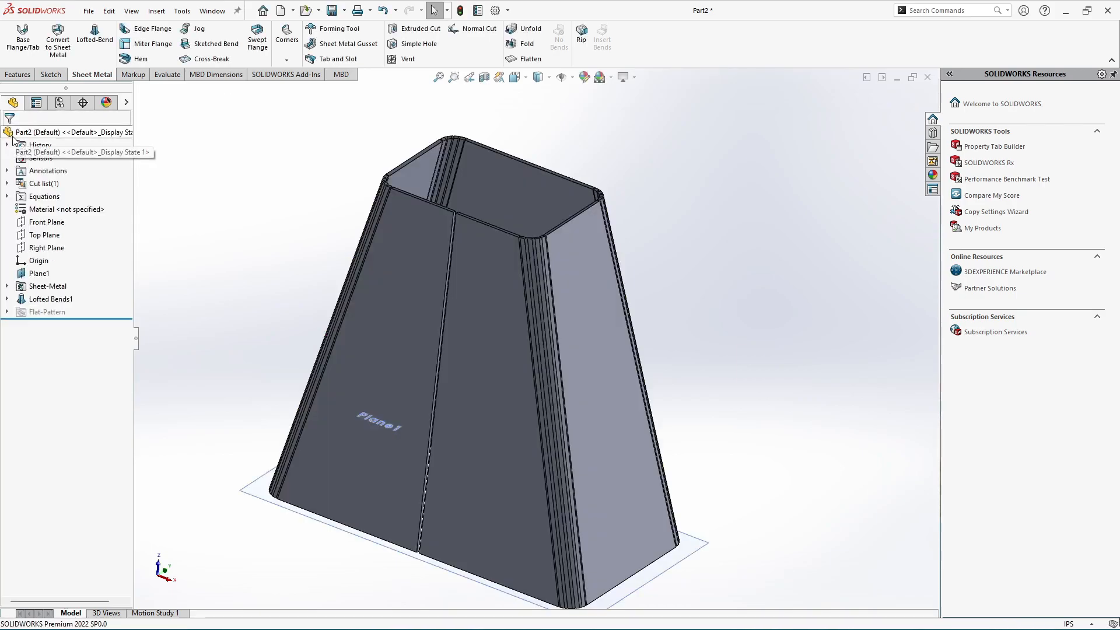
pyautogui.scroll(-3, 533, 214)
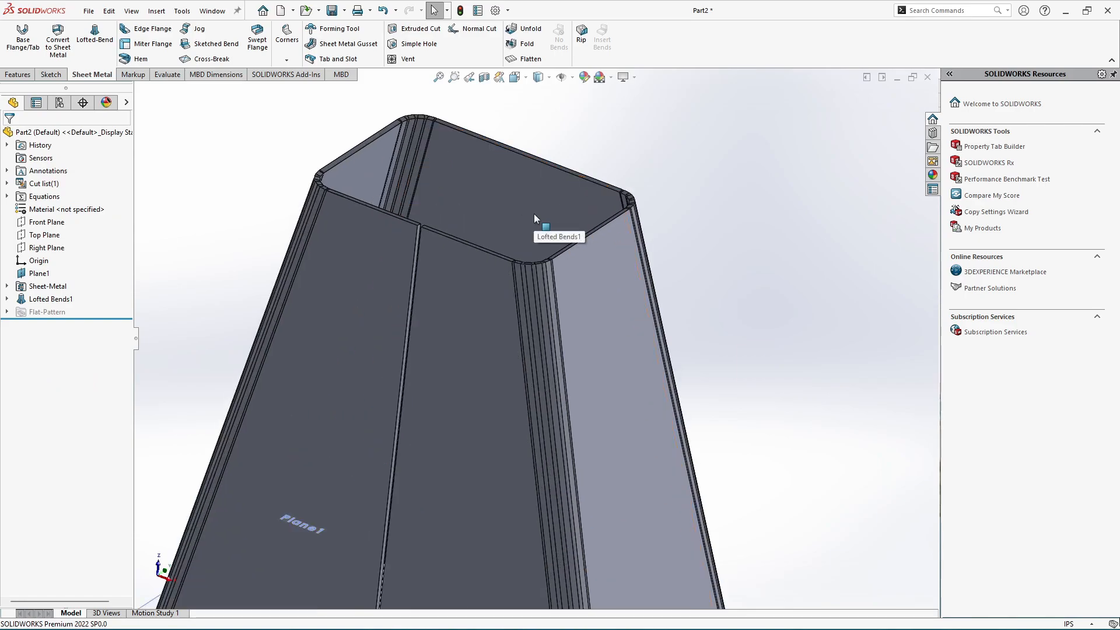
# Step: Flatten the lofted bend and examine its flat pattern from the Bottom view, including the bend-related display settings
pyautogui.scroll(2, 534, 213)
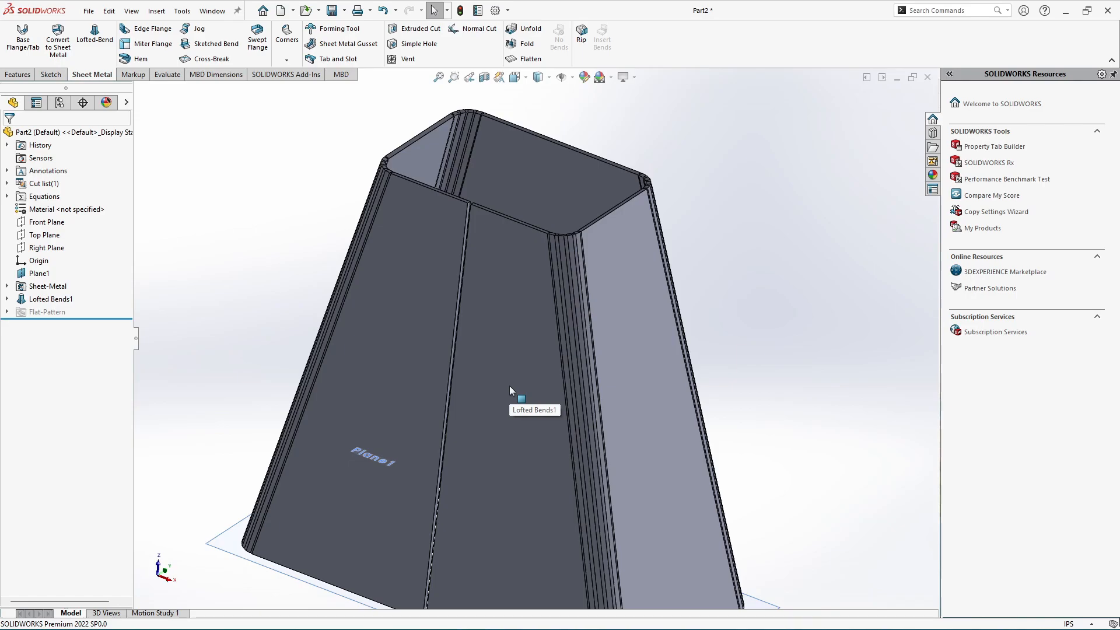
pyautogui.click(530, 61)
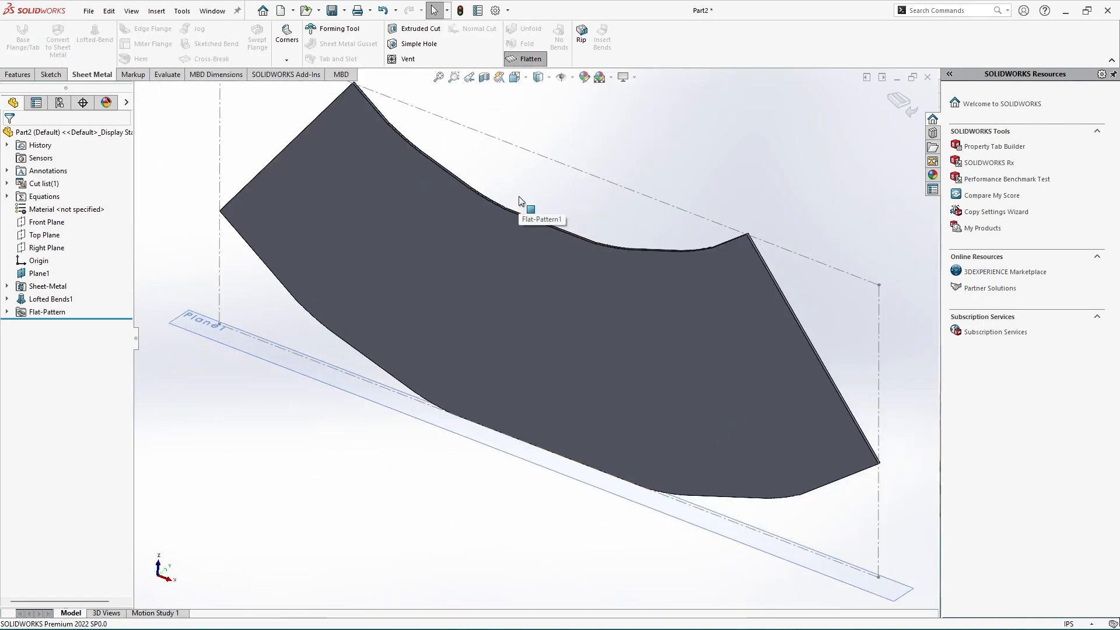
pyautogui.moveTo(519, 196); pyautogui.dragTo(555, 168, button='middle')
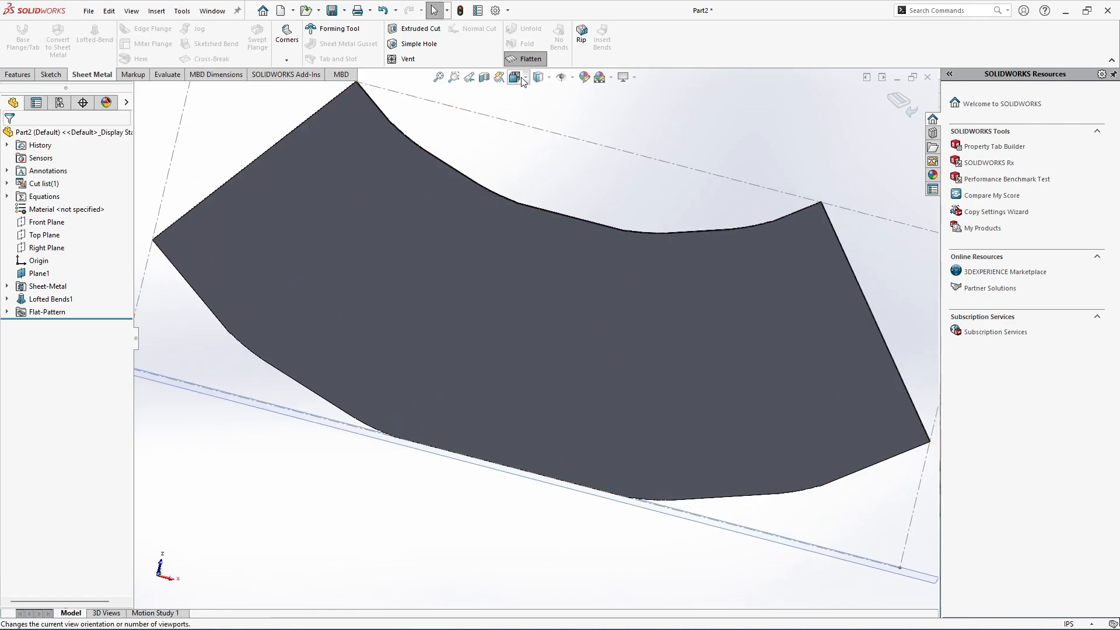
pyautogui.click(517, 77)
pyautogui.click(414, 366)
pyautogui.scroll(-2, 468, 364)
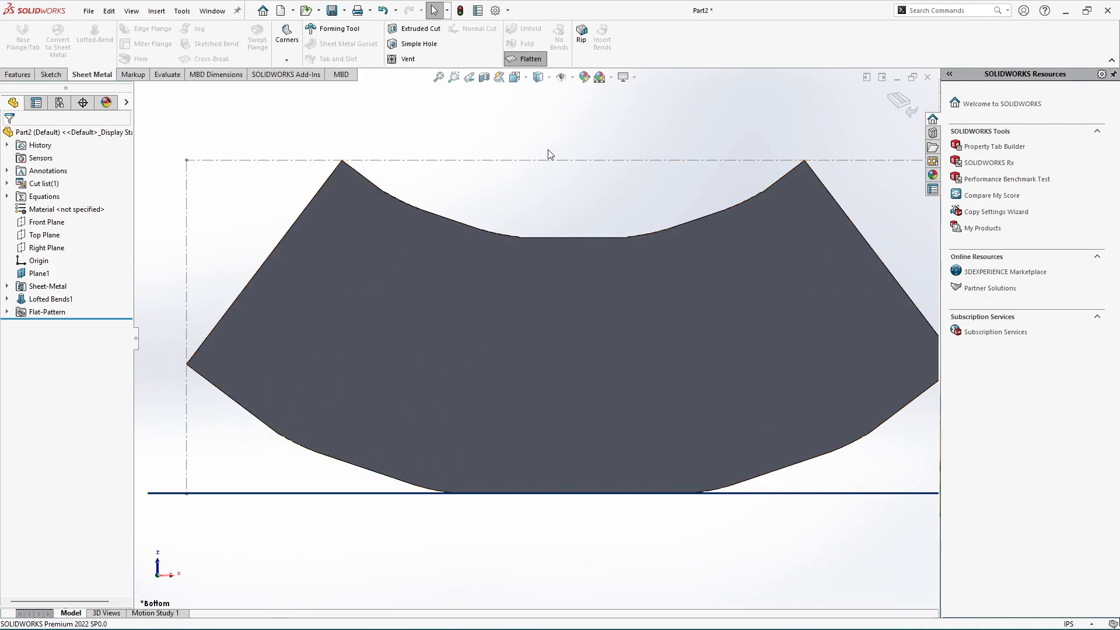
pyautogui.click(573, 78)
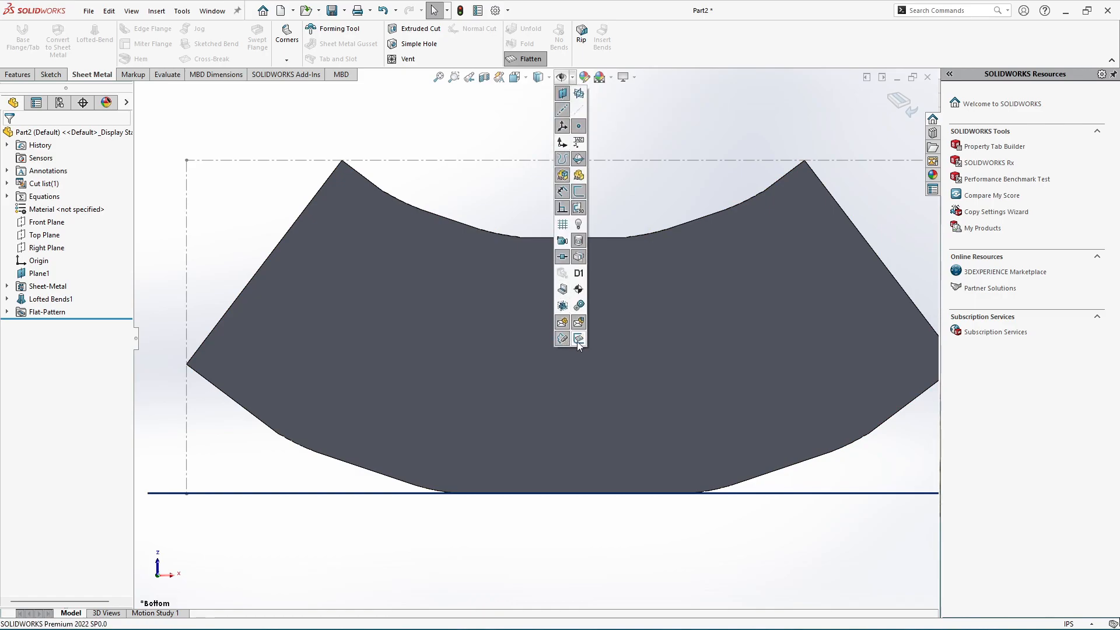
pyautogui.click(577, 340)
pyautogui.scroll(-2, 477, 290)
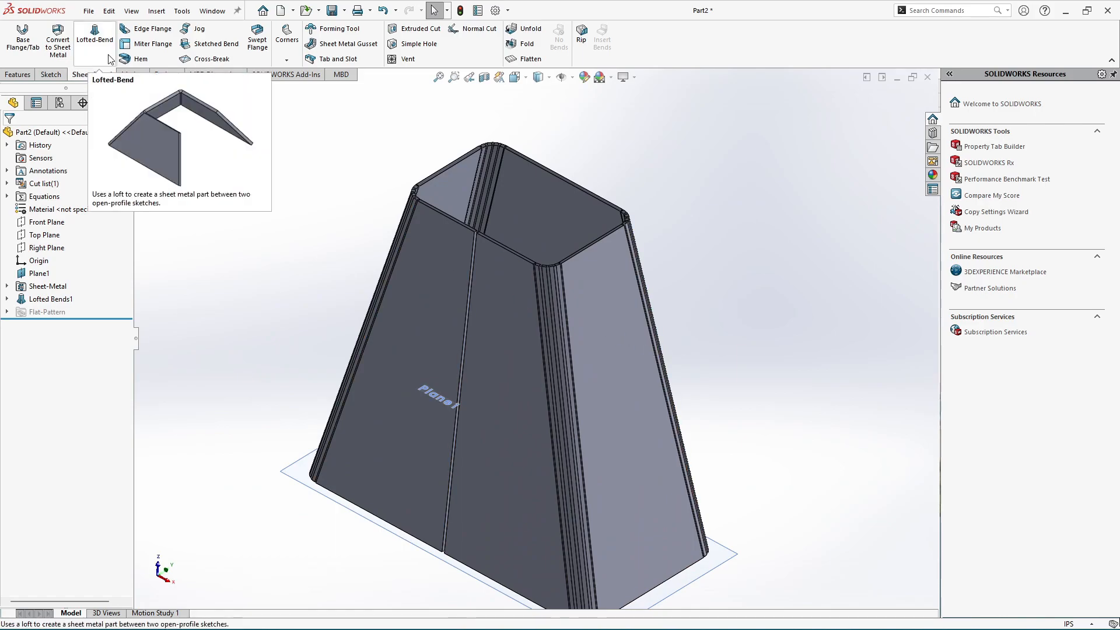
# Step: Delete the lofted bend feature and the remaining Sheet-Metal feature, keeping the two profile sketches and the offset plane
pyautogui.scroll(-1, 524, 360)
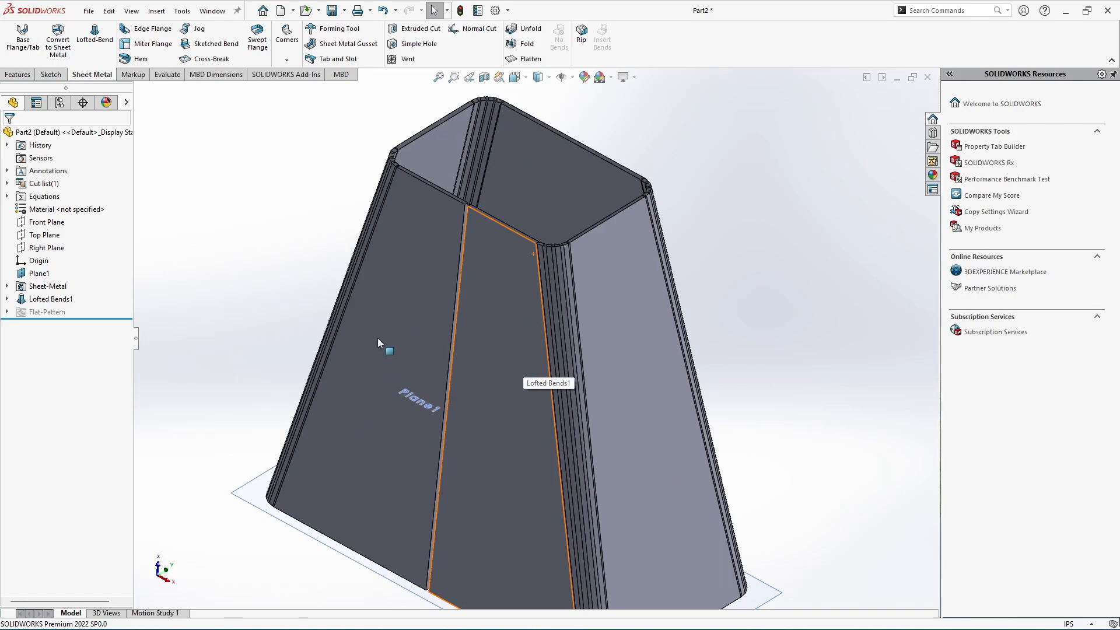
pyautogui.rightClick(67, 303)
pyautogui.click(82, 365)
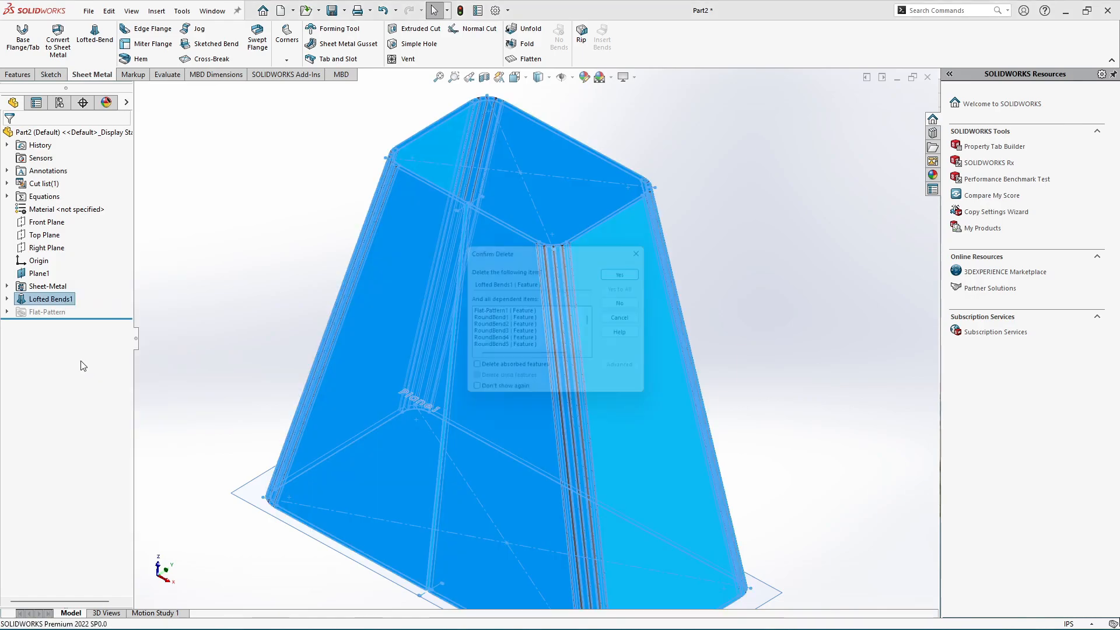
pyautogui.click(632, 262)
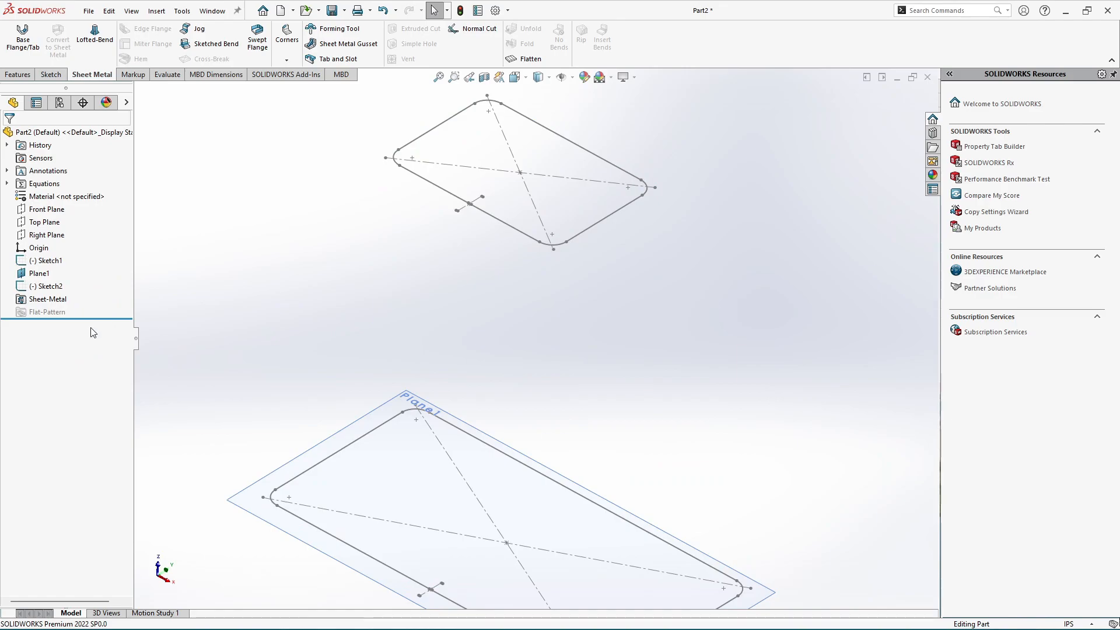
pyautogui.rightClick(62, 299)
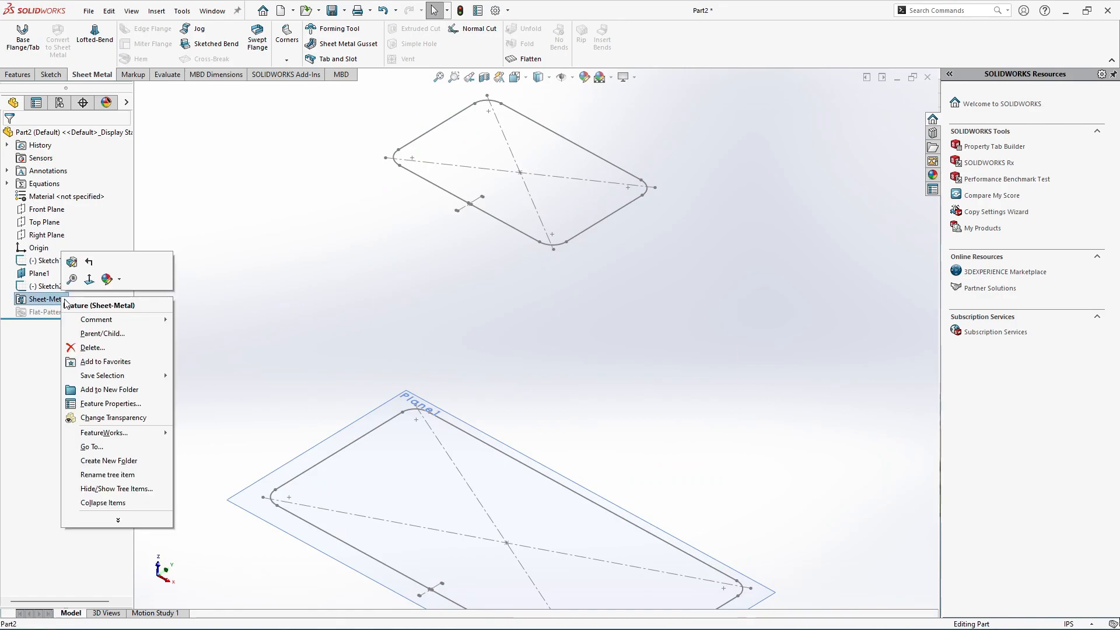
pyautogui.click(88, 347)
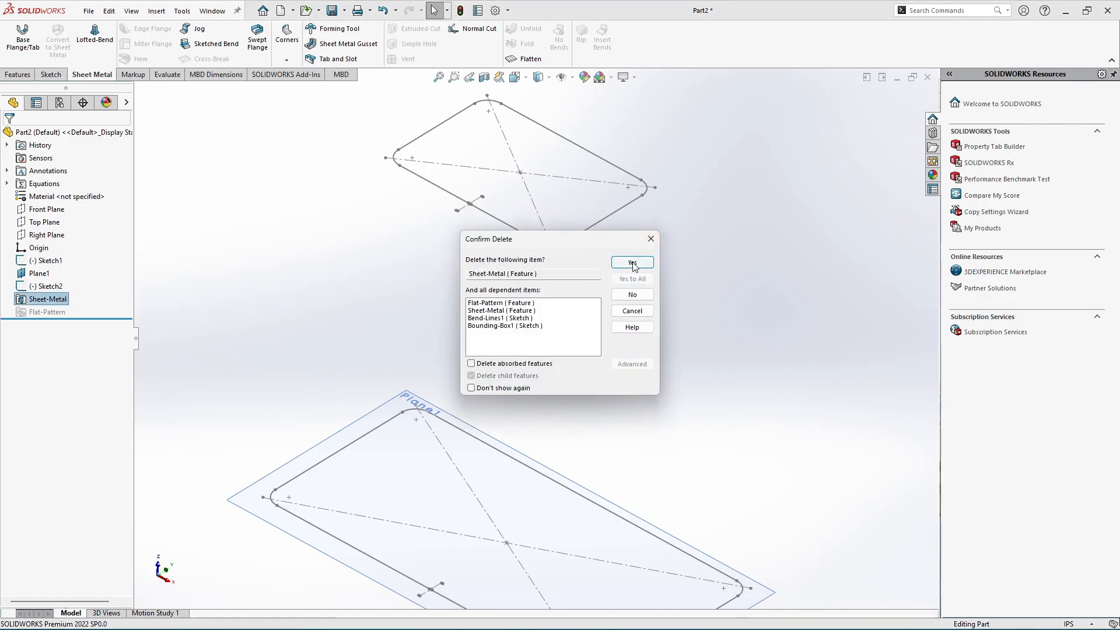
pyautogui.click(627, 263)
# Step: Set up a lofted bend with the Formed manufacturing method, using Sketch1 and Sketch2 as its profiles
pyautogui.scroll(3, 510, 420)
pyautogui.scroll(-4, 527, 425)
pyautogui.scroll(2, 531, 425)
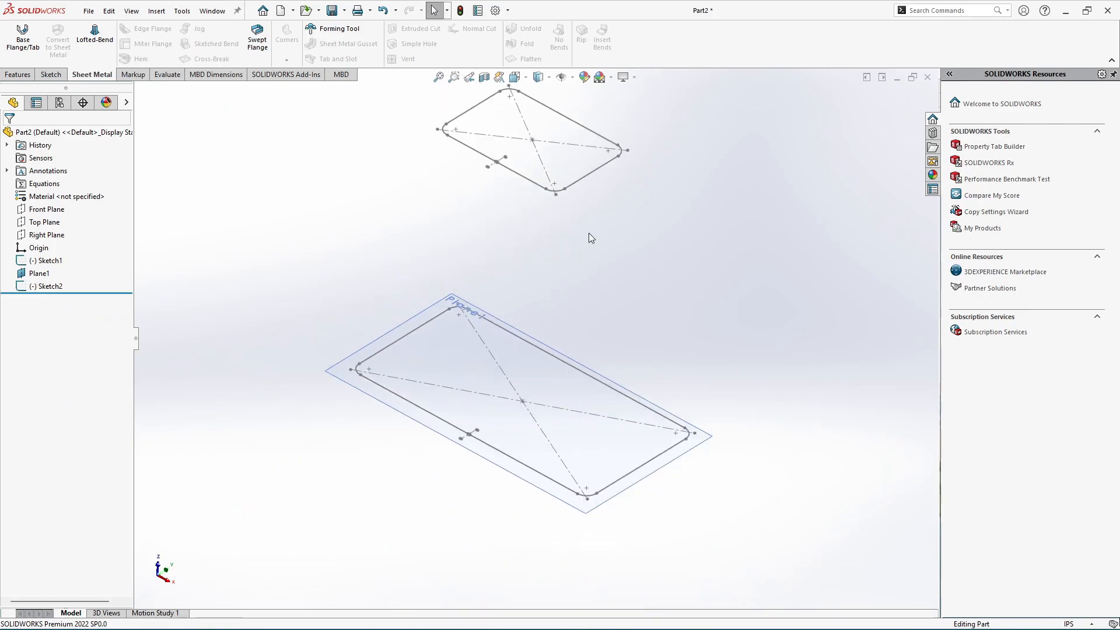
pyautogui.click(95, 35)
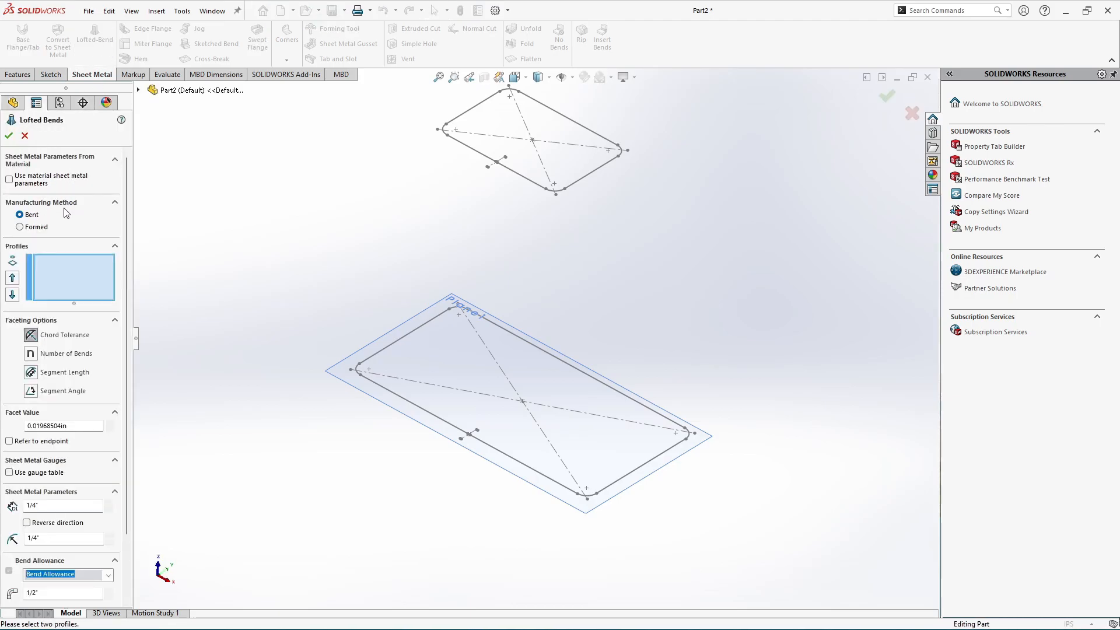
pyautogui.click(36, 227)
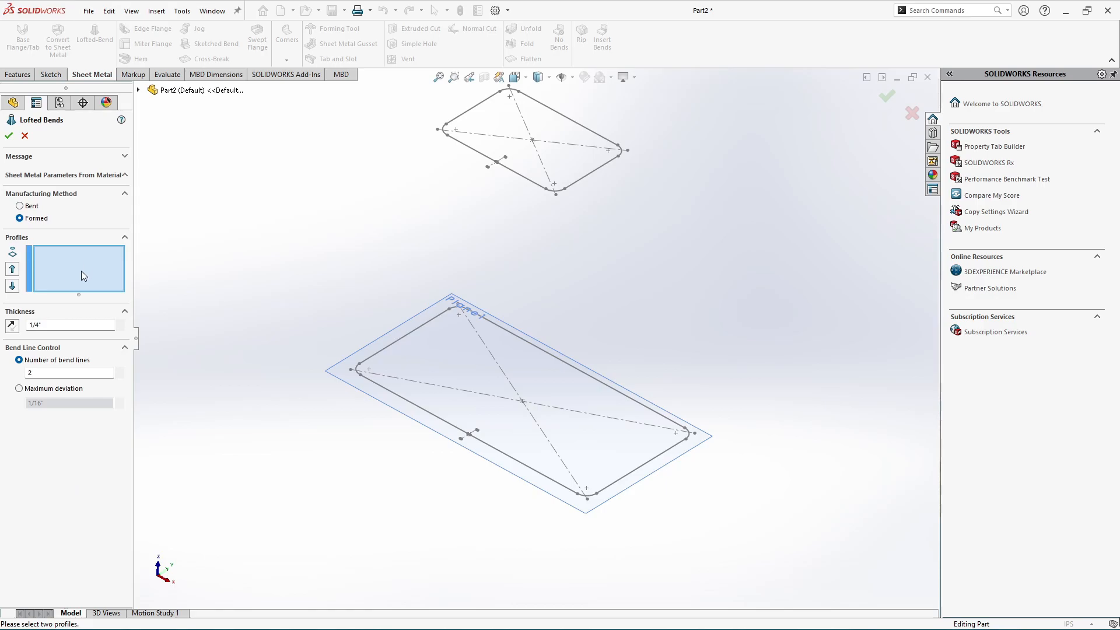
pyautogui.click(521, 177)
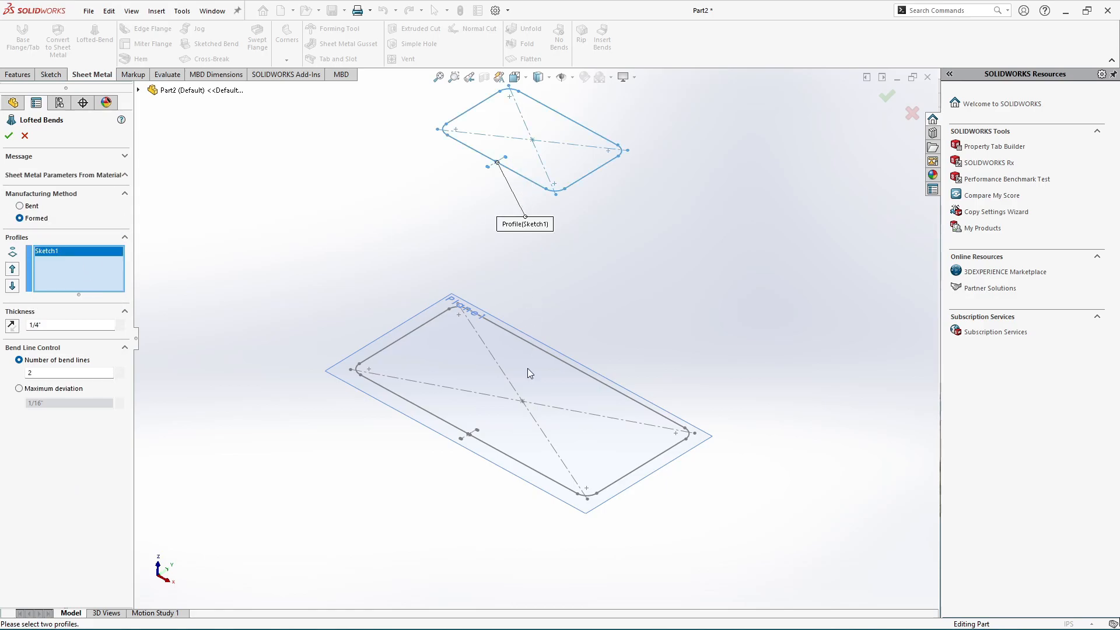
pyautogui.click(501, 447)
pyautogui.scroll(-3, 541, 146)
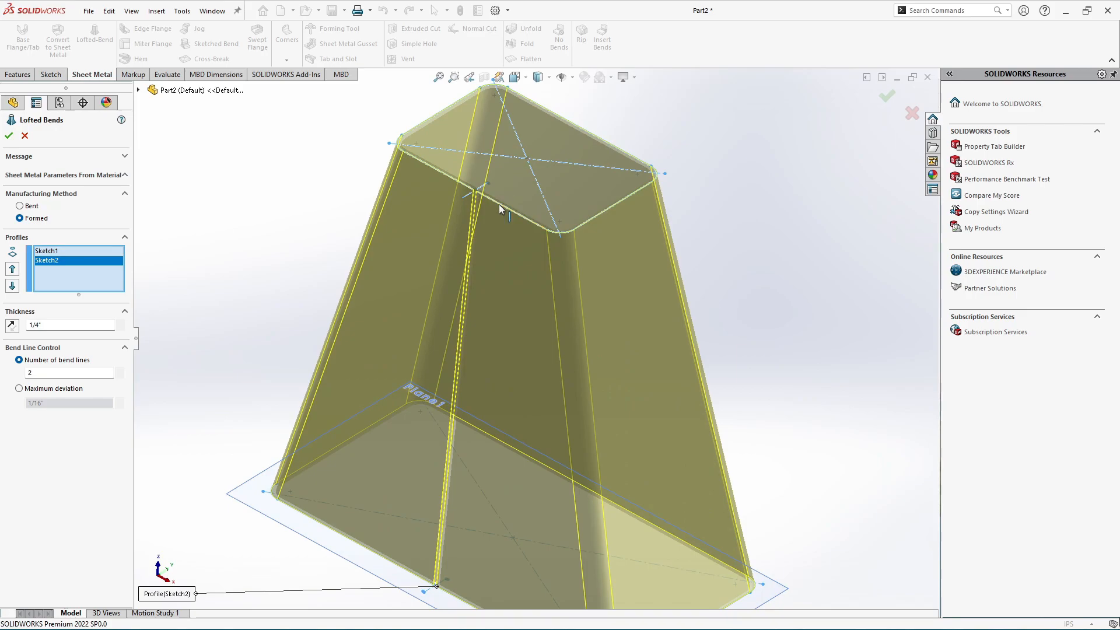
pyautogui.scroll(3, 513, 352)
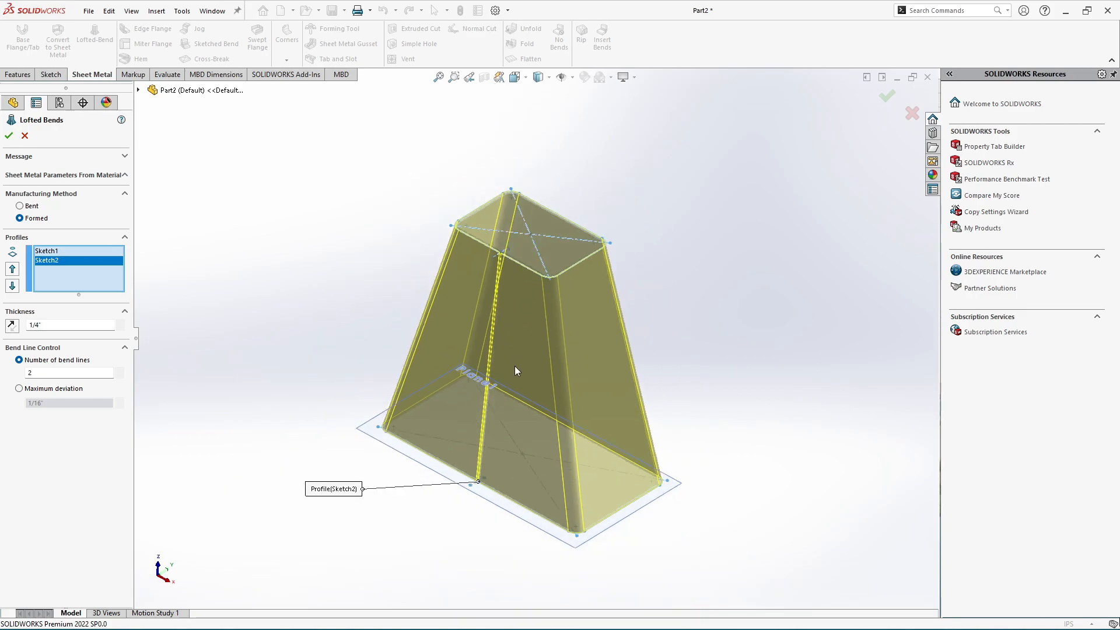
pyautogui.scroll(-2, 540, 439)
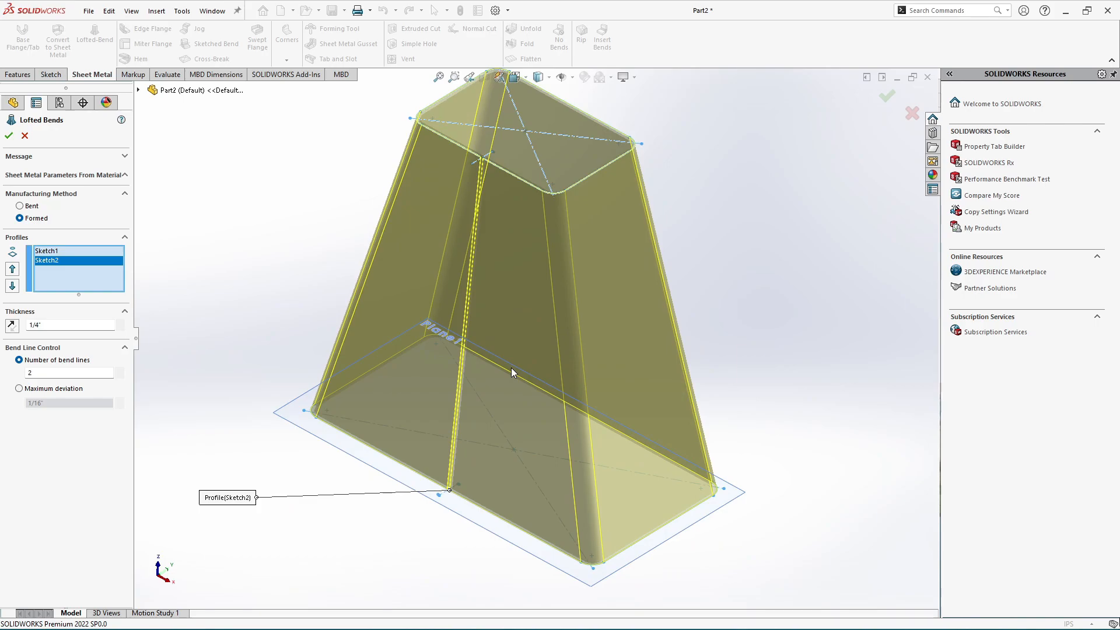
# Step: Flip the 1/4 in thickness direction and flip it back, then accept the formed lofted bend with 2 bend lines
pyautogui.click(12, 326)
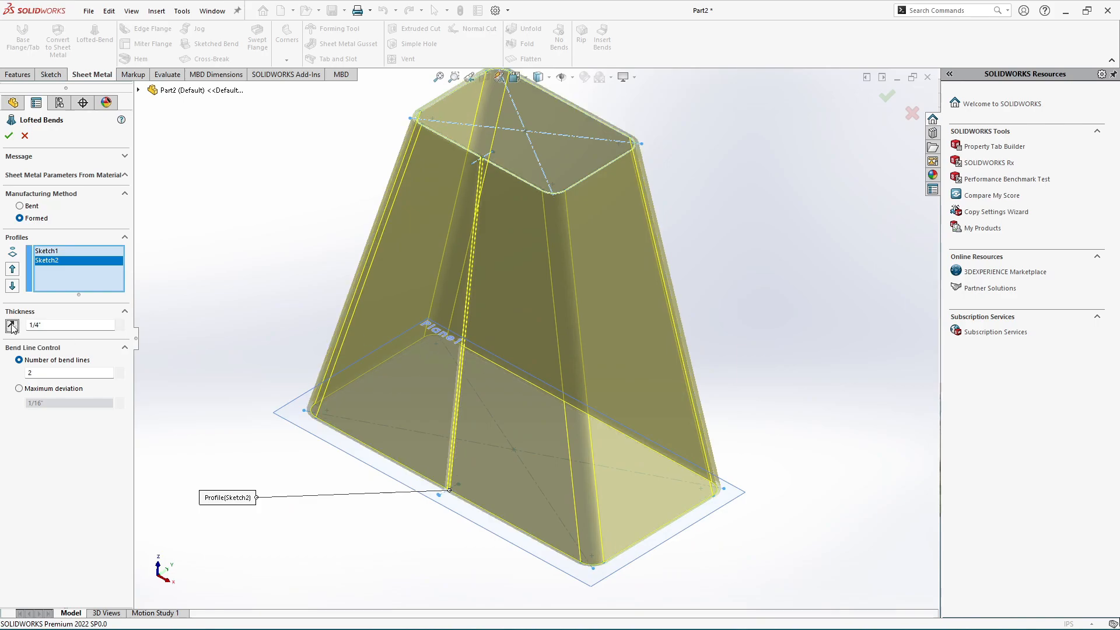
pyautogui.click(12, 327)
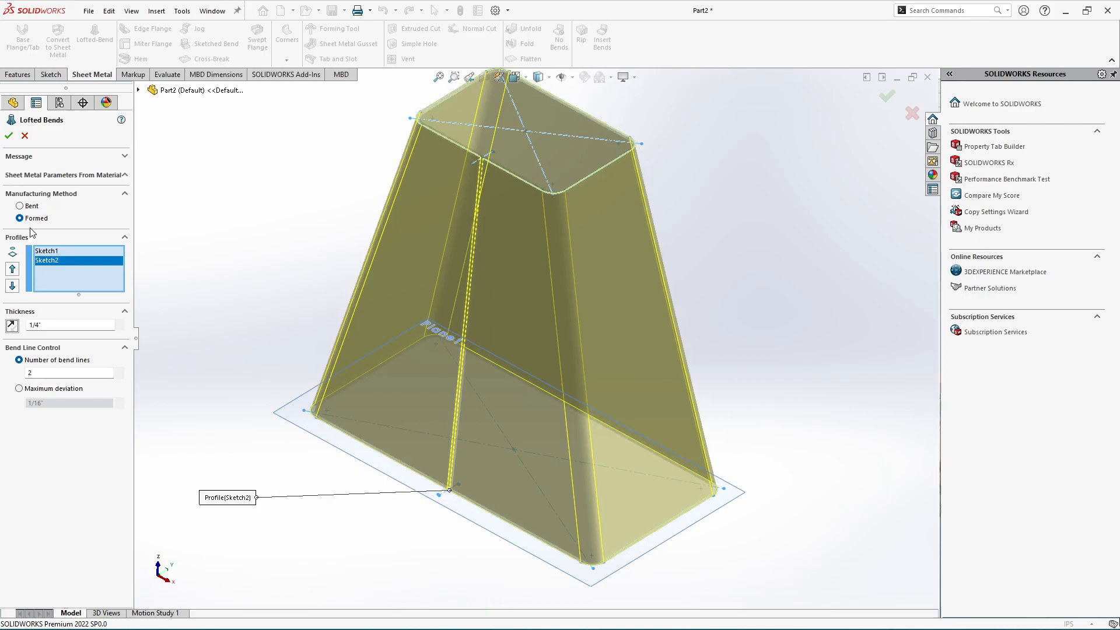
pyautogui.click(9, 140)
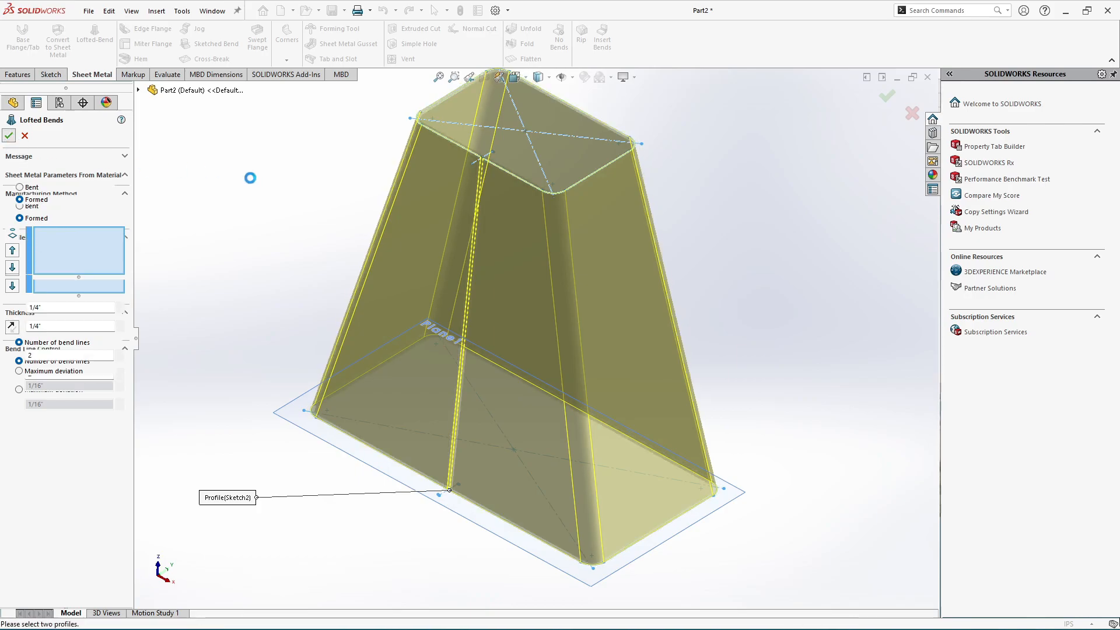
# Step: Inspect the corners of the formed lofted bend, flatten the part and examine its flat pattern from the Bottom view
pyautogui.scroll(-5, 551, 145)
pyautogui.scroll(5, 547, 267)
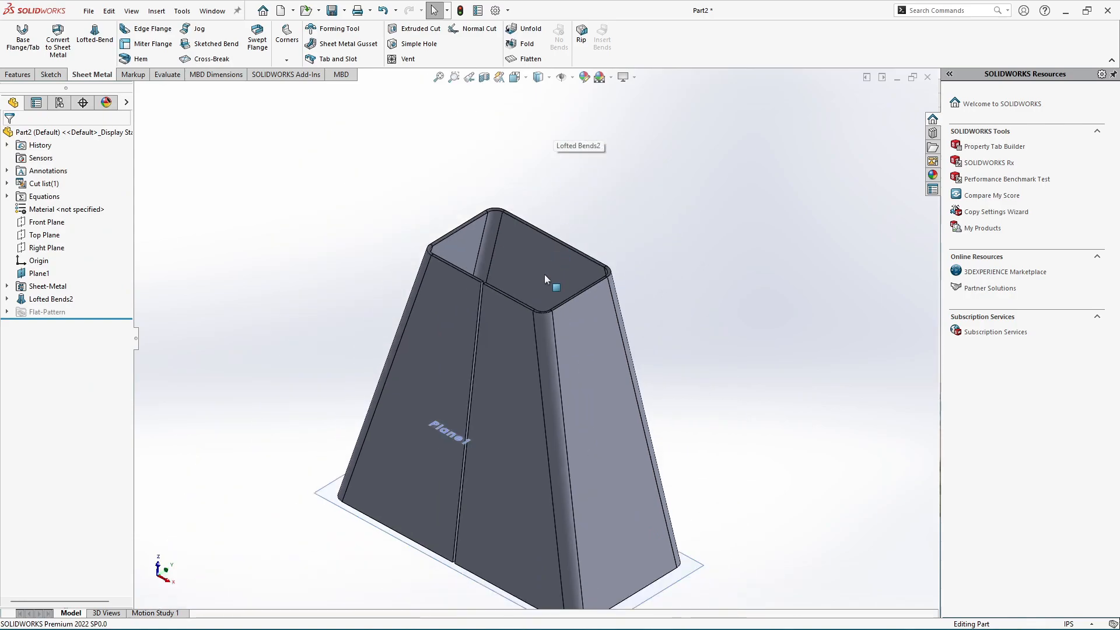
pyautogui.scroll(-3, 540, 345)
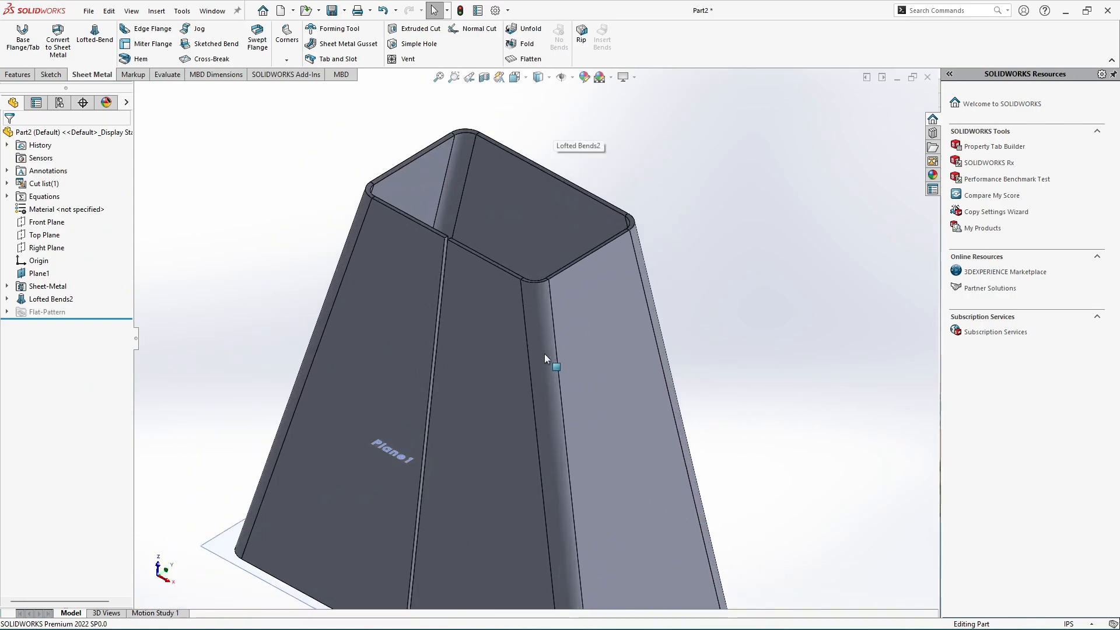
pyautogui.scroll(-4, 530, 272)
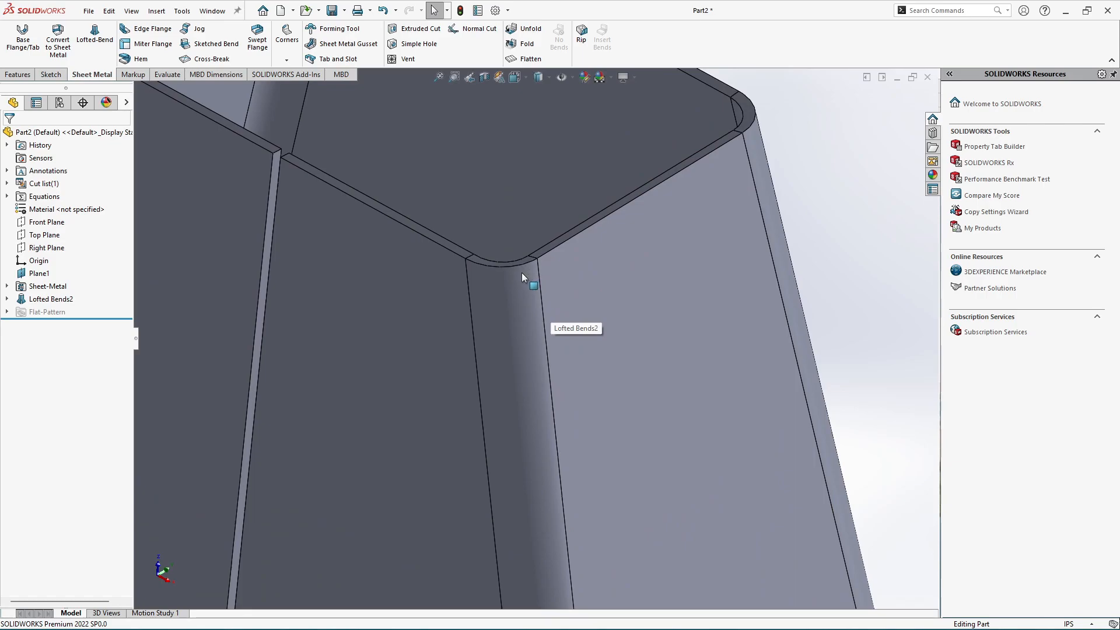
pyautogui.scroll(5, 522, 271)
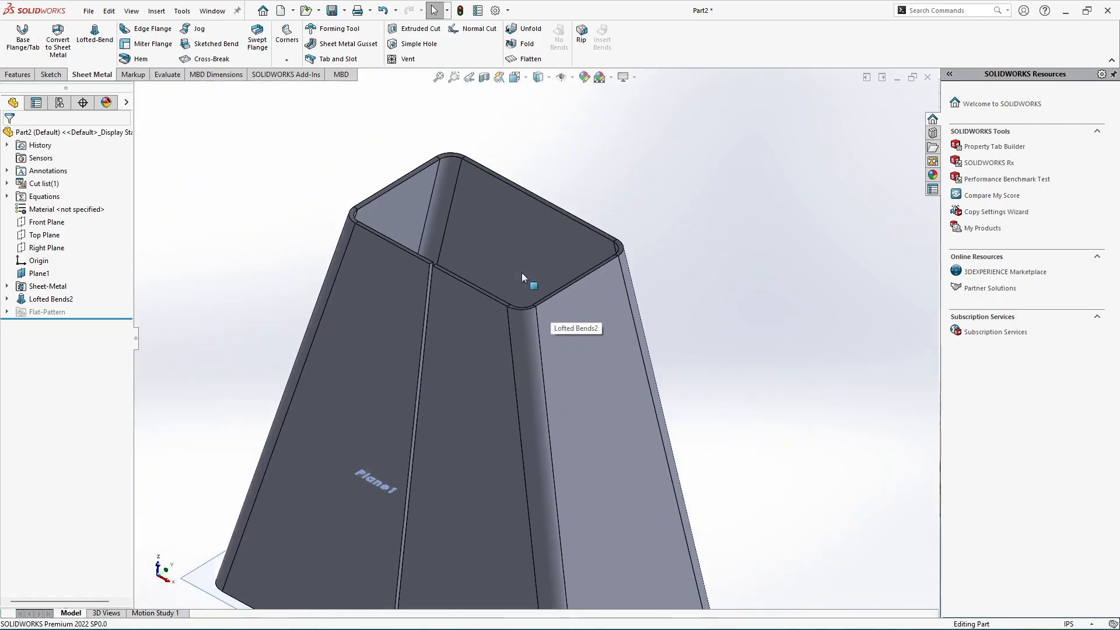
pyautogui.click(529, 61)
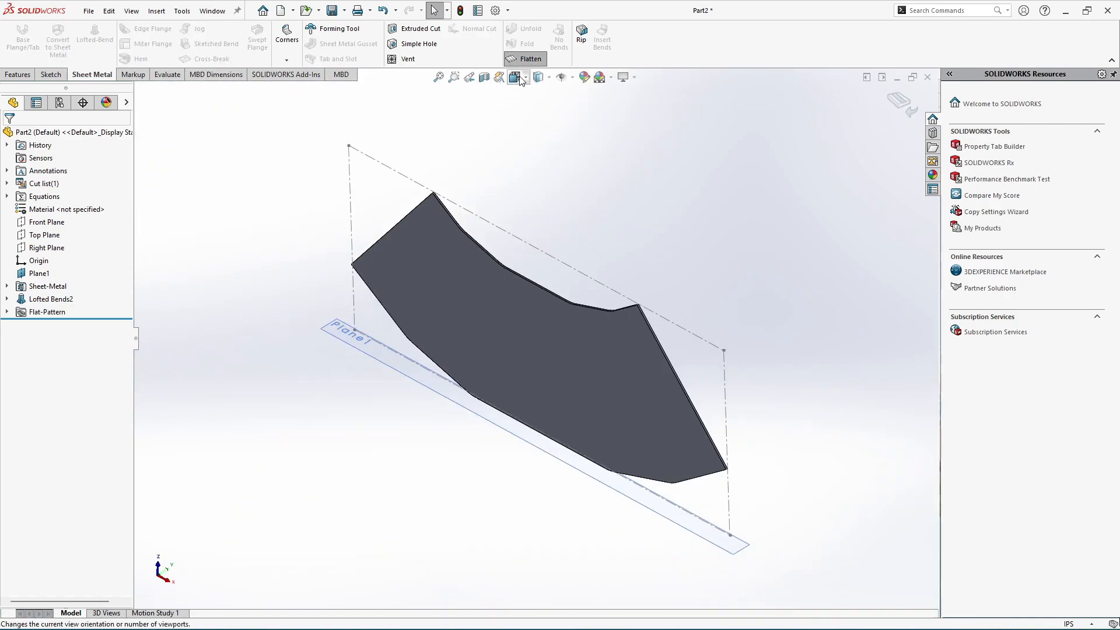
pyautogui.click(520, 80)
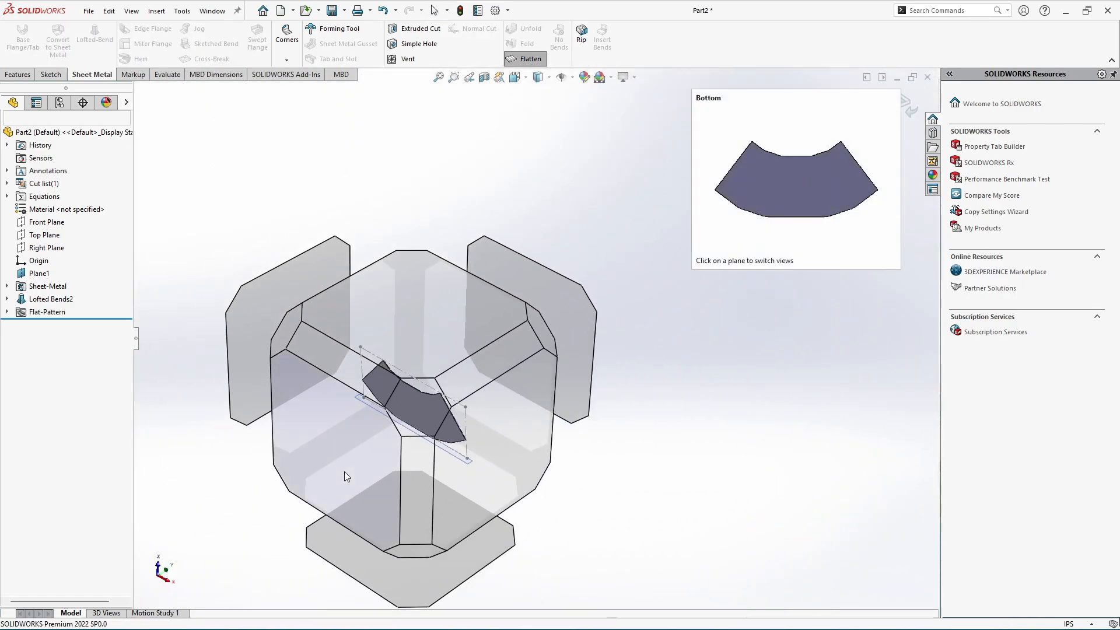
pyautogui.click(344, 471)
pyautogui.scroll(-3, 408, 411)
pyautogui.scroll(2, 456, 391)
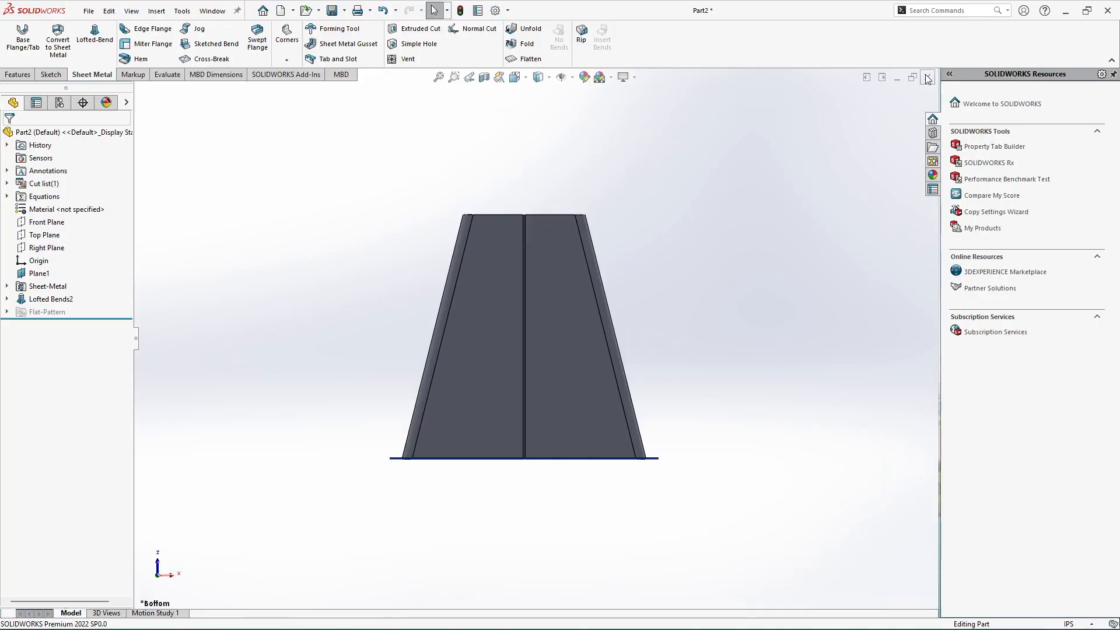
# Step: Close the current part and create a new part from the Part Latest template
pyautogui.click(927, 77)
pyautogui.click(580, 335)
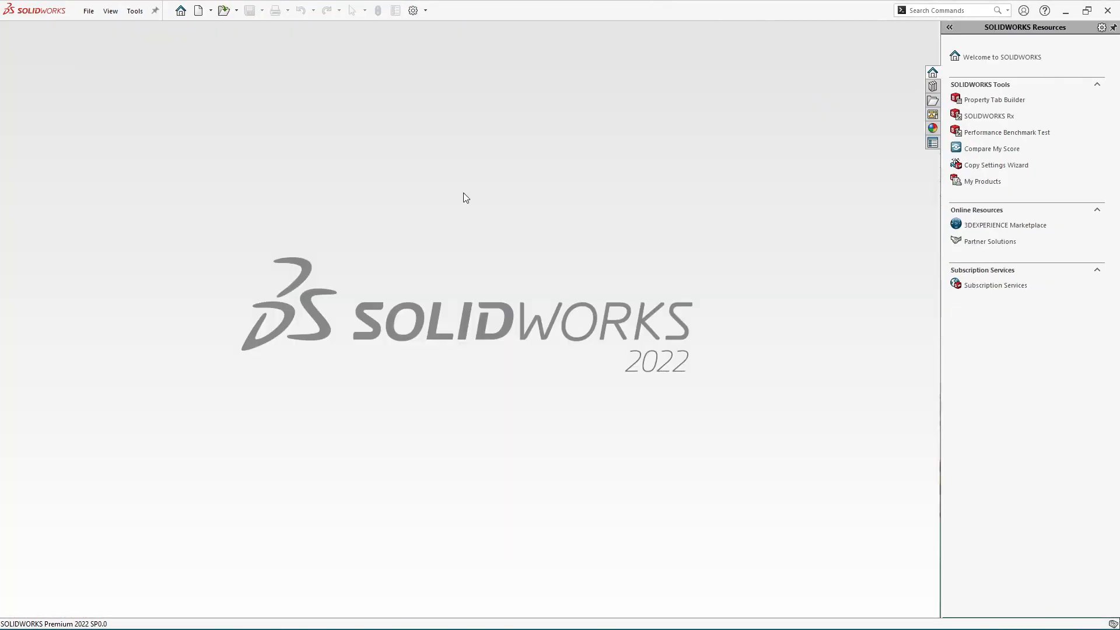
pyautogui.click(89, 10)
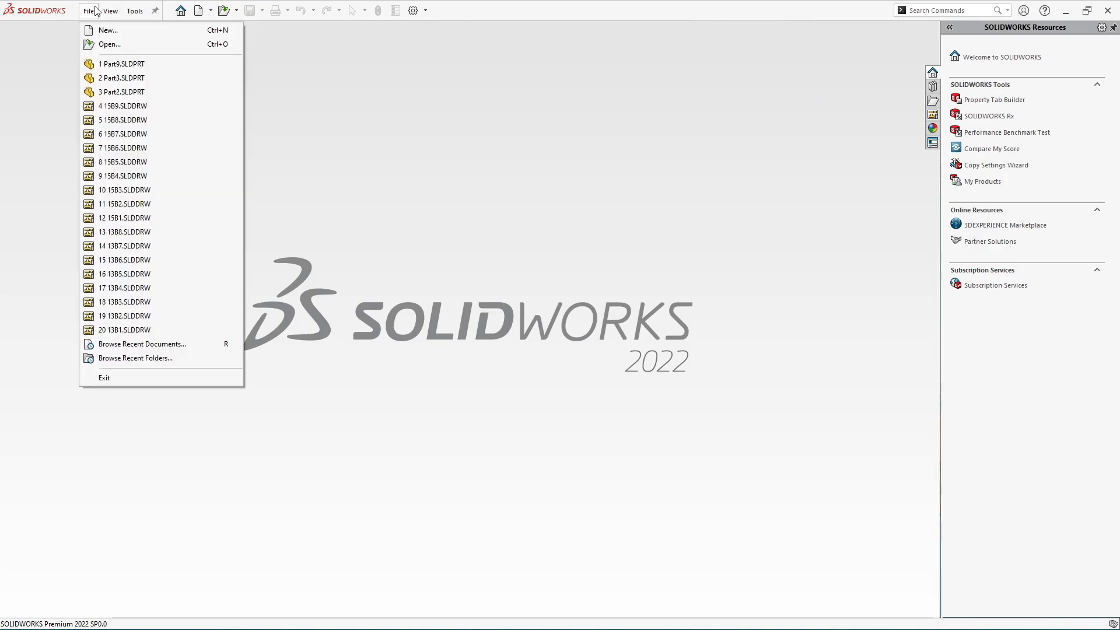
pyautogui.click(107, 30)
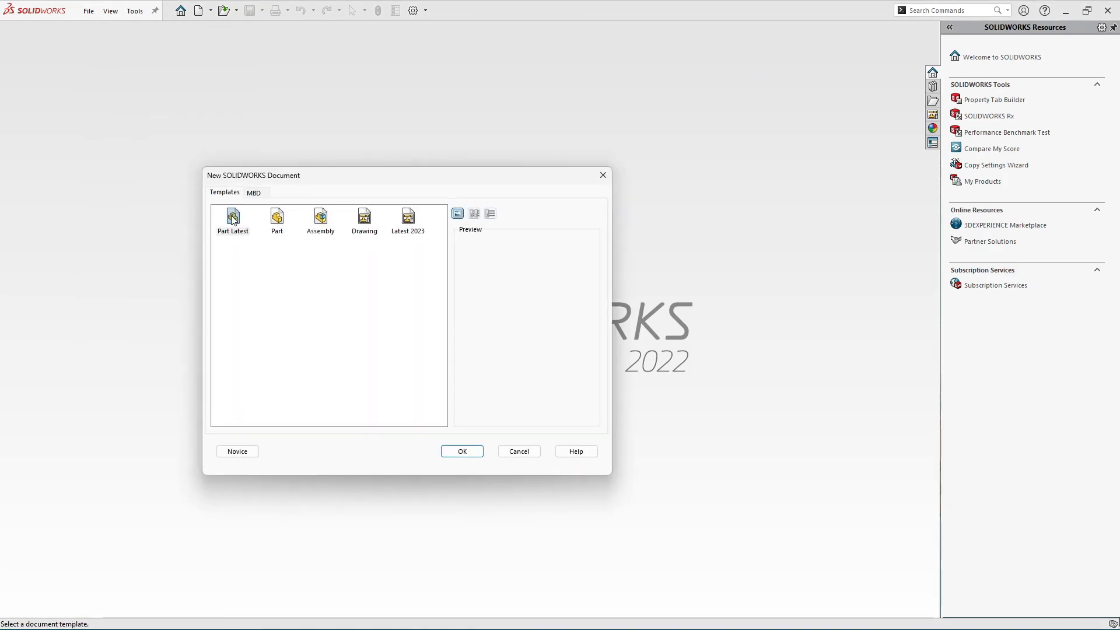
pyautogui.doubleClick(233, 220)
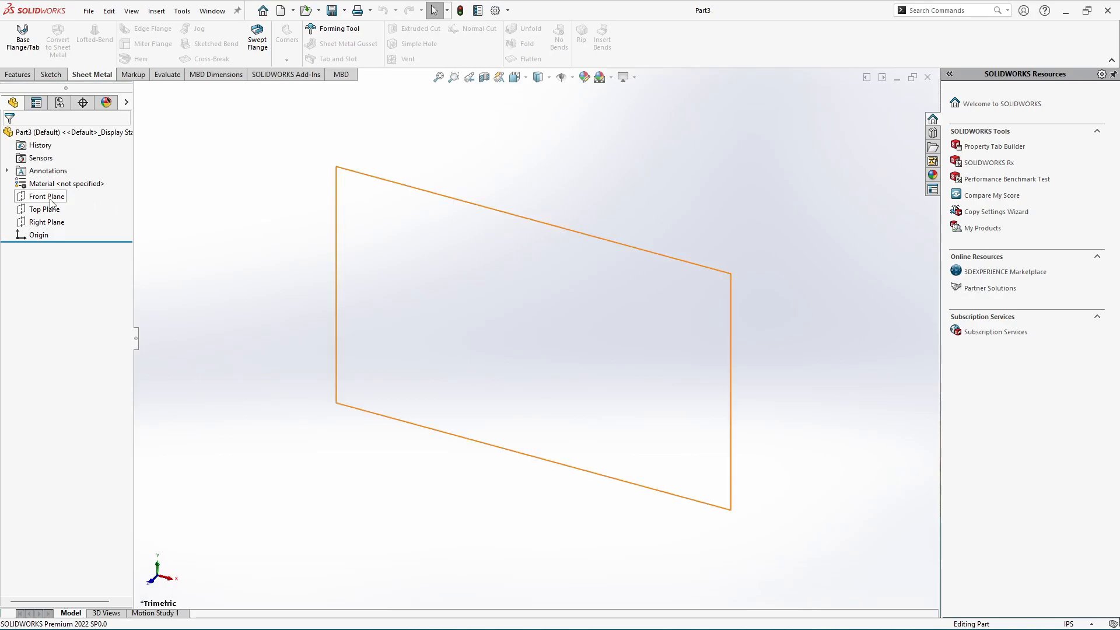
# Step: Sketch a circle with a radius of about 1 9/16 in on the Front Plane, centred on the origin
pyautogui.click(51, 202)
pyautogui.click(60, 184)
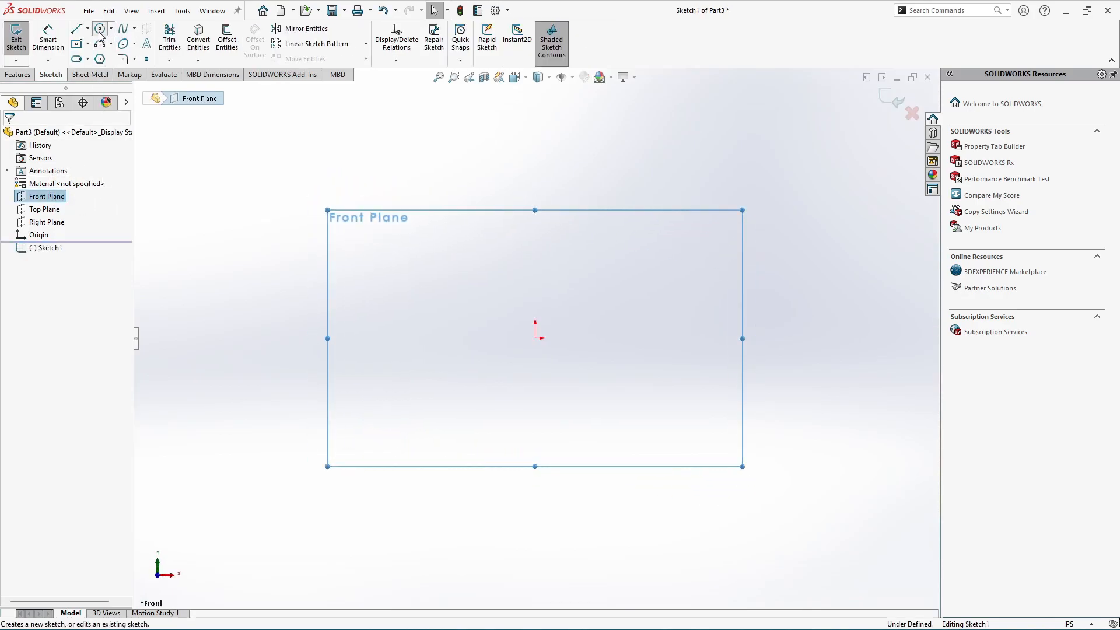
pyautogui.click(100, 28)
pyautogui.click(535, 339)
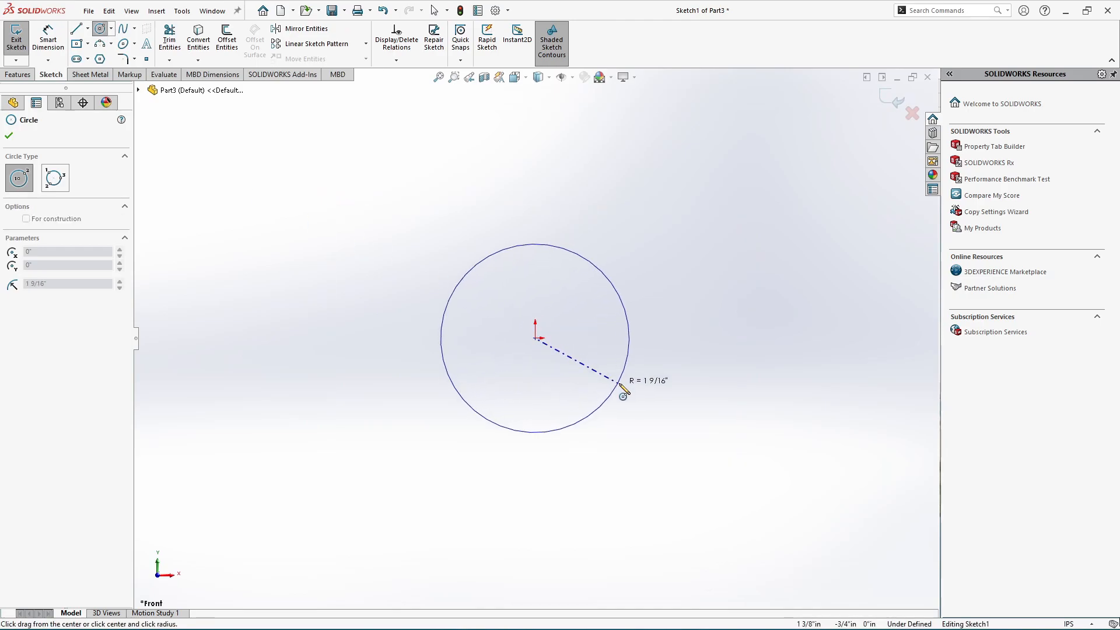
pyautogui.click(622, 396)
pyautogui.rightClick(624, 393)
pyautogui.click(648, 393)
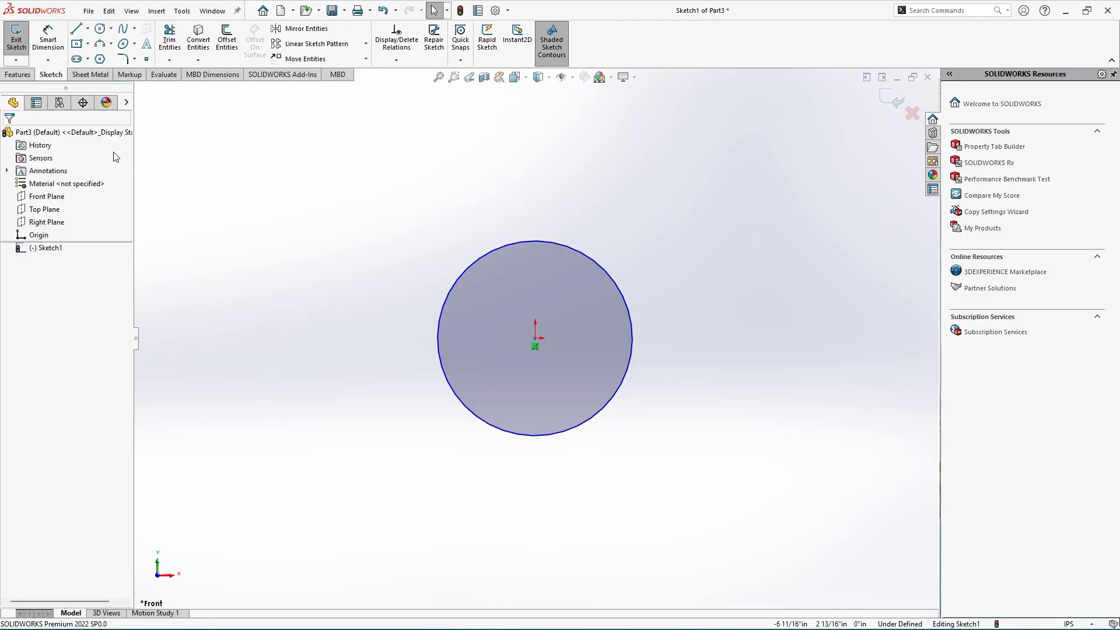
# Step: Dimension the circle's diameter to 2.5 in
pyautogui.click(48, 41)
pyautogui.click(634, 344)
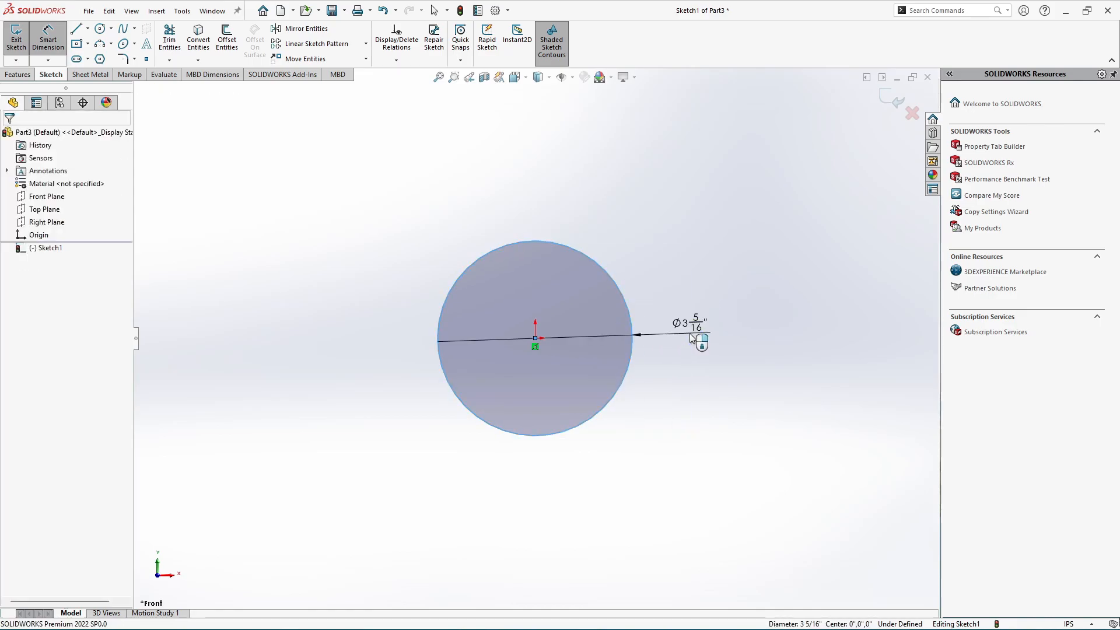
pyautogui.click(691, 338)
pyautogui.write('2.5')
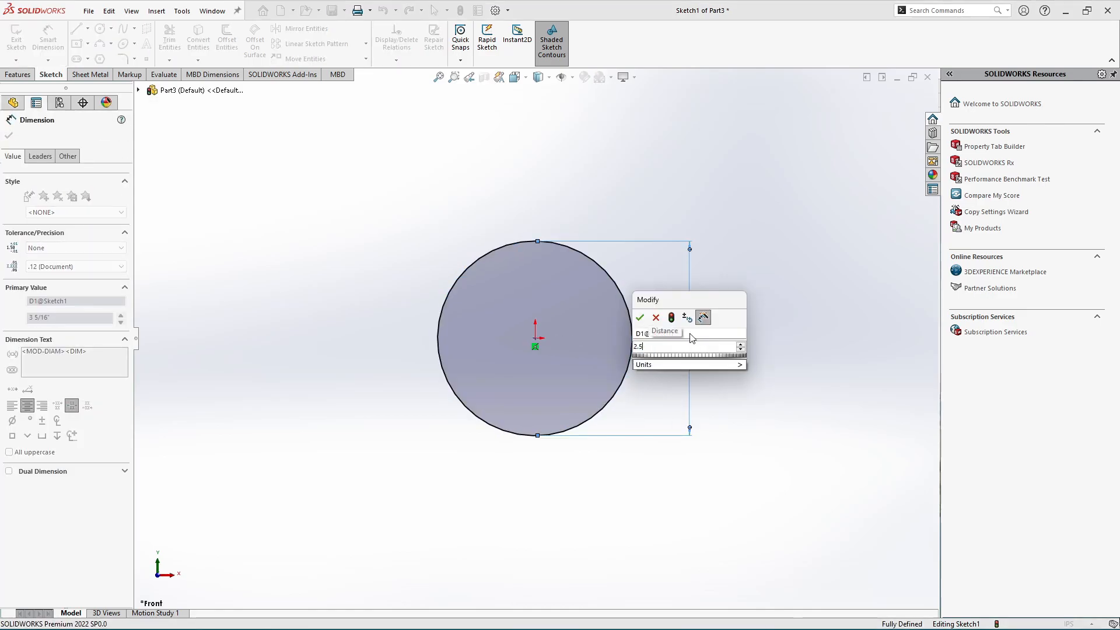
pyautogui.press('Return')
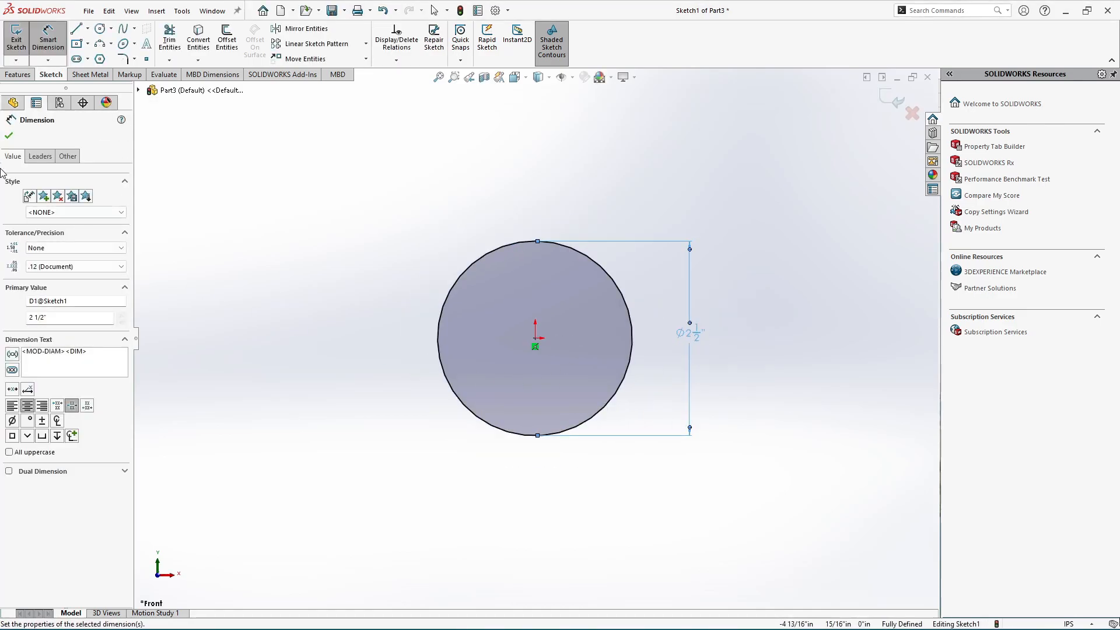
pyautogui.press('Escape')
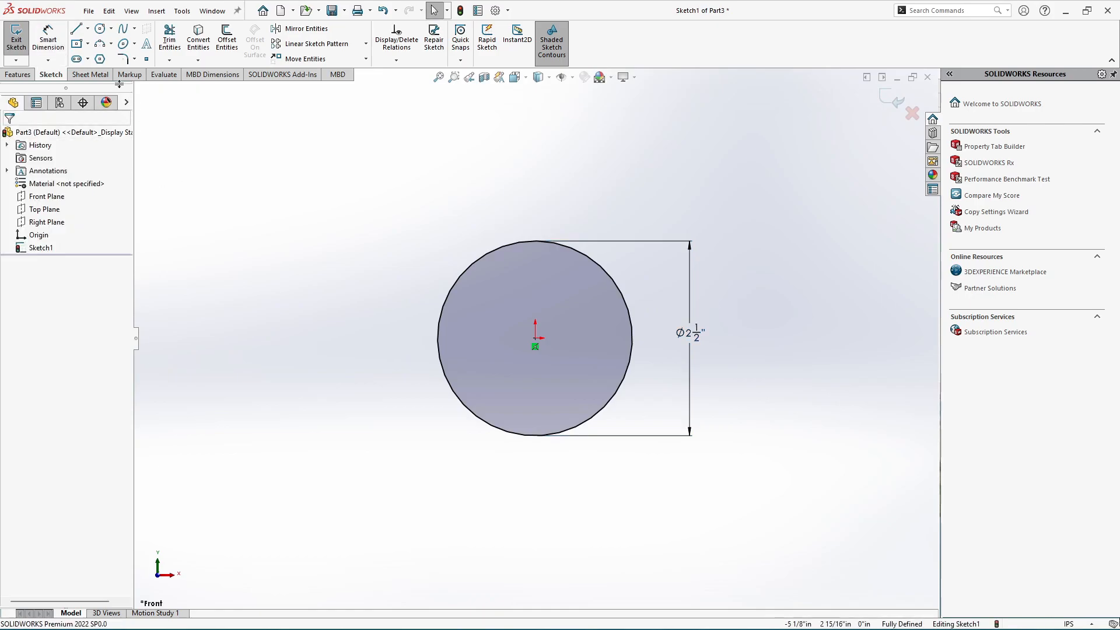
# Step: Sketch a vertical midpoint line about 3/4 in long, centred on the bottom quadrant point of the circle
pyautogui.click(87, 28)
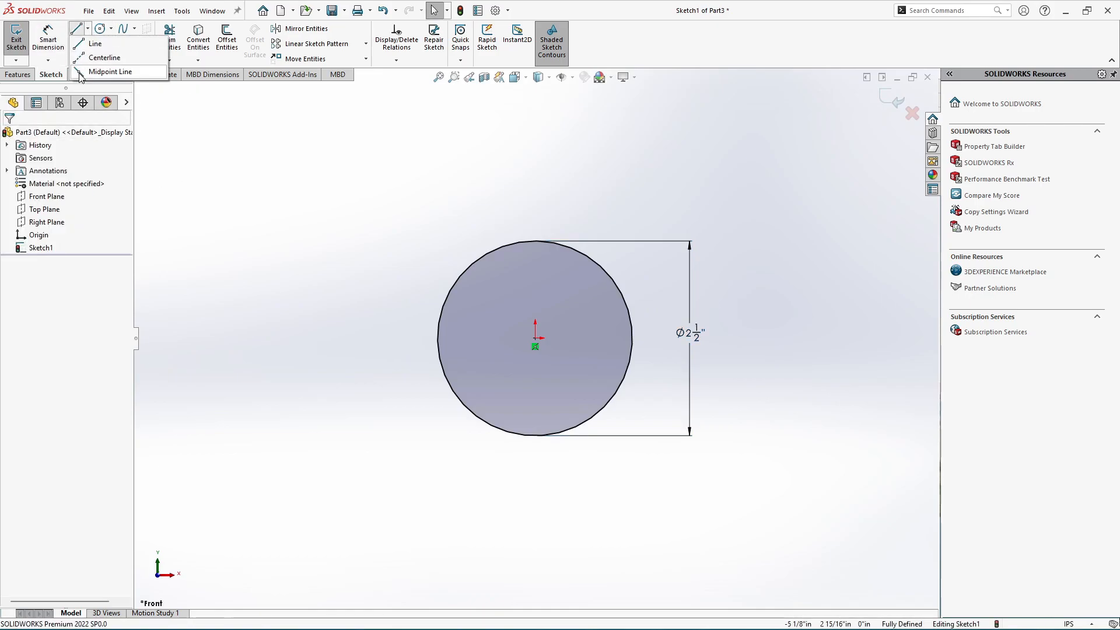
pyautogui.click(81, 71)
pyautogui.click(535, 435)
pyautogui.click(537, 465)
pyautogui.rightClick(538, 467)
pyautogui.click(542, 473)
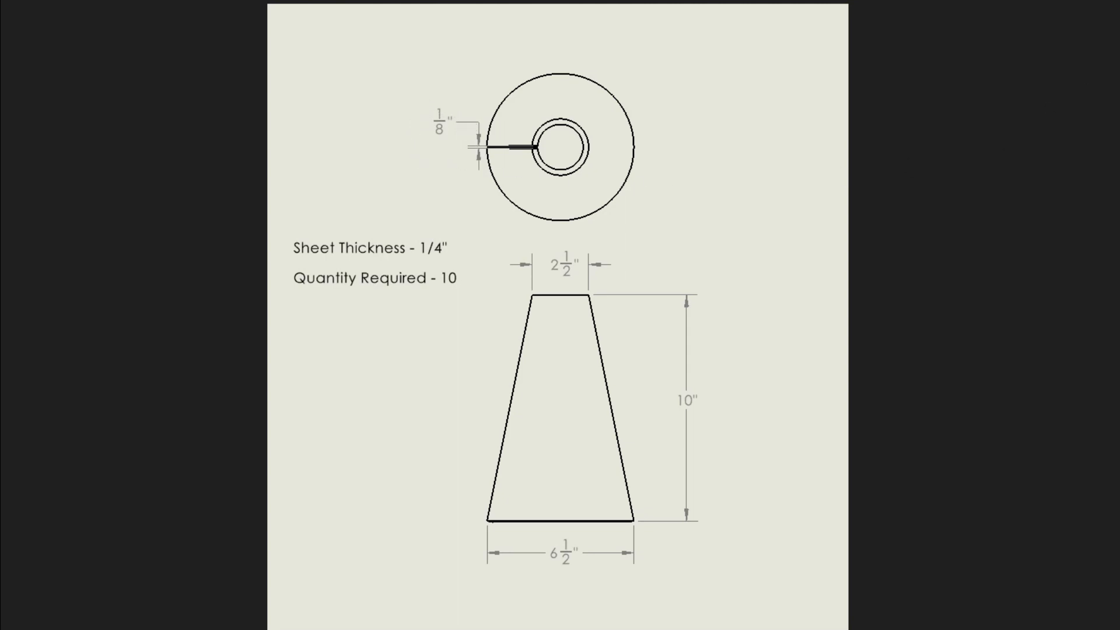
pyautogui.press('Escape')
pyautogui.click(1048, 11)
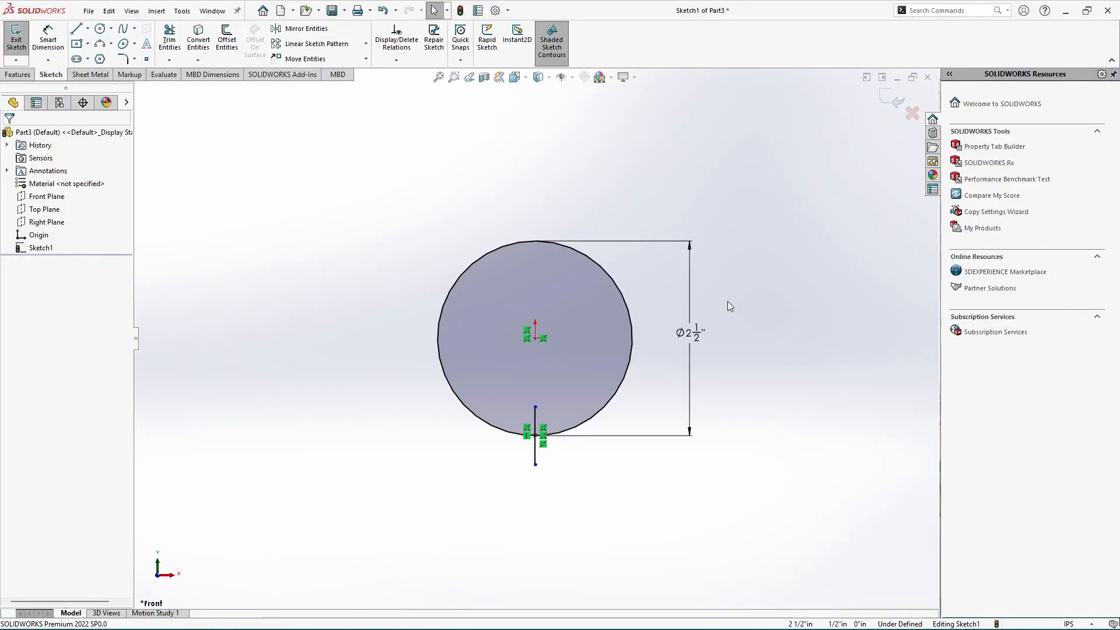
# Step: Offset the vertical line bi-directionally by 1/16 in with dimensions added, and convert the original line to construction geometry
pyautogui.scroll(-5, 560, 414)
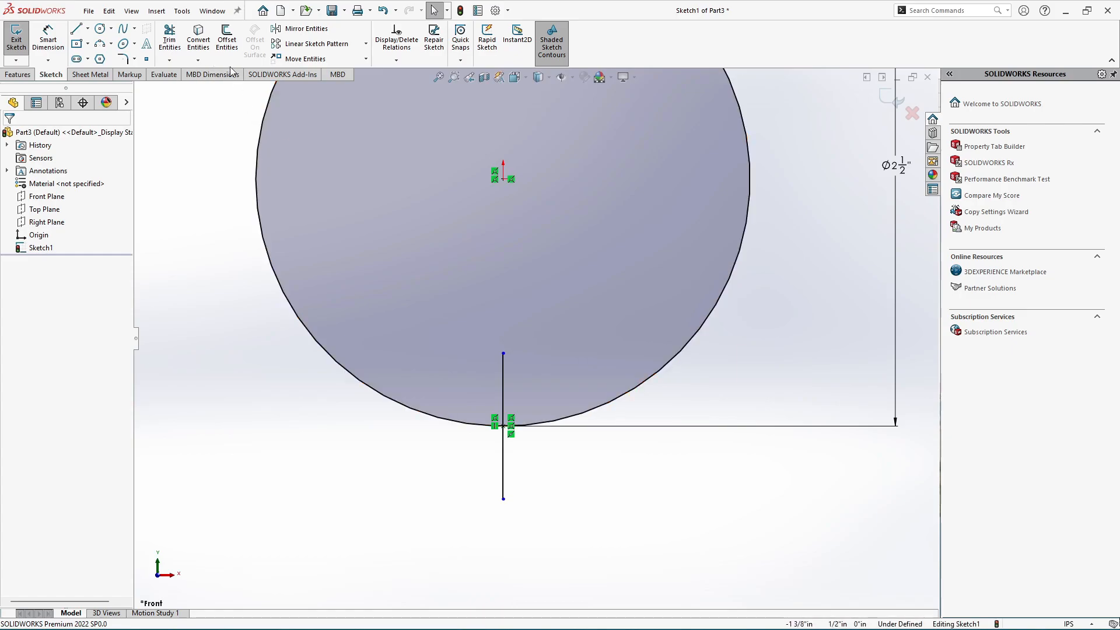
pyautogui.click(228, 44)
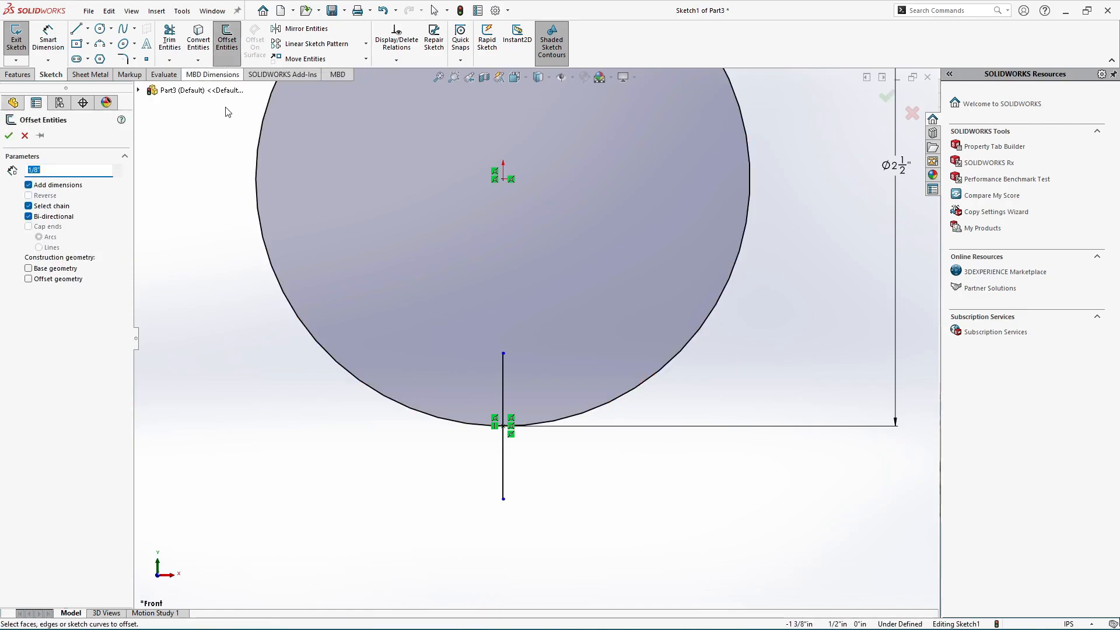
pyautogui.scroll(-1, 410, 421)
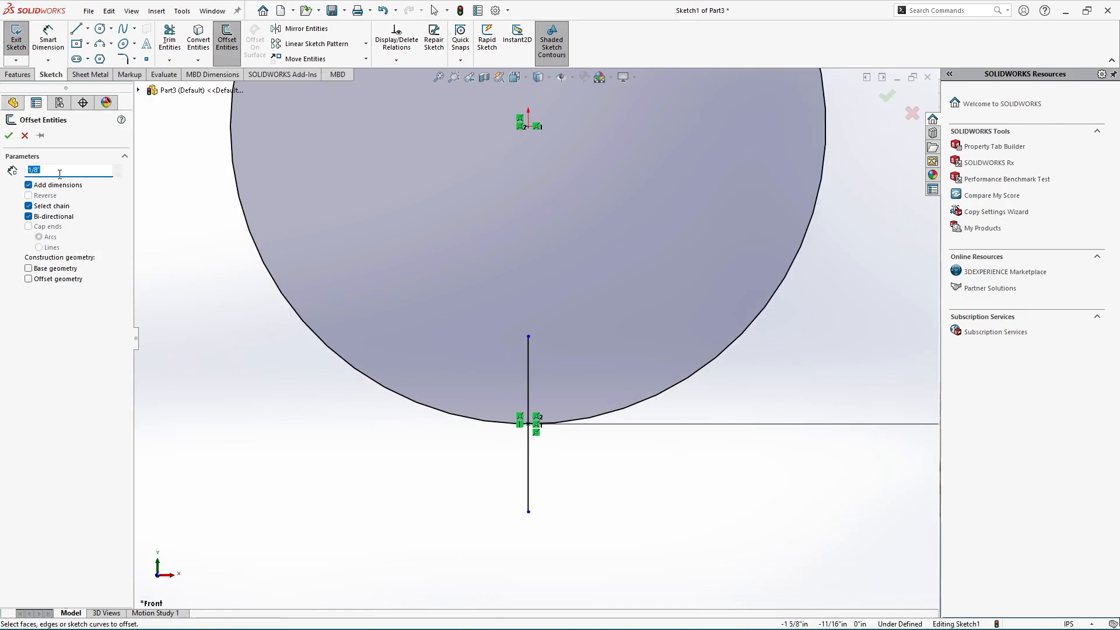
pyautogui.write('16')
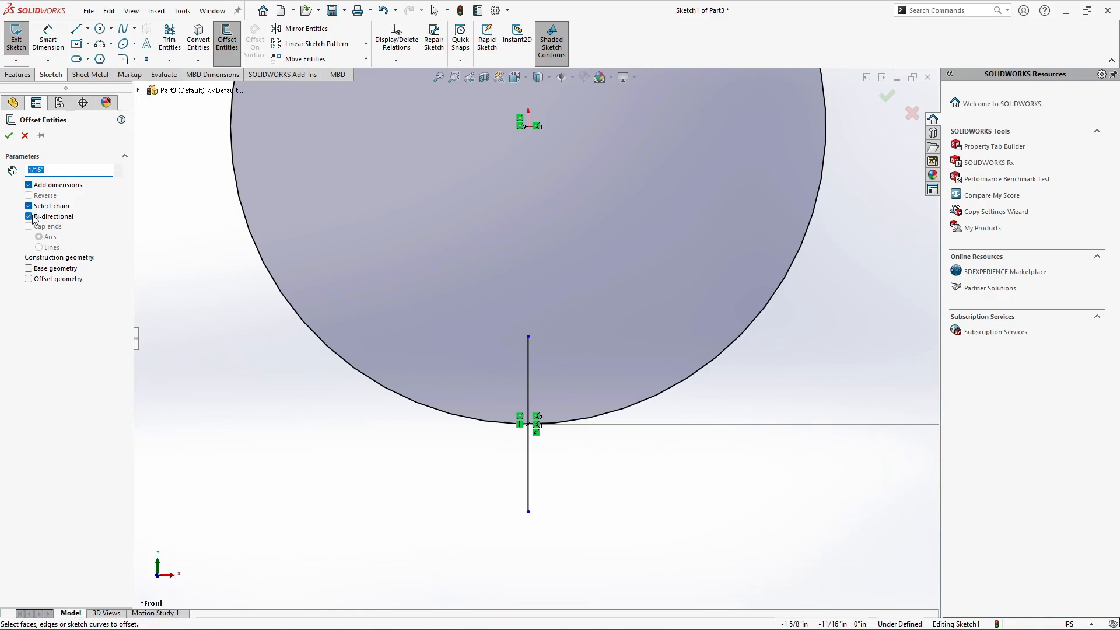
pyautogui.click(536, 470)
pyautogui.scroll(-4, 542, 437)
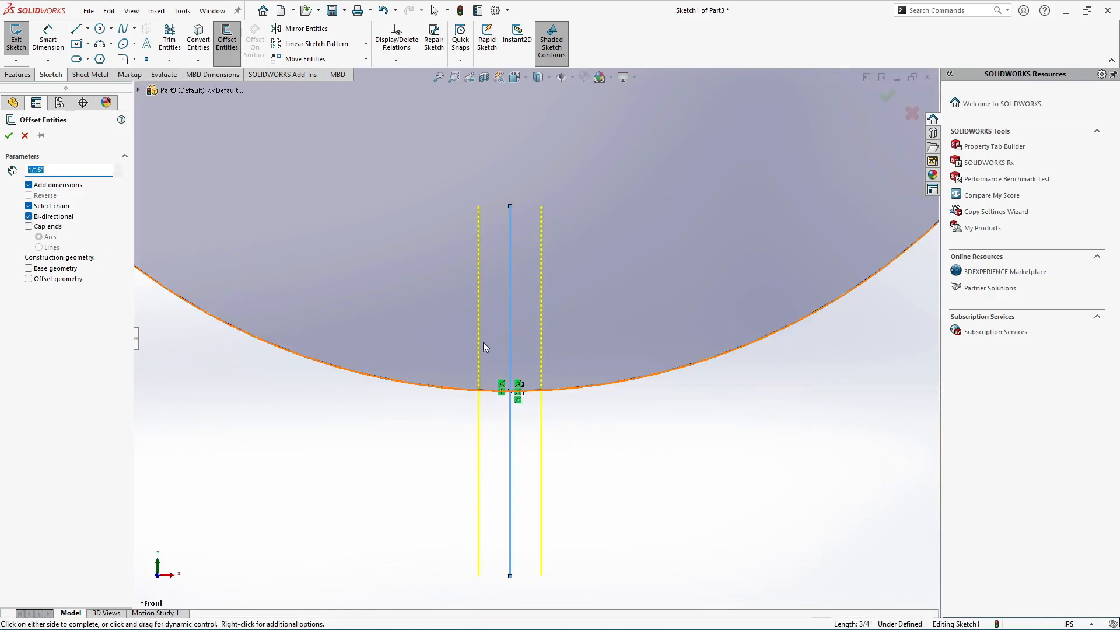
pyautogui.click(8, 136)
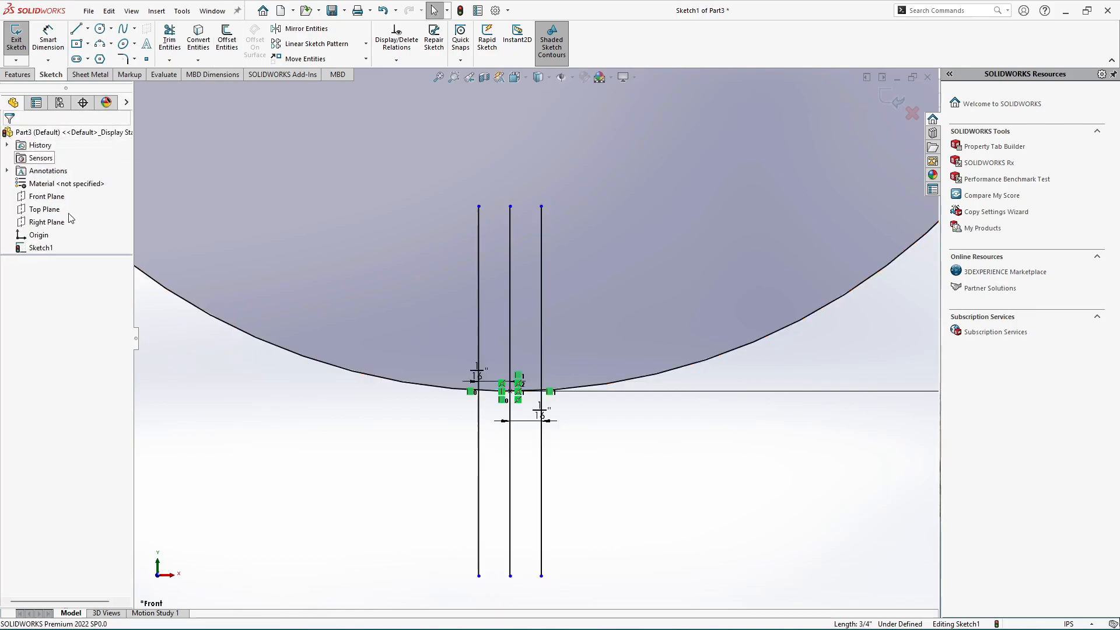
pyautogui.click(512, 478)
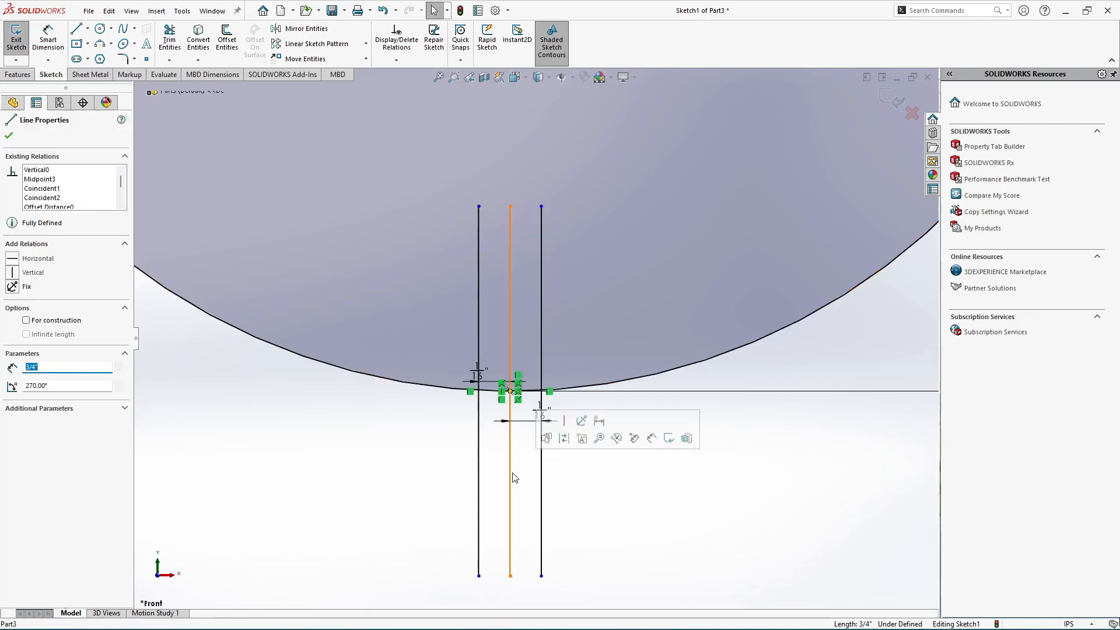
pyautogui.click(565, 440)
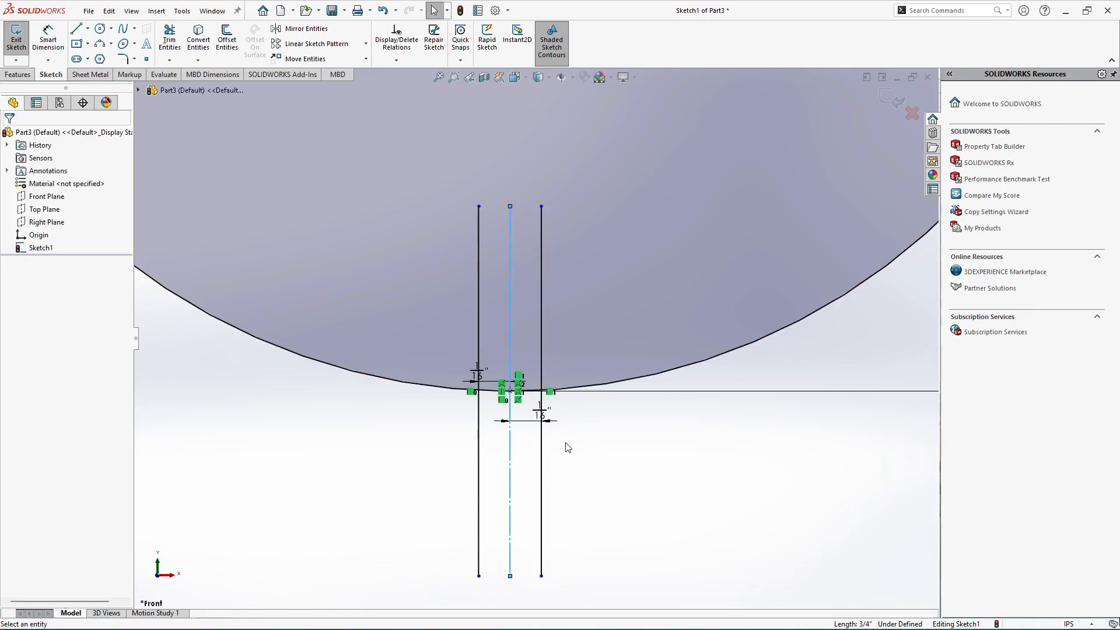
# Step: Trim away the bottom of the circle between the two offset lines using Trim to closest
pyautogui.scroll(-3, 560, 467)
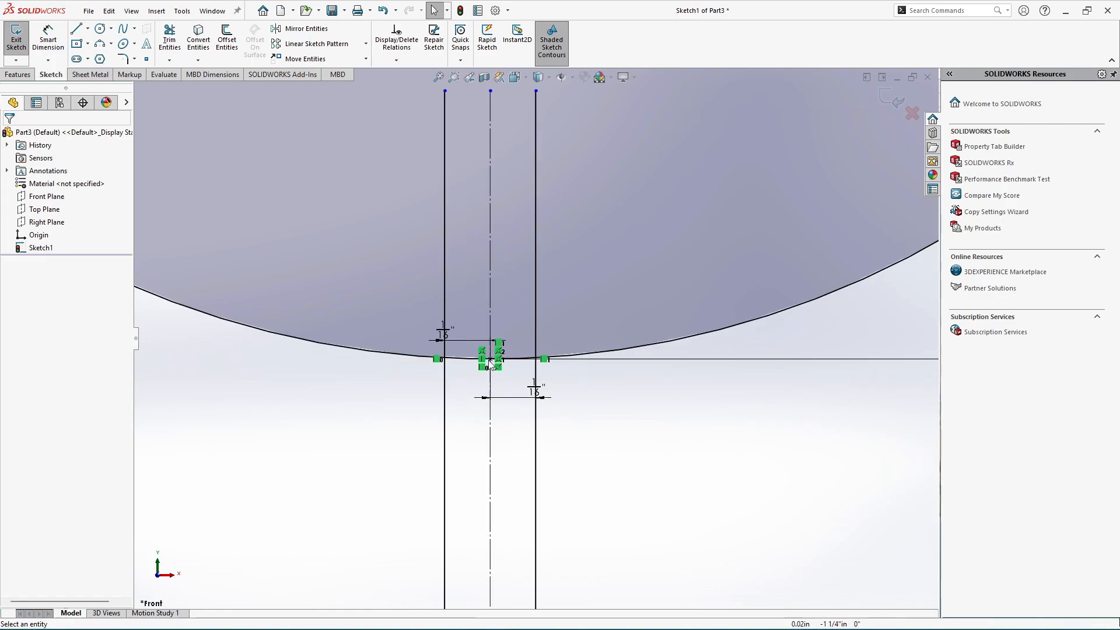
pyautogui.click(169, 37)
pyautogui.scroll(-2, 573, 439)
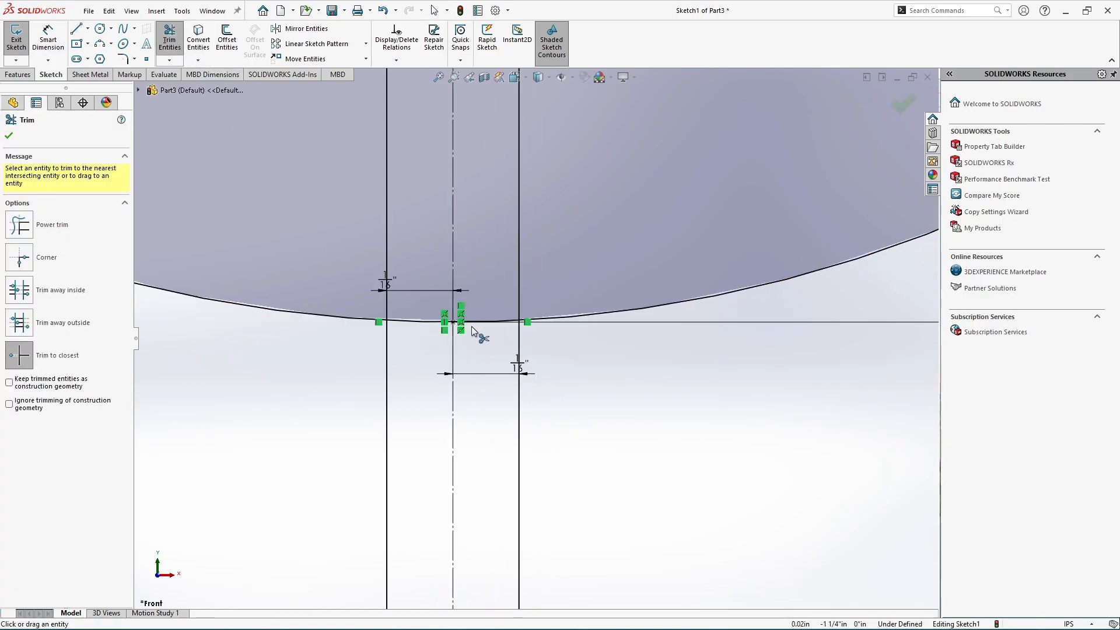
pyautogui.scroll(-2, 473, 325)
pyautogui.click(436, 321)
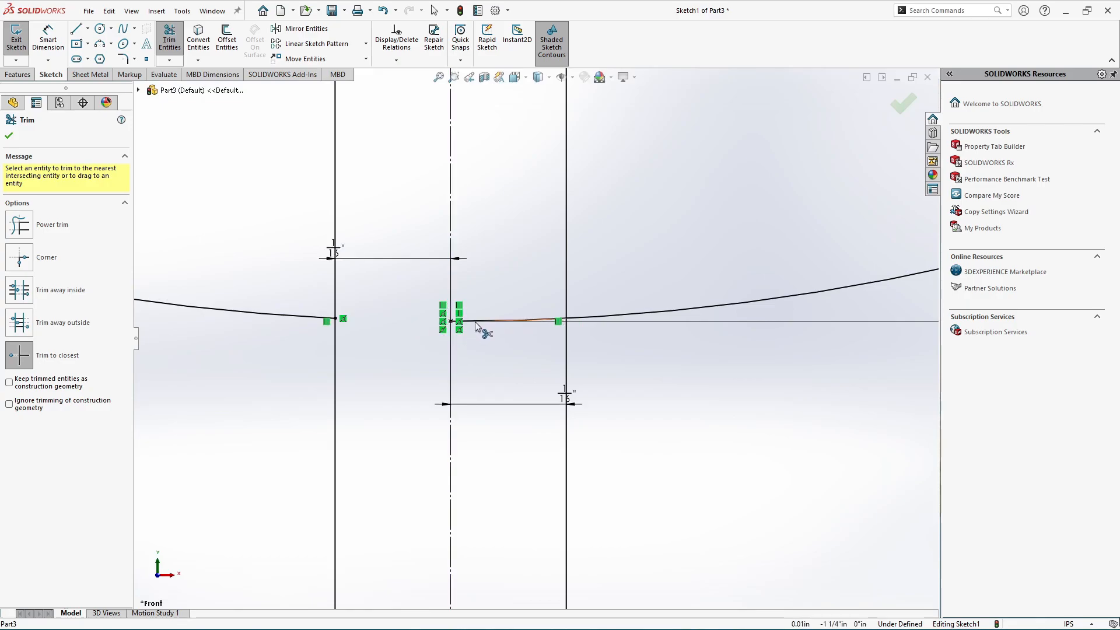
pyautogui.click(475, 322)
# Step: Trim away both offset lines above and below the circle, leaving the open arc and the vertical centreline
pyautogui.scroll(2, 537, 336)
pyautogui.click(398, 308)
pyautogui.click(398, 344)
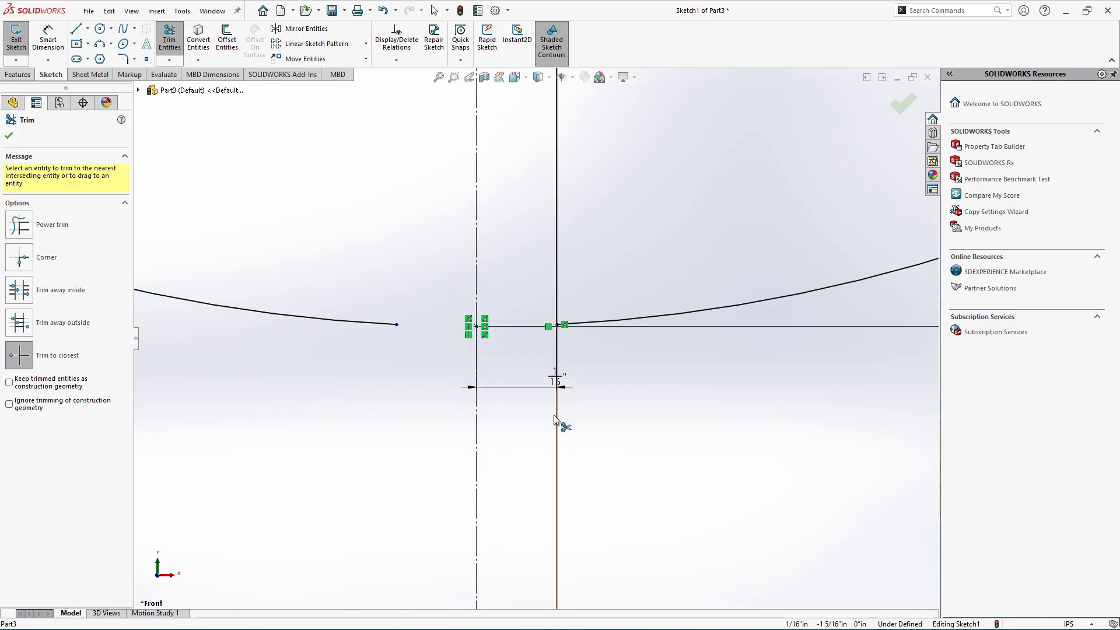
pyautogui.click(558, 411)
pyautogui.click(558, 301)
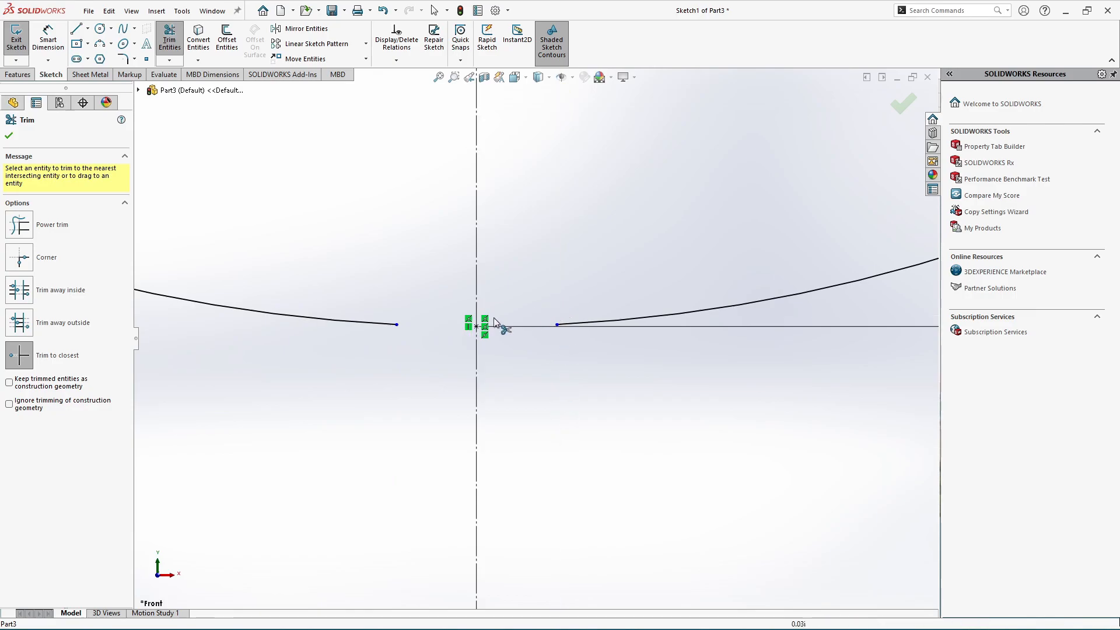
pyautogui.click(9, 136)
# Step: Dimension the arc endpoint on the left of the gap at 1/16 in from the vertical centreline
pyautogui.scroll(-1, 508, 335)
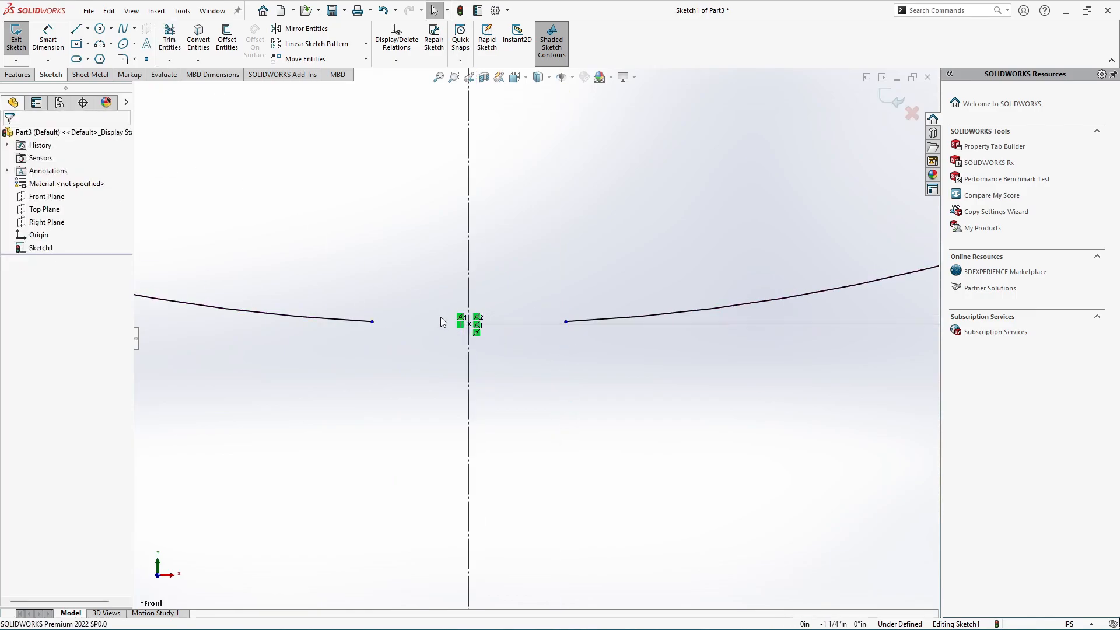
pyautogui.click(48, 40)
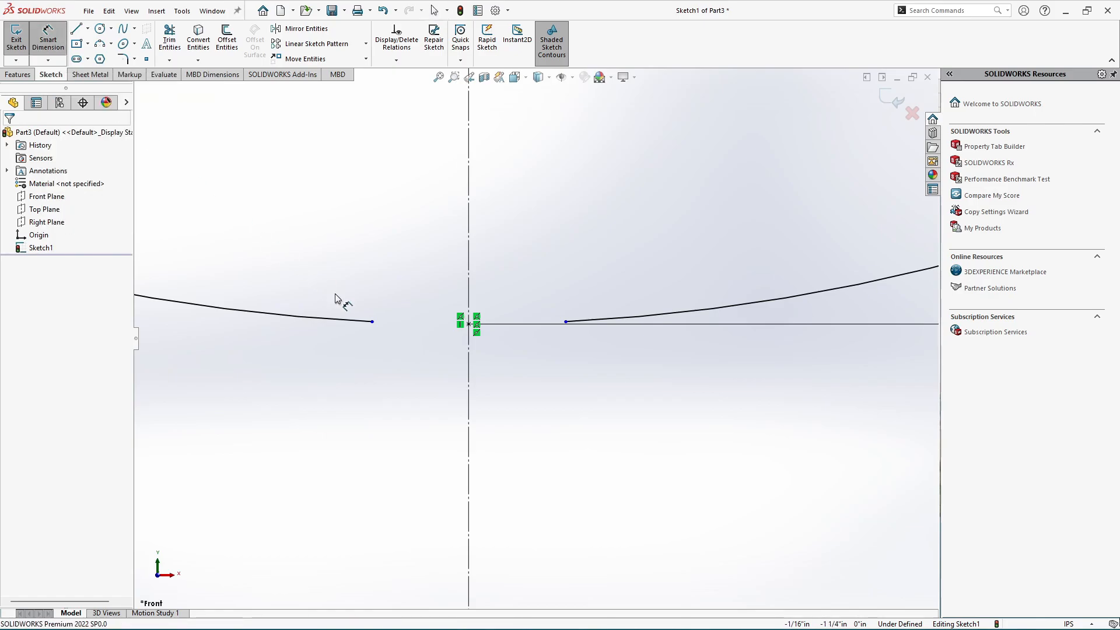
pyautogui.click(371, 322)
pyautogui.click(468, 368)
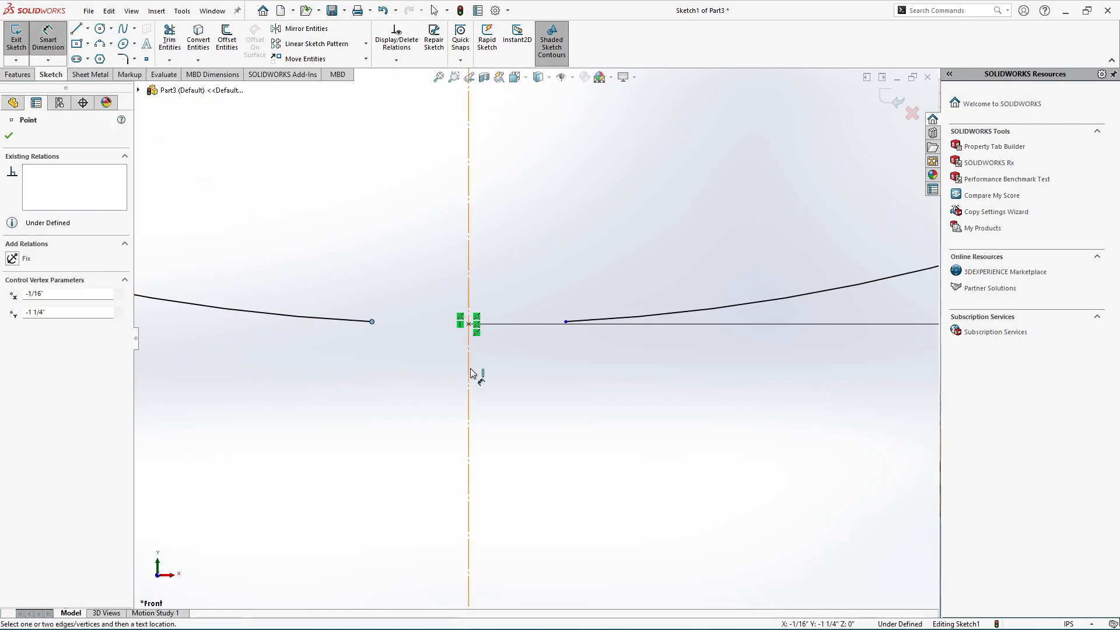
pyautogui.click(449, 412)
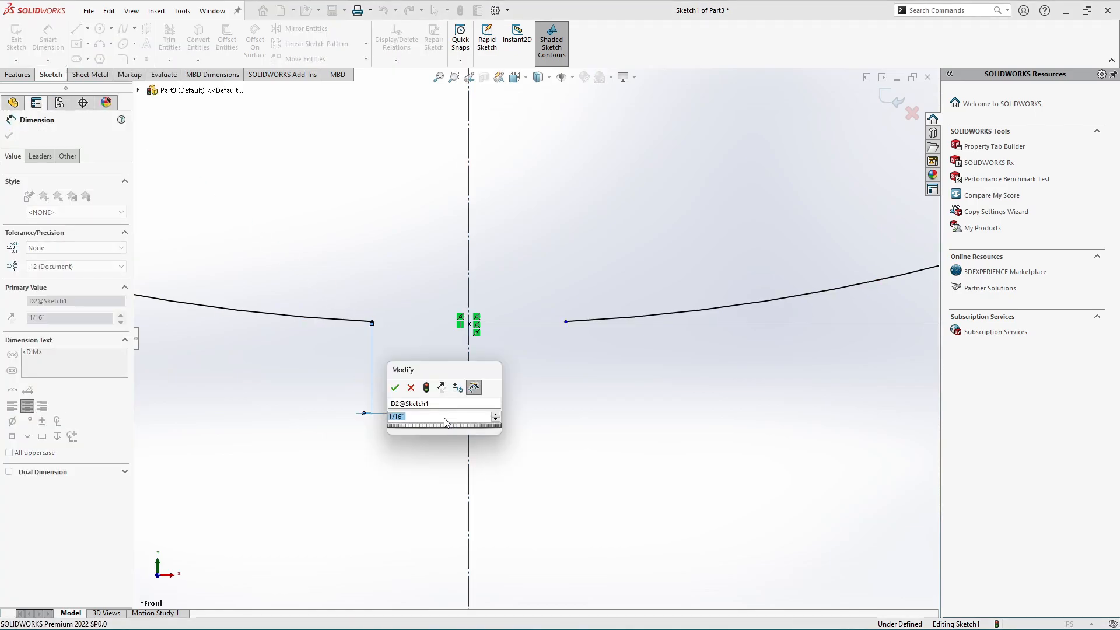
pyautogui.click(395, 388)
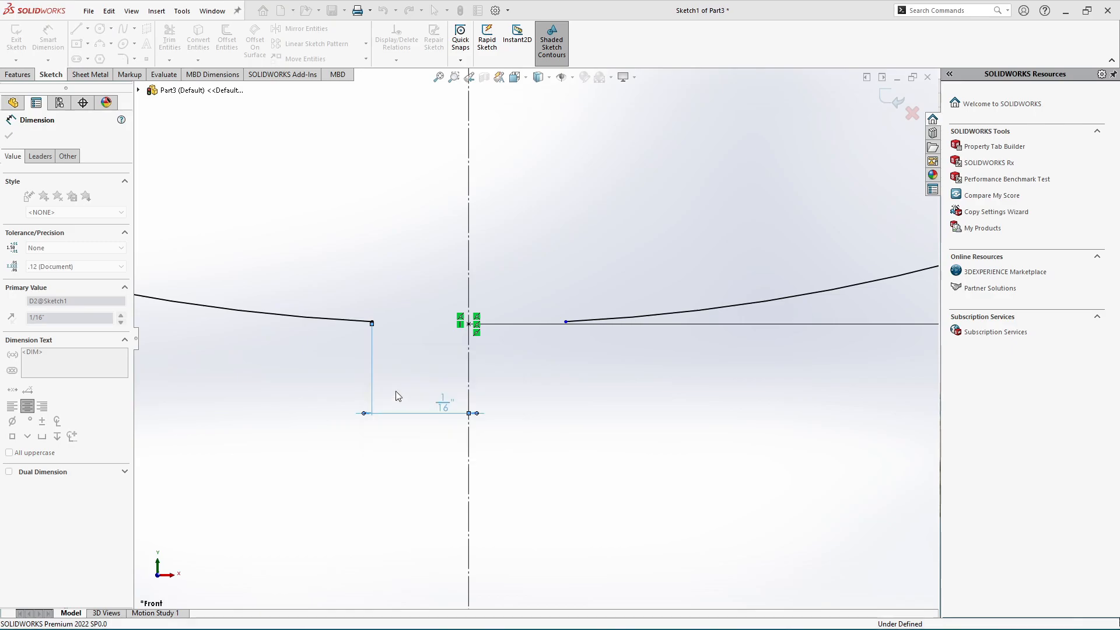
# Step: Dimension the arc endpoint on the right of the gap at 1/16 in from the vertical centreline and exit the sketch
pyautogui.click(566, 322)
pyautogui.click(469, 356)
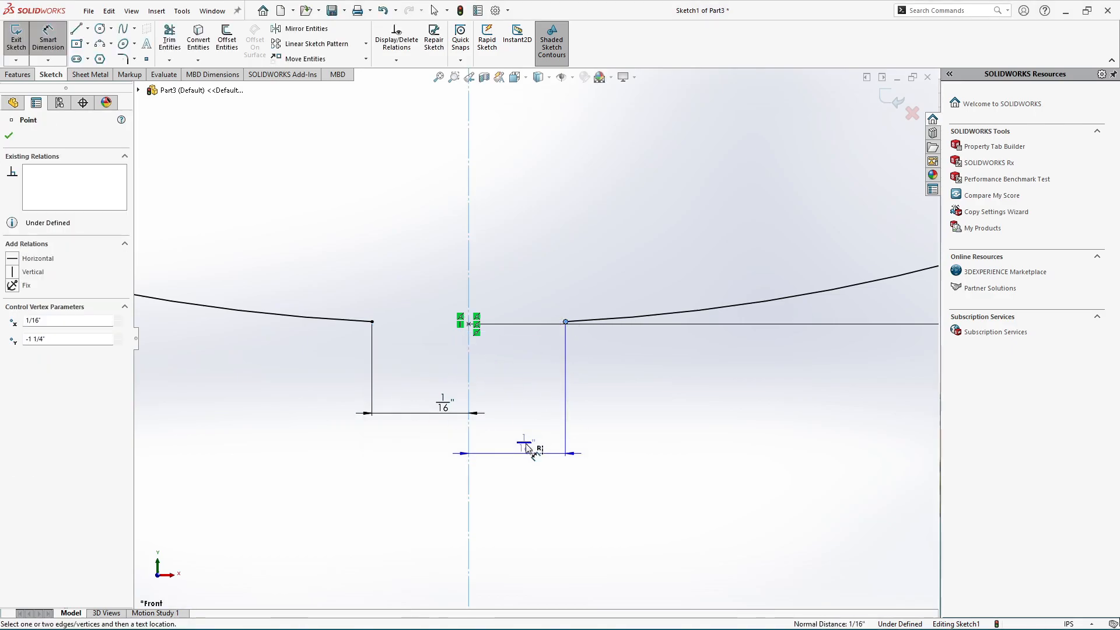
pyautogui.click(527, 449)
pyautogui.click(476, 428)
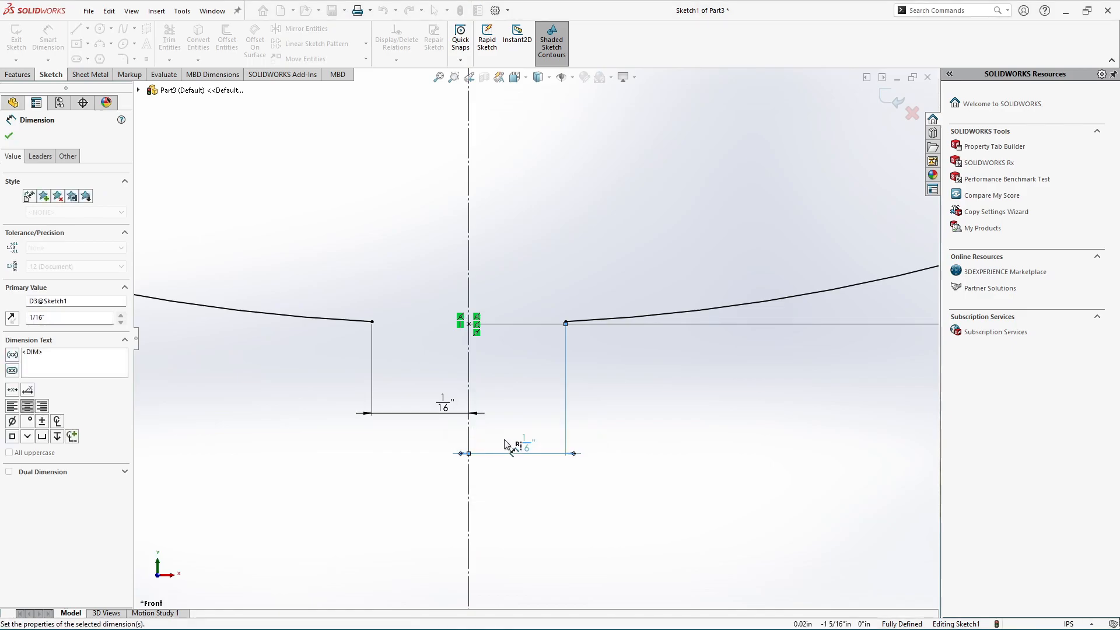
pyautogui.scroll(3, 536, 344)
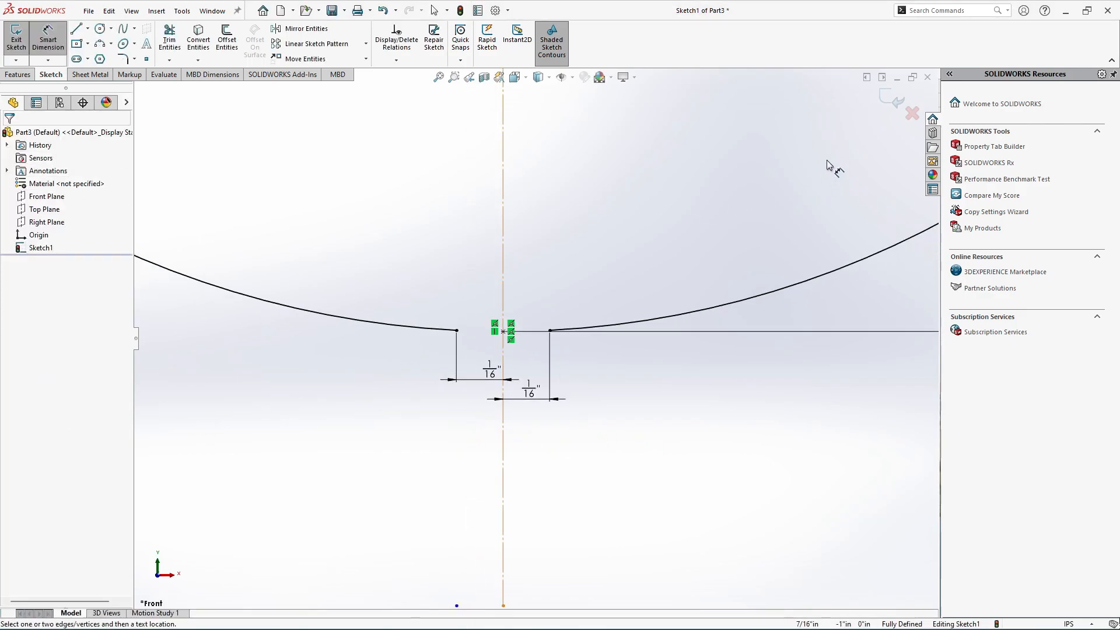
pyautogui.click(893, 99)
# Step: Start a reference plane offset 12 in from the Front Plane
pyautogui.press('z')
pyautogui.press('z')
pyautogui.press('z')
pyautogui.press('z')
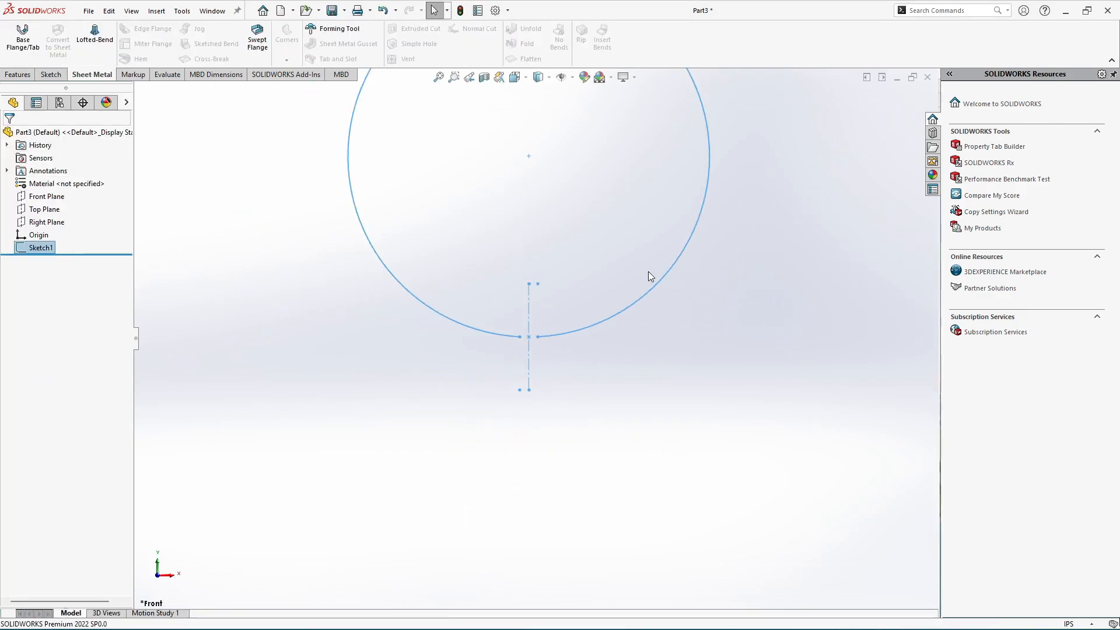
pyautogui.moveTo(645, 333)
pyautogui.mouseDown(button='middle')
pyautogui.moveTo(635, 205)
pyautogui.moveTo(706, 178)
pyautogui.moveTo(688, 177)
pyautogui.mouseUp(button='middle')
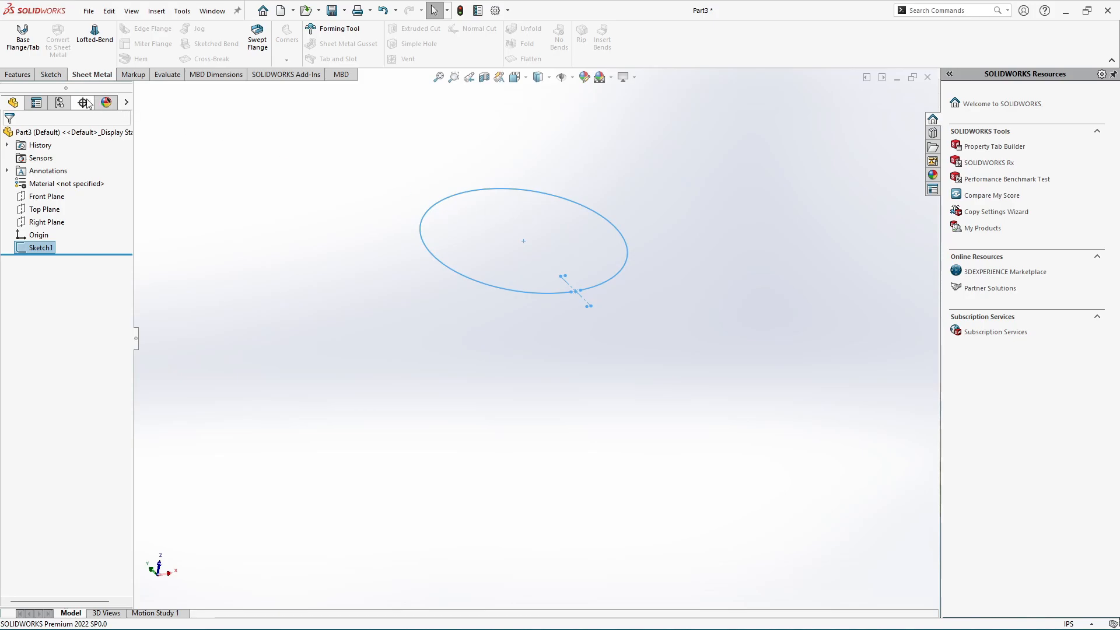
pyautogui.click(18, 75)
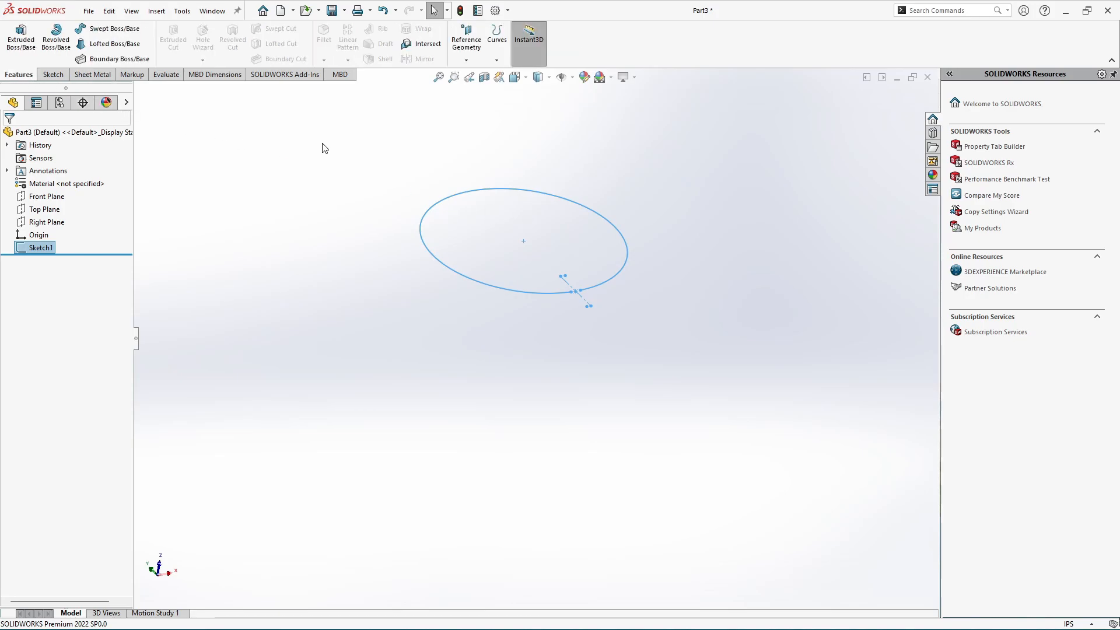
pyautogui.click(466, 60)
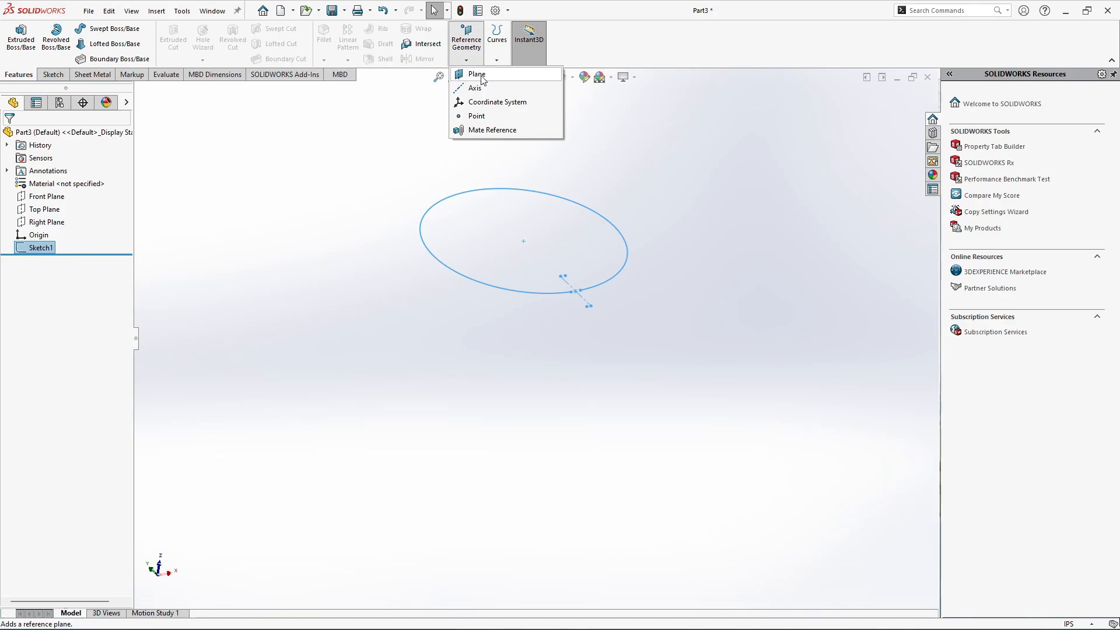
pyautogui.click(480, 75)
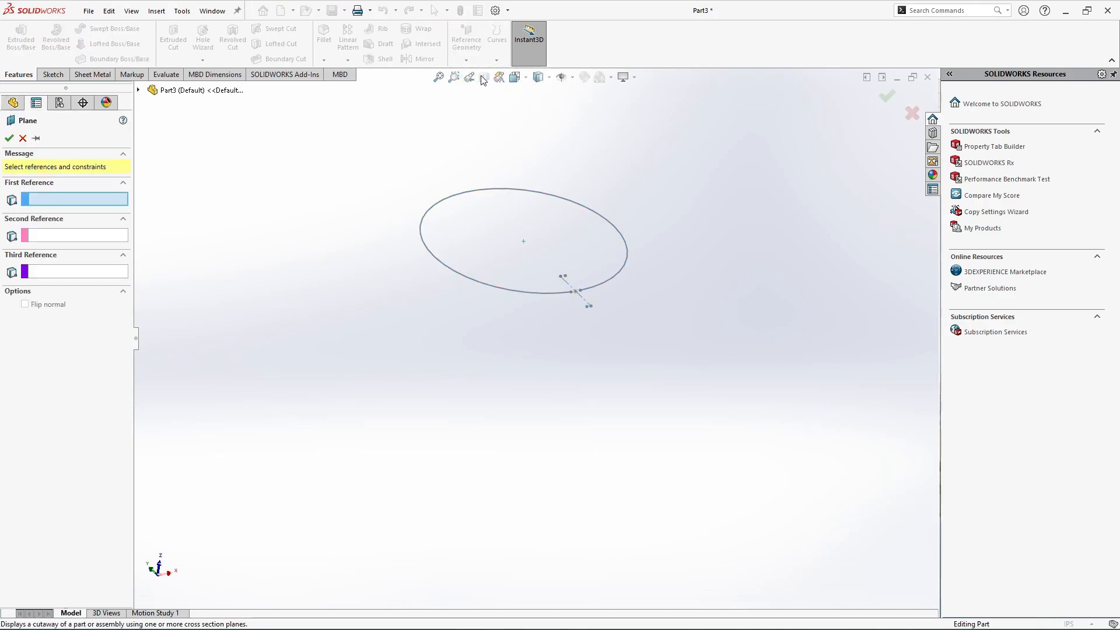
pyautogui.click(138, 91)
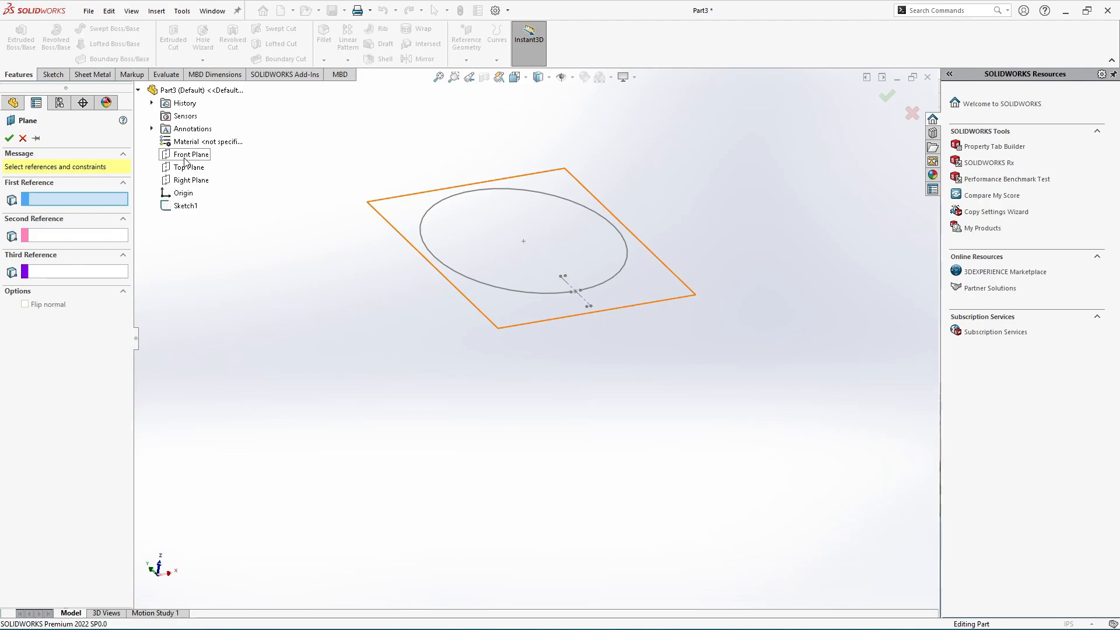
pyautogui.click(185, 156)
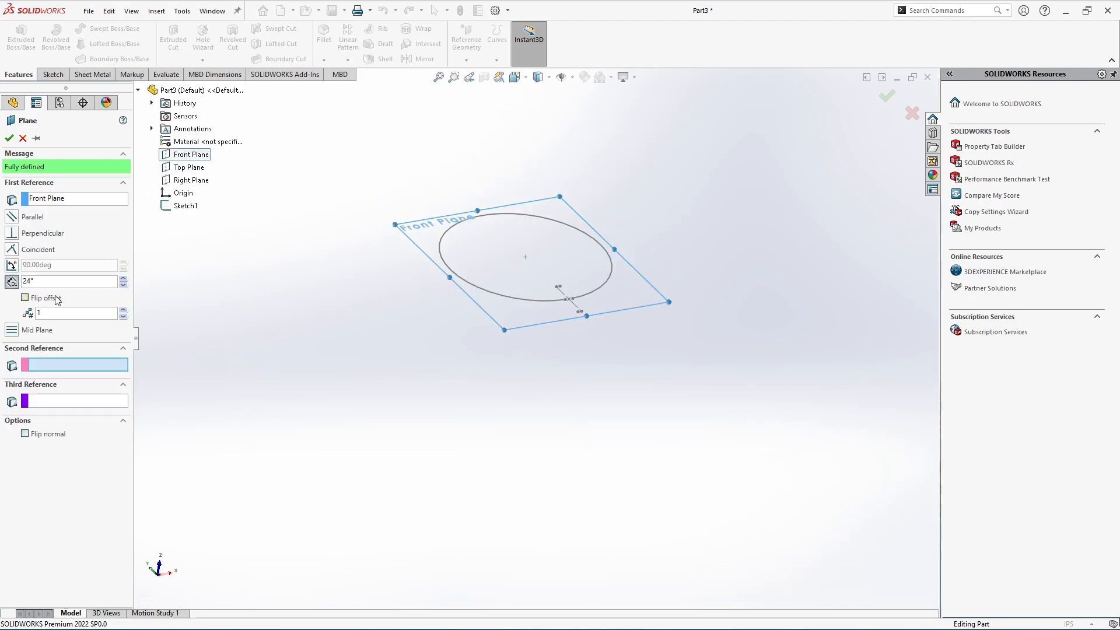
pyautogui.click(13, 283)
# Step: Flip the offset so the plane lies on the opposite side of the Front Plane, and create it
pyautogui.scroll(5, 505, 306)
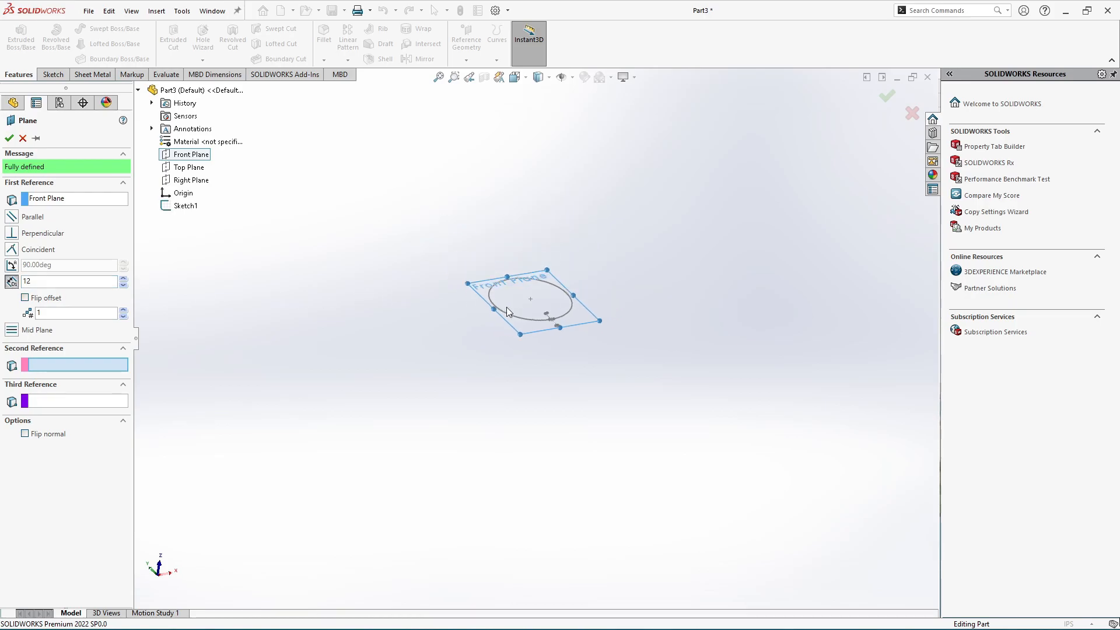
pyautogui.scroll(4, 522, 335)
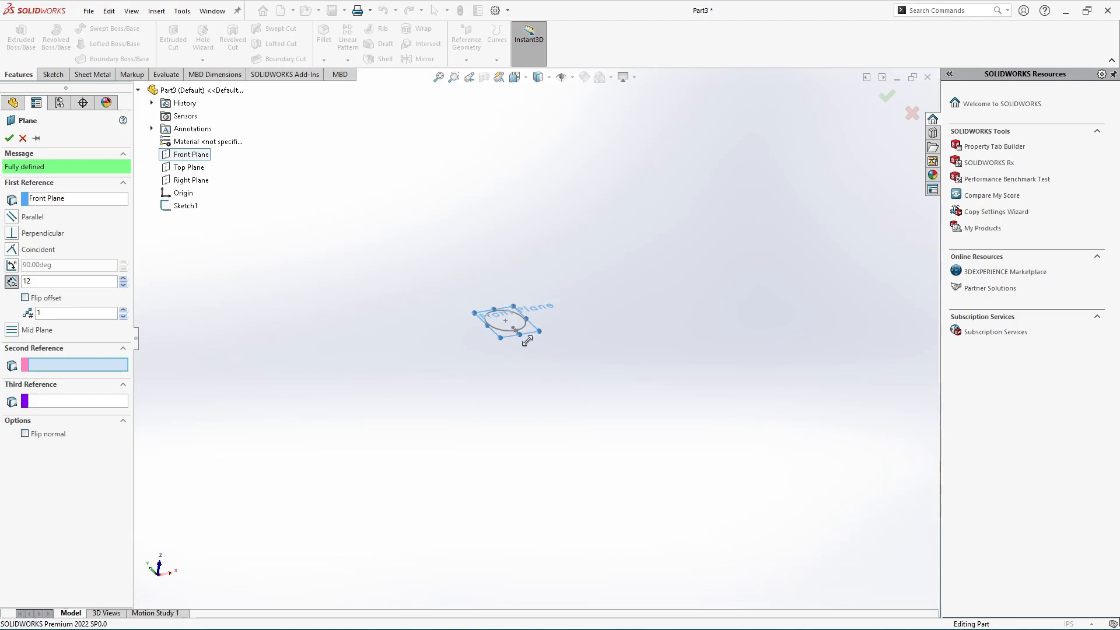
pyautogui.scroll(-3, 569, 229)
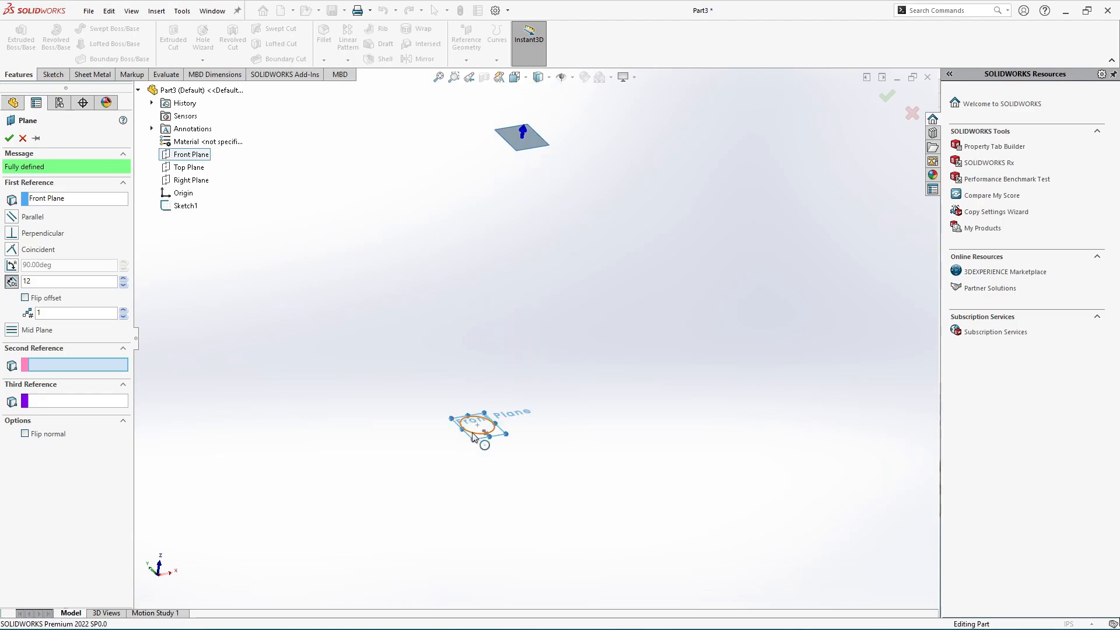
pyautogui.scroll(-1, 472, 433)
pyautogui.scroll(3, 476, 422)
pyautogui.scroll(1, 531, 410)
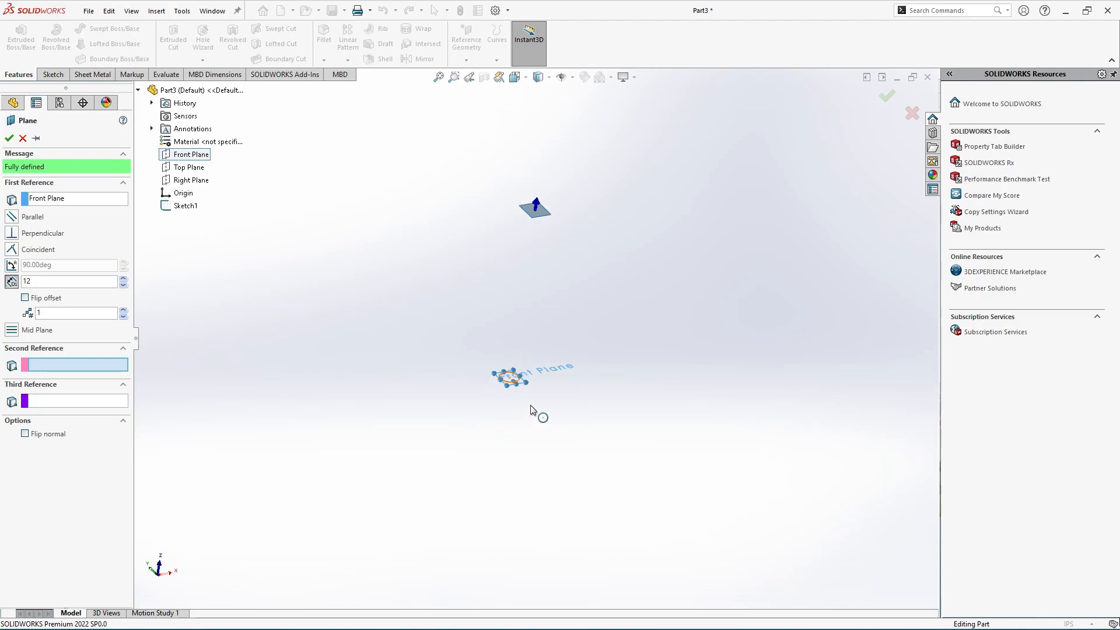
pyautogui.click(26, 299)
pyautogui.scroll(-3, 505, 443)
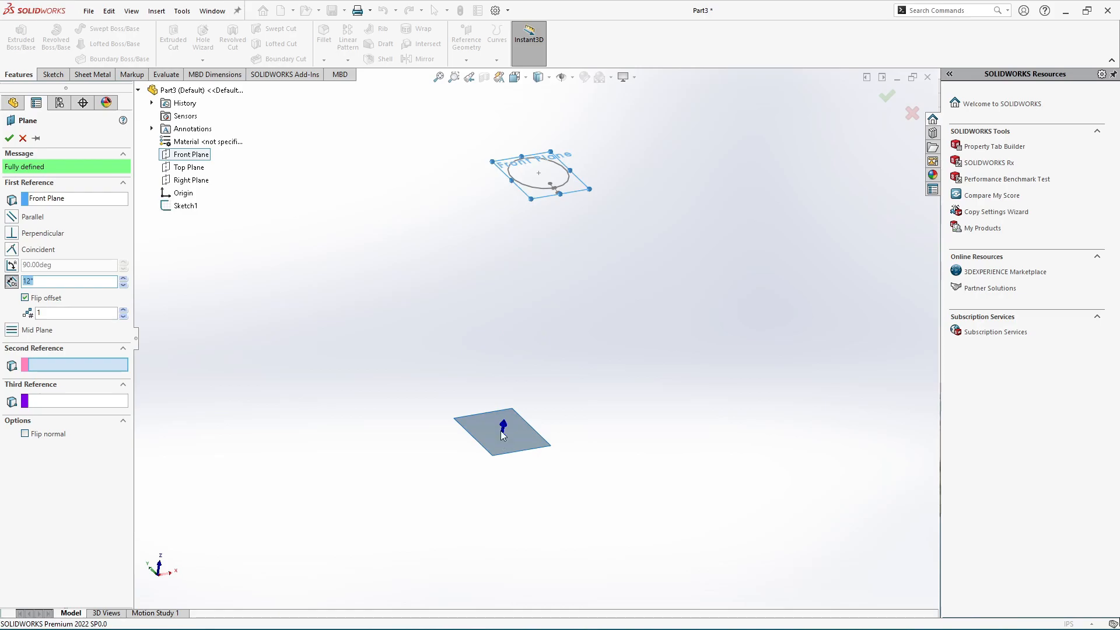
pyautogui.scroll(-2, 504, 423)
pyautogui.click(10, 139)
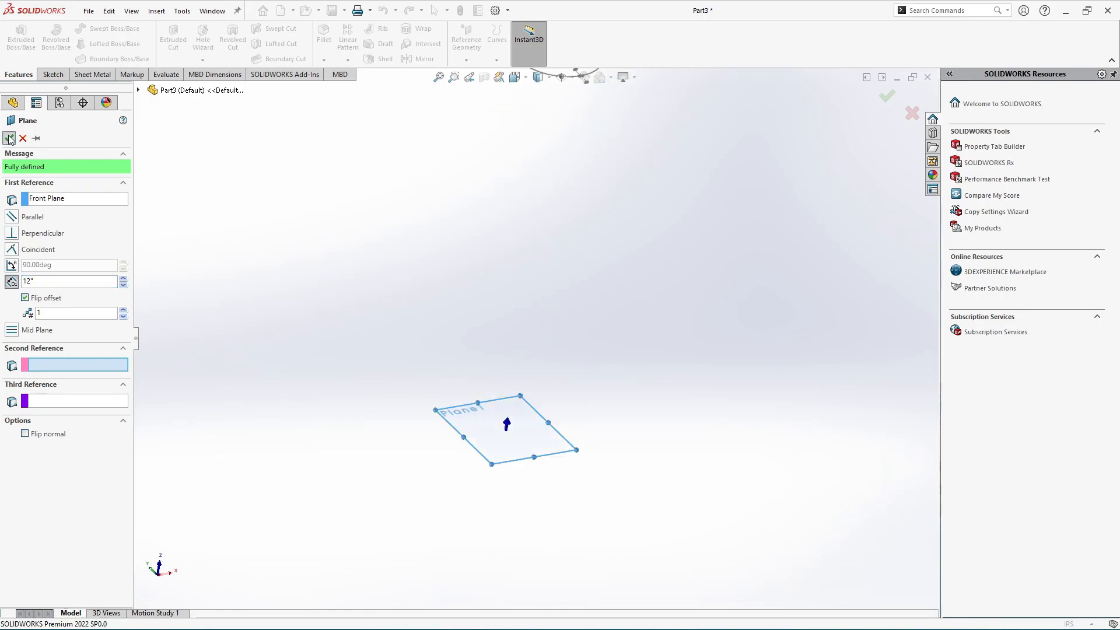
# Step: Sketch a circle about 6 3/8 in in diameter on the new offset plane, centred on the origin
pyautogui.click(538, 408)
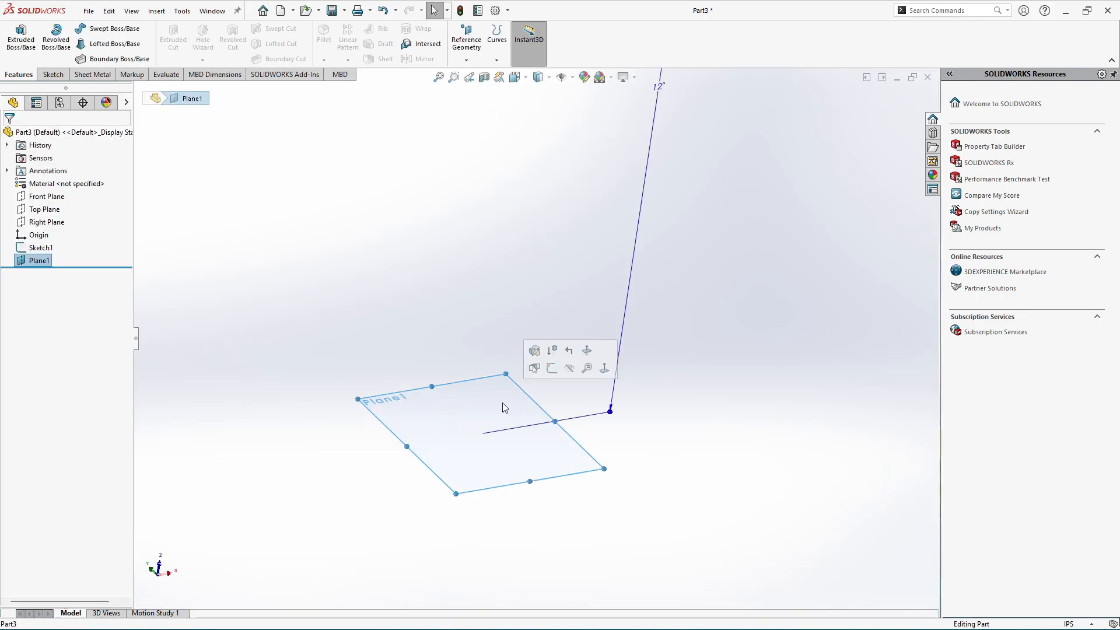
pyautogui.click(553, 369)
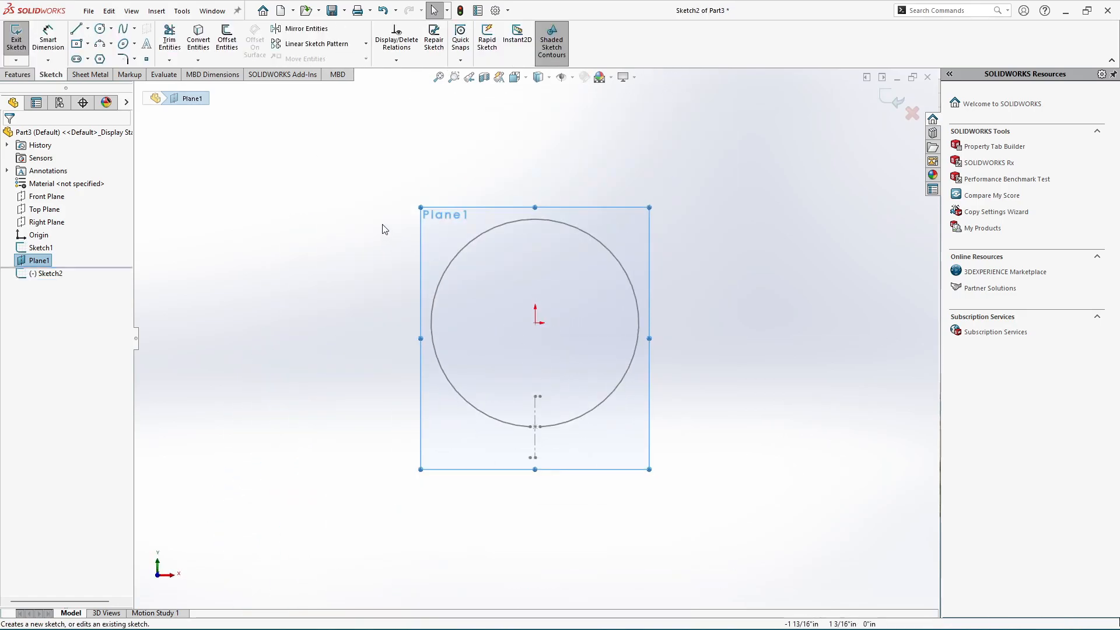
pyautogui.click(101, 28)
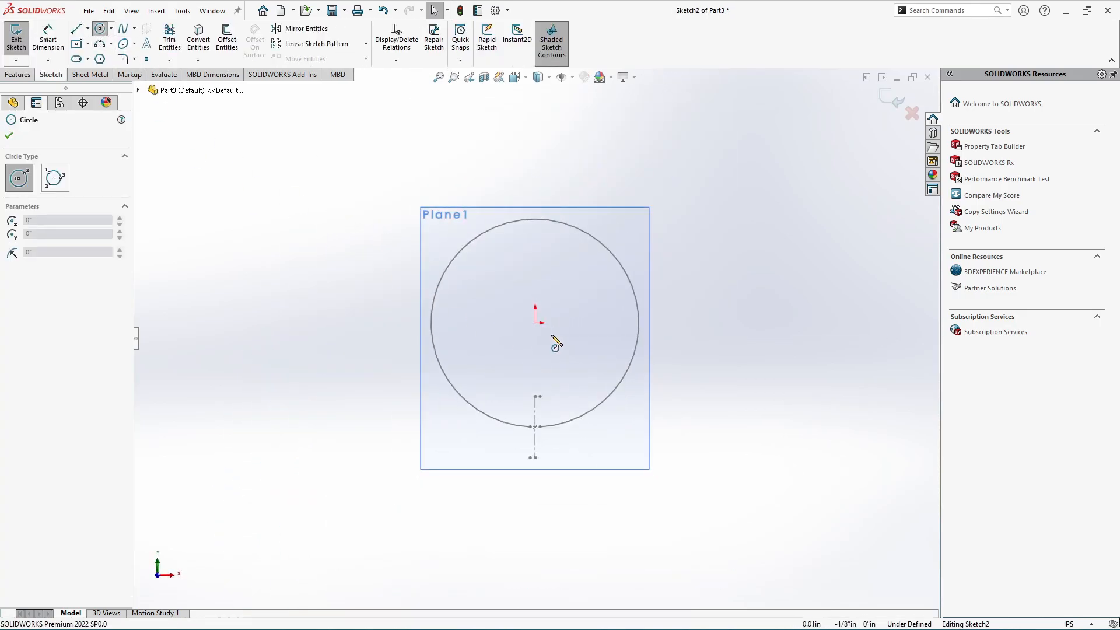
pyautogui.click(535, 322)
pyautogui.click(767, 461)
pyautogui.rightClick(768, 460)
pyautogui.click(778, 463)
pyautogui.press('z')
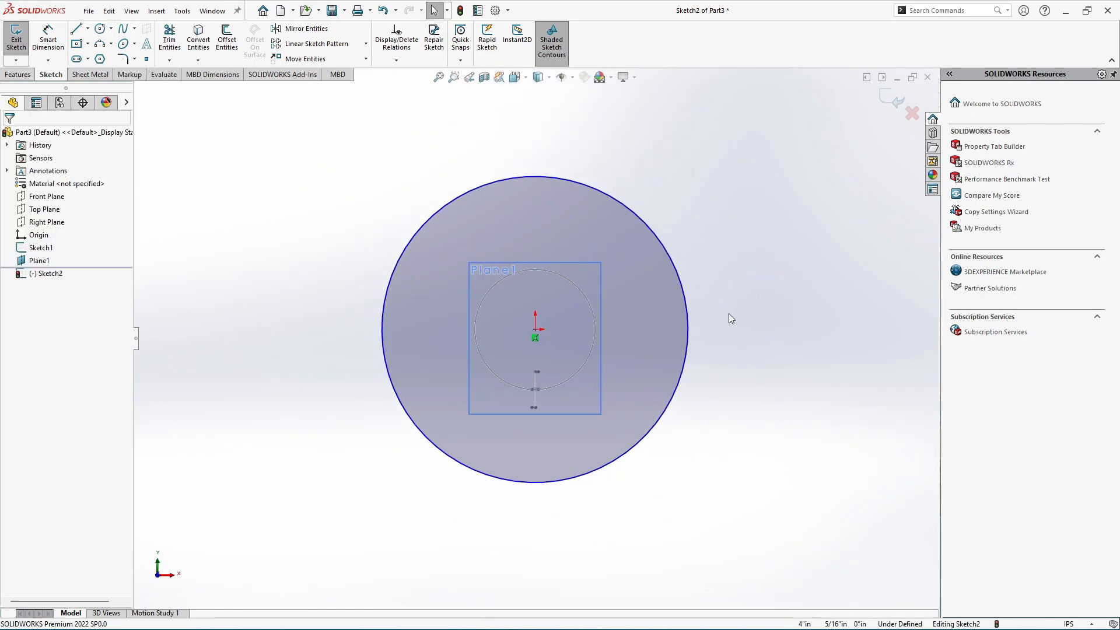
# Step: Dimension the large circle's diameter at 6.5 in
pyautogui.click(48, 36)
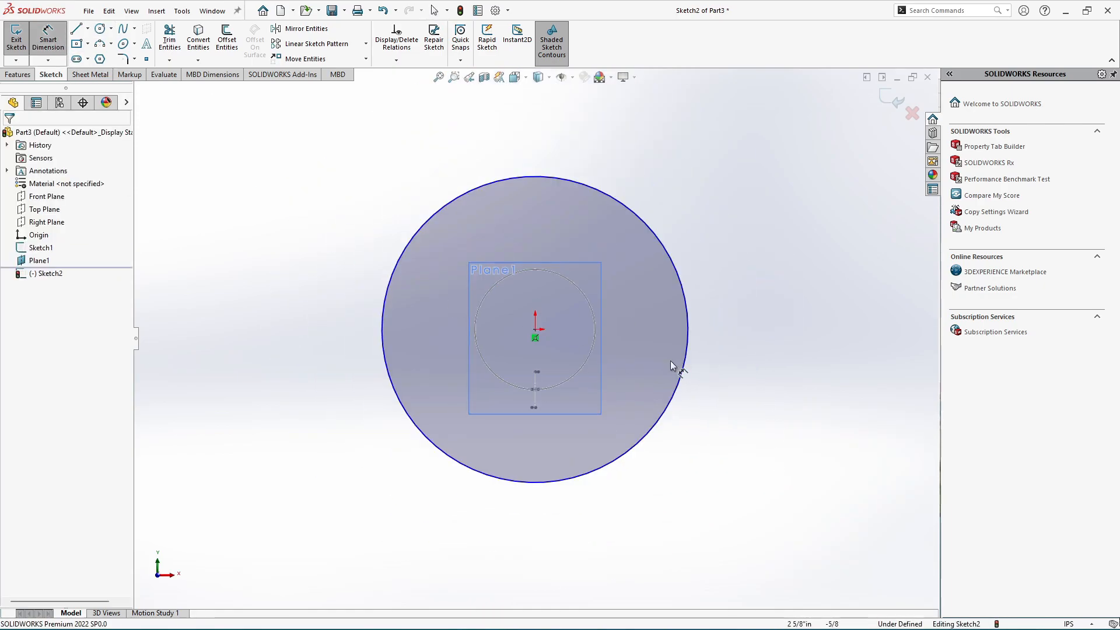
pyautogui.click(685, 358)
pyautogui.click(747, 341)
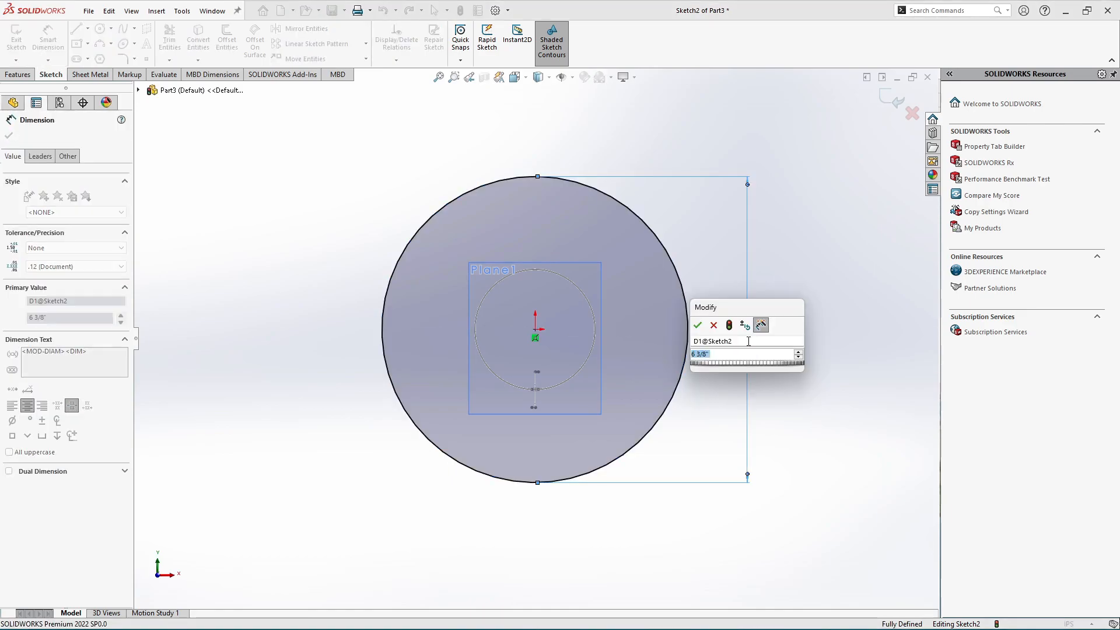
pyautogui.write('6.5')
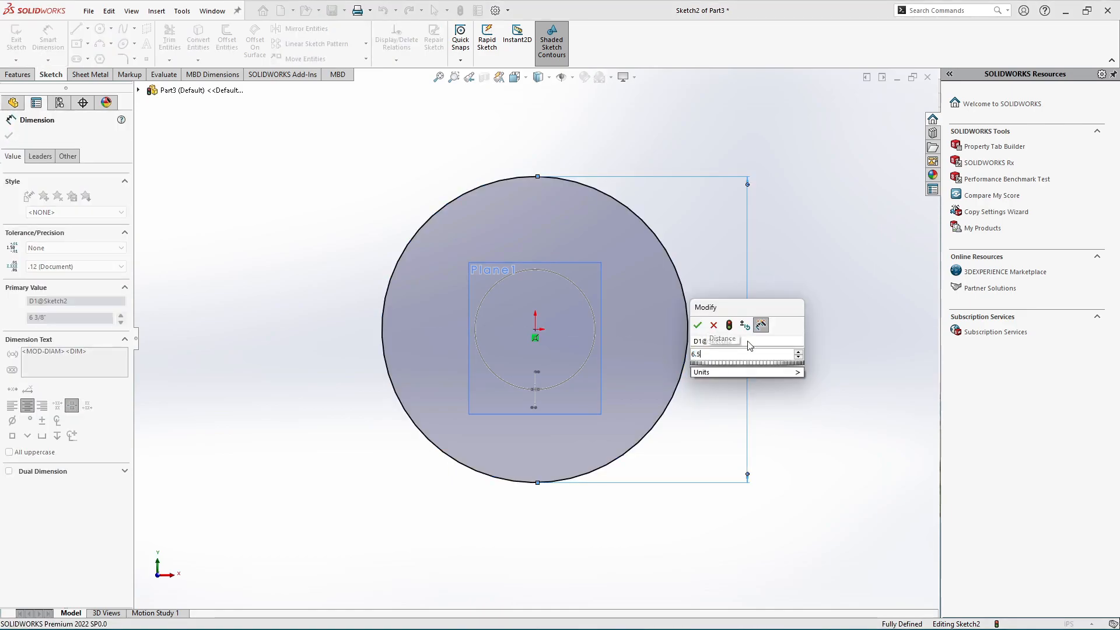
pyautogui.press('Return')
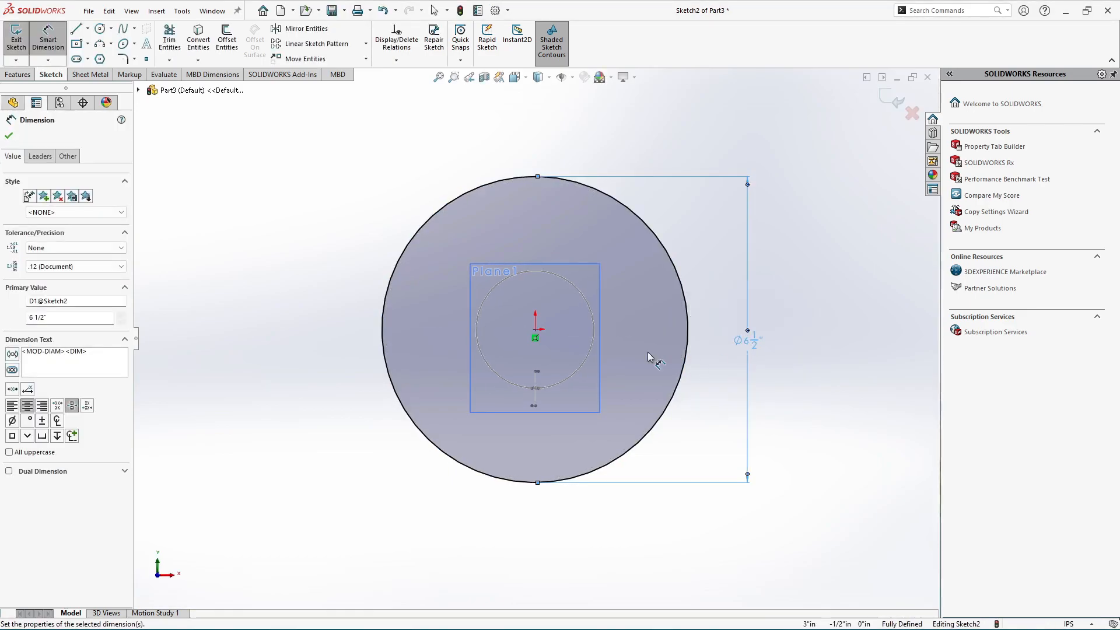
pyautogui.click(8, 135)
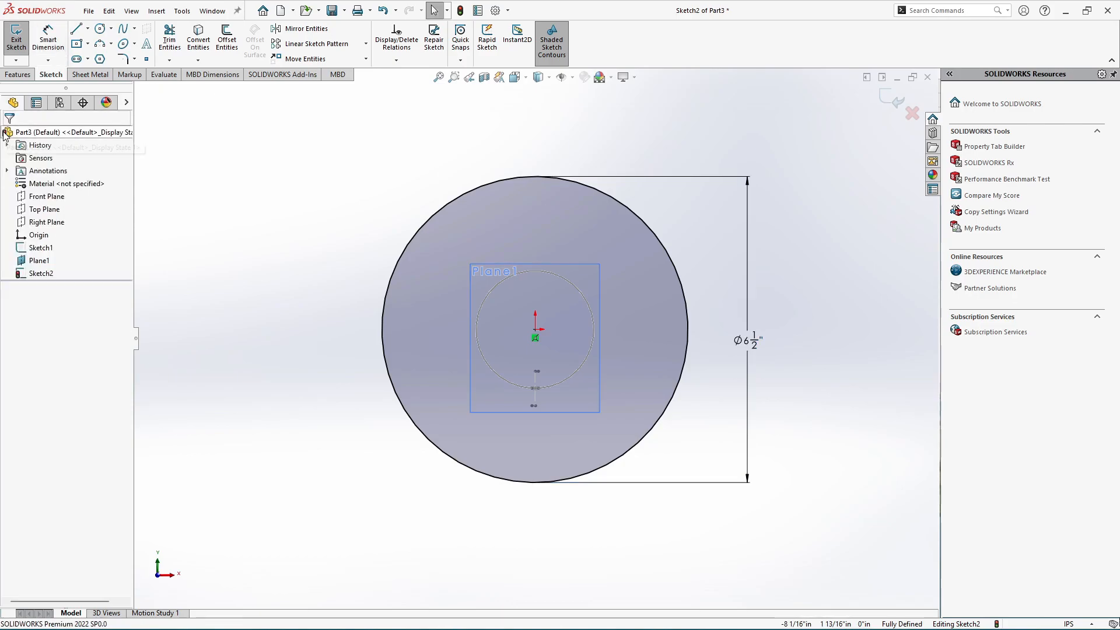
# Step: Sketch a vertical midpoint line about 5/8 in long, centred on the lowest point of the large circle
pyautogui.click(87, 29)
pyautogui.click(111, 71)
pyautogui.scroll(-3, 525, 471)
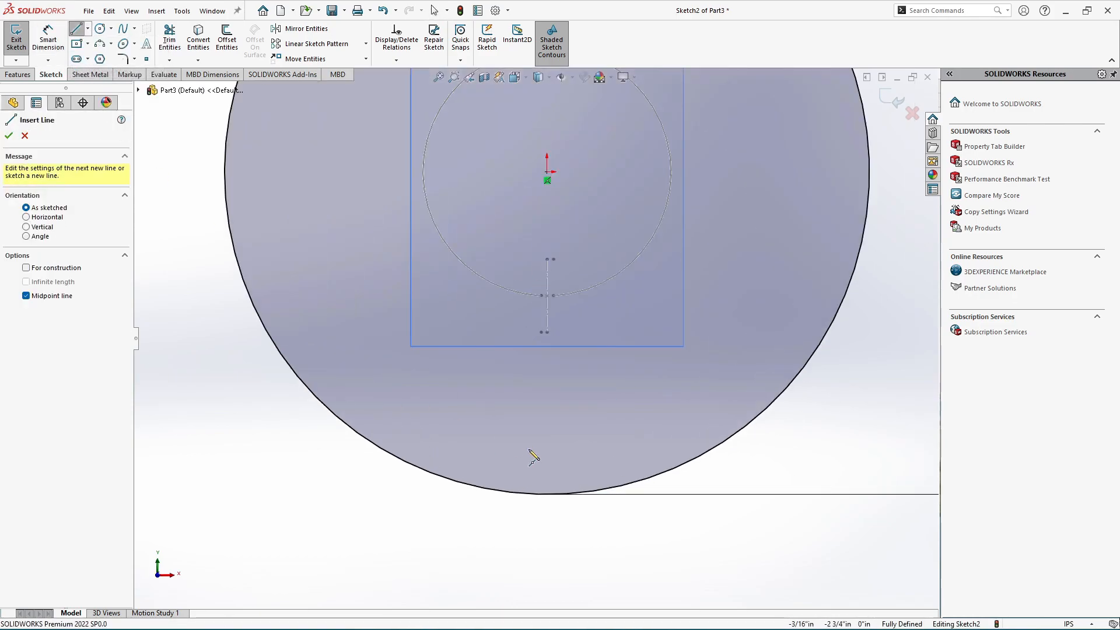
pyautogui.click(547, 495)
pyautogui.click(548, 525)
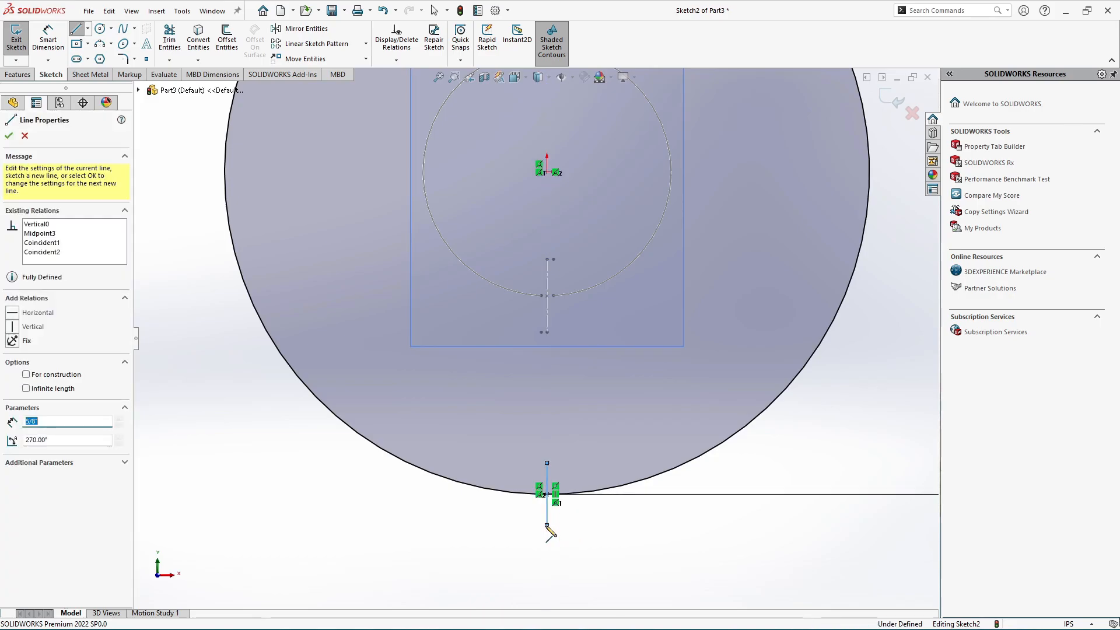
pyautogui.rightClick(546, 494)
pyautogui.click(560, 490)
# Step: Offset the short vertical line 1/16 in in both directions with dimensions, and convert the middle line to construction geometry
pyautogui.scroll(-3, 566, 528)
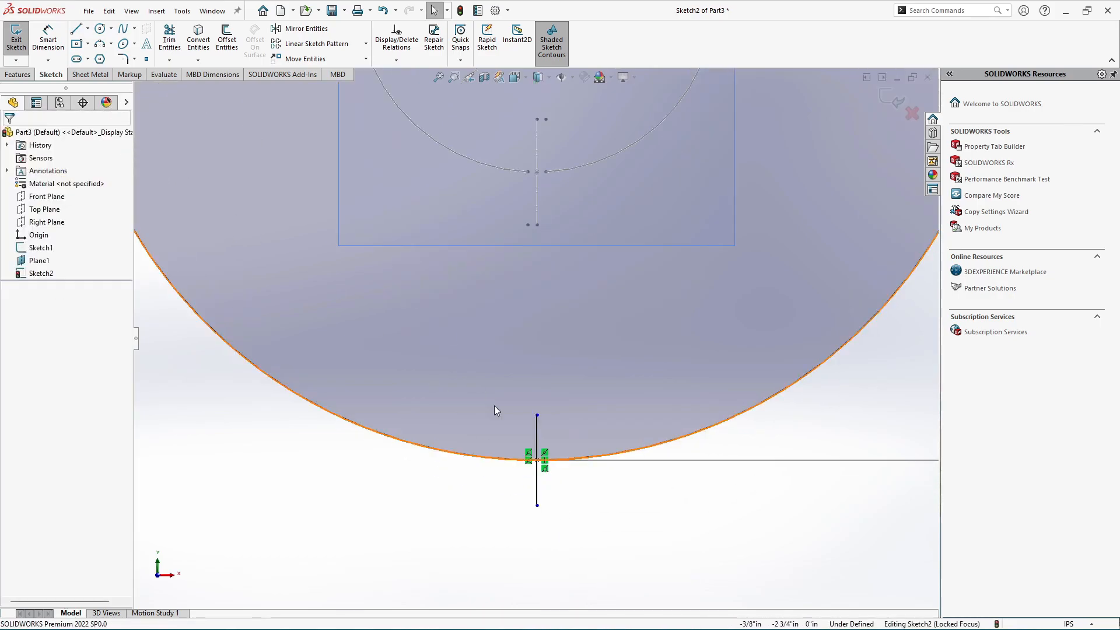
pyautogui.scroll(-2, 548, 489)
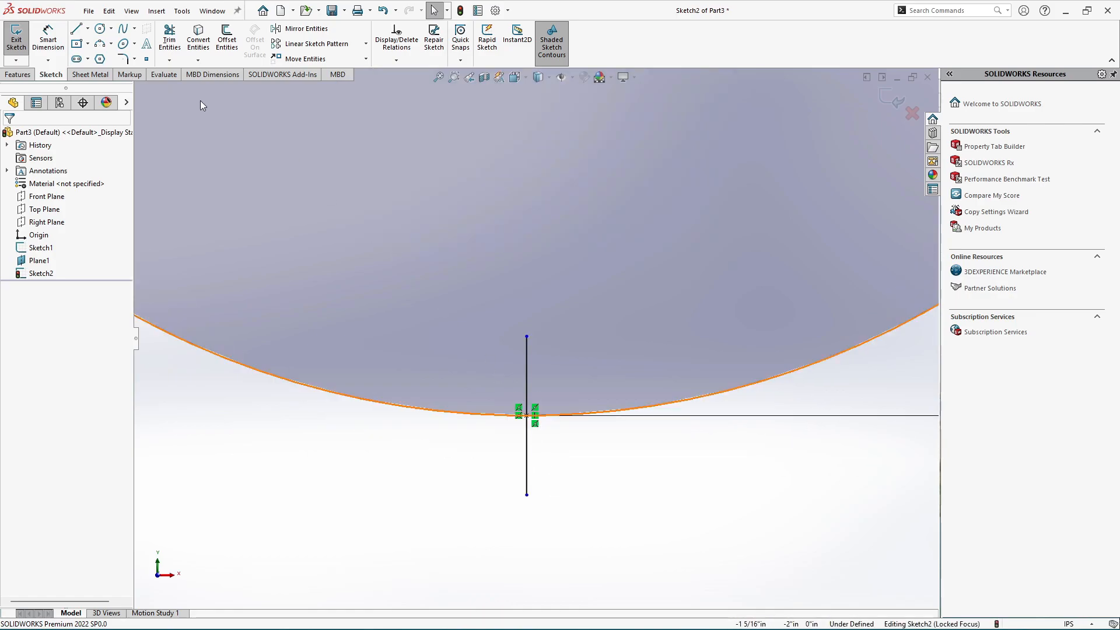
pyautogui.click(231, 42)
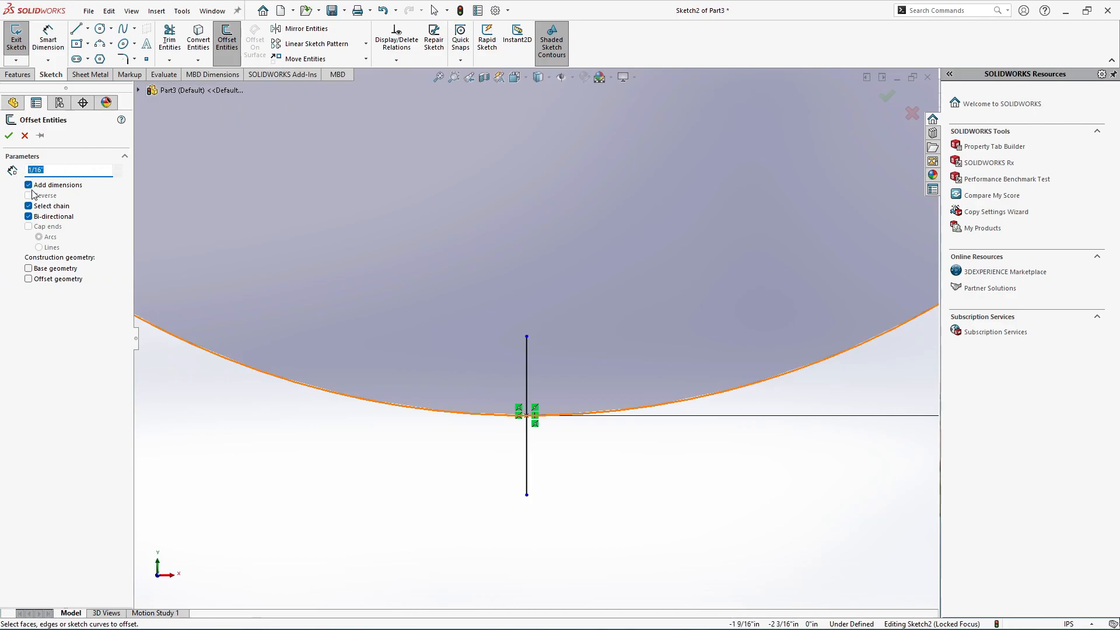
pyautogui.scroll(-1, 461, 426)
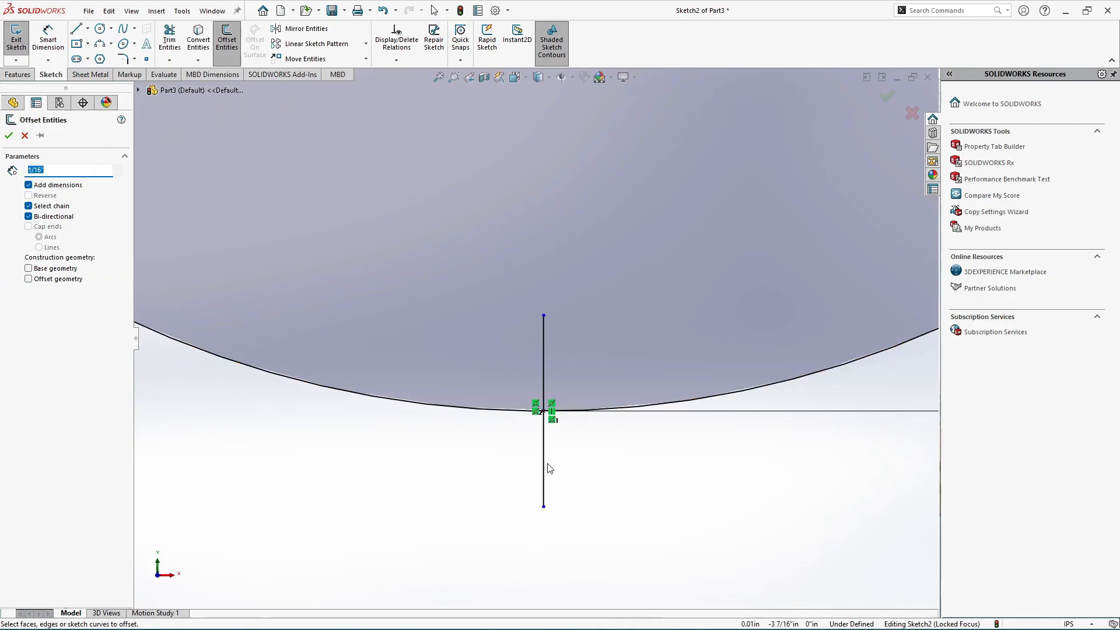
pyautogui.click(550, 469)
pyautogui.scroll(-2, 555, 467)
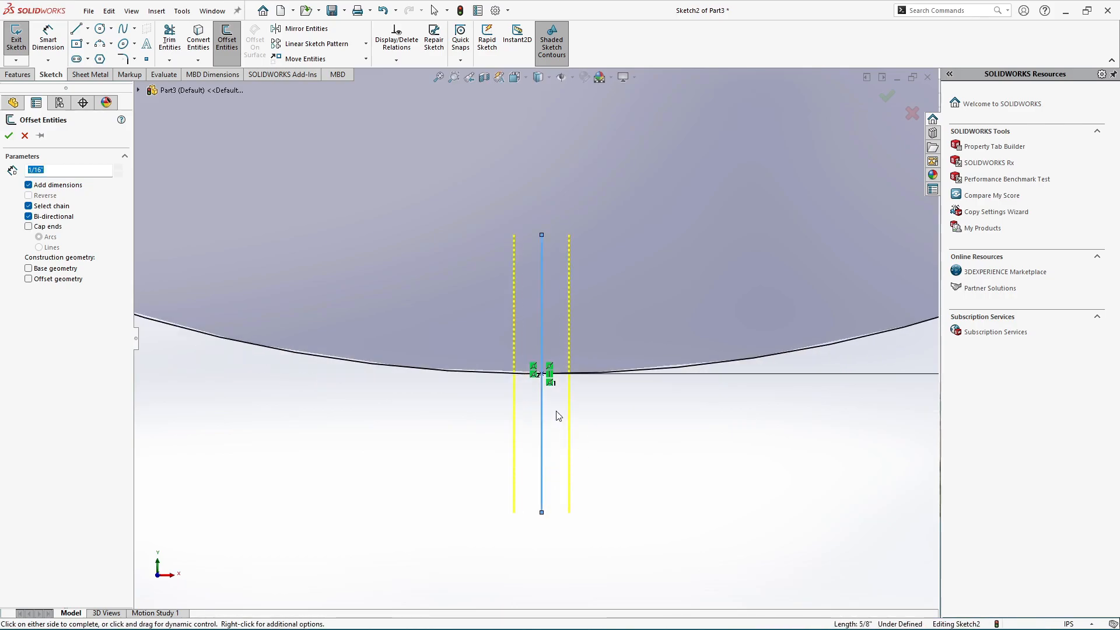
pyautogui.click(9, 136)
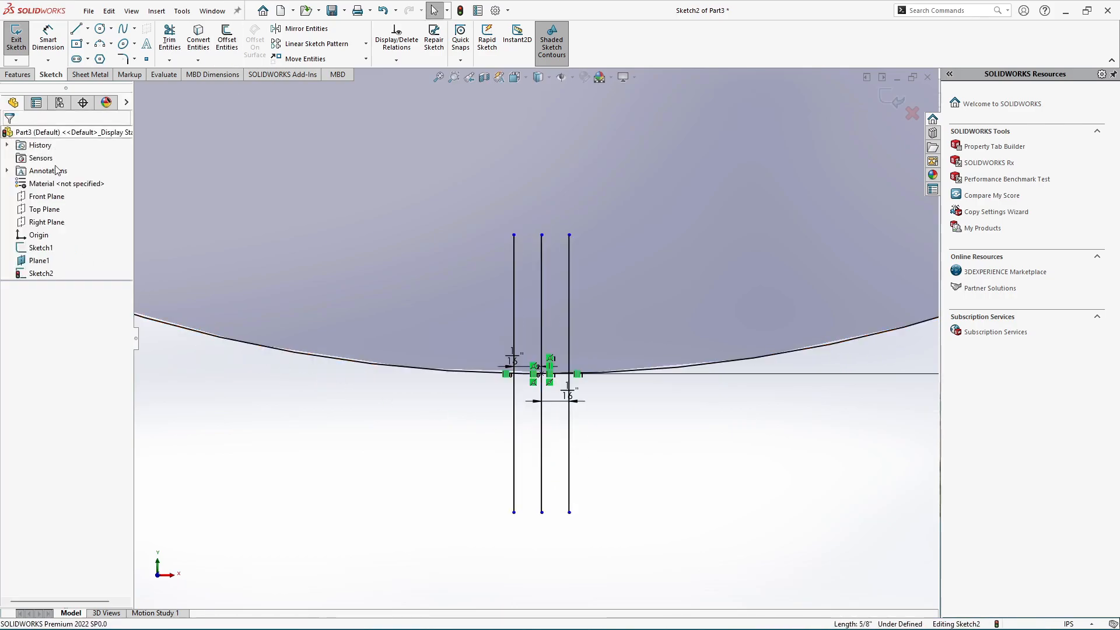
pyautogui.click(542, 455)
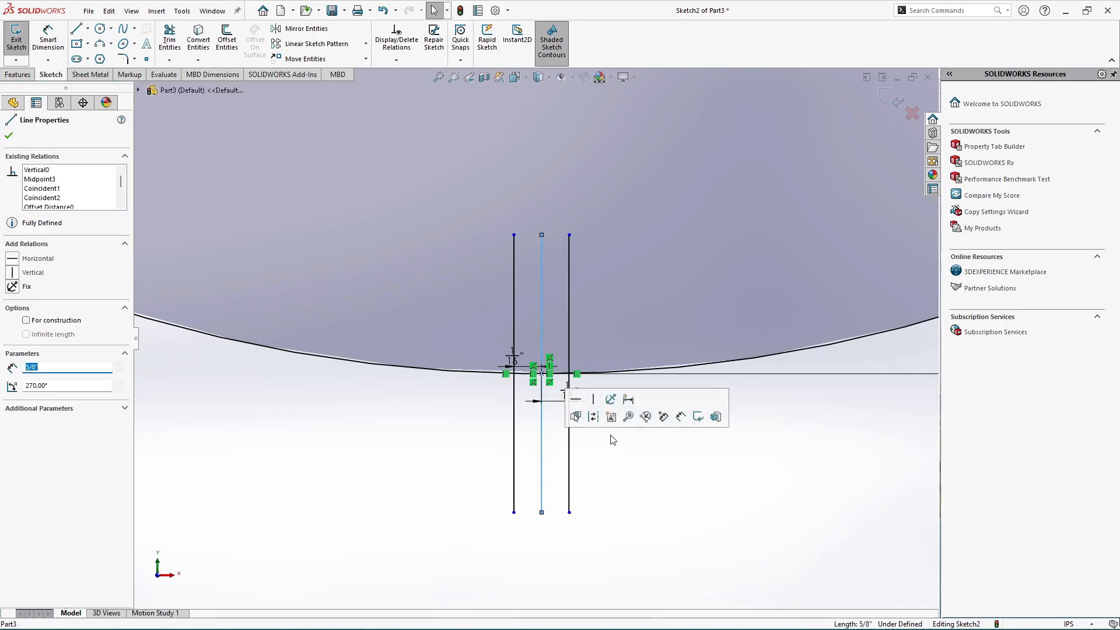
pyautogui.click(595, 421)
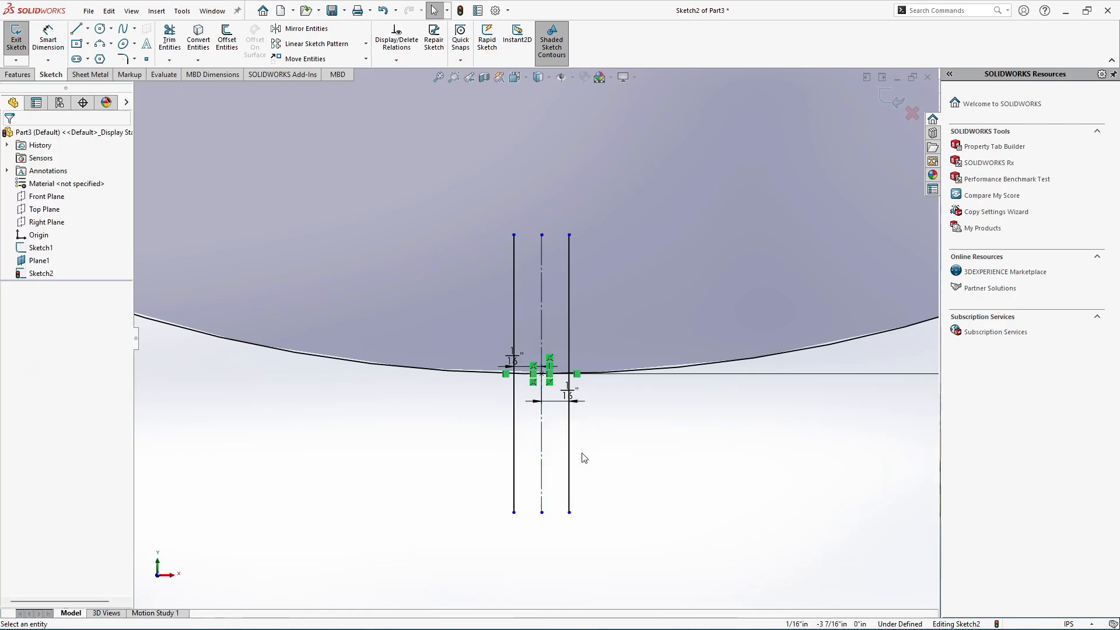
# Step: Trim away the bottom of the large circle between the offset lines and both offset lines themselves, using Trim to closest
pyautogui.scroll(-2, 589, 458)
pyautogui.click(168, 42)
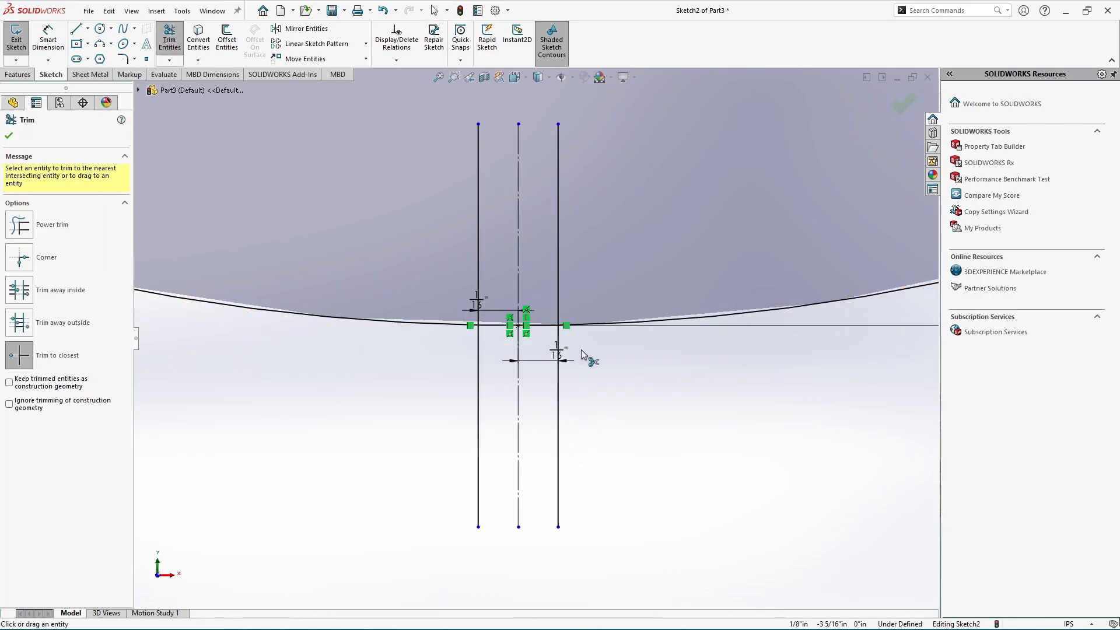
pyautogui.scroll(-2, 591, 356)
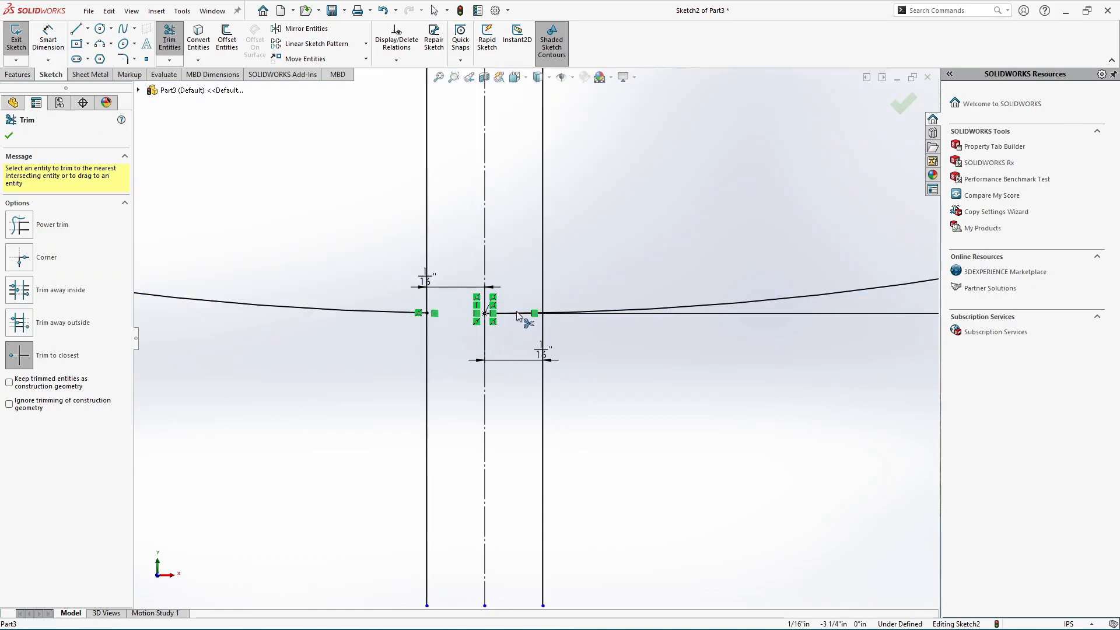
pyautogui.click(427, 251)
pyautogui.click(425, 341)
pyautogui.click(542, 379)
pyautogui.click(543, 302)
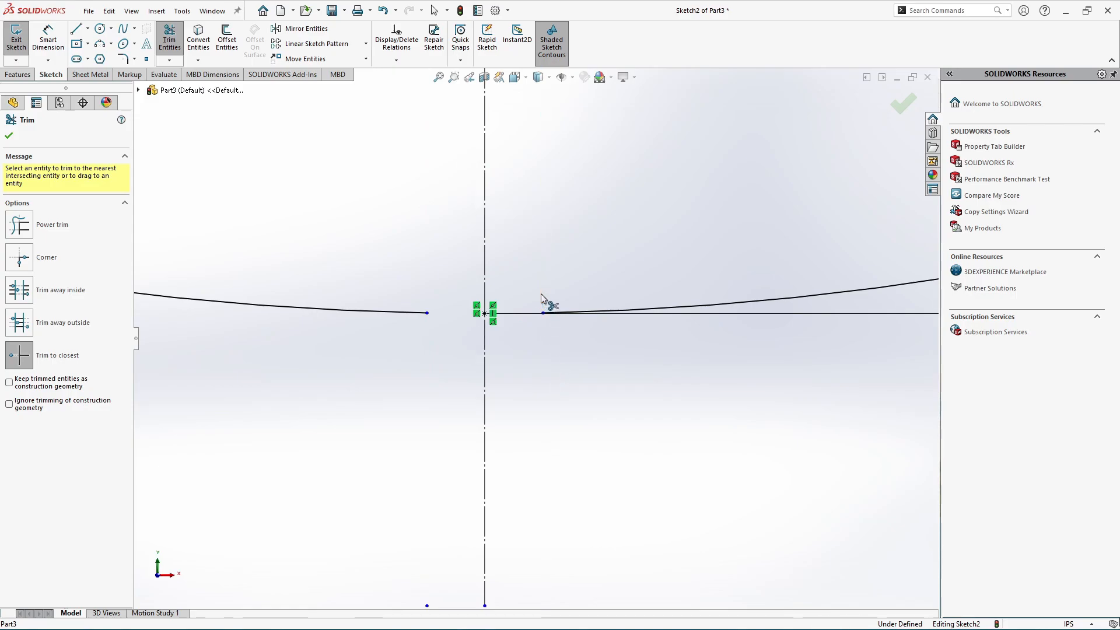
# Step: Dimension the horizontal distance from the large arc's left endpoint to the vertical construction line as 1/16 in
pyautogui.click(8, 135)
pyautogui.click(48, 38)
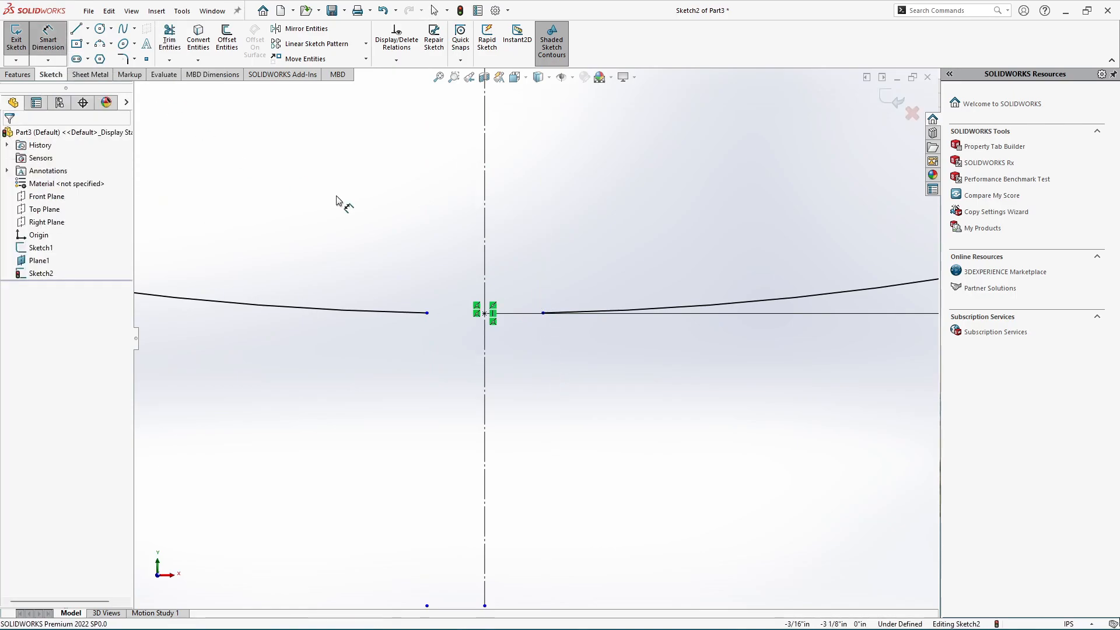
pyautogui.scroll(-1, 499, 395)
pyautogui.scroll(-1, 499, 395)
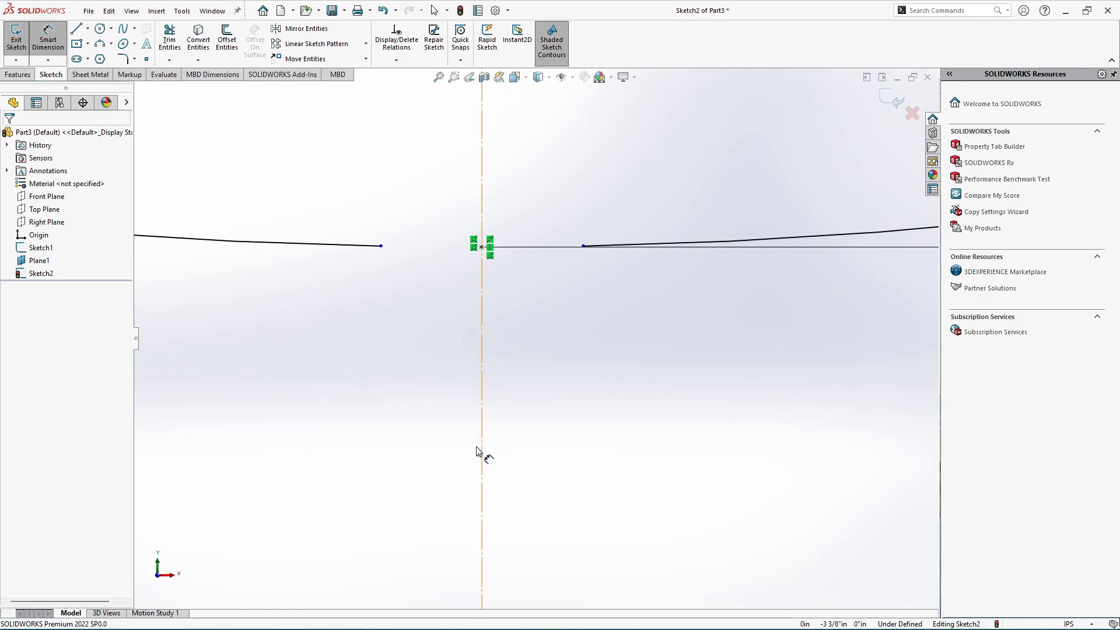
pyautogui.click(381, 246)
pyautogui.click(482, 312)
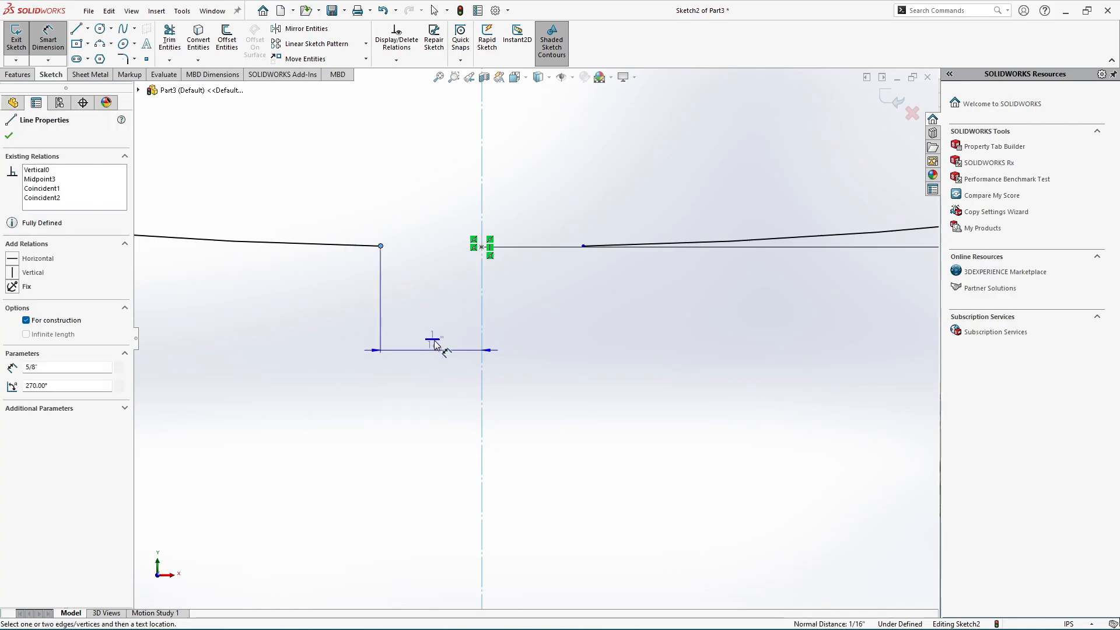
pyautogui.click(435, 350)
pyautogui.press('Return')
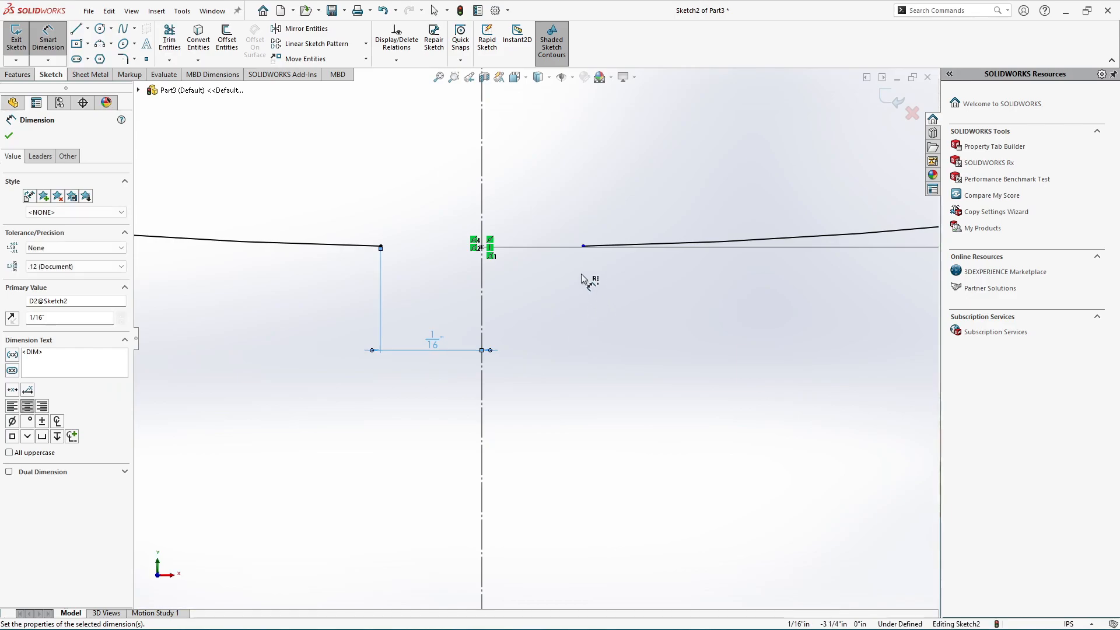
# Step: Dimension the large arc's right endpoint 1/16 in from the vertical construction line and exit the sketch
pyautogui.click(583, 246)
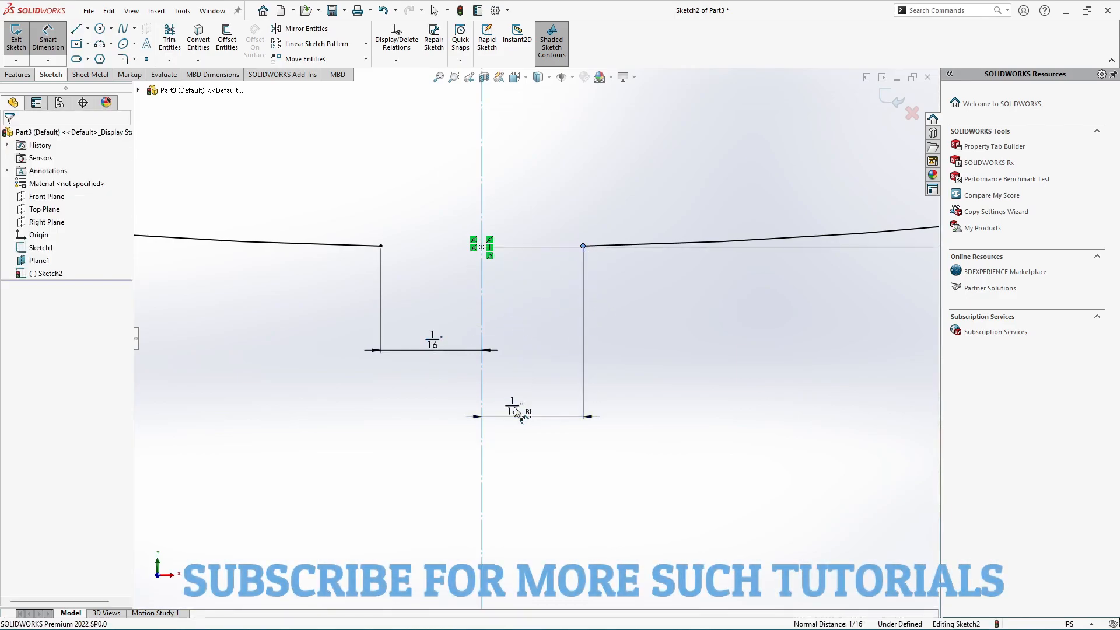
pyautogui.click(513, 415)
pyautogui.click(463, 391)
pyautogui.scroll(5, 460, 408)
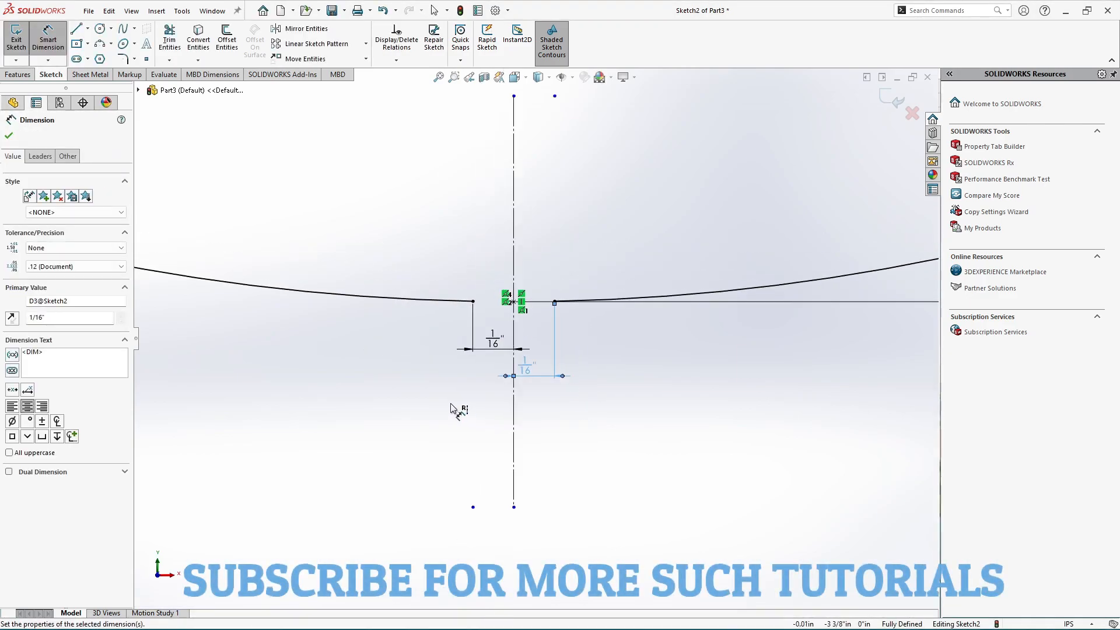
pyautogui.click(7, 139)
pyautogui.scroll(2, 495, 242)
pyautogui.click(894, 99)
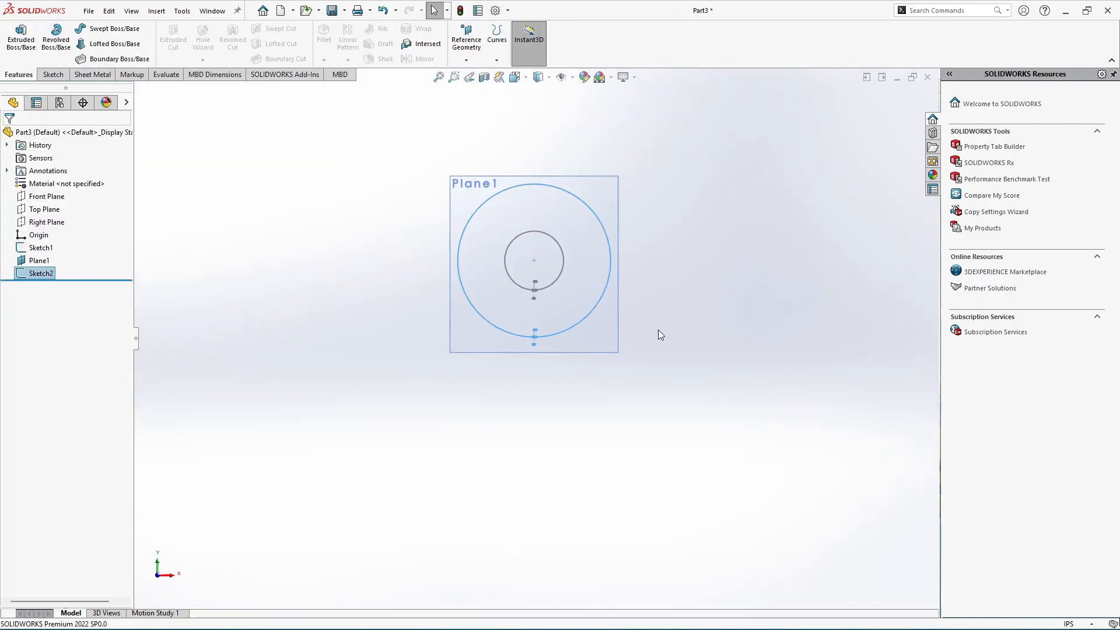
# Step: Start a Formed lofted bend using the small open circle and the large open circle as its two profiles
pyautogui.moveTo(642, 448); pyautogui.dragTo(692, 364, button='middle')
pyautogui.scroll(-2, 626, 327)
pyautogui.scroll(3, 625, 327)
pyautogui.click(589, 268)
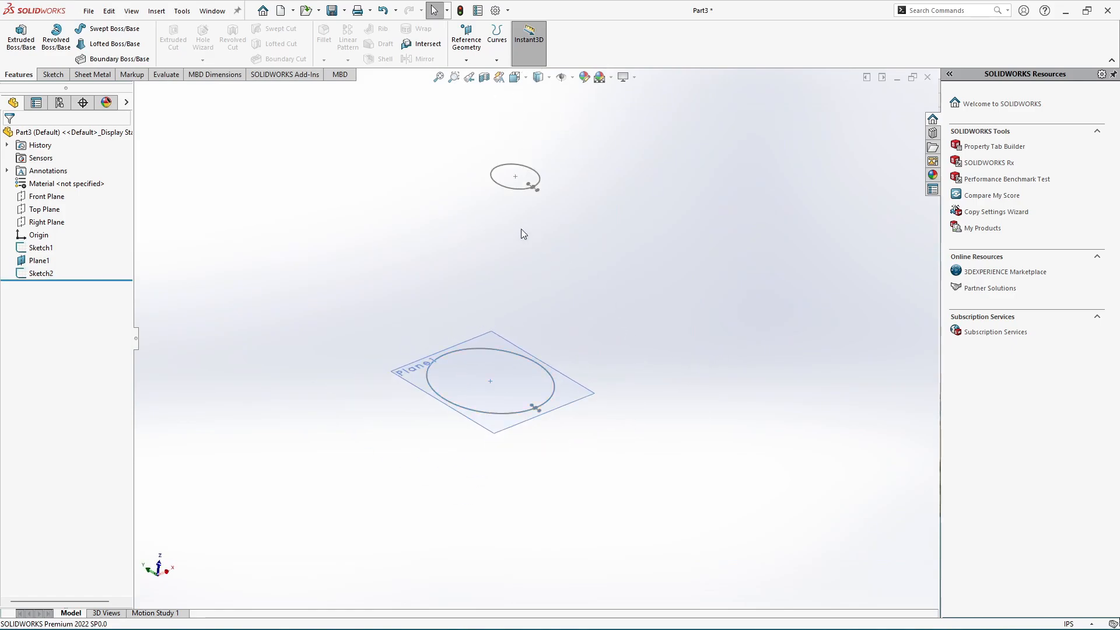
pyautogui.scroll(-1, 522, 230)
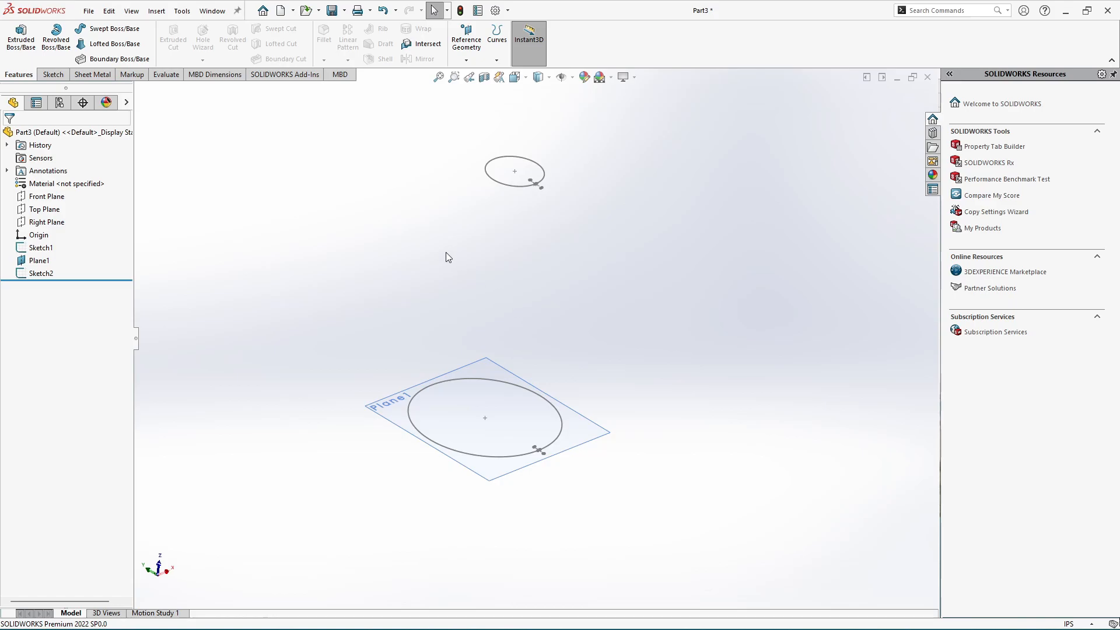
pyautogui.click(107, 75)
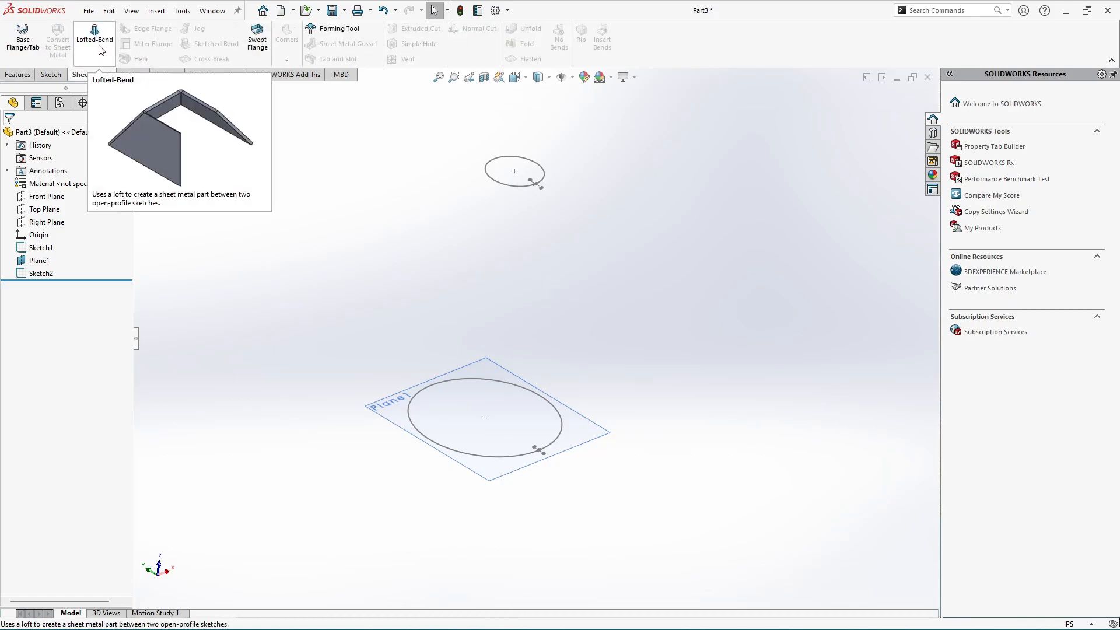
pyautogui.click(98, 51)
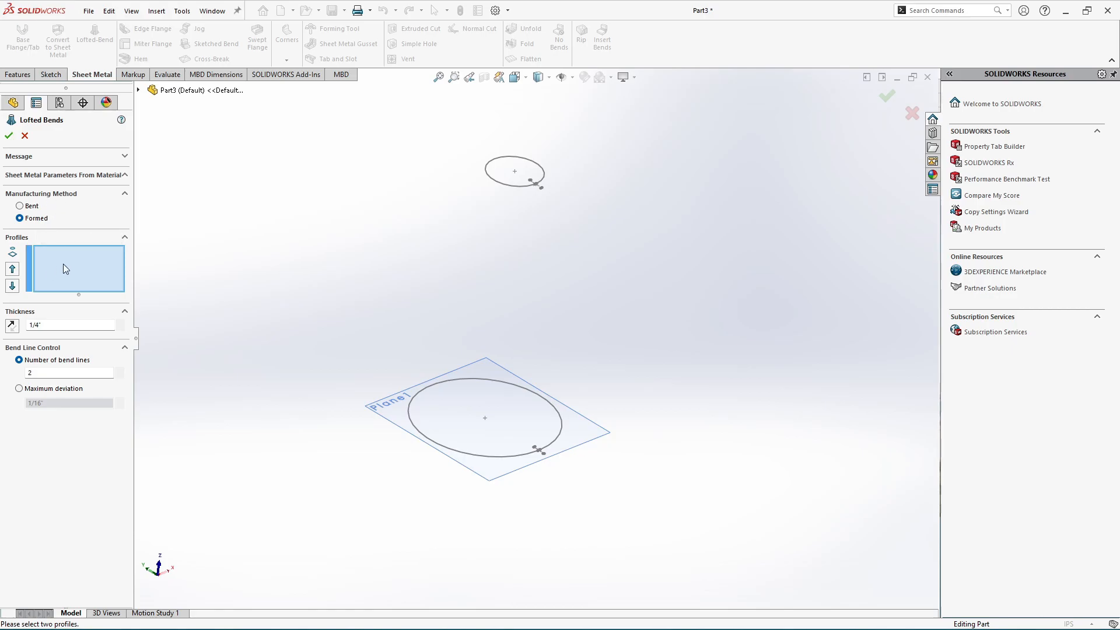
pyautogui.scroll(-3, 533, 282)
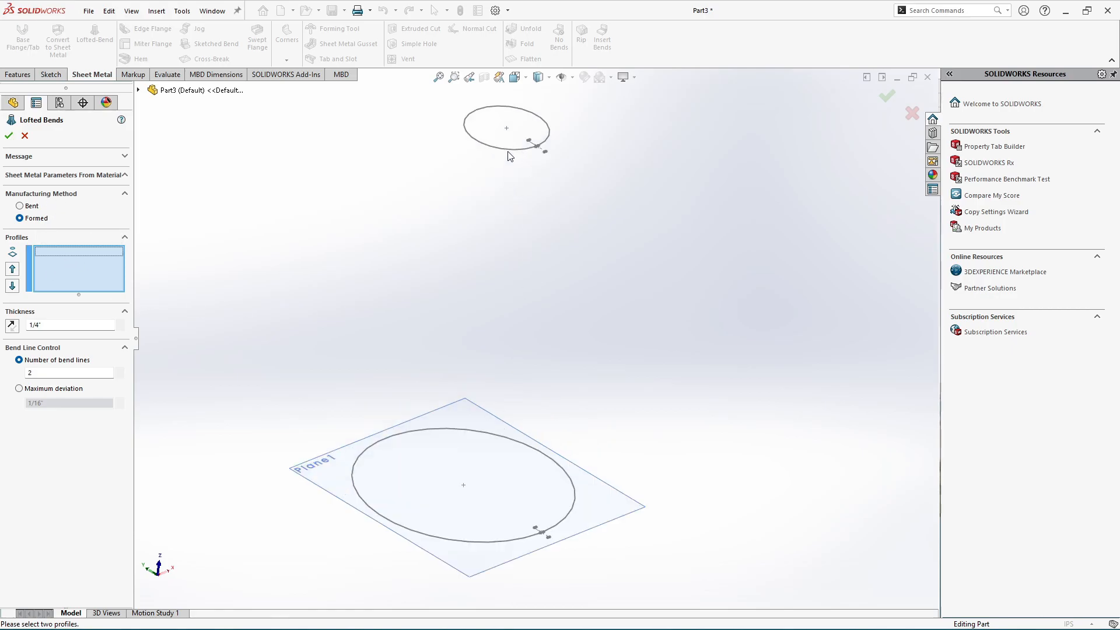
pyautogui.click(507, 154)
pyautogui.scroll(2, 496, 420)
pyautogui.scroll(-4, 500, 518)
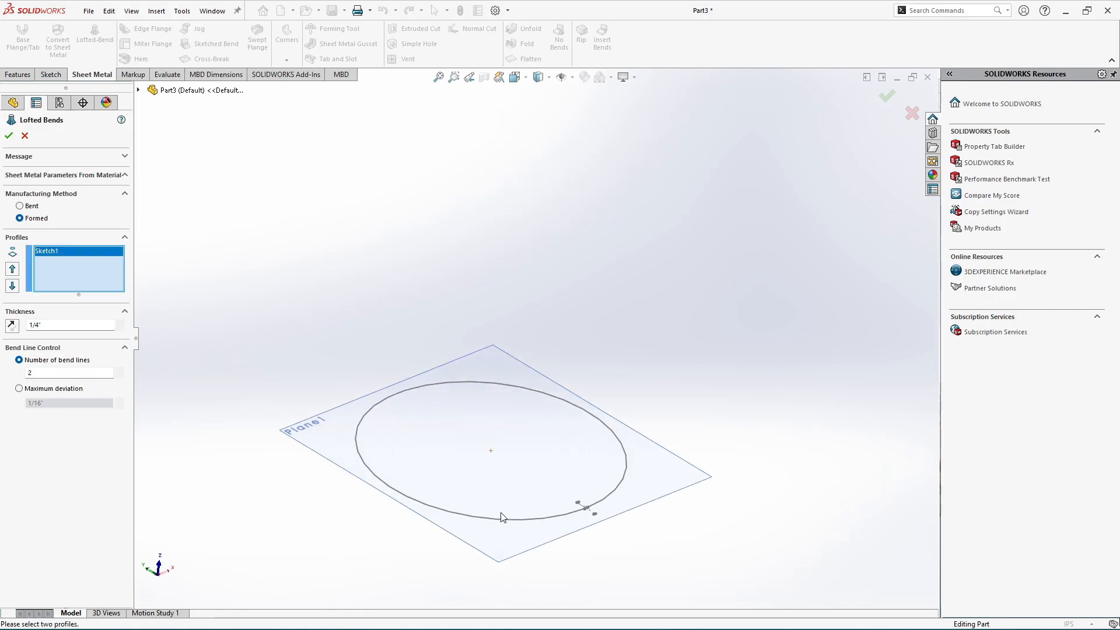
pyautogui.click(502, 524)
pyautogui.scroll(3, 542, 444)
pyautogui.scroll(-3, 566, 216)
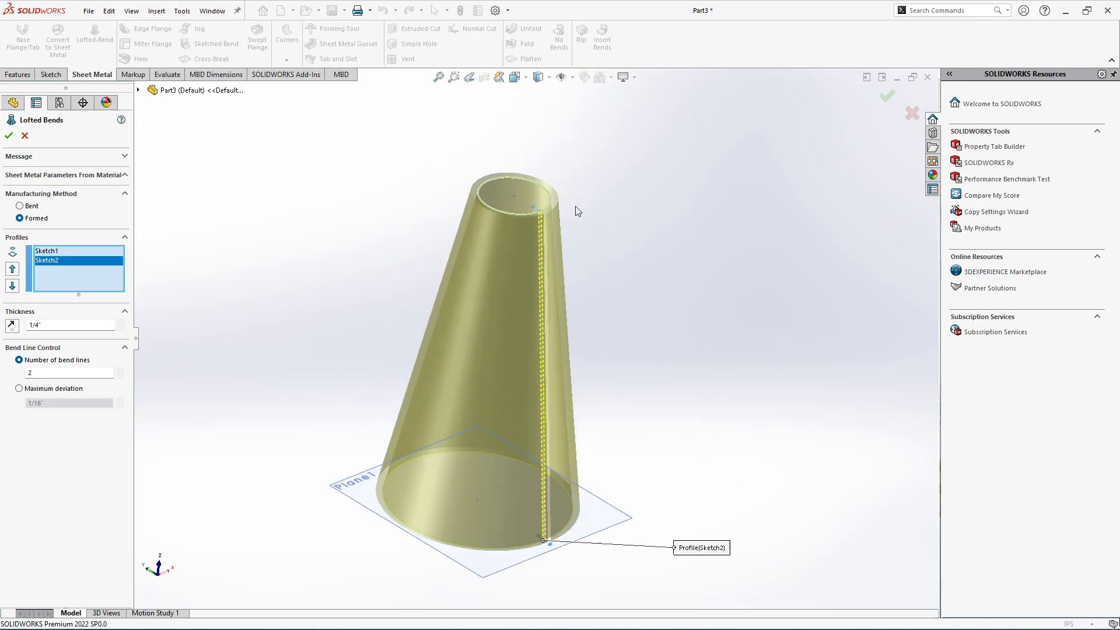
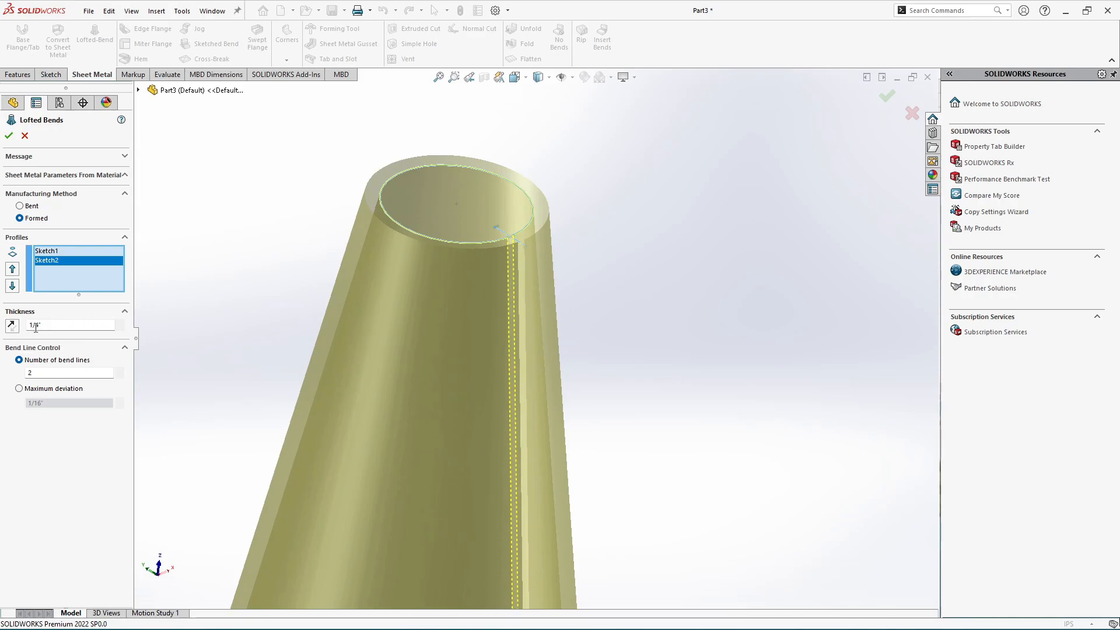
# Step: Reverse the lofted bend's thickness direction so the material lies inside the profiles, and create the feature
pyautogui.press('f')
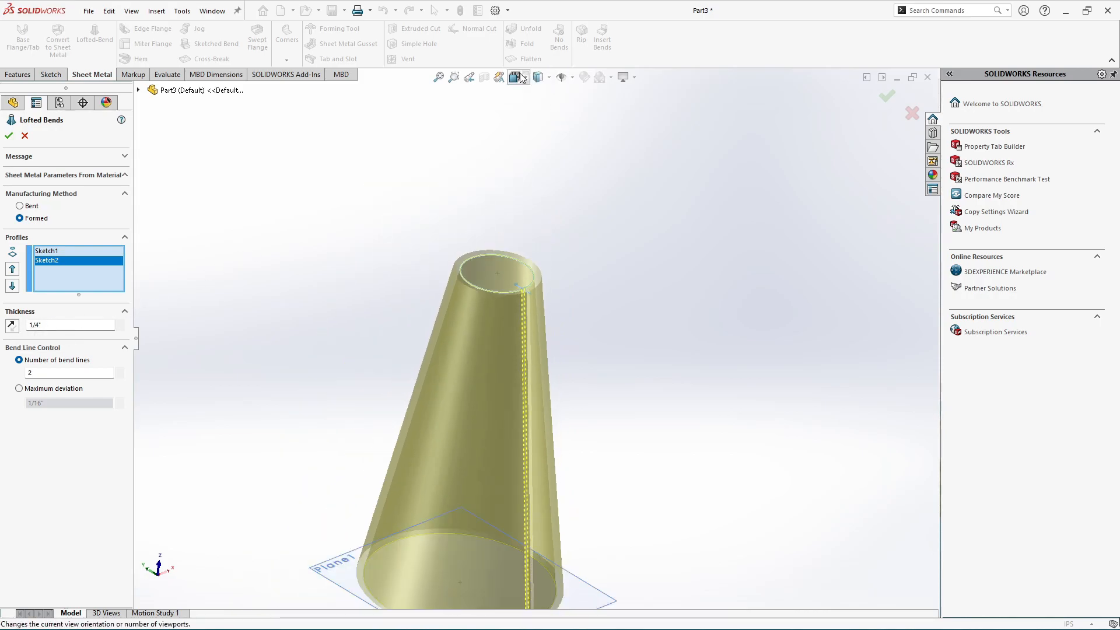
pyautogui.press('space')
pyautogui.click(357, 414)
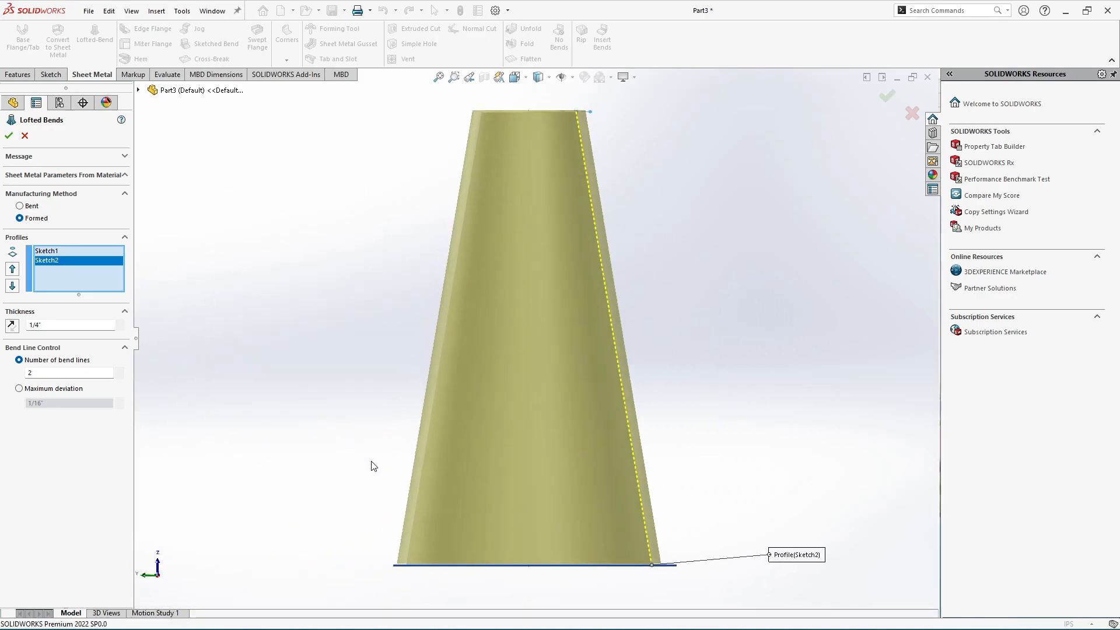
pyautogui.scroll(-3, 543, 576)
pyautogui.scroll(-1, 366, 503)
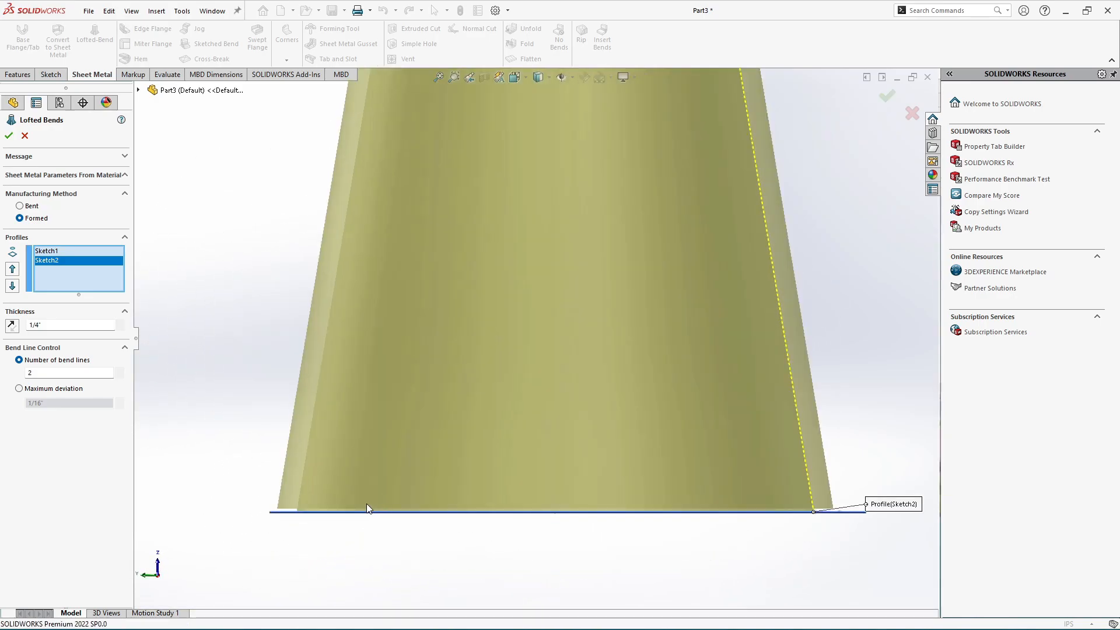
pyautogui.click(15, 329)
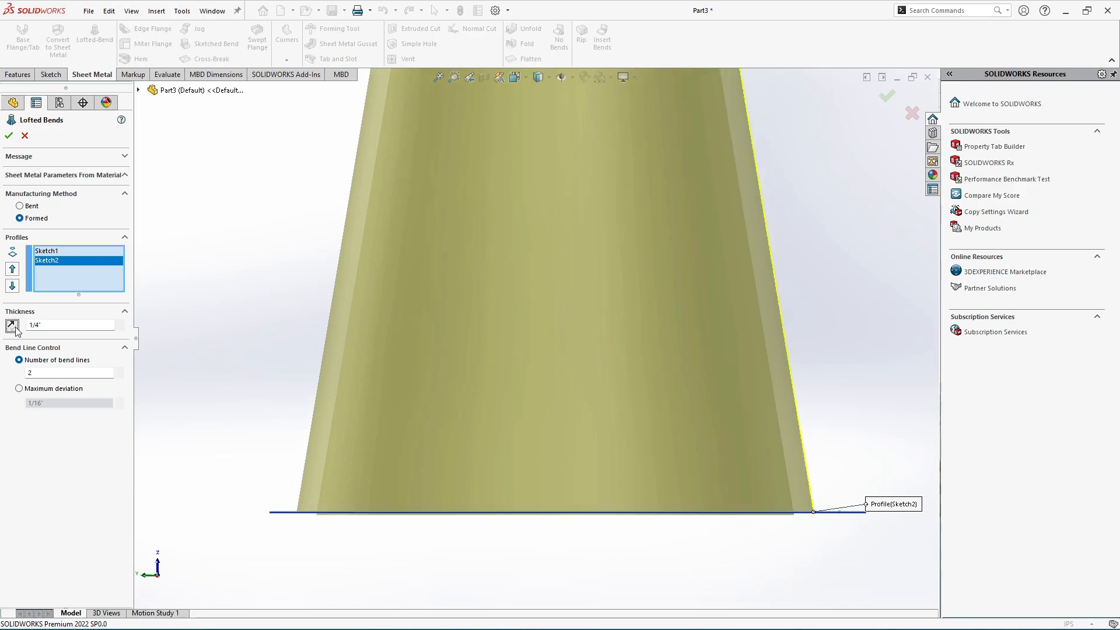
pyautogui.scroll(-1, 341, 500)
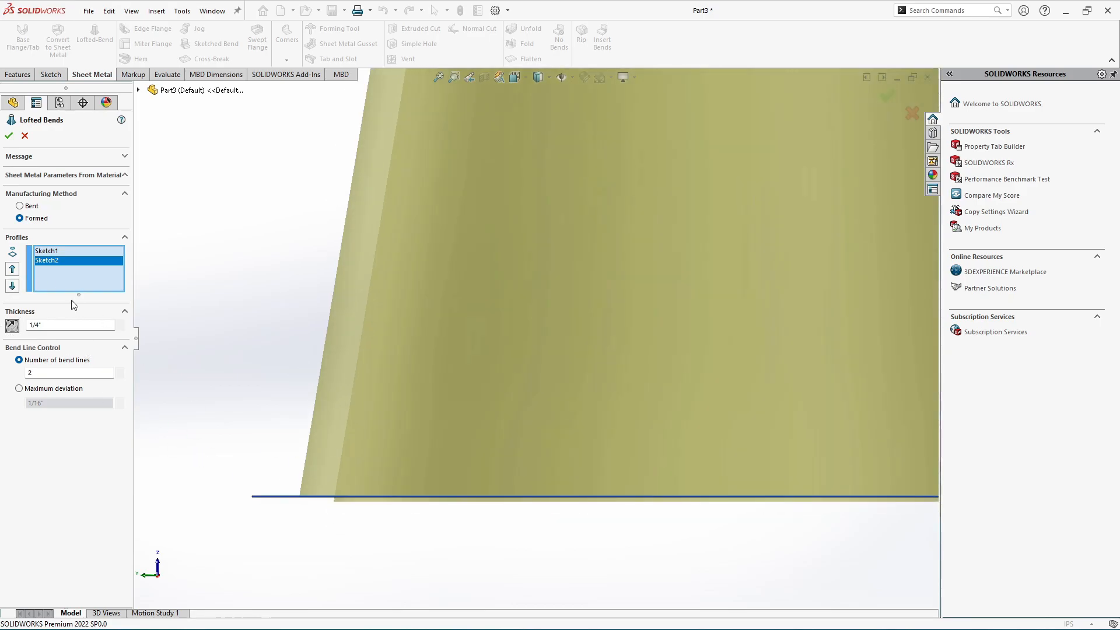
pyautogui.click(8, 136)
# Step: Examine the cone's open upper end, wall thickness and the narrow gap along its seam
pyautogui.press('f')
pyautogui.scroll(5, 268, 278)
pyautogui.scroll(-4, 639, 166)
pyautogui.moveTo(443, 295); pyautogui.dragTo(445, 376, button='middle')
pyautogui.scroll(-3, 474, 327)
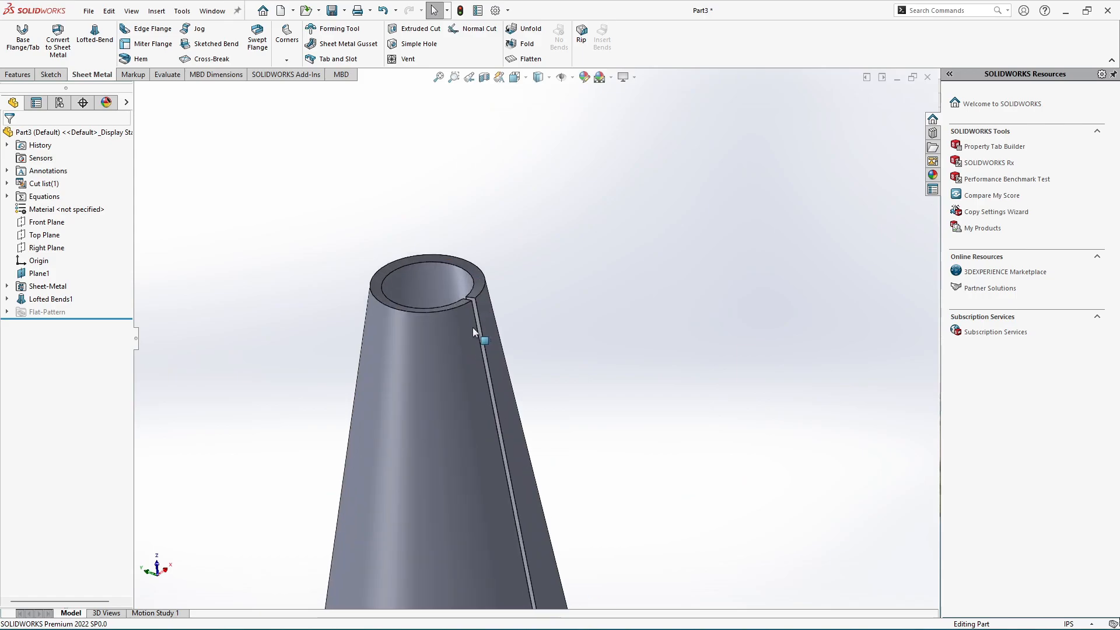
pyautogui.moveTo(472, 318); pyautogui.dragTo(458, 375, button='middle')
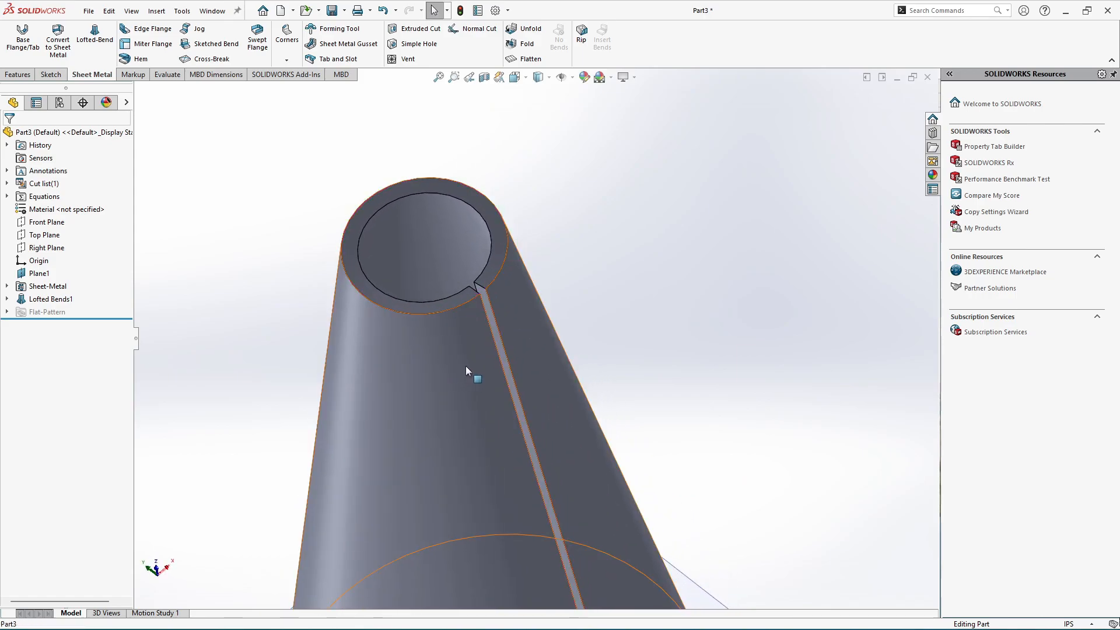
pyautogui.scroll(3, 465, 366)
pyautogui.scroll(-2, 599, 481)
pyautogui.scroll(3, 554, 378)
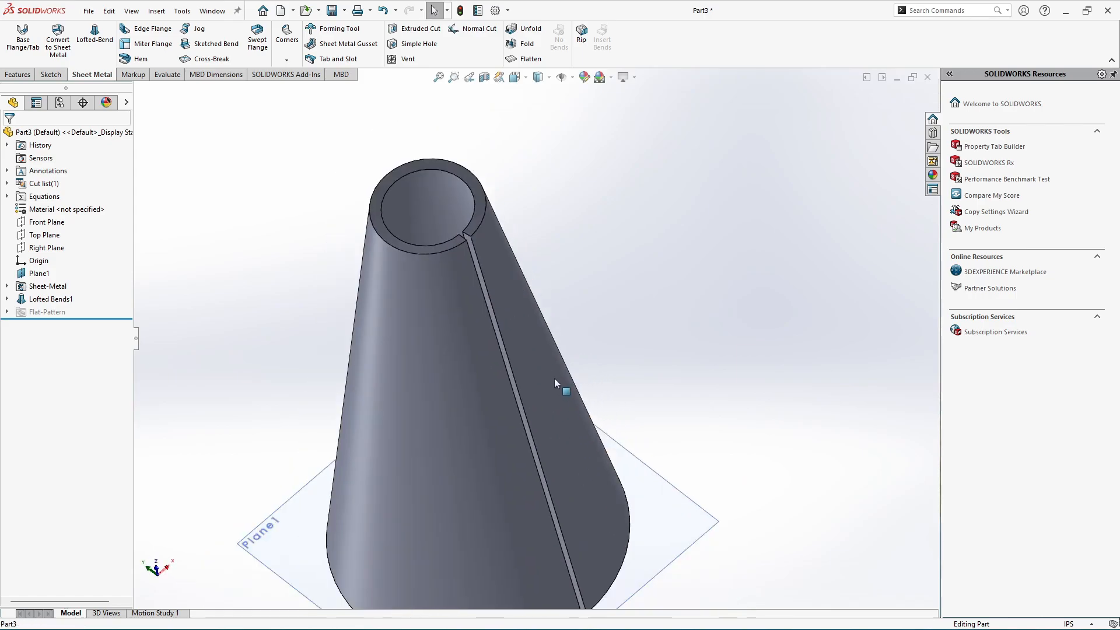
pyautogui.scroll(-2, 453, 369)
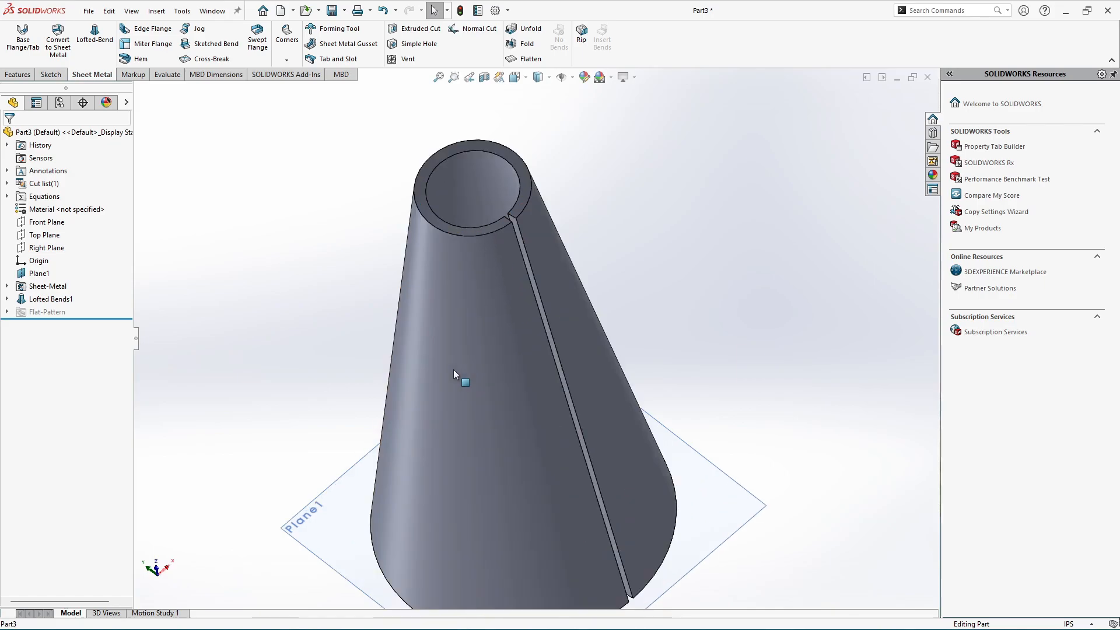
# Step: Flatten the conical part to inspect its flat pattern in the Bottom view, and return it to the folded state
pyautogui.click(530, 60)
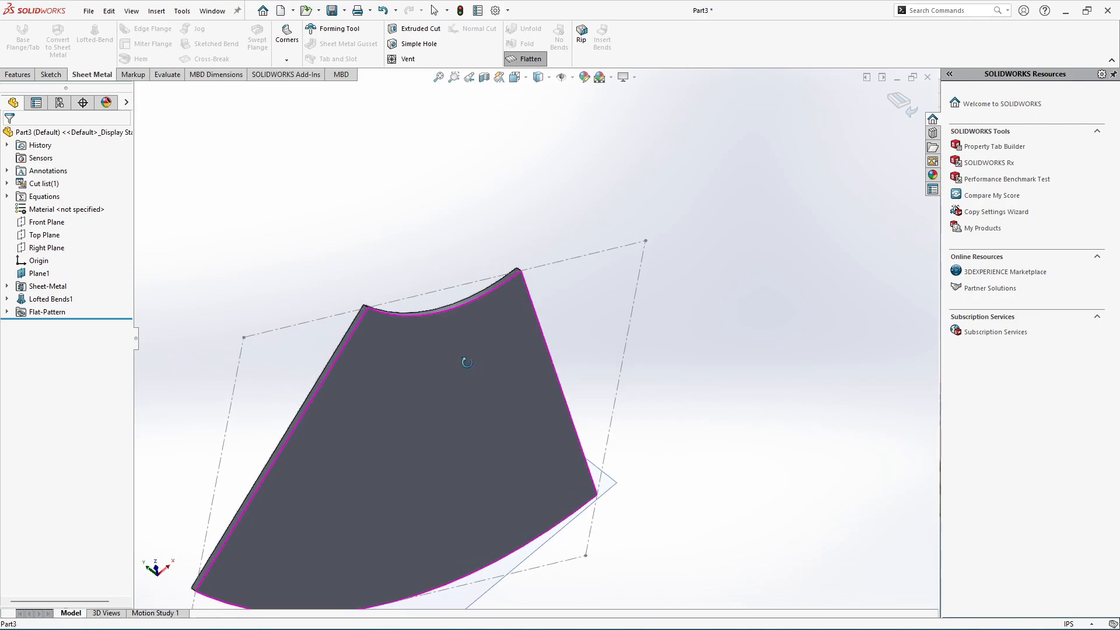
pyautogui.click(514, 77)
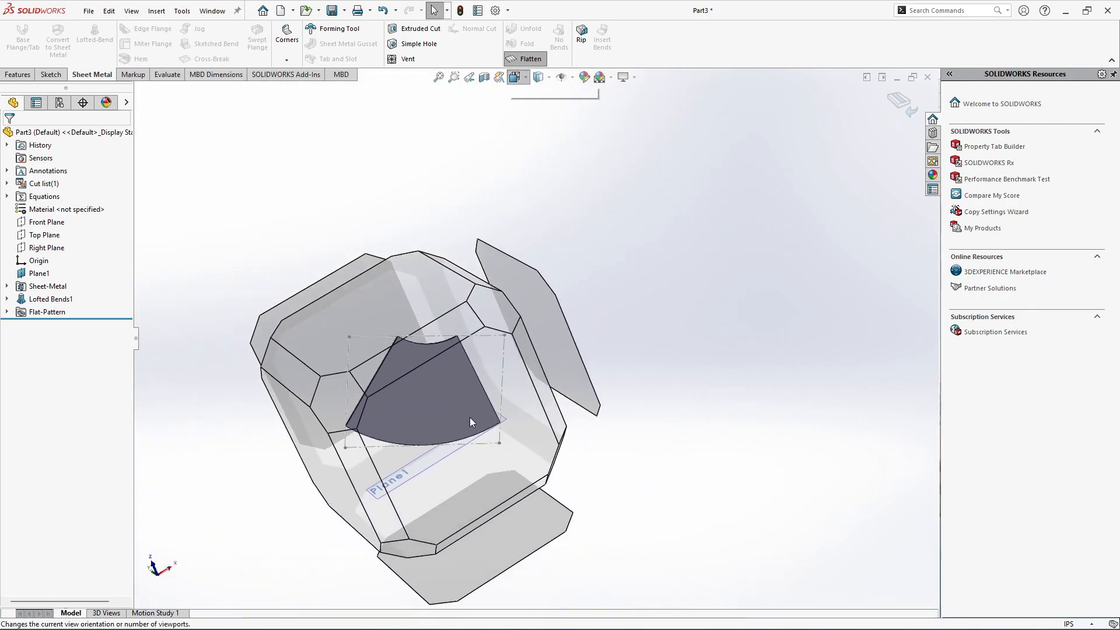
pyautogui.click(470, 417)
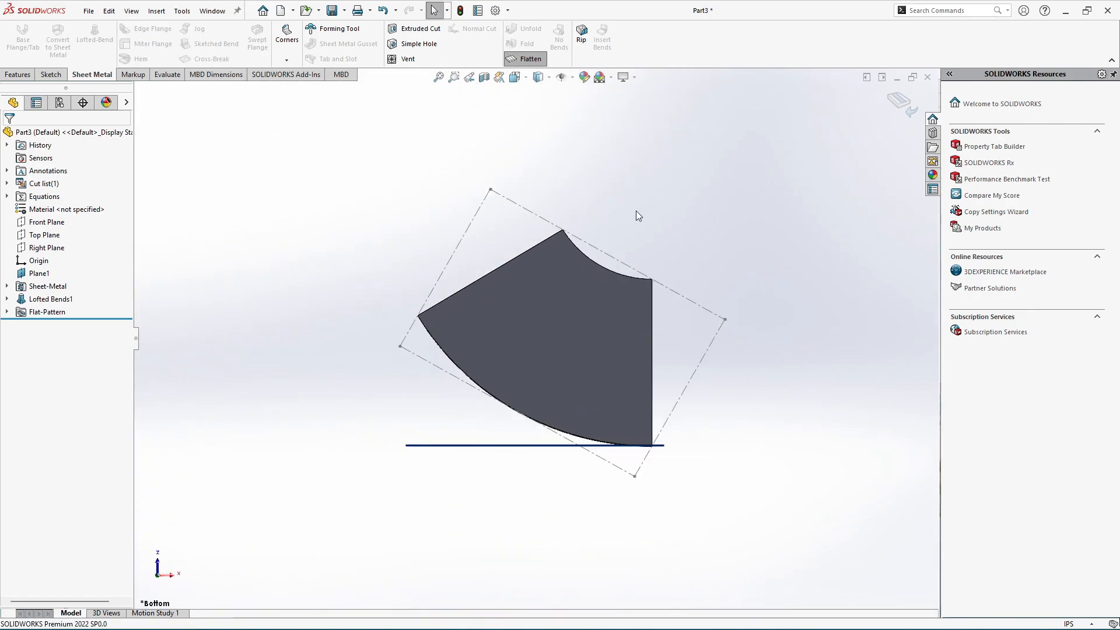
pyautogui.scroll(-3, 577, 346)
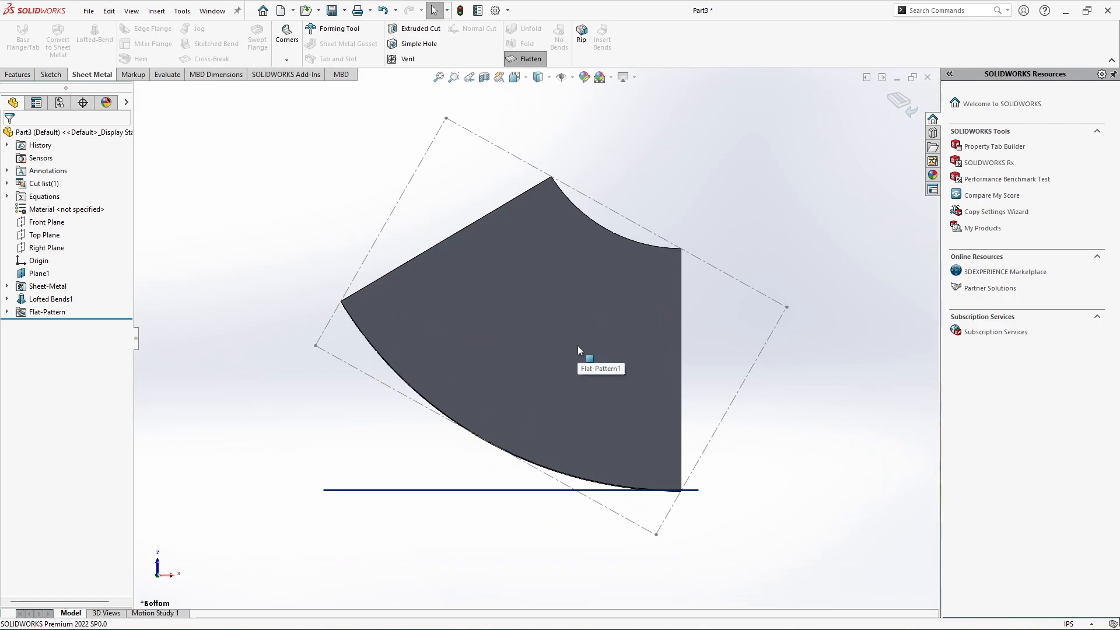
pyautogui.scroll(-2, 643, 304)
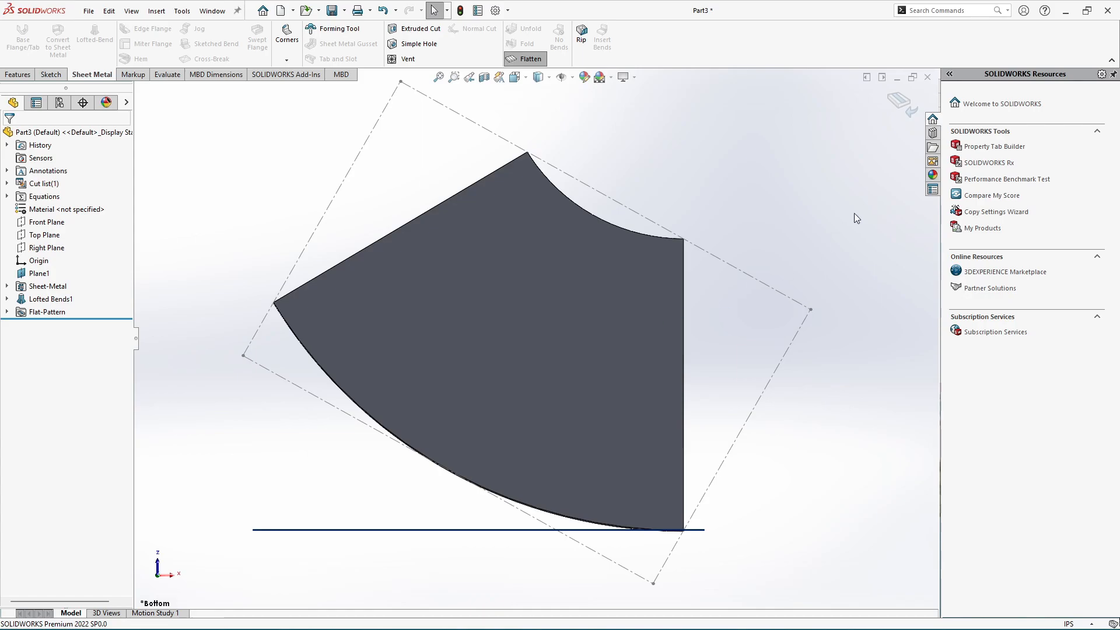
pyautogui.click(902, 103)
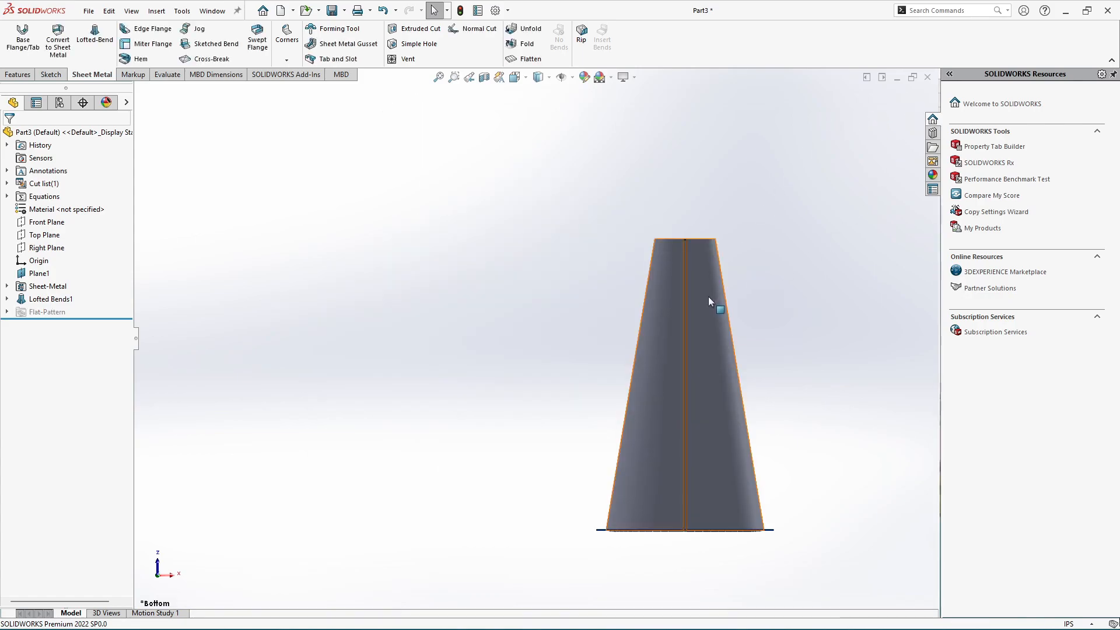
# Step: View the folded cone straight from the side, with its base plane seen edge-on
pyautogui.scroll(-2, 679, 407)
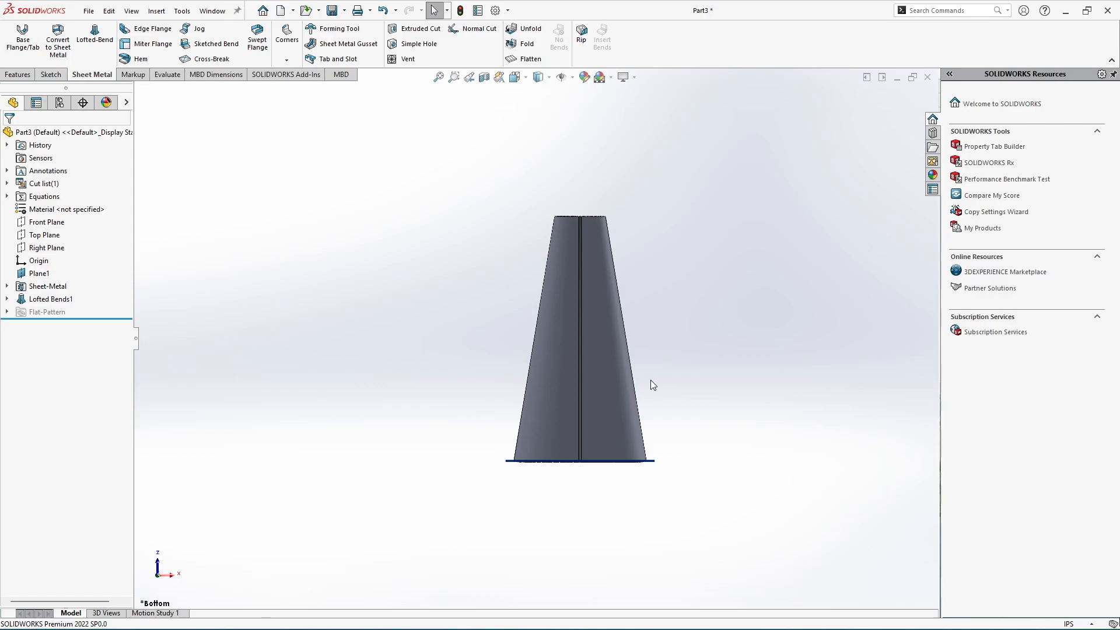
pyautogui.scroll(-1, 652, 382)
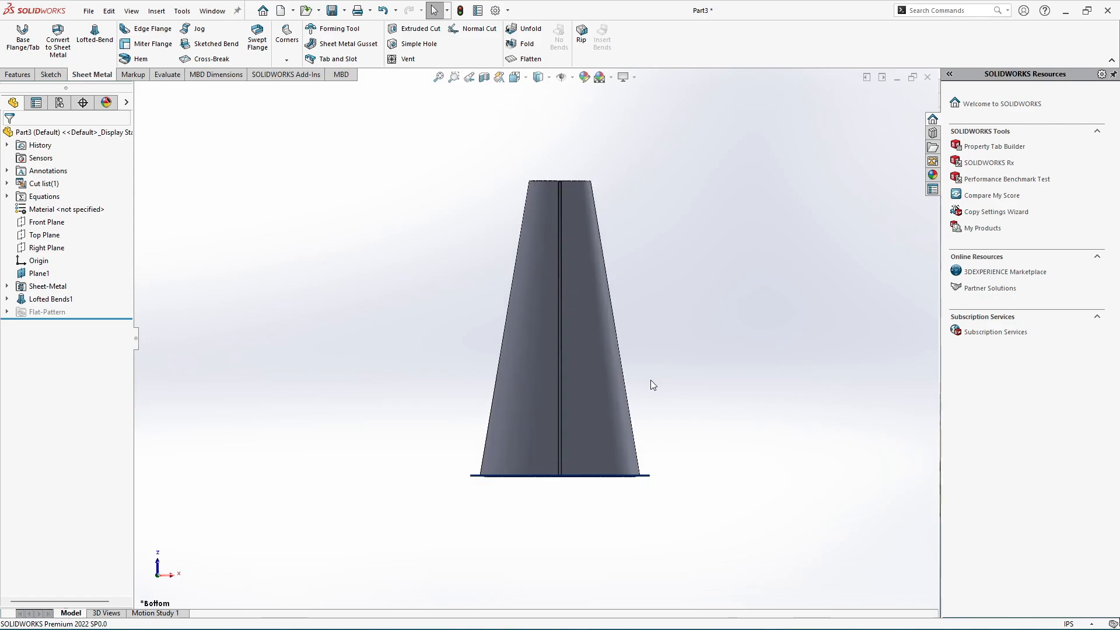
pyautogui.moveTo(622, 380); pyautogui.dragTo(730, 382, button='middle')
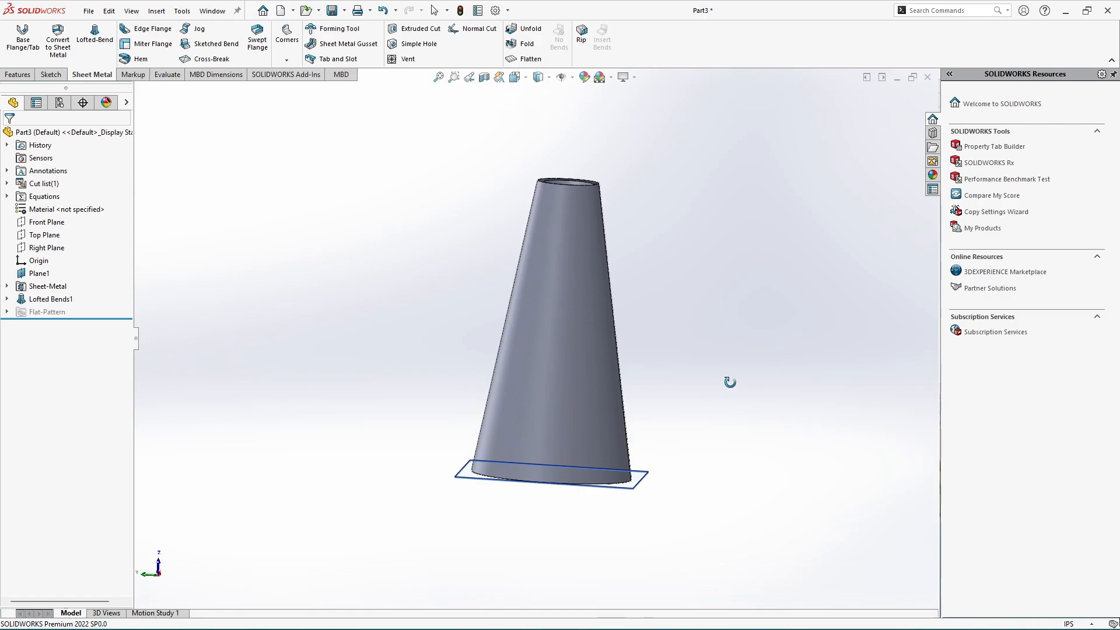
pyautogui.click(521, 78)
pyautogui.click(419, 388)
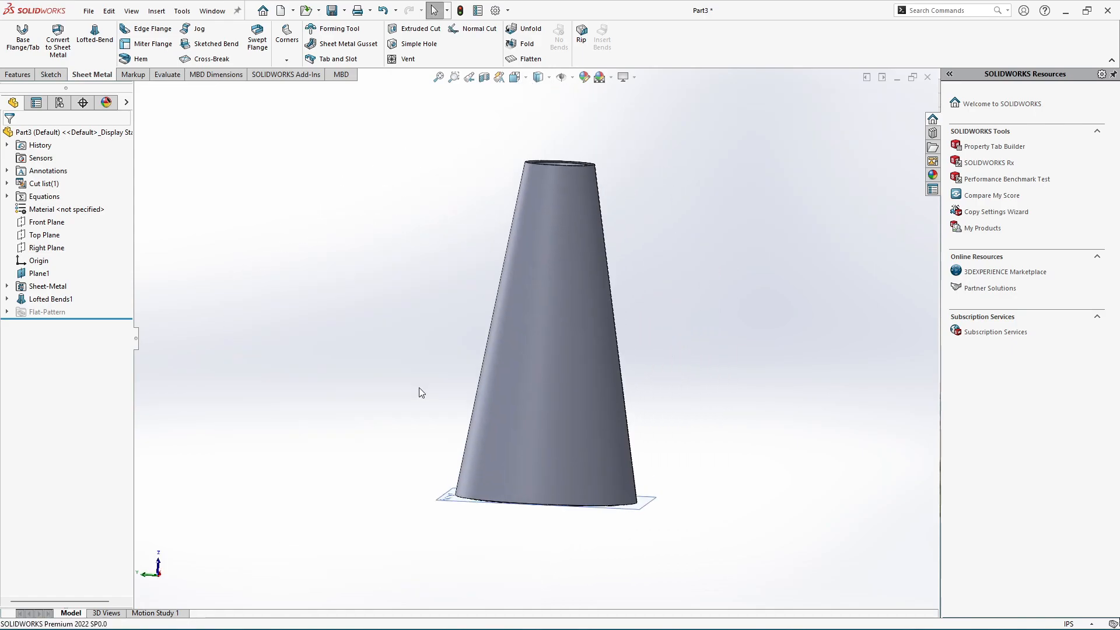
pyautogui.scroll(-1, 605, 383)
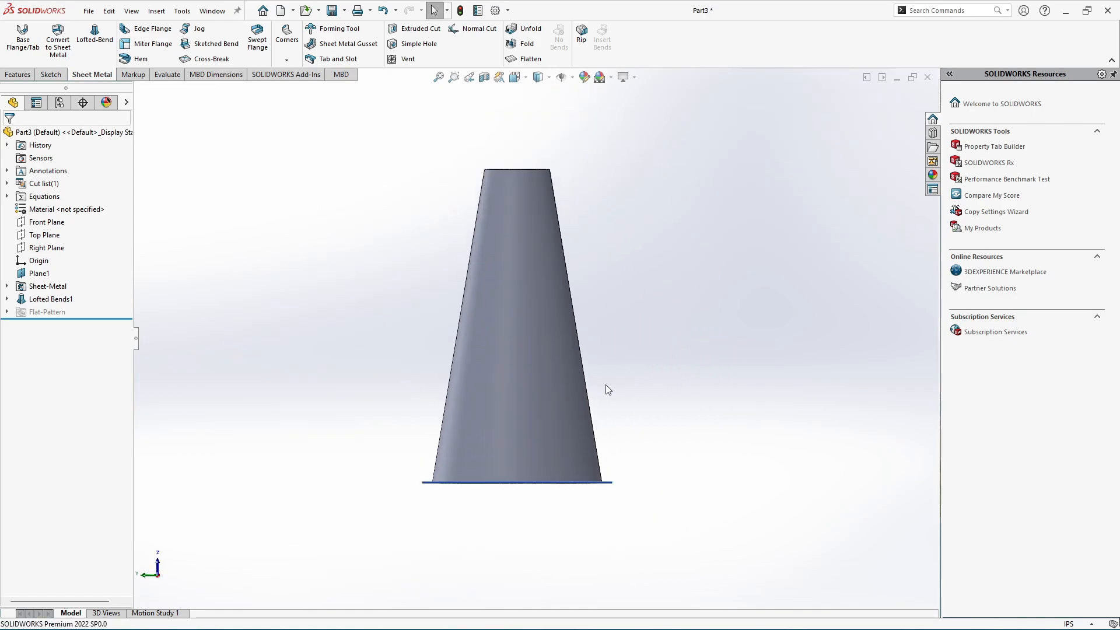
# Step: Save the part and create a drawing from it using the Drawing template with the A1 (ISO) sheet format
pyautogui.click(89, 11)
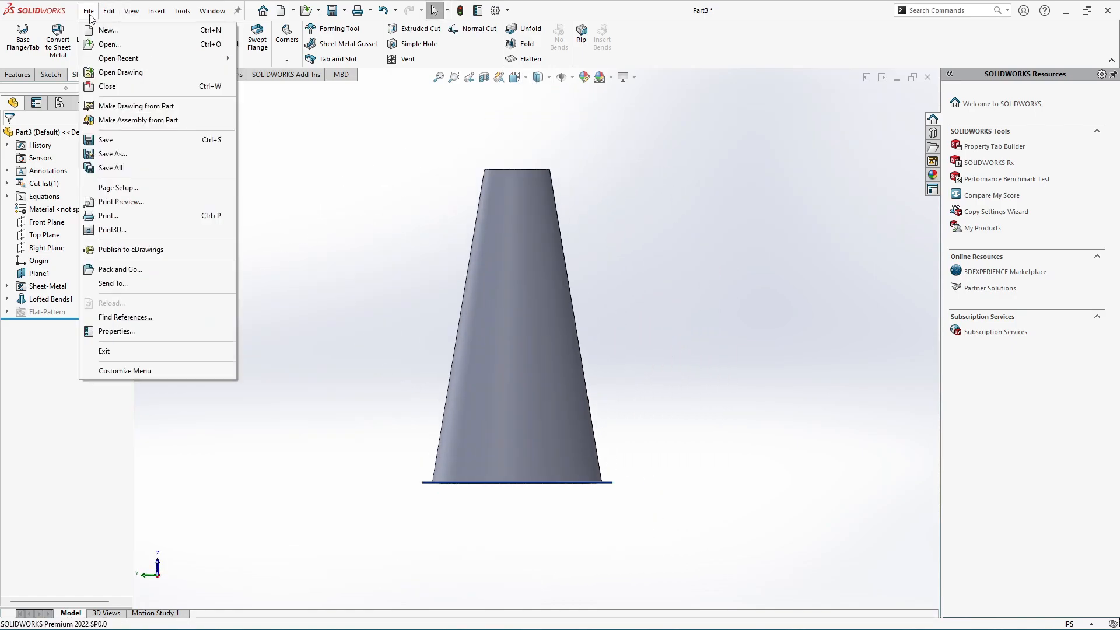
pyautogui.click(131, 108)
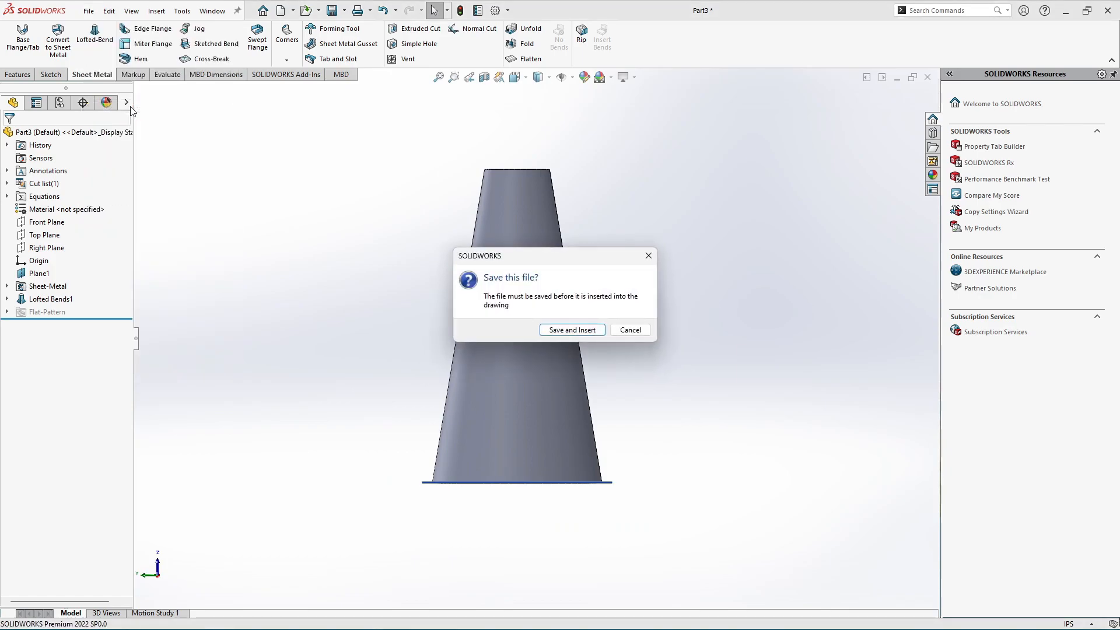
pyautogui.click(554, 330)
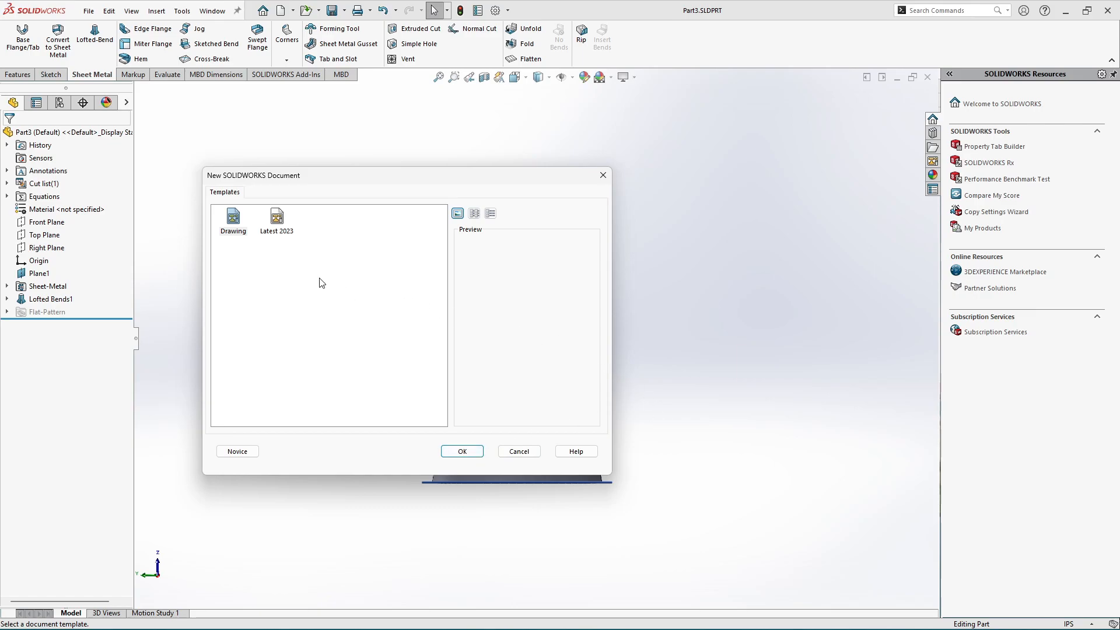
pyautogui.click(277, 228)
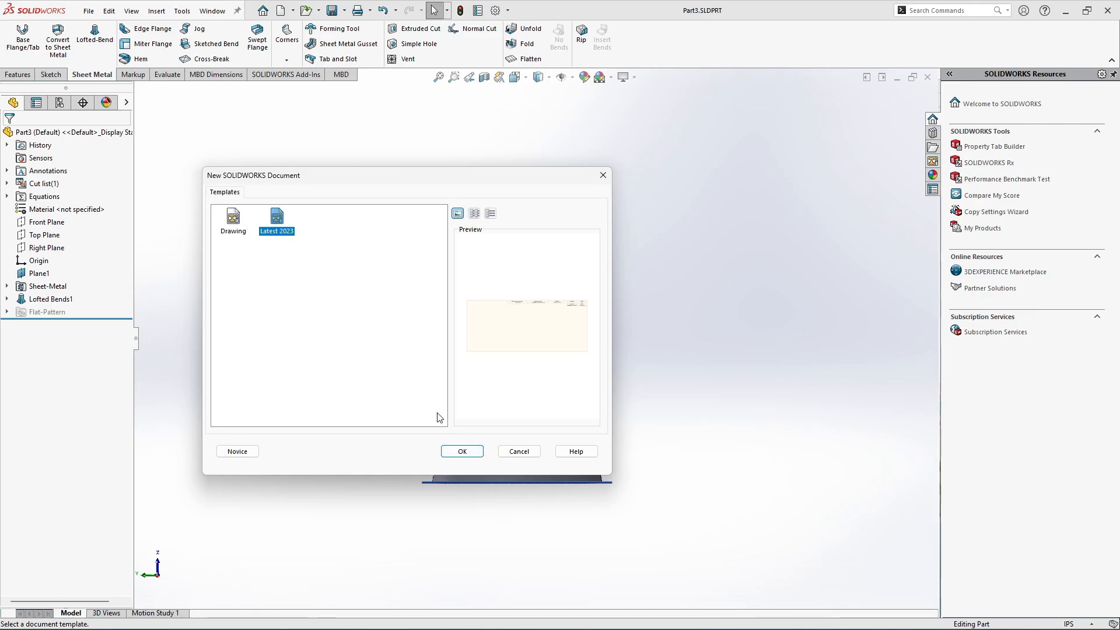
pyautogui.doubleClick(233, 218)
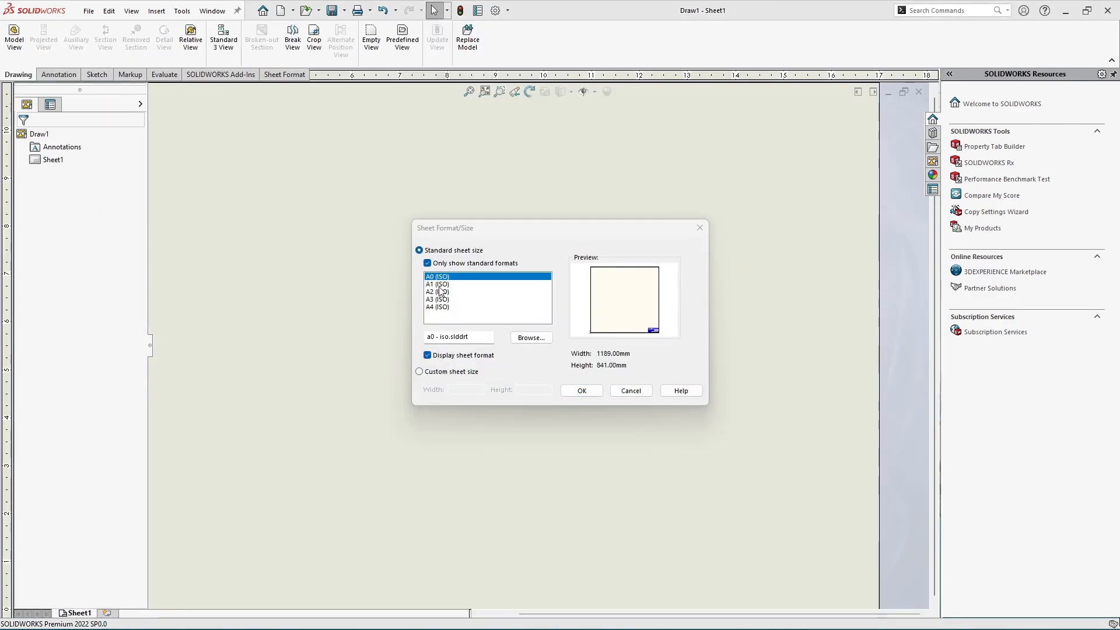
pyautogui.click(440, 285)
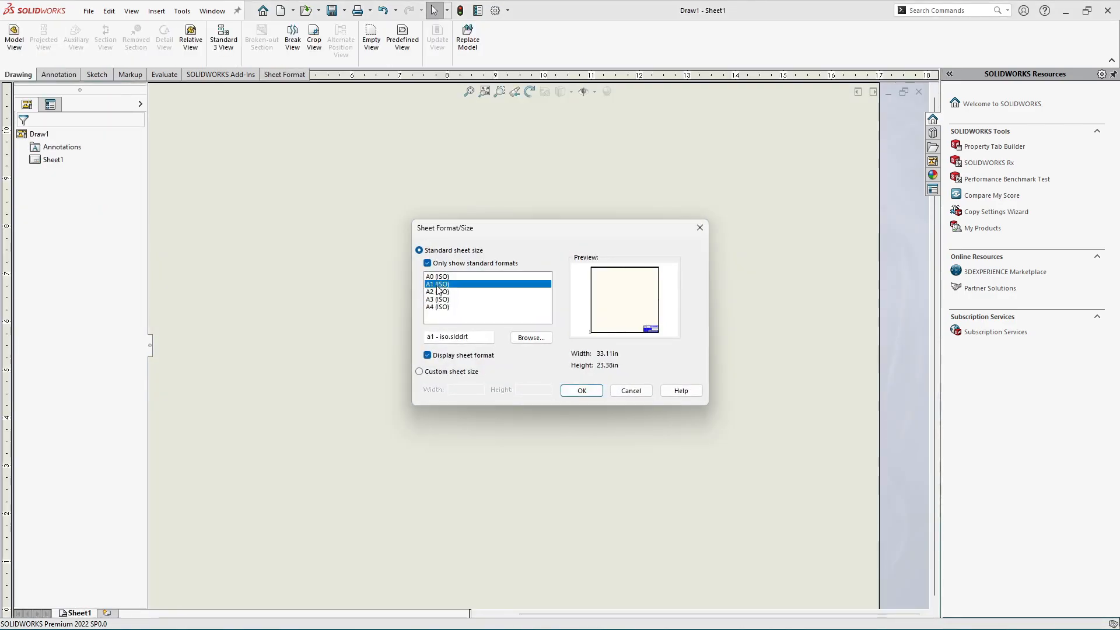
pyautogui.click(583, 390)
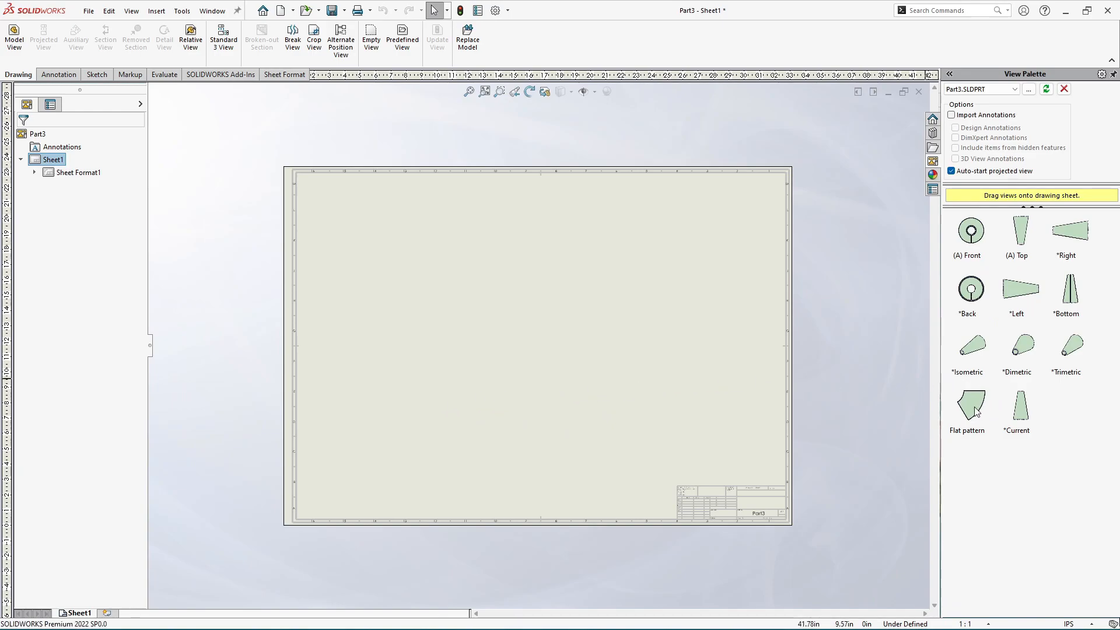
# Step: Place the cone's current side view with a projected end view above it, and shift both lower to fit the sheet
pyautogui.moveTo(1024, 419)
pyautogui.mouseDown()
pyautogui.moveTo(558, 341)
pyautogui.moveTo(442, 347)
pyautogui.moveTo(435, 360)
pyautogui.mouseUp()
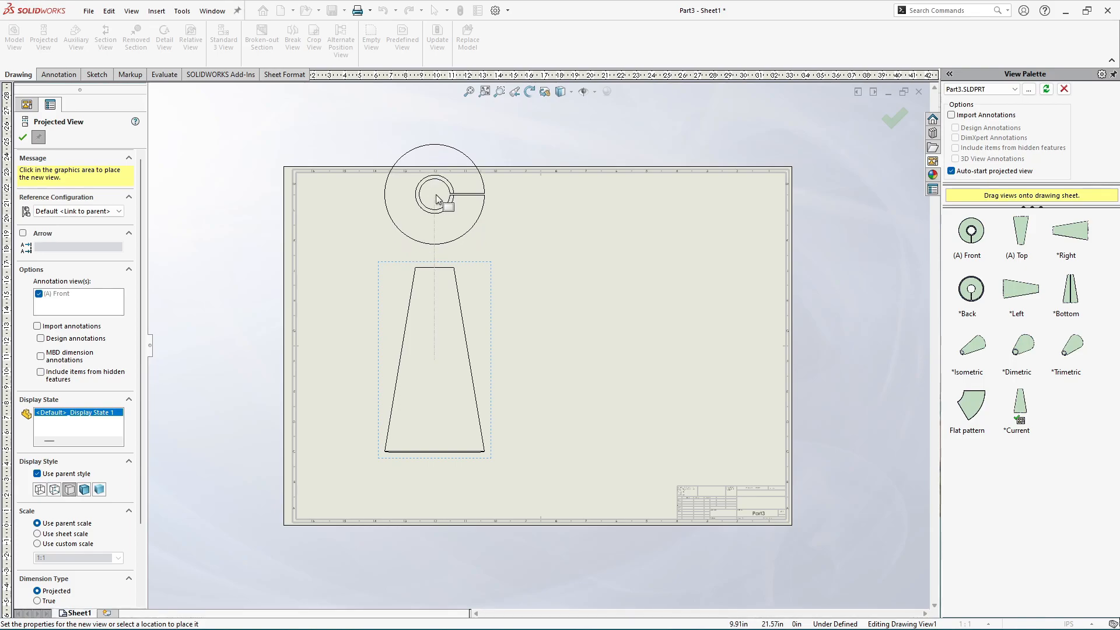
pyautogui.click(438, 196)
pyautogui.click(24, 139)
pyautogui.moveTo(434, 453); pyautogui.dragTo(425, 495)
pyautogui.moveTo(448, 243); pyautogui.dragTo(426, 295)
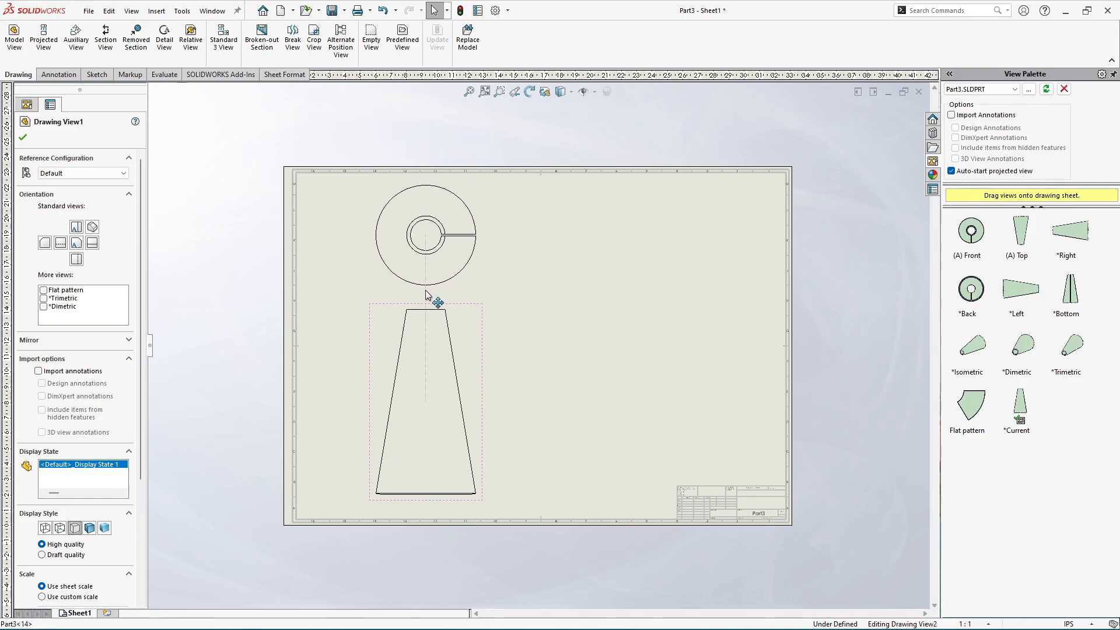
# Step: Add the flat pattern view to the sheet beside the two cone views
pyautogui.click(546, 369)
pyautogui.scroll(-1, 546, 368)
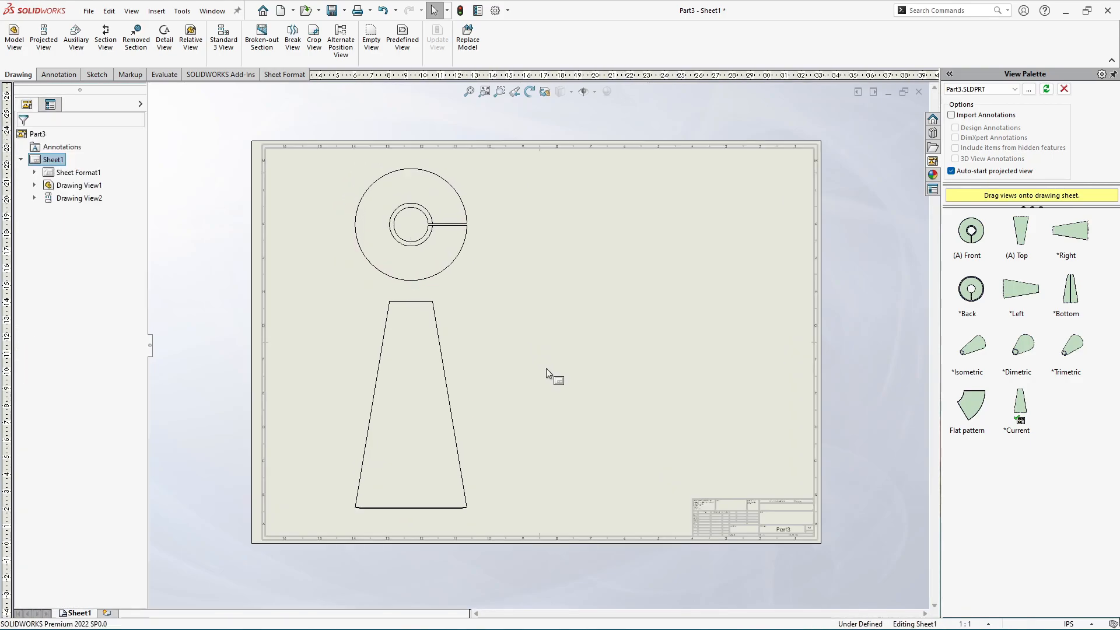
pyautogui.moveTo(974, 409)
pyautogui.mouseDown()
pyautogui.moveTo(795, 352)
pyautogui.moveTo(681, 273)
pyautogui.moveTo(660, 207)
pyautogui.mouseUp()
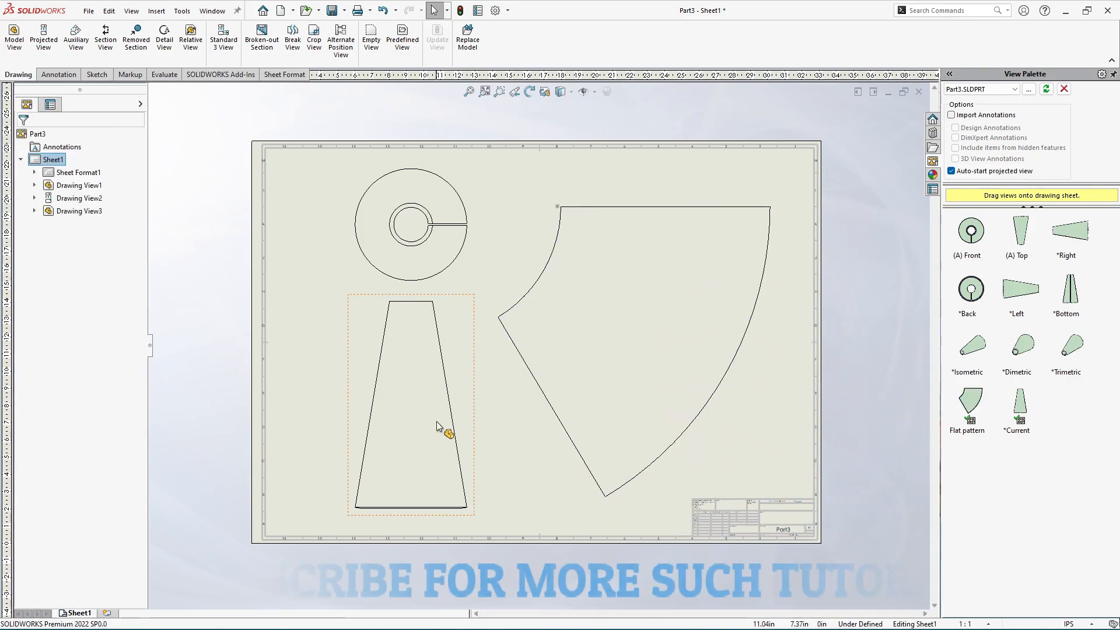
pyautogui.press('f')
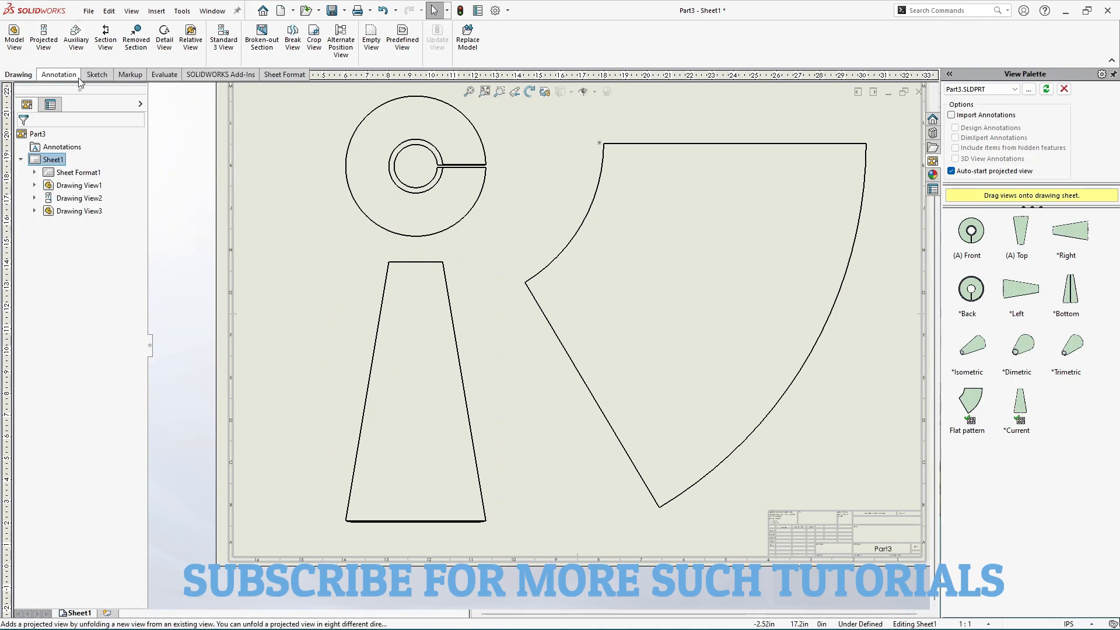
# Step: Dimension the cone's overall vertical height in the side view, between its upper and lower corners
pyautogui.click(58, 74)
pyautogui.click(20, 46)
pyautogui.scroll(-5, 497, 306)
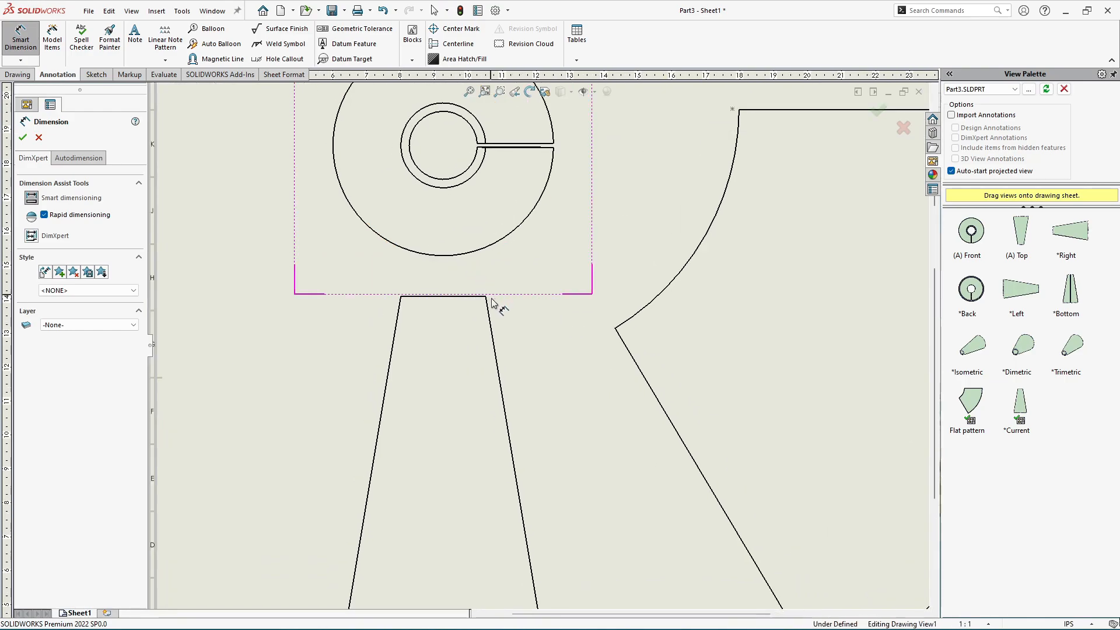
pyautogui.press('f')
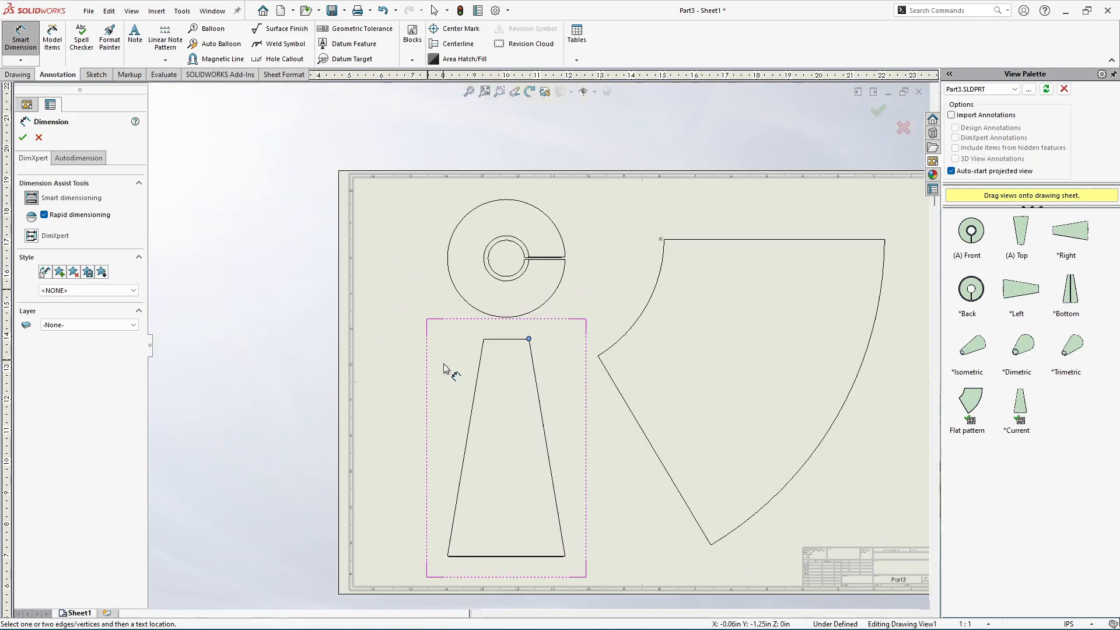
pyautogui.scroll(-4, 578, 501)
pyautogui.scroll(-5, 525, 426)
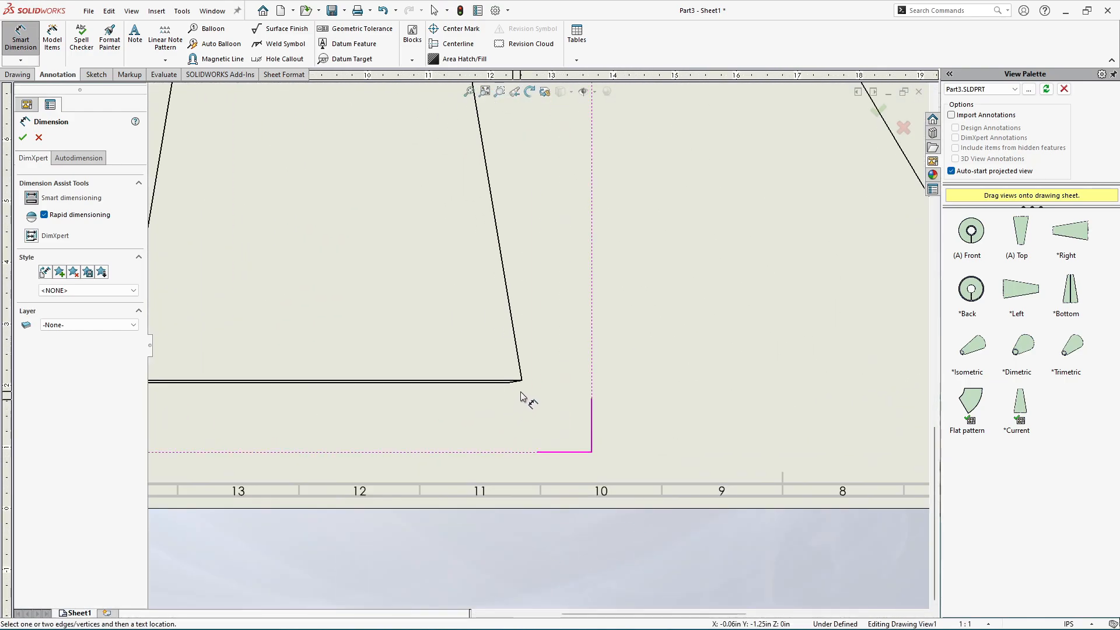
pyautogui.click(528, 363)
pyautogui.scroll(8, 527, 362)
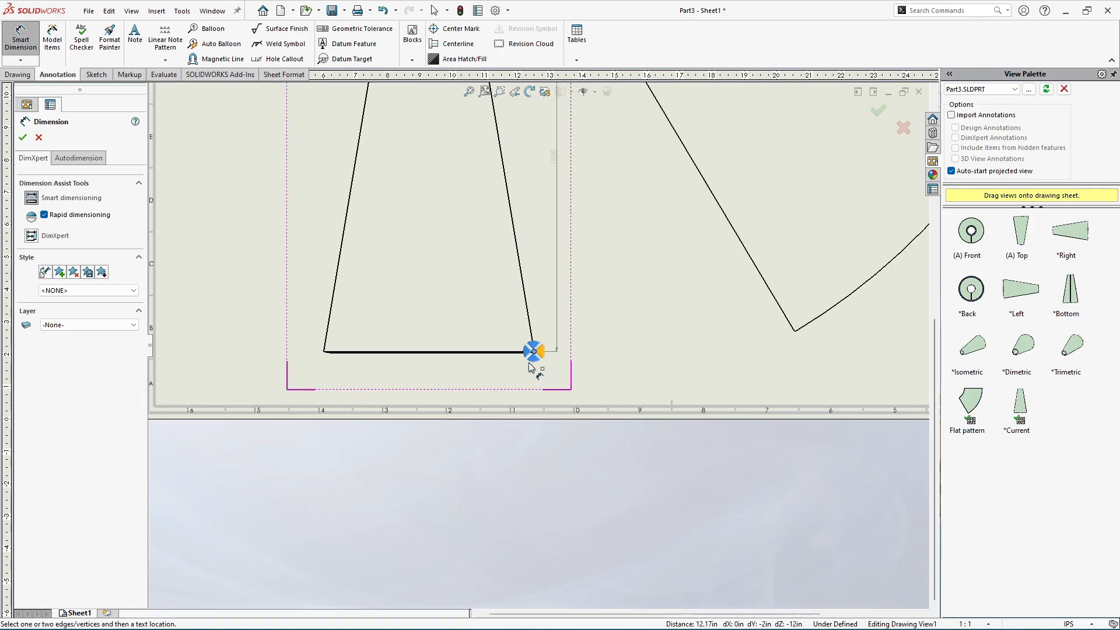
pyautogui.click(557, 262)
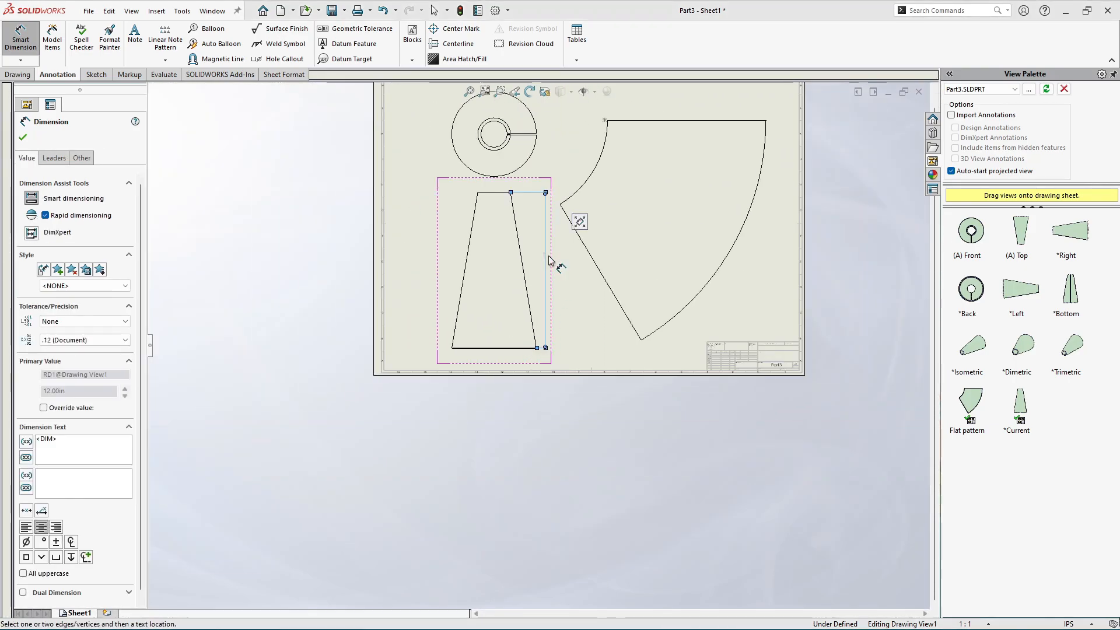
# Step: Dimension the width of the cone's narrow upper end in the side view
pyautogui.scroll(-6, 534, 303)
pyautogui.scroll(5, 511, 245)
pyautogui.scroll(-2, 425, 155)
pyautogui.click(422, 190)
pyautogui.click(423, 190)
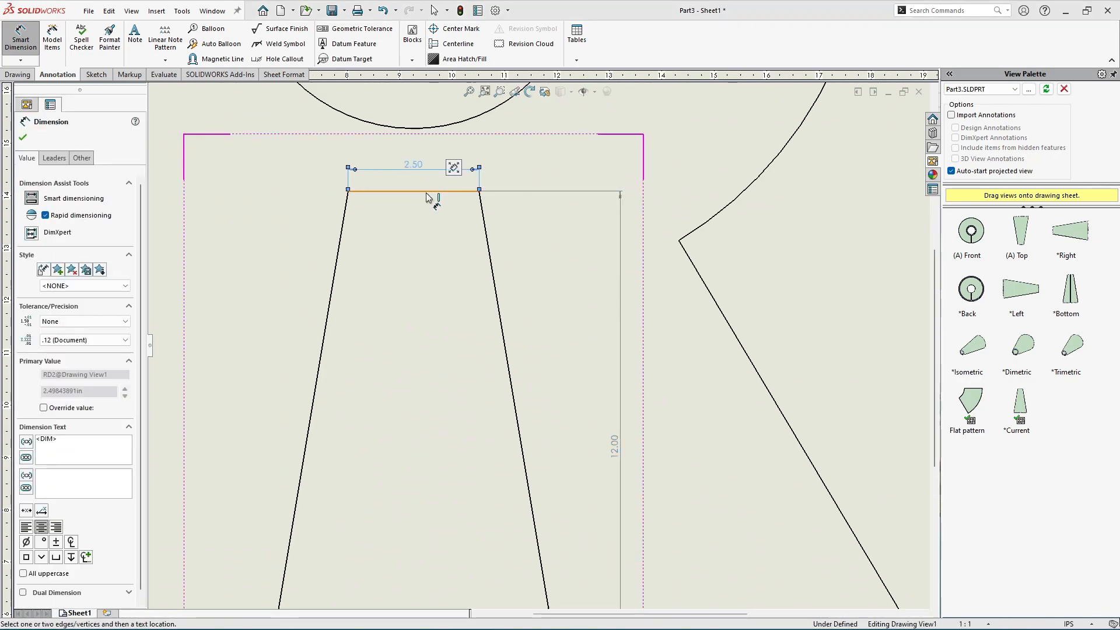
# Step: Dimension the width of the cone's base in the side view, and finish dimensioning that view
pyautogui.scroll(5, 444, 250)
pyautogui.scroll(-3, 520, 448)
pyautogui.click(522, 399)
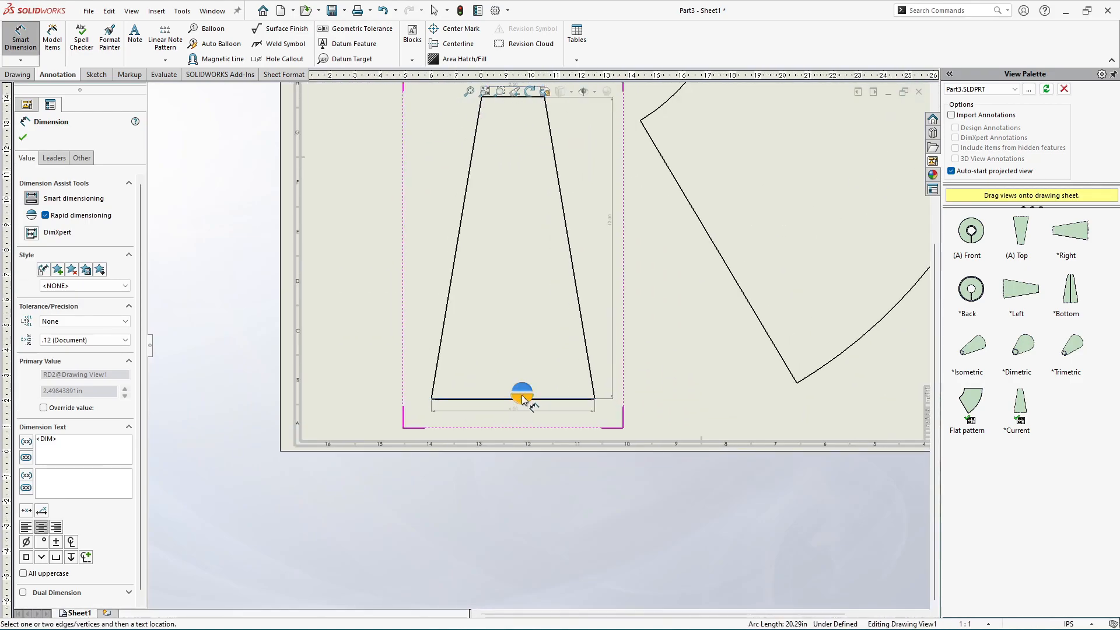
pyautogui.click(512, 399)
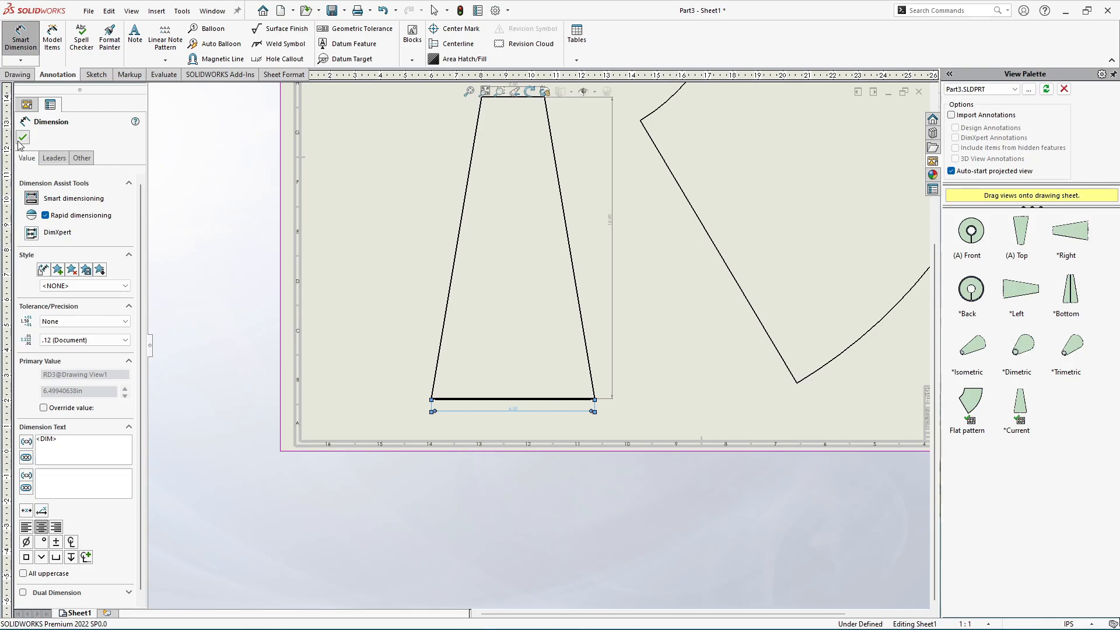
pyautogui.click(23, 138)
# Step: Dimension the seam gap at the outer edge of the circular end view
pyautogui.scroll(4, 357, 308)
pyautogui.scroll(-8, 536, 305)
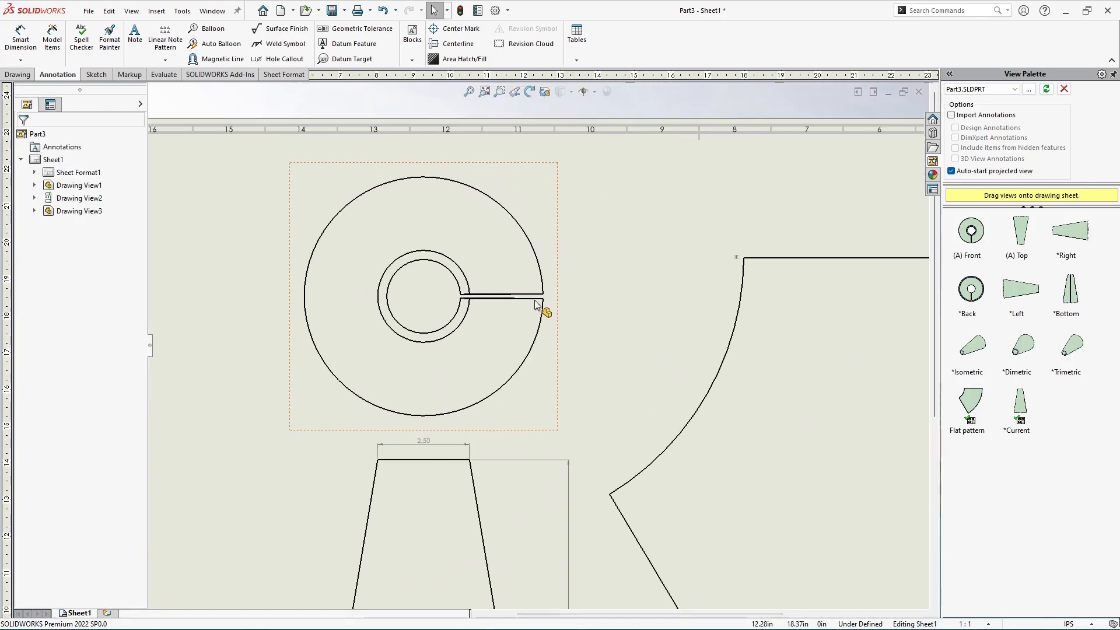
pyautogui.click(21, 36)
pyautogui.scroll(-4, 557, 309)
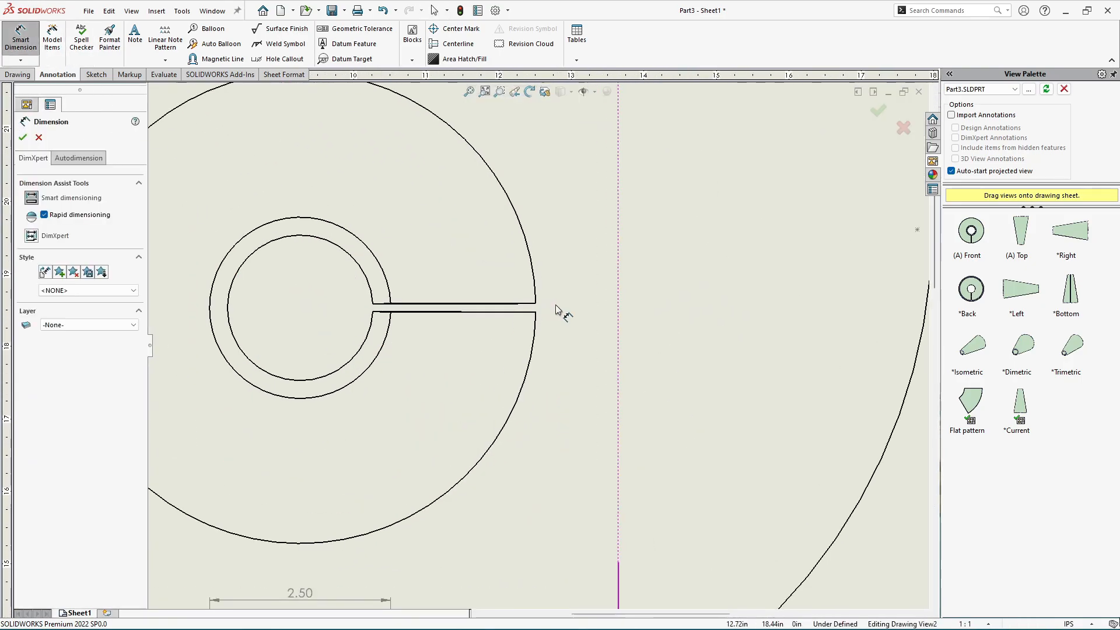
pyautogui.click(536, 313)
pyautogui.click(588, 267)
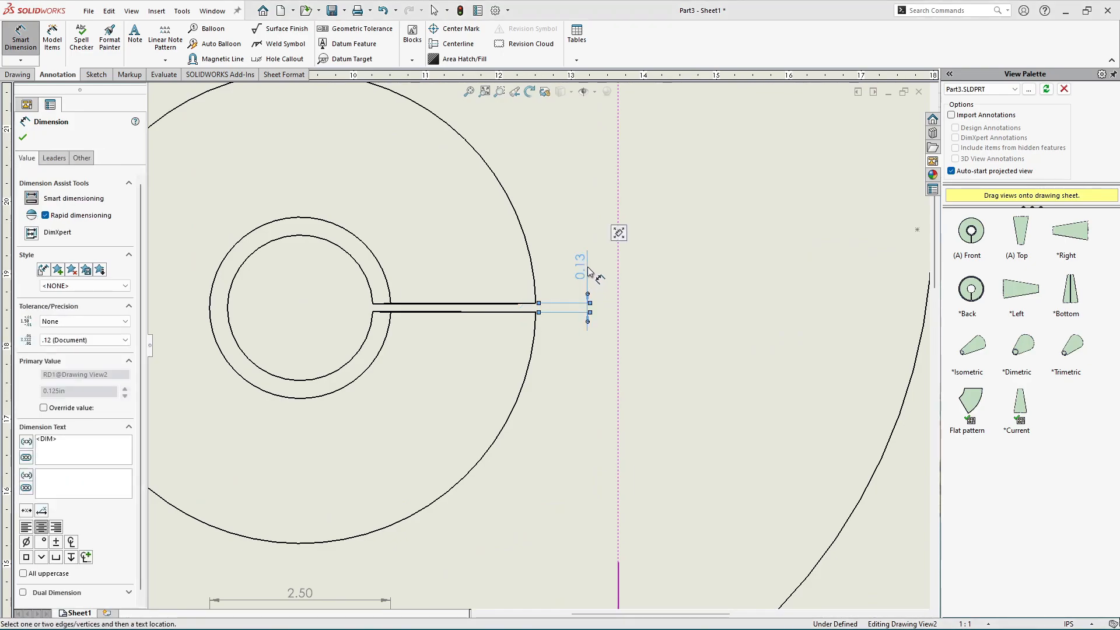
# Step: Override the units of the seam gap dimension so that it displays in inches as a fraction
pyautogui.click(88, 160)
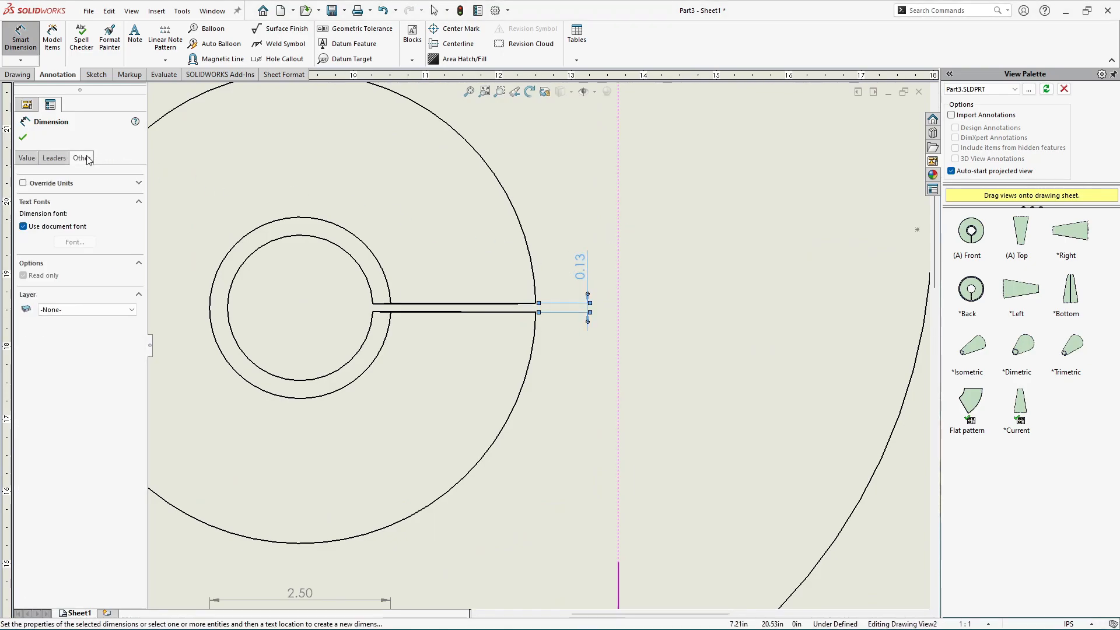
pyautogui.click(63, 183)
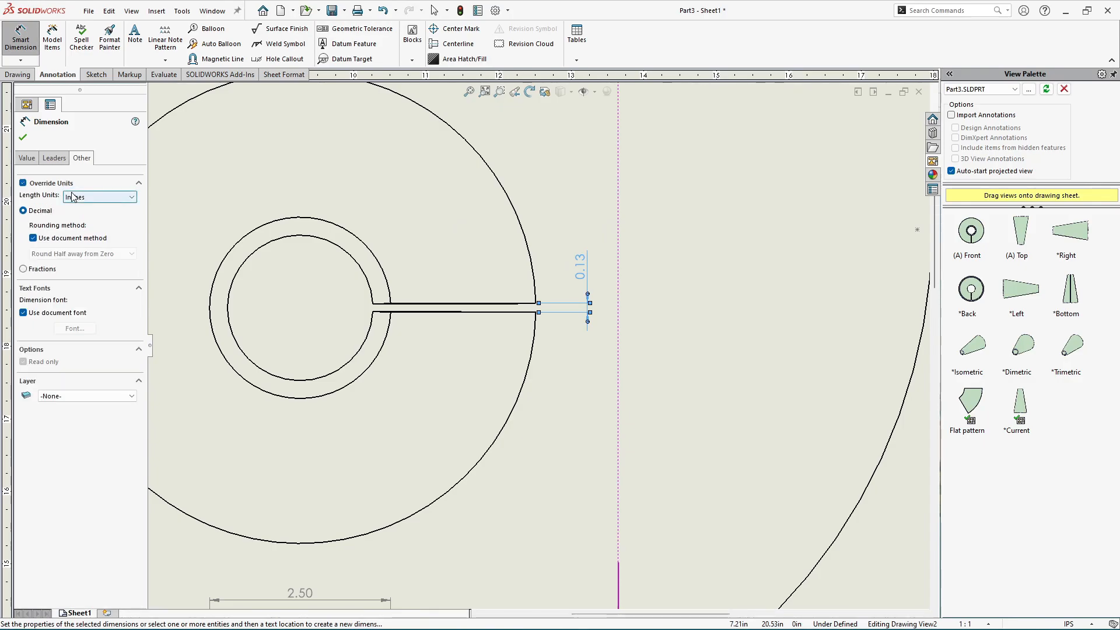
pyautogui.click(24, 269)
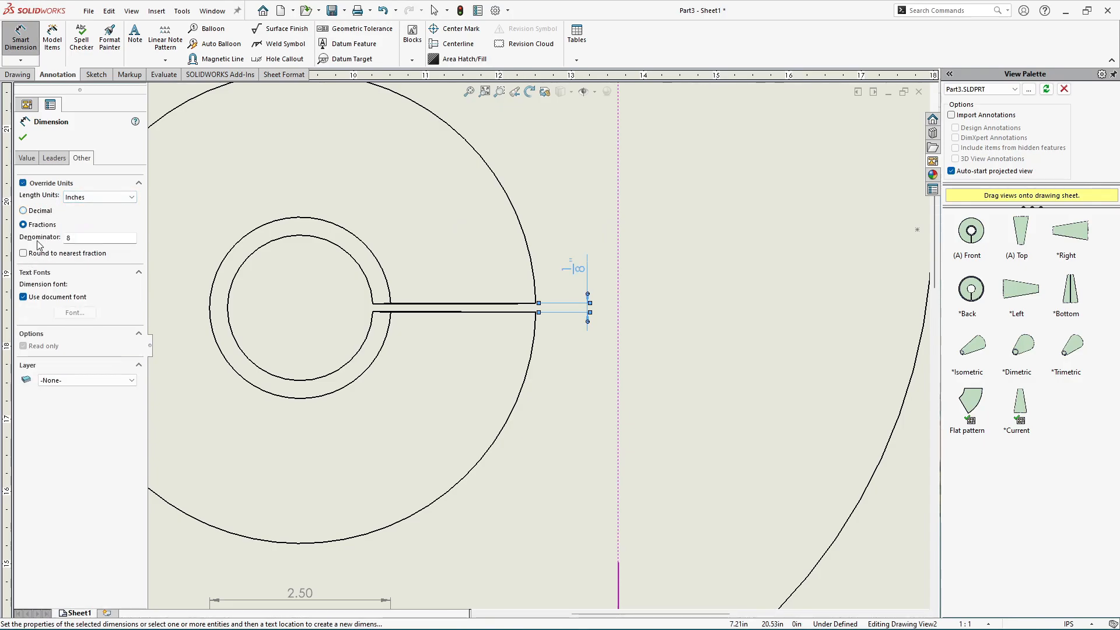
pyautogui.click(24, 138)
pyautogui.scroll(-3, 606, 250)
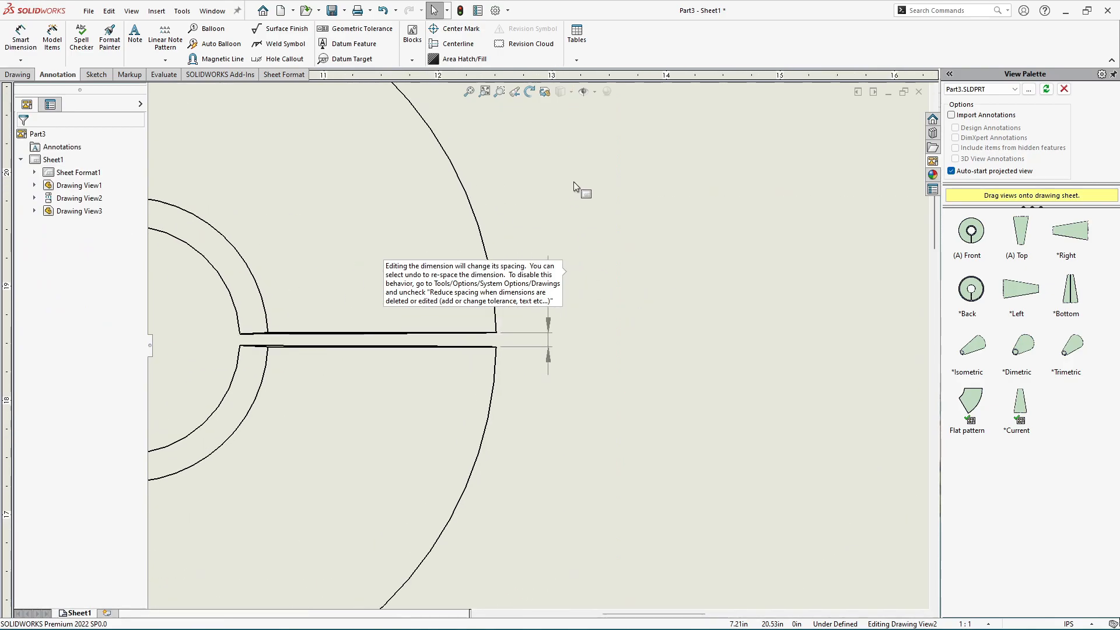
pyautogui.scroll(6, 533, 310)
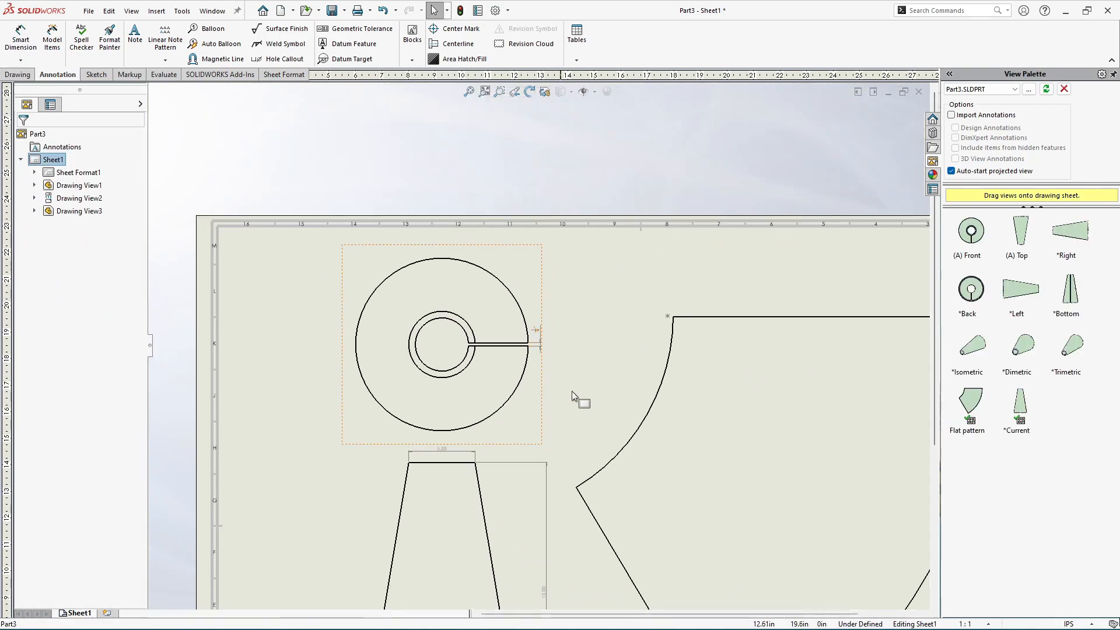
# Step: Start saving the drawing under another file type and open the list of available formats
pyautogui.scroll(5, 620, 408)
pyautogui.scroll(-4, 708, 483)
pyautogui.scroll(-2, 705, 434)
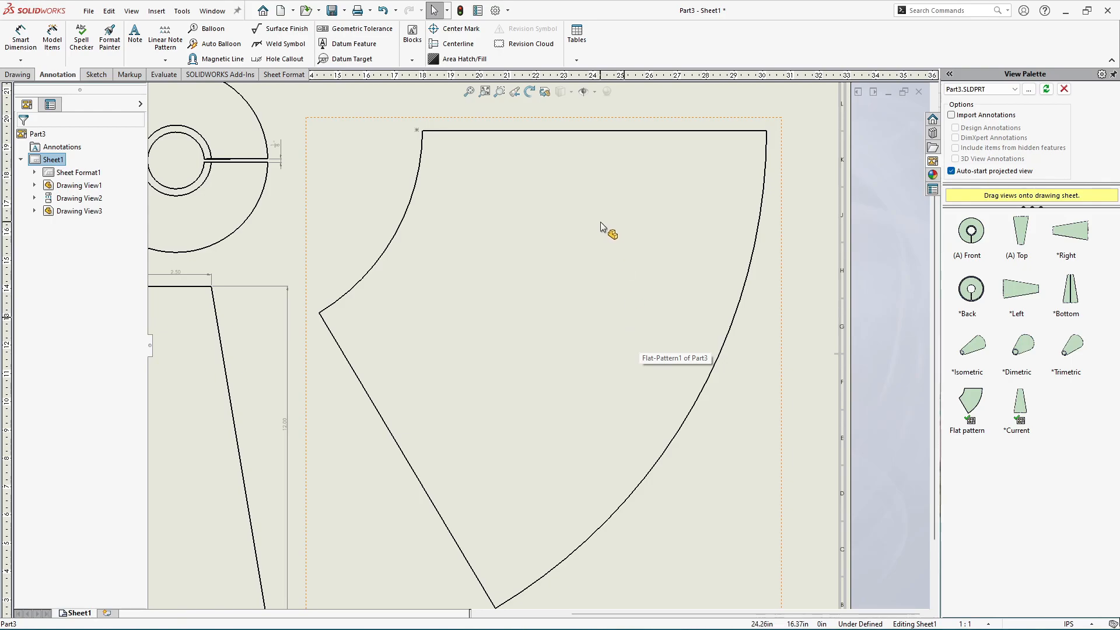
pyautogui.click(90, 11)
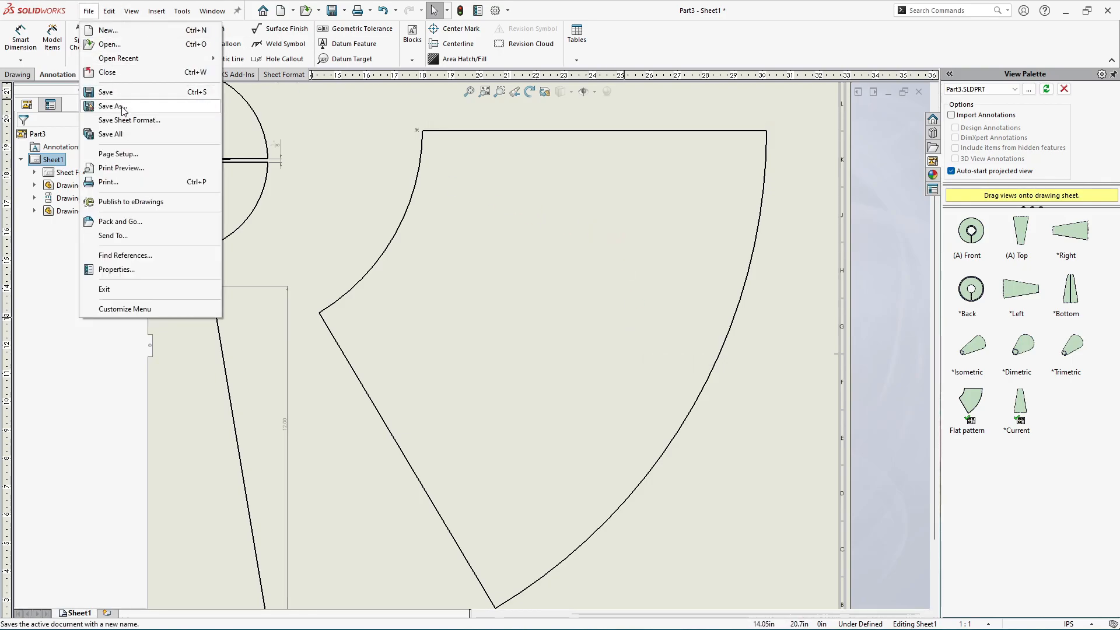
pyautogui.click(113, 106)
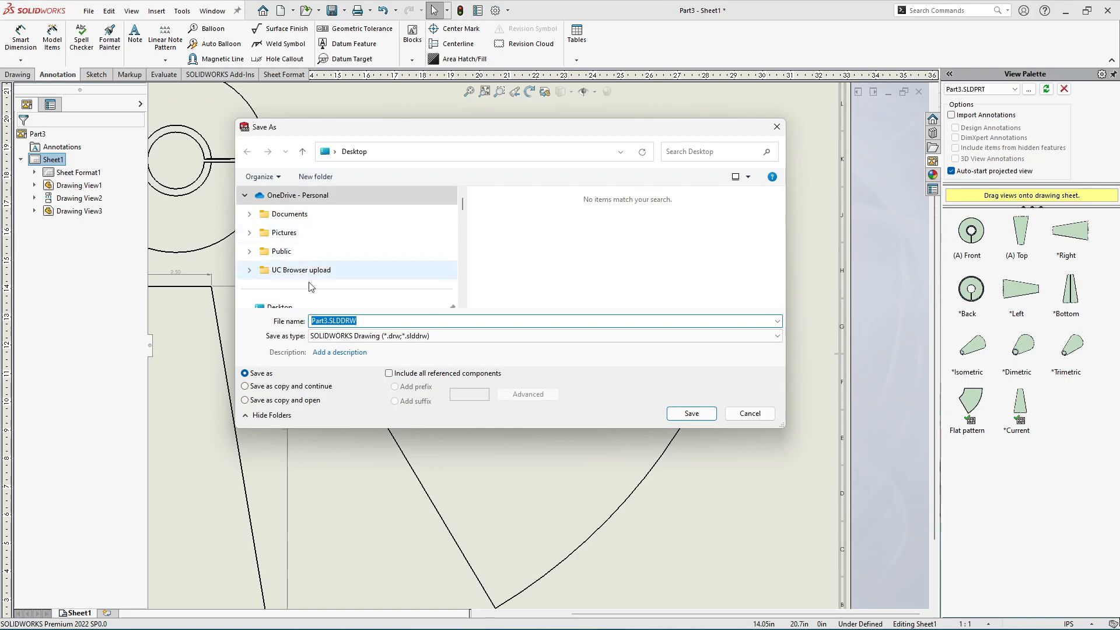
pyautogui.click(345, 336)
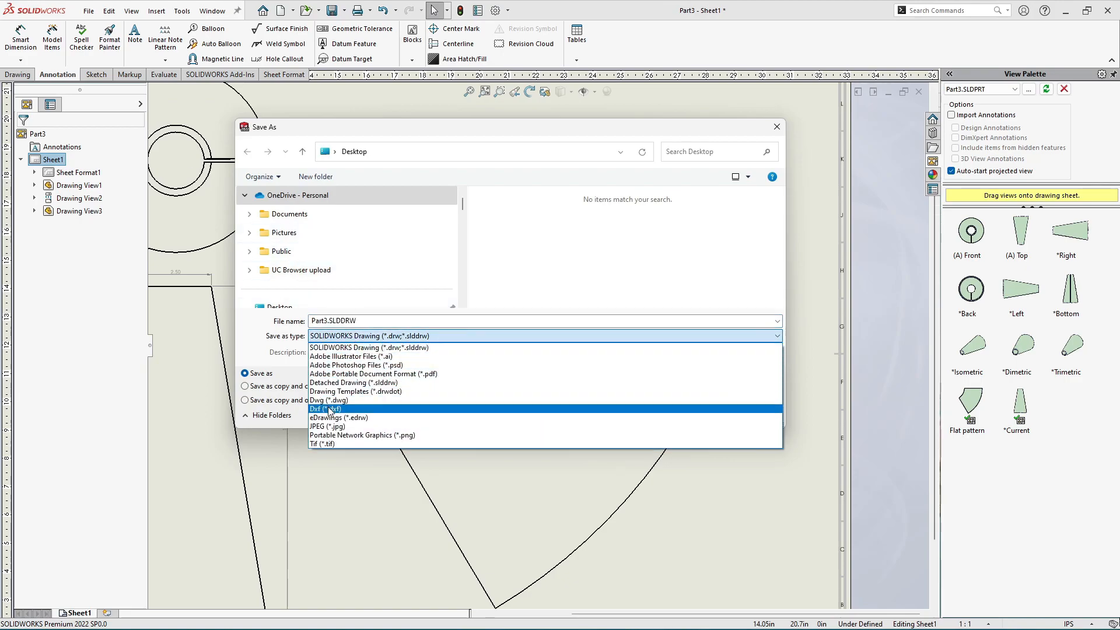